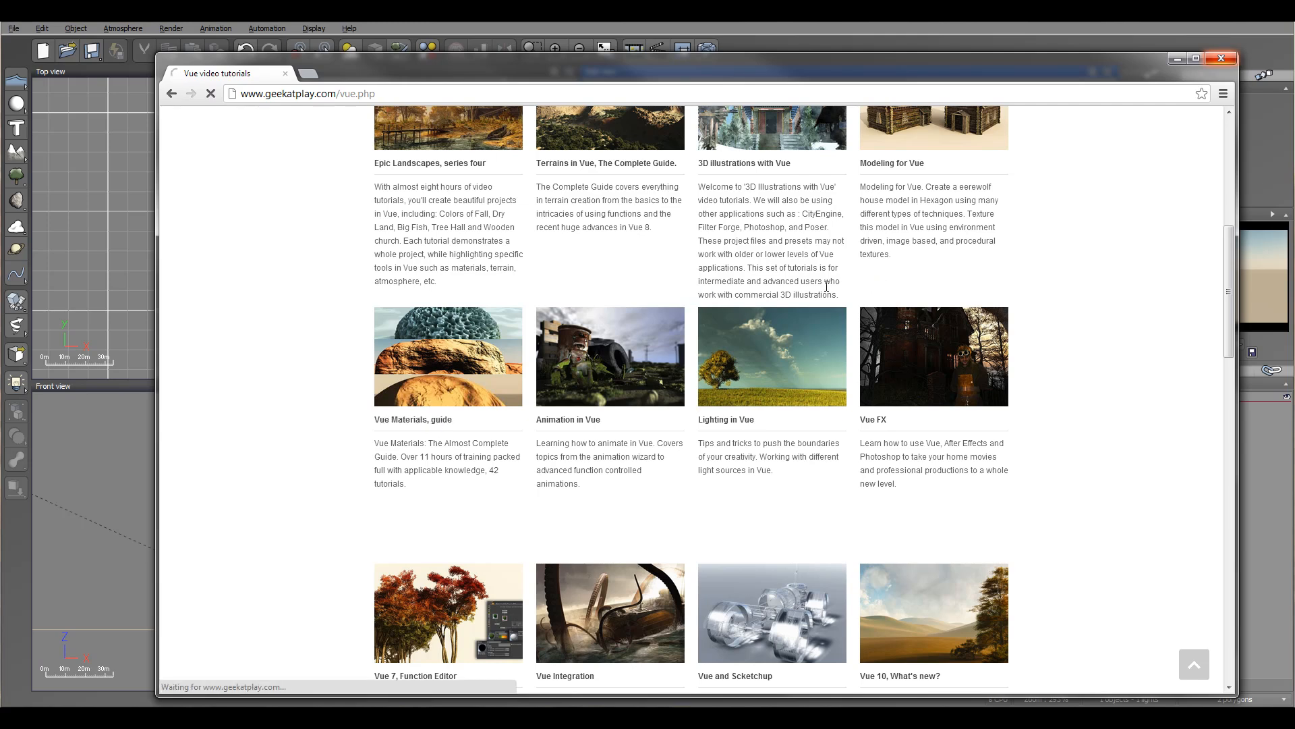
Look through the list of individual tutorials on the Vue materials page, and return to Vue
scroll(726, 347, "down", 5)
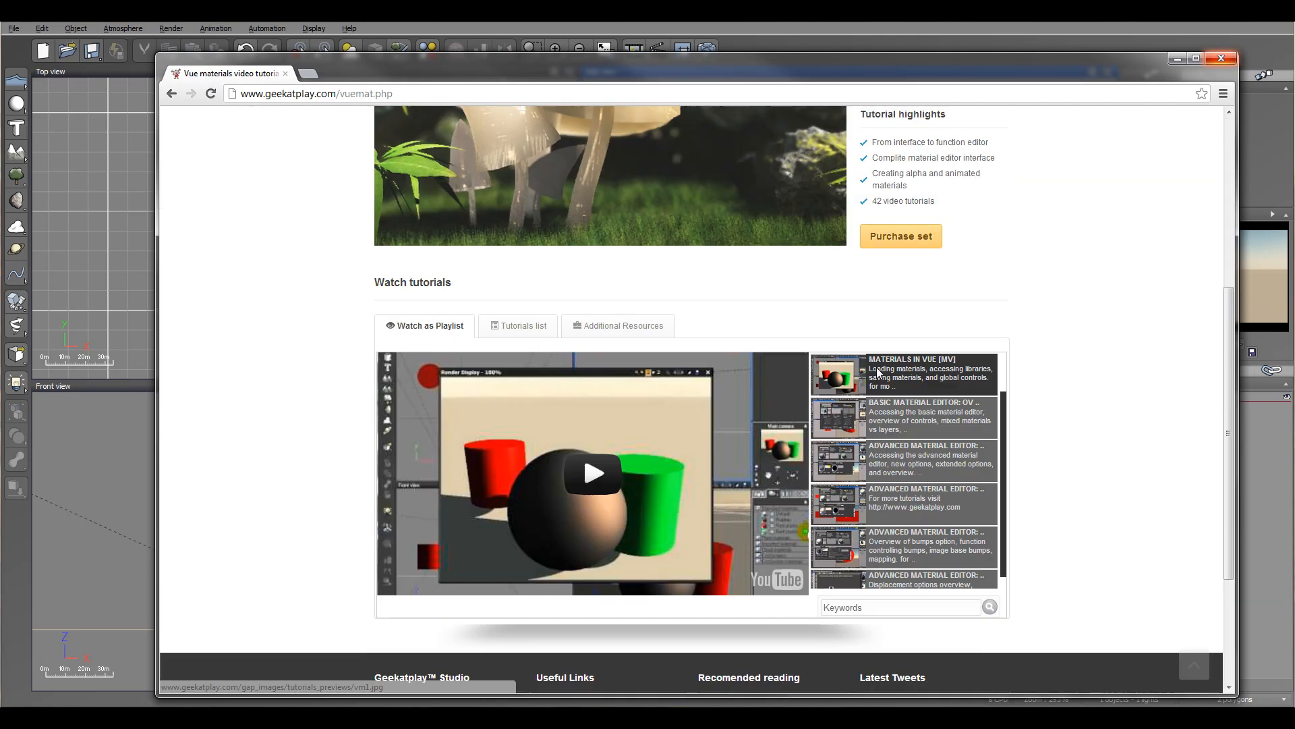
left_click(525, 330)
scroll(916, 299, "down", 4)
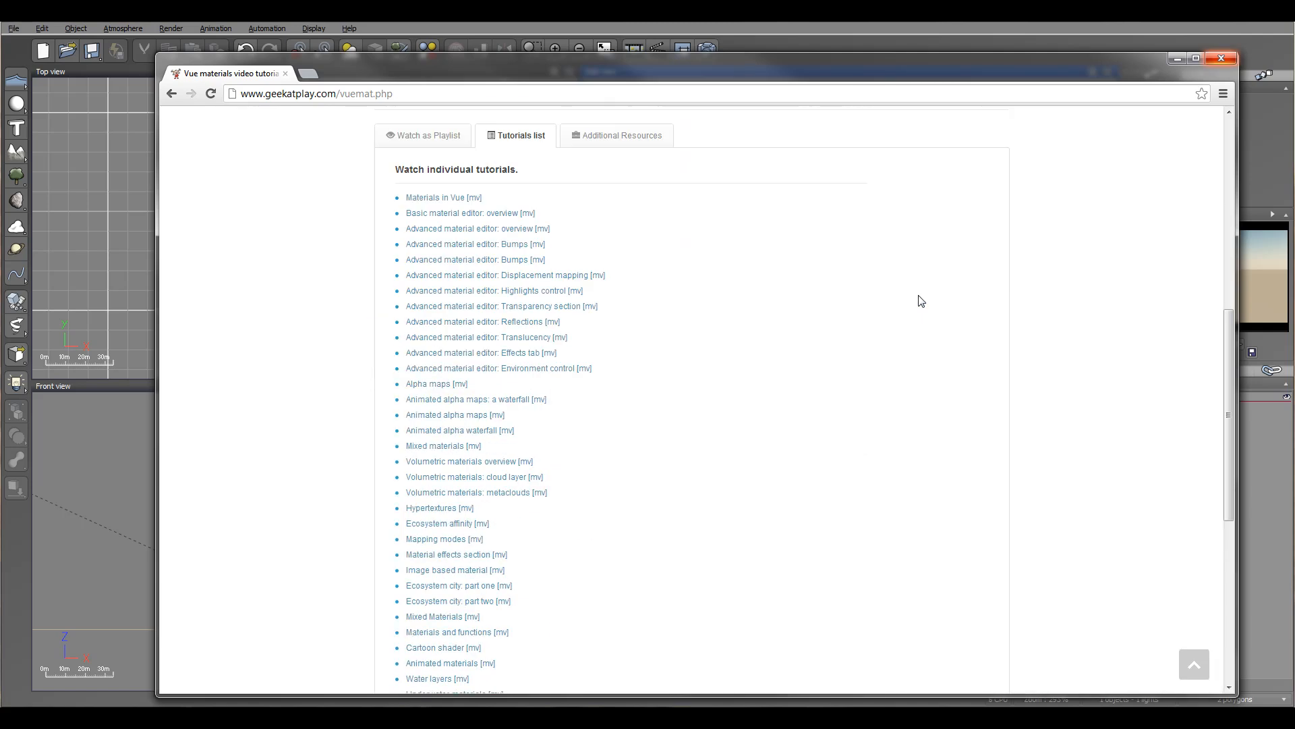
mouse_move(470, 261)
scroll(486, 368, "down", 4)
mouse_move(507, 365)
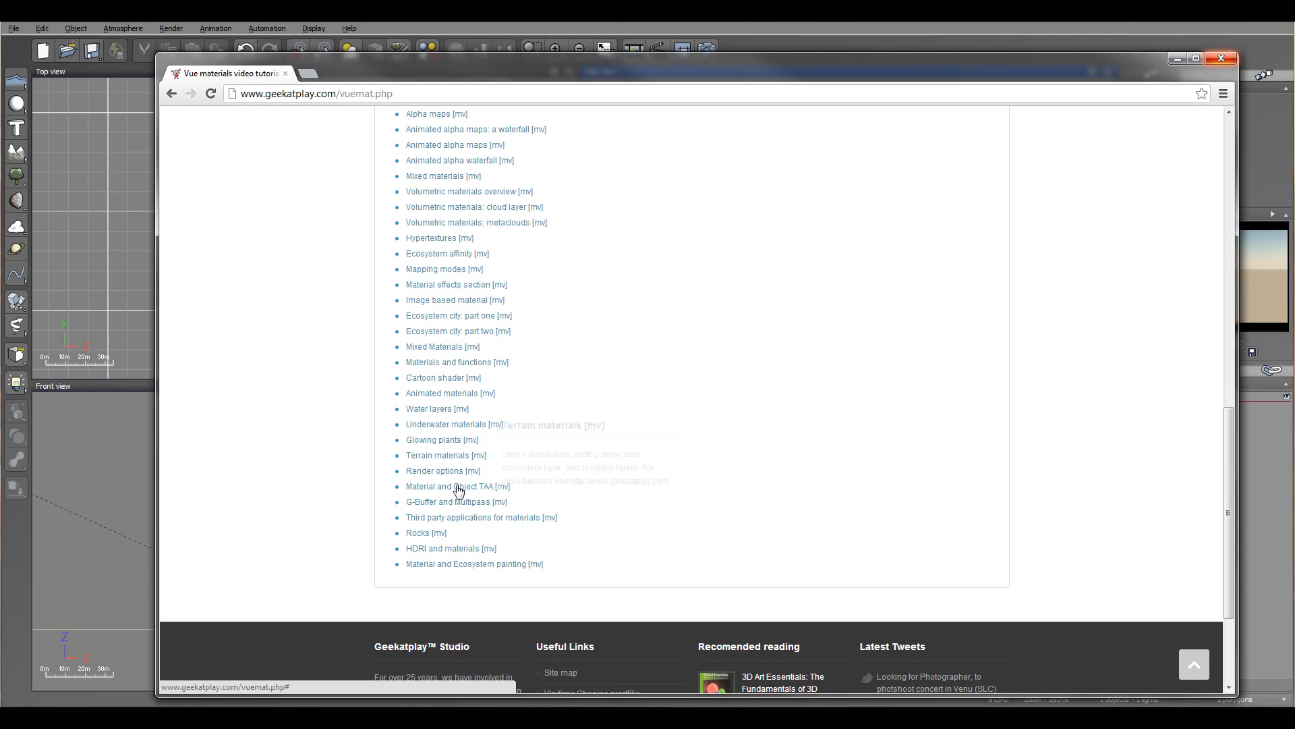
scroll(472, 270, "up", 1)
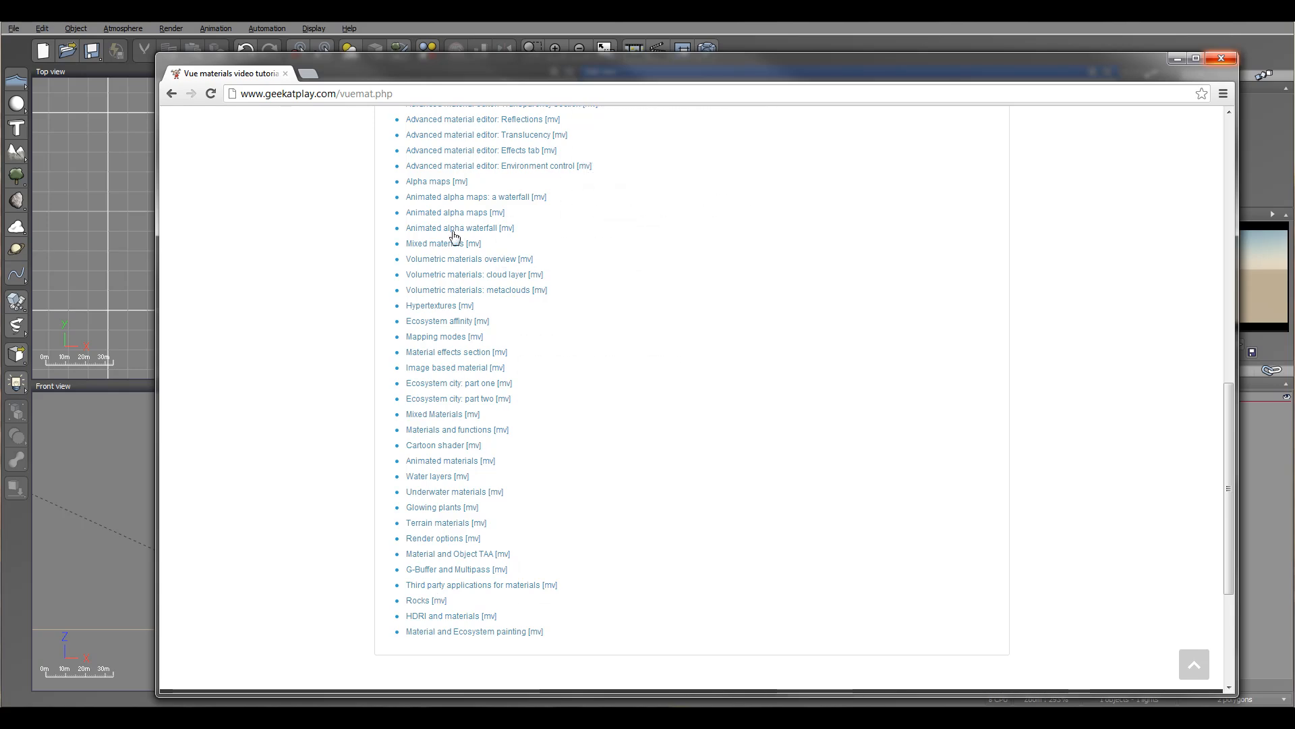
left_click(1174, 60)
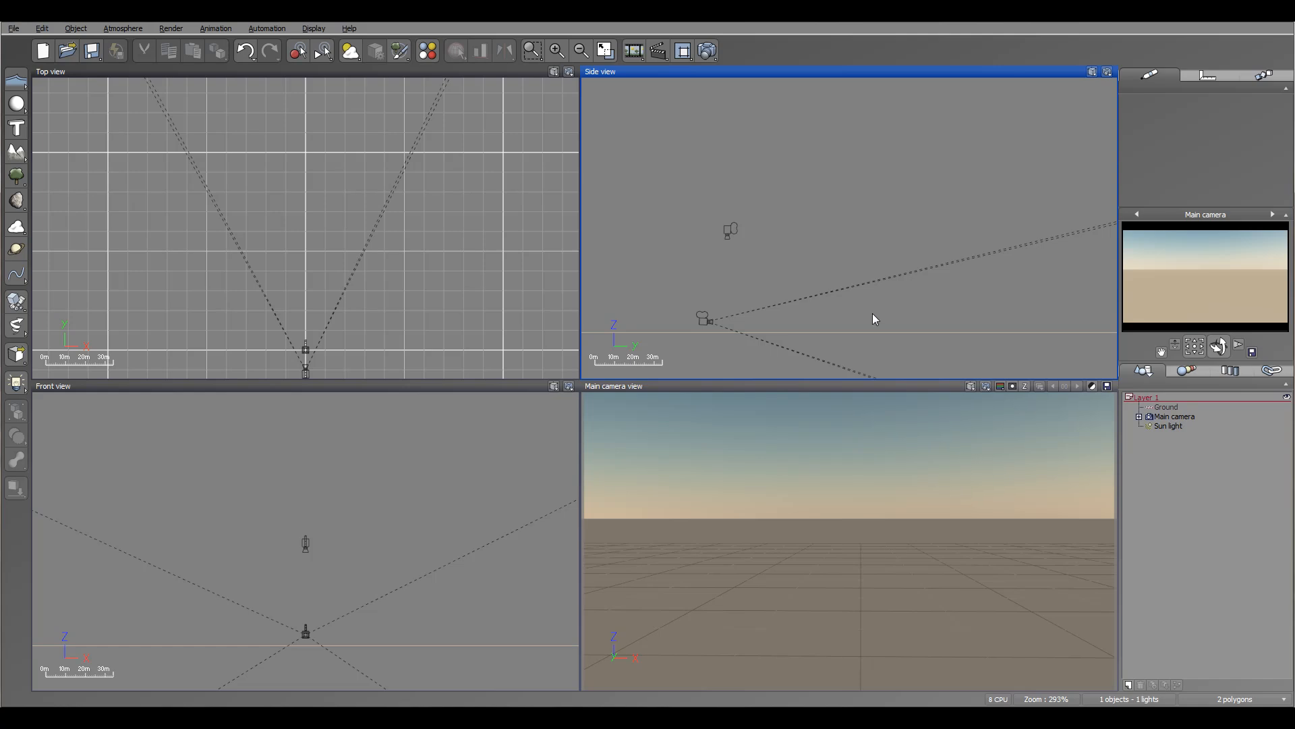
Create a sphere and place it in front of the main camera, just above the ground in the side view
mouse_move(922, 314)
right_mouse_down()
mouse_move(960, 274)
mouse_move(916, 294)
right_mouse_up()
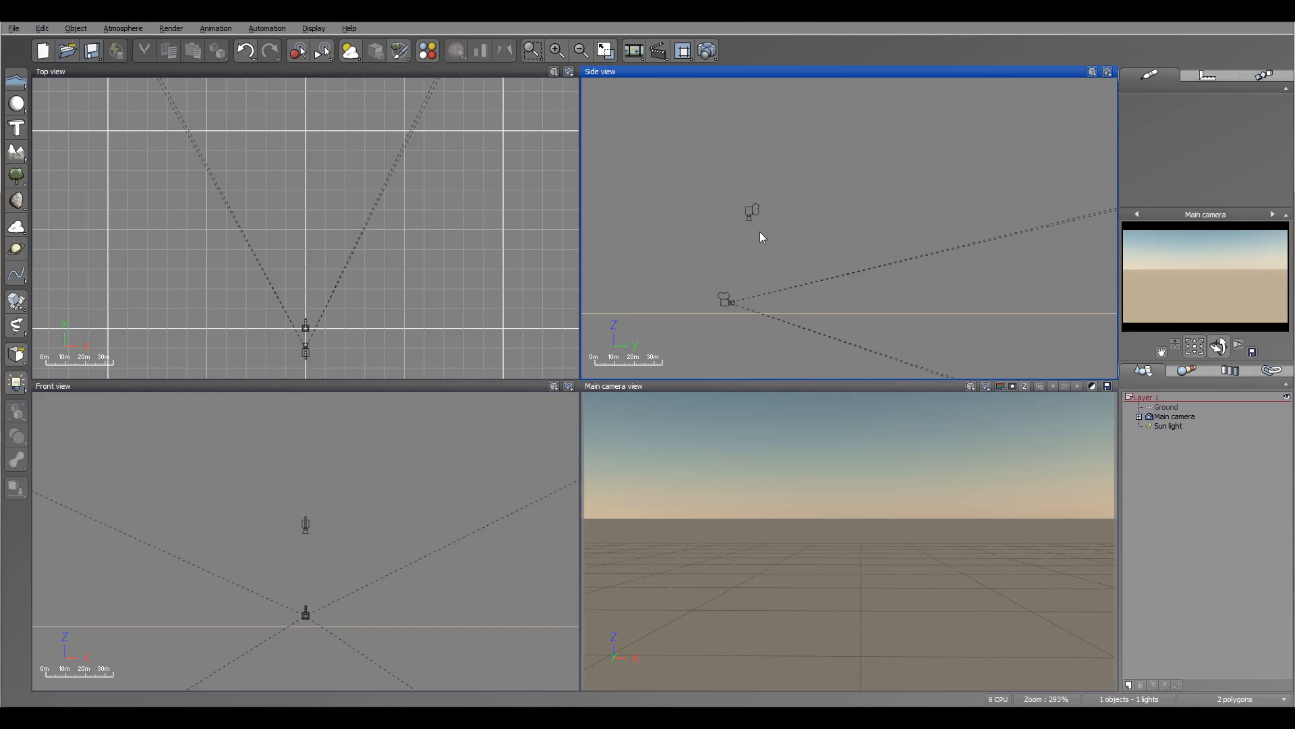
left_click(16, 104)
left_click_drag(851, 226, 776, 301)
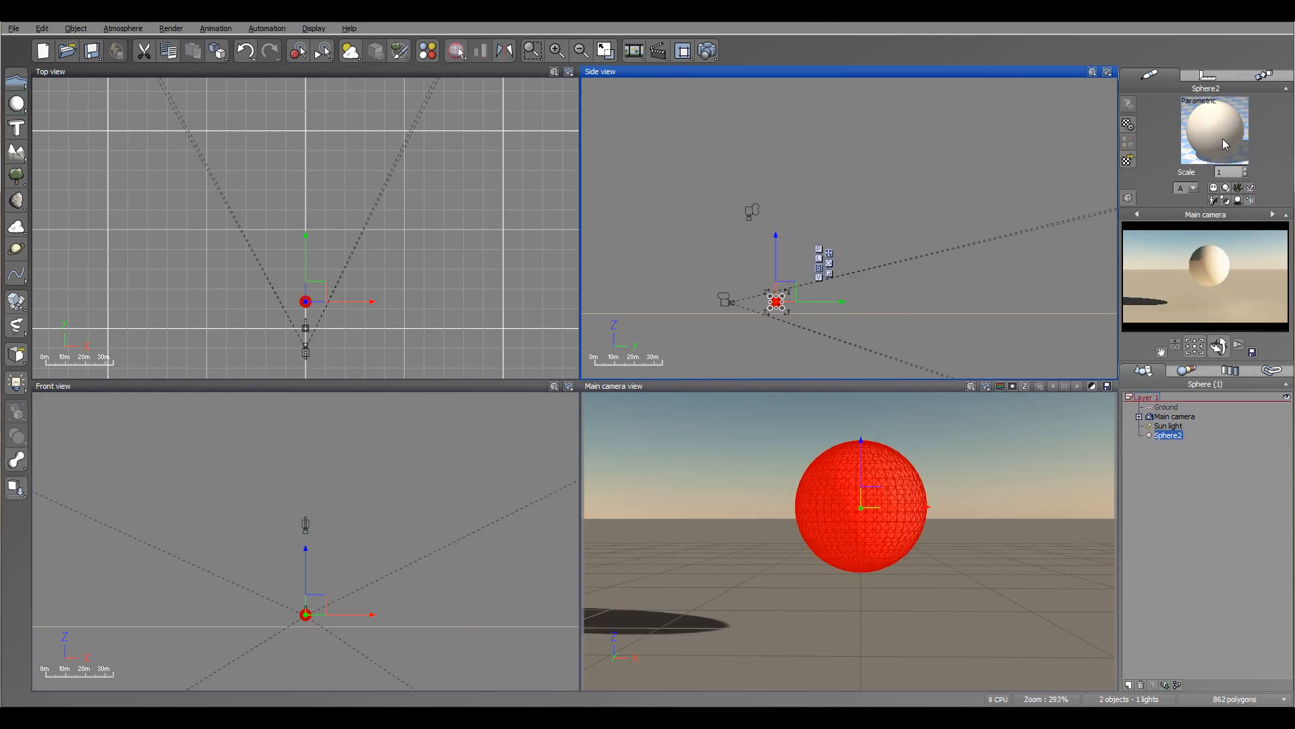
View the sphere's object graph in the Function Editor and close it without changes
left_click(1177, 684)
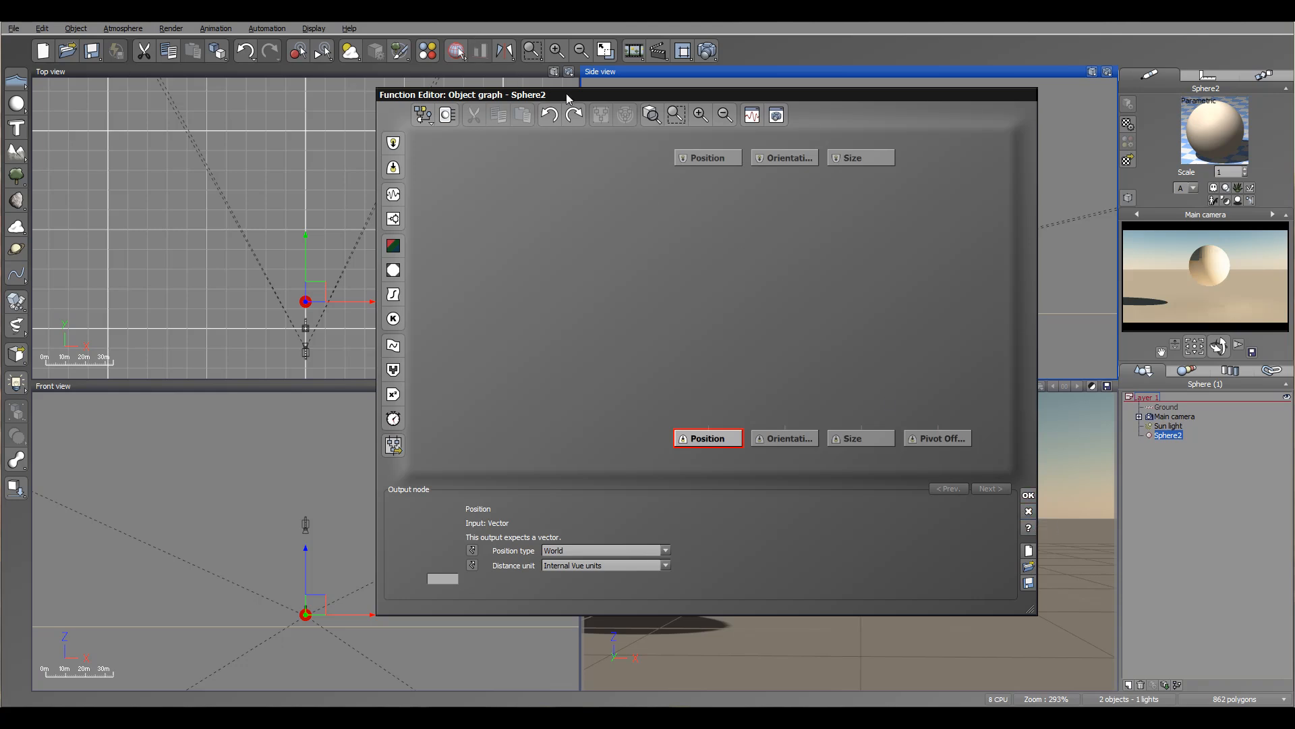
left_click_drag(567, 96, 456, 80)
left_click(918, 494)
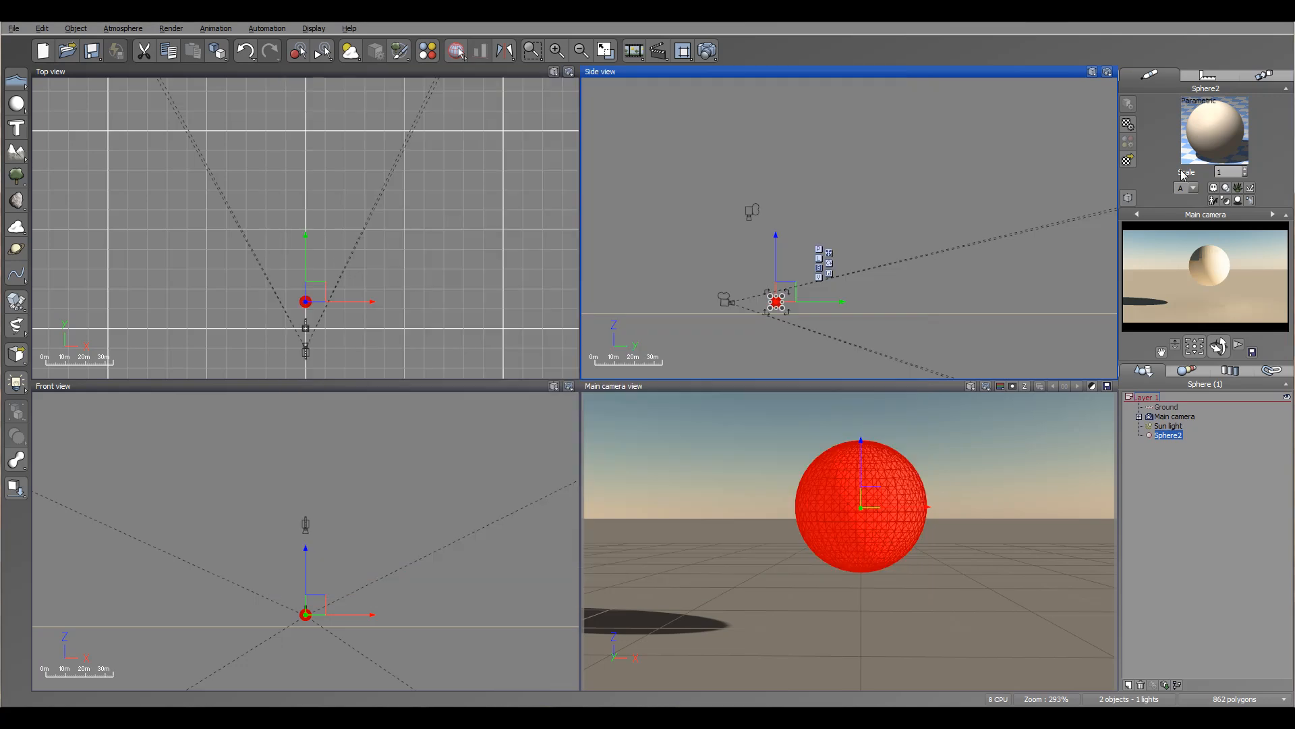
Open the color production function of the sphere's Default material in the Function Editor
double_click(1205, 129)
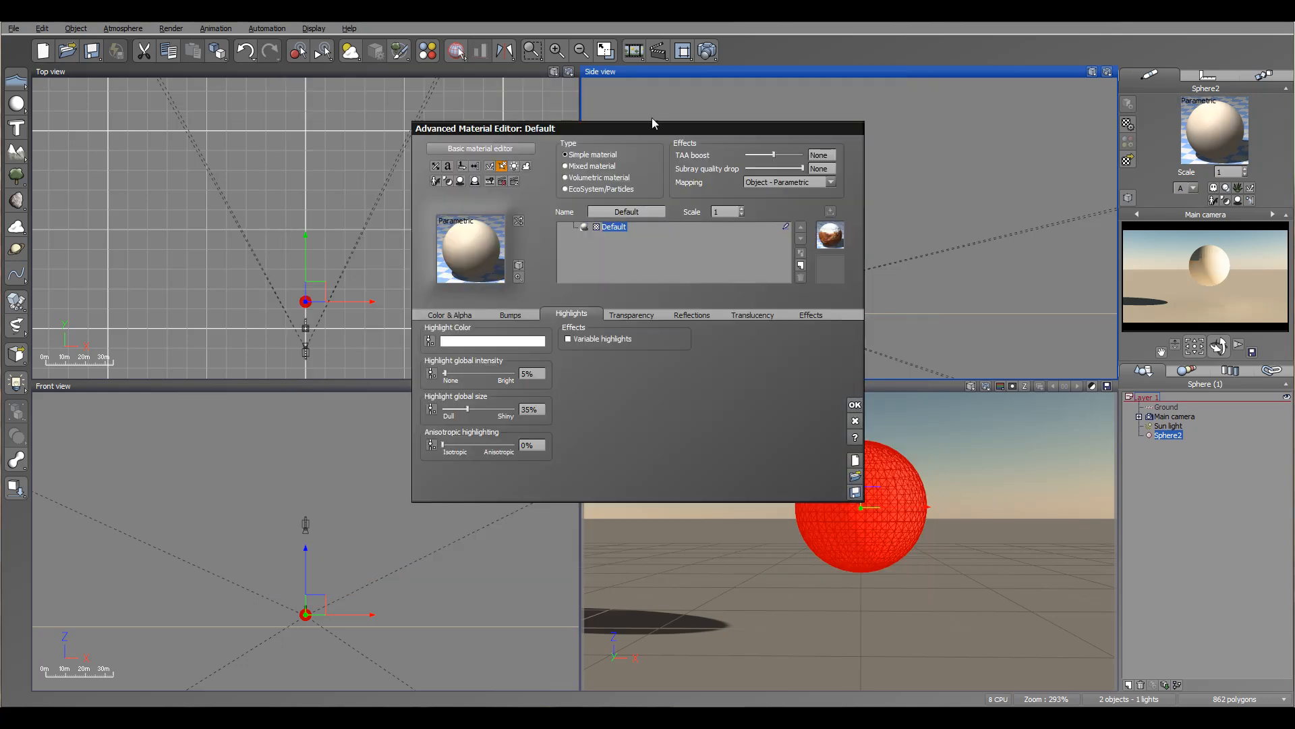
left_click(452, 315)
right_click(472, 380)
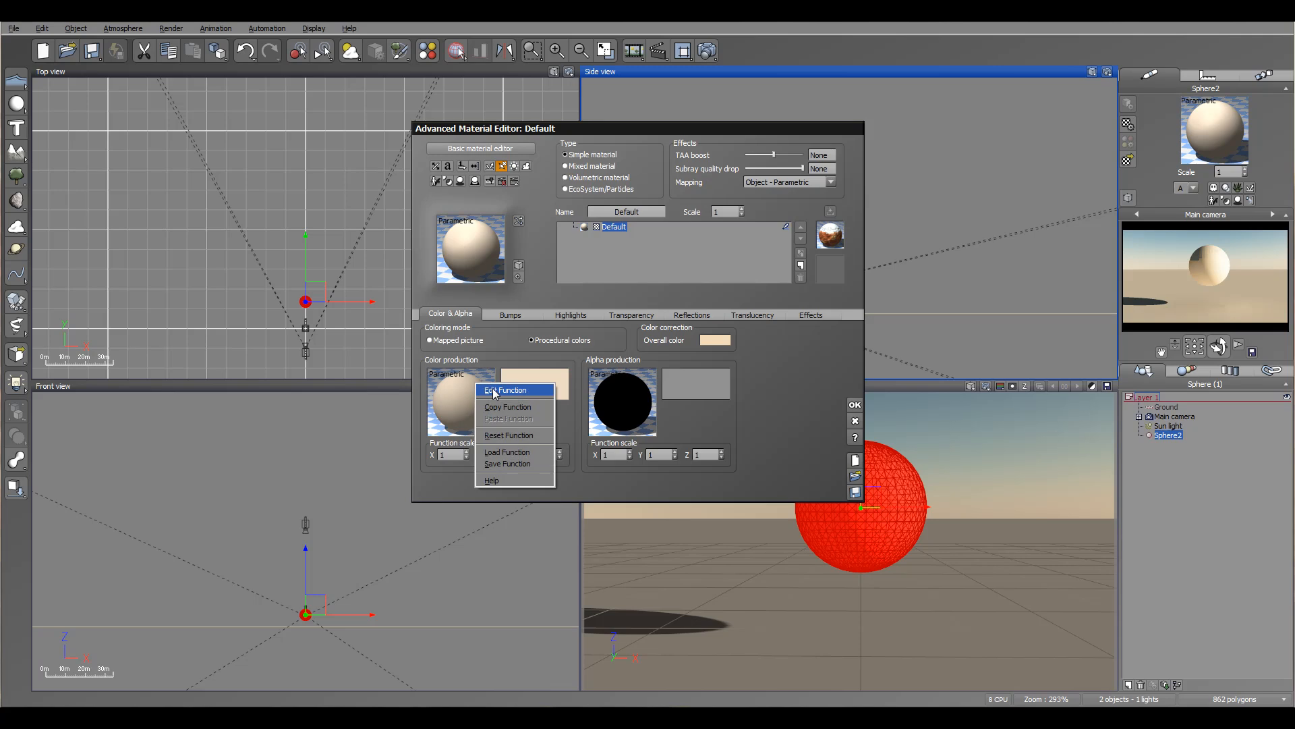
left_click(495, 388)
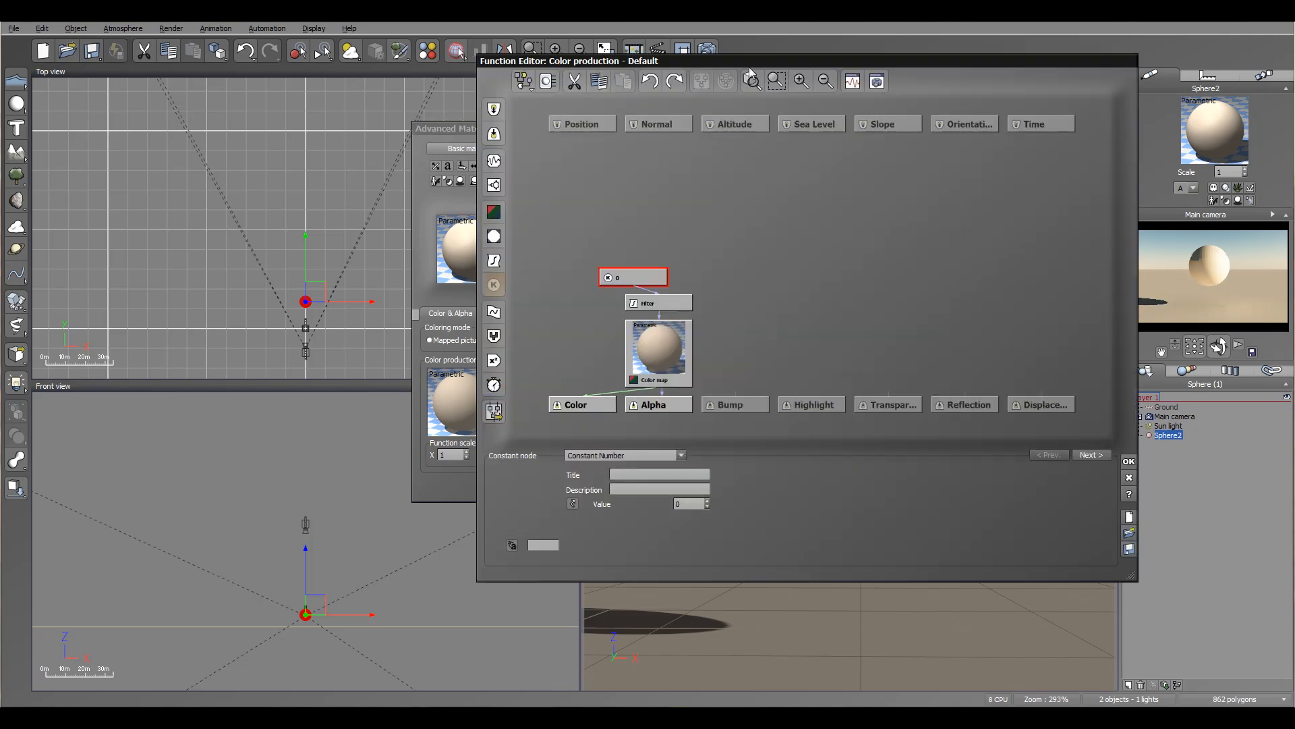
left_click_drag(755, 63, 537, 105)
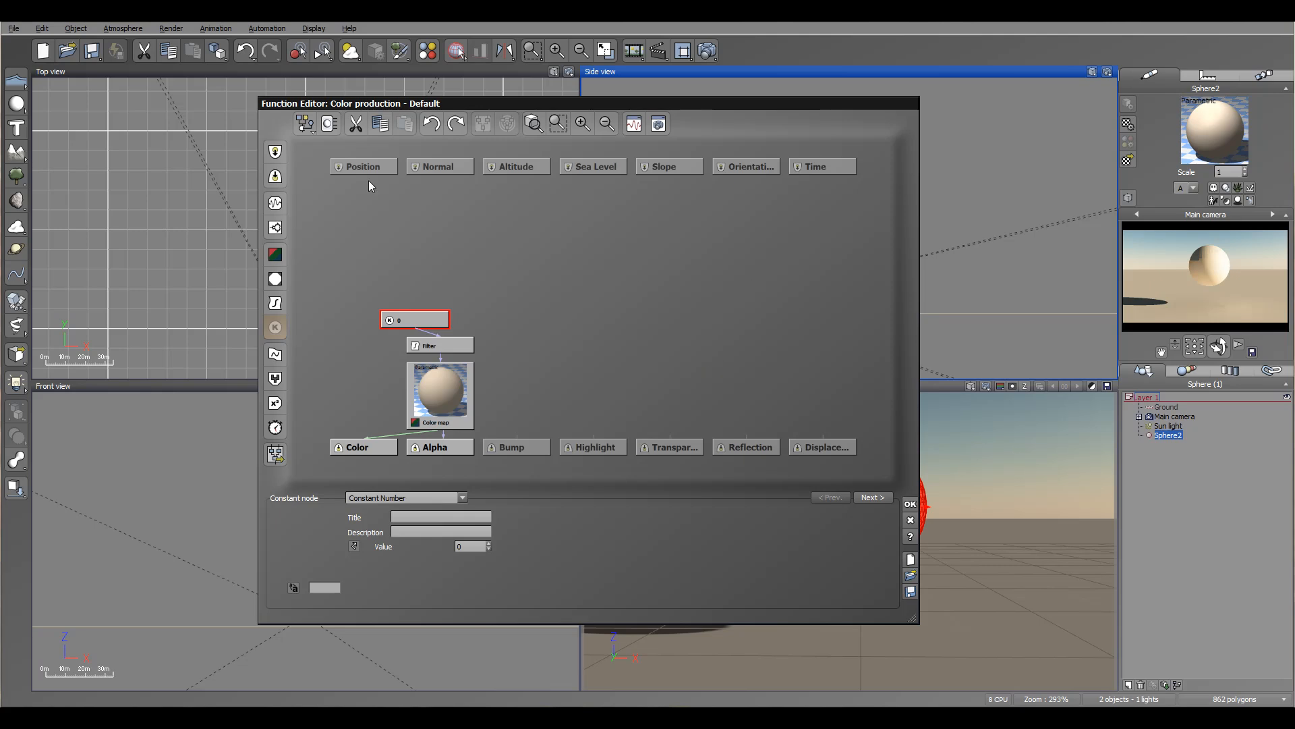
Line up the constant, Filter and Color map nodes in one column above the outputs, and enlarge the Function Editor window
left_click_drag(425, 411, 373, 385)
left_click_drag(466, 320, 398, 298)
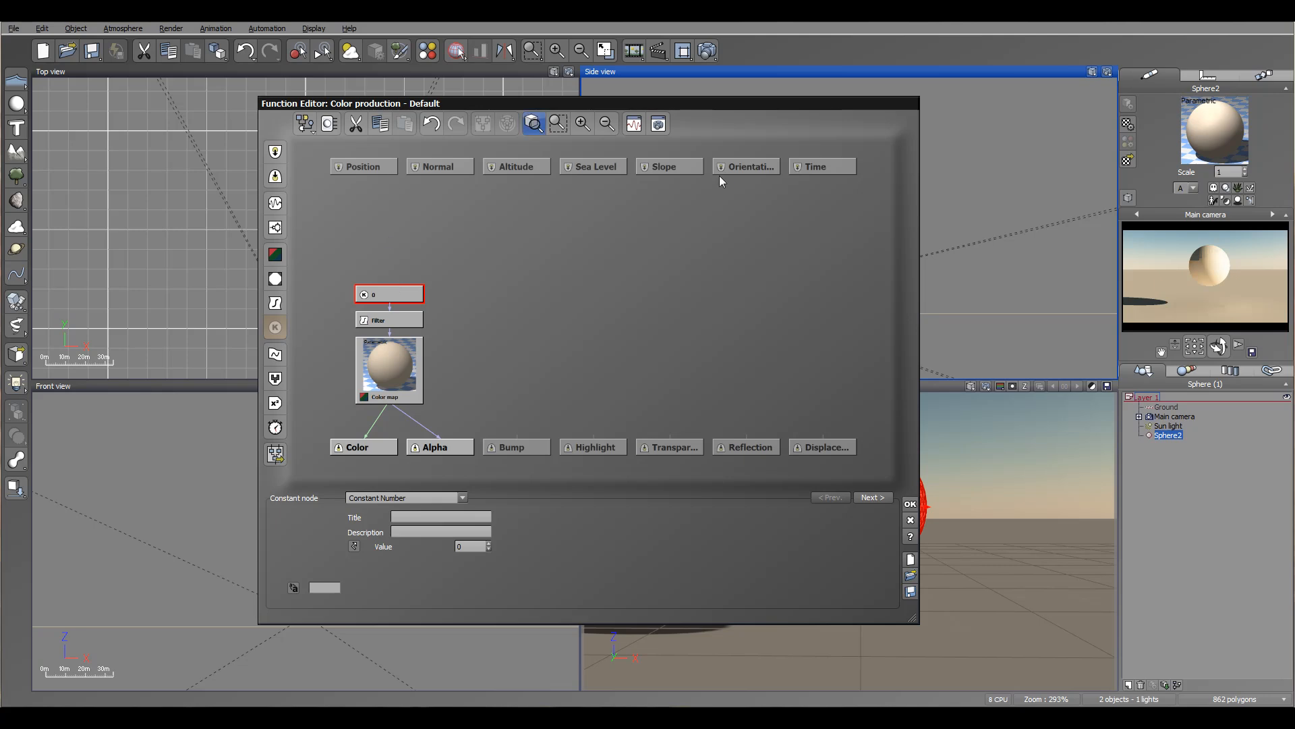
left_click_drag(908, 616, 1033, 646)
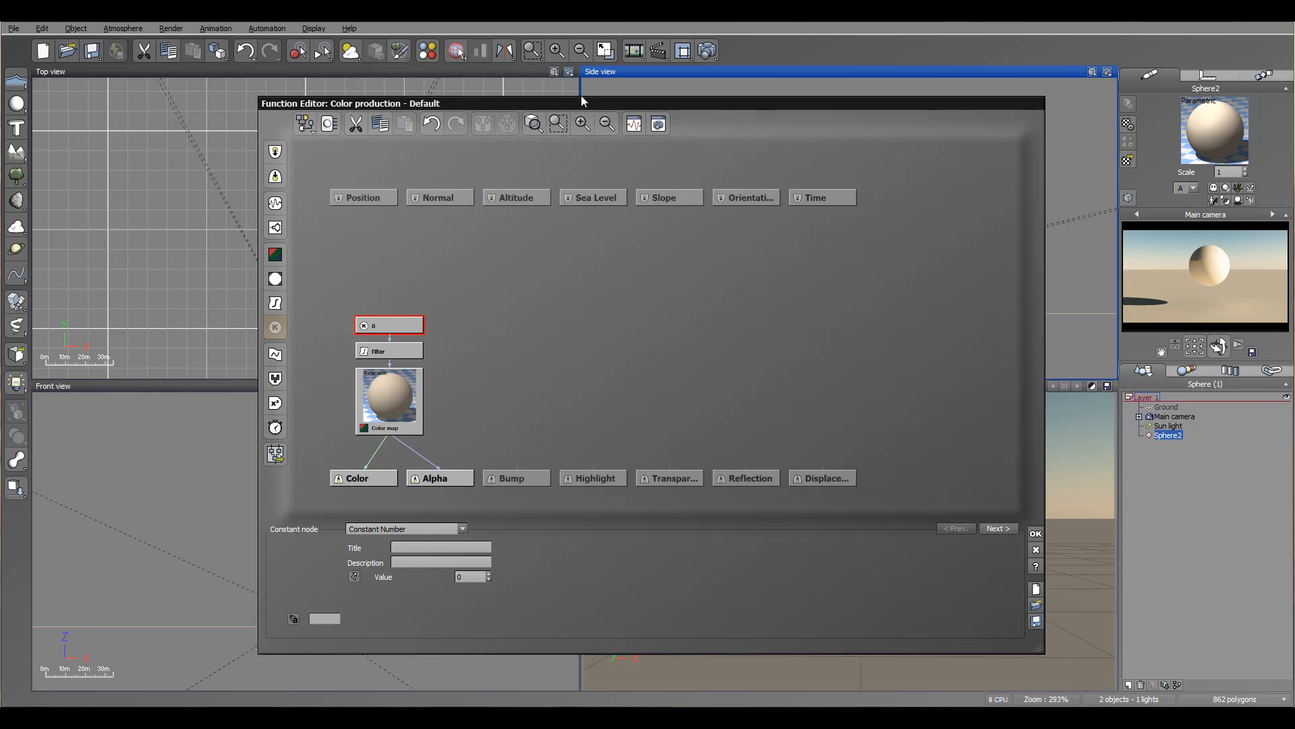
left_click_drag(582, 101, 545, 85)
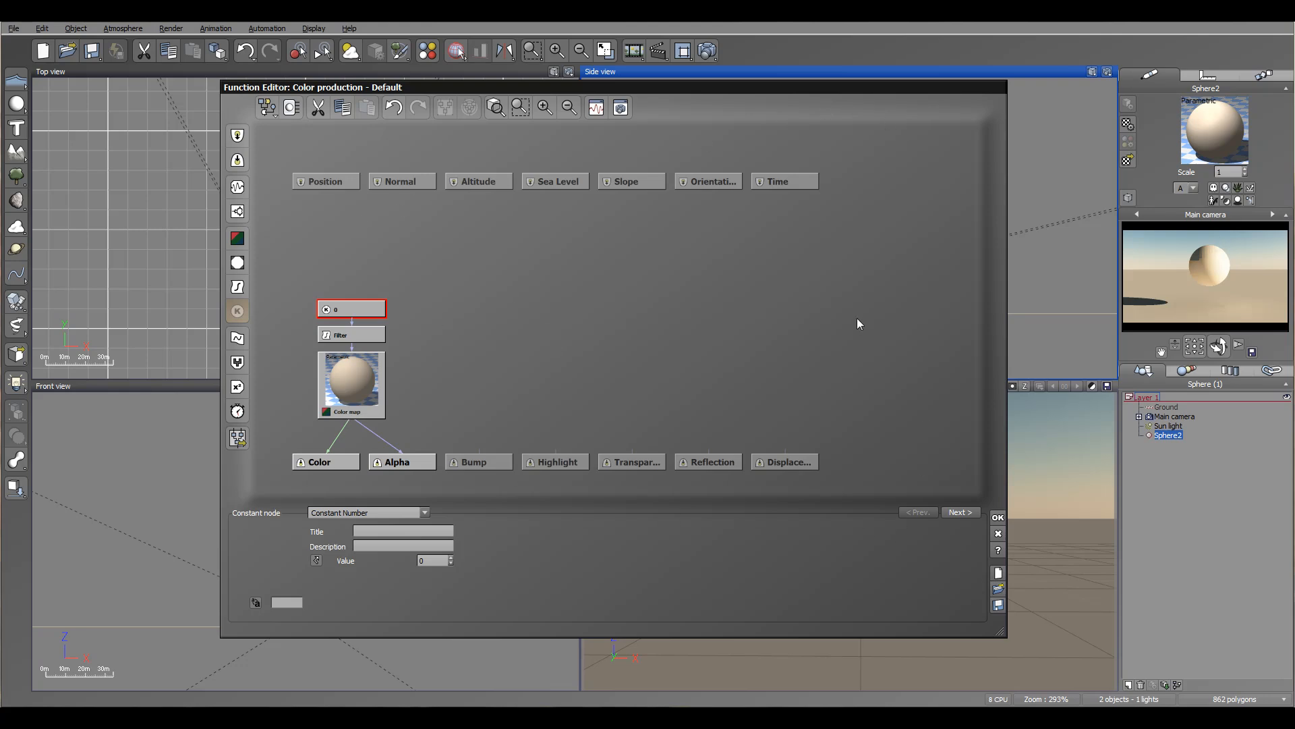
Turn off the display of links as straight lines in the graph and turn it back on
left_click(265, 110)
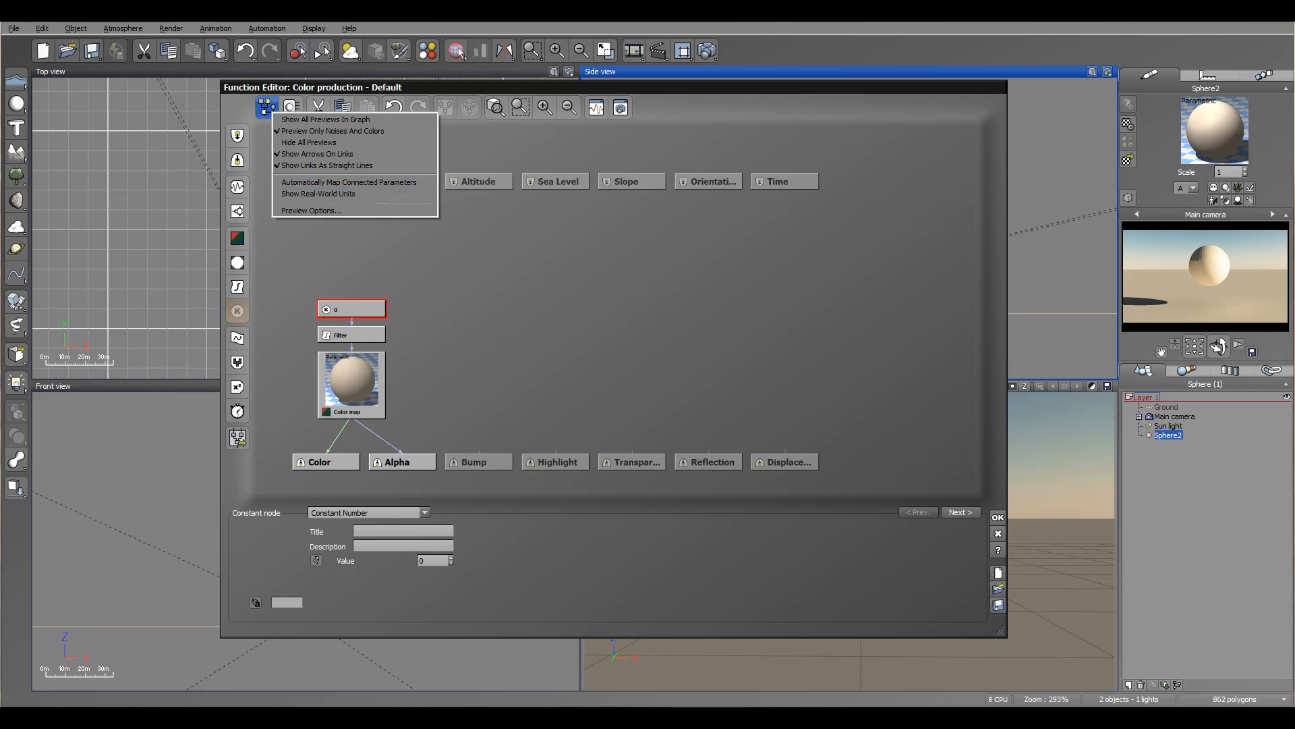
left_click(267, 106)
left_click(329, 166)
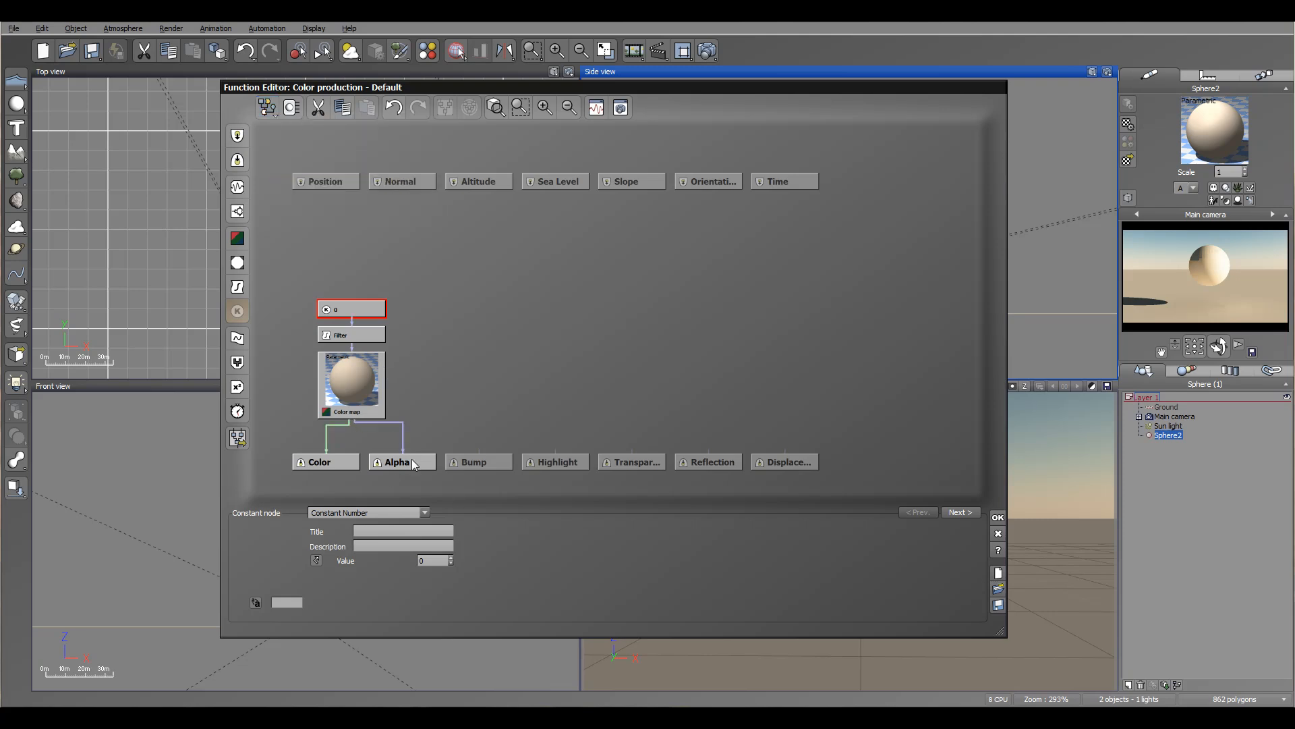
left_click(273, 112)
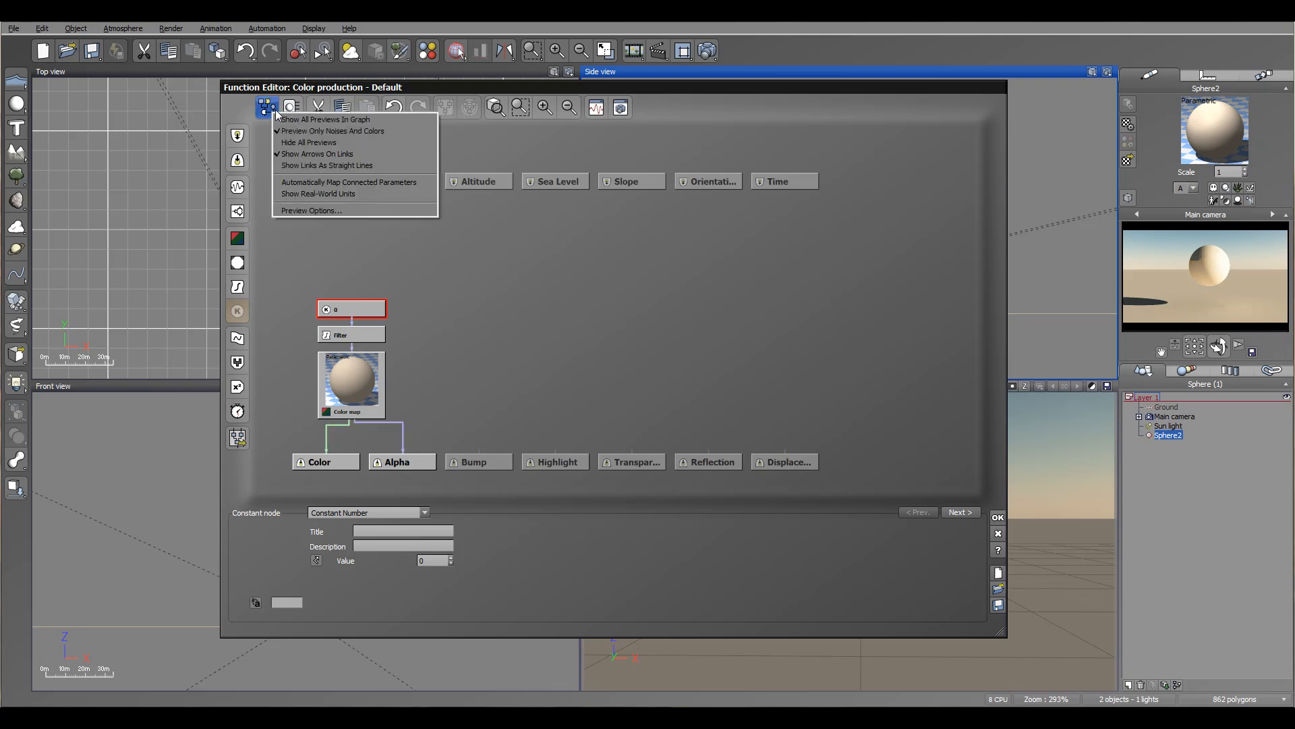
left_click(301, 166)
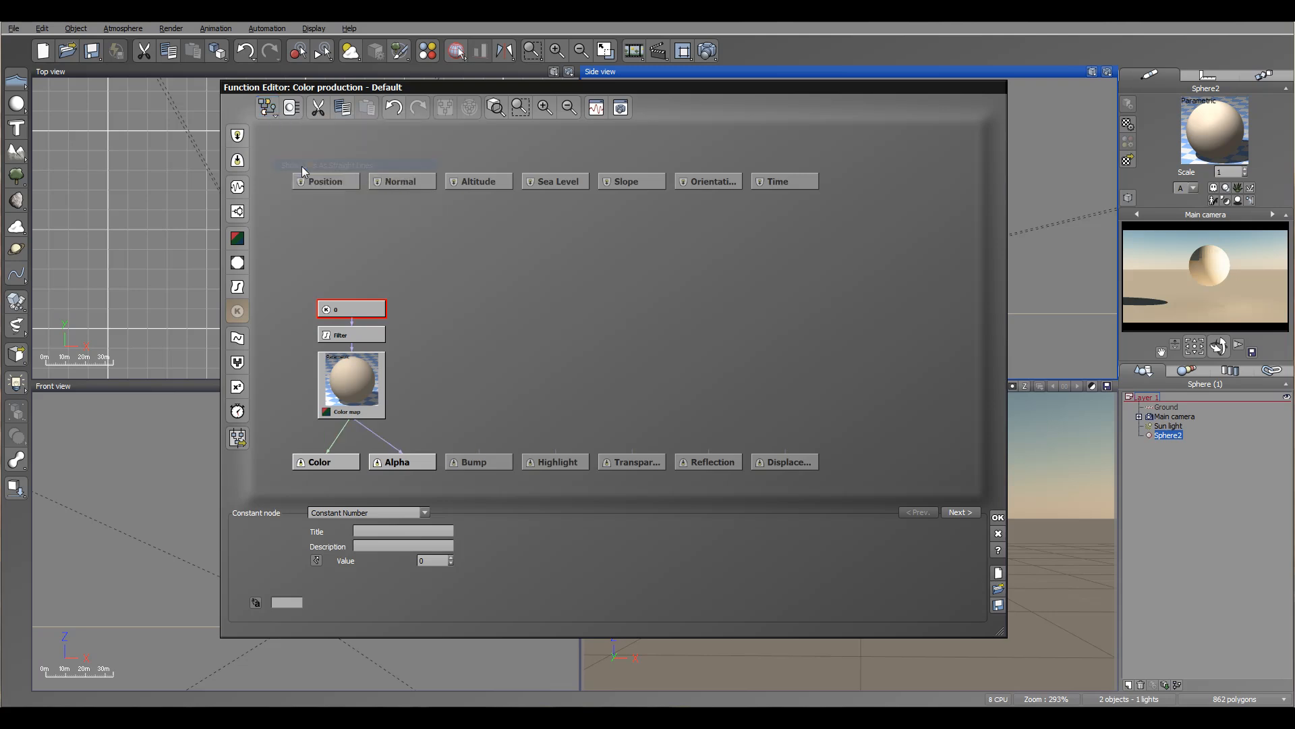
Review the graph's display settings and Preview Options, leaving them as they are
left_click(266, 112)
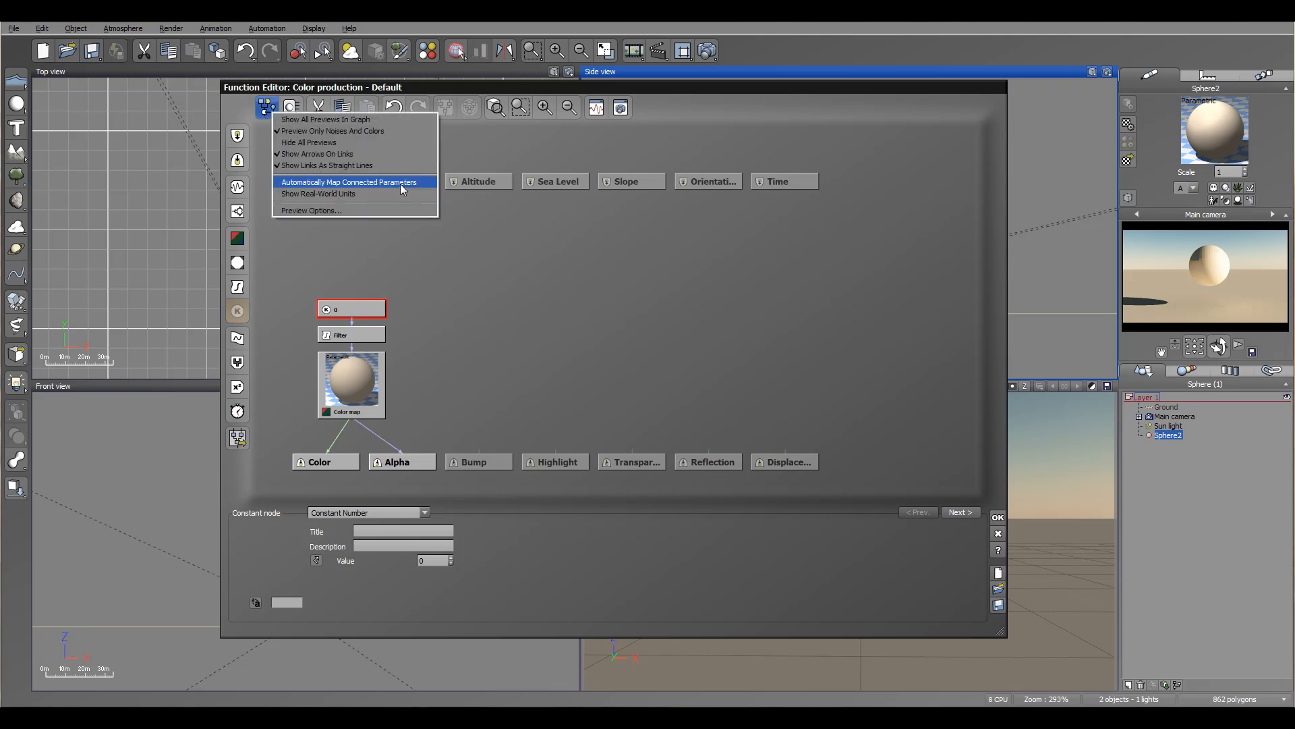
left_click(350, 210)
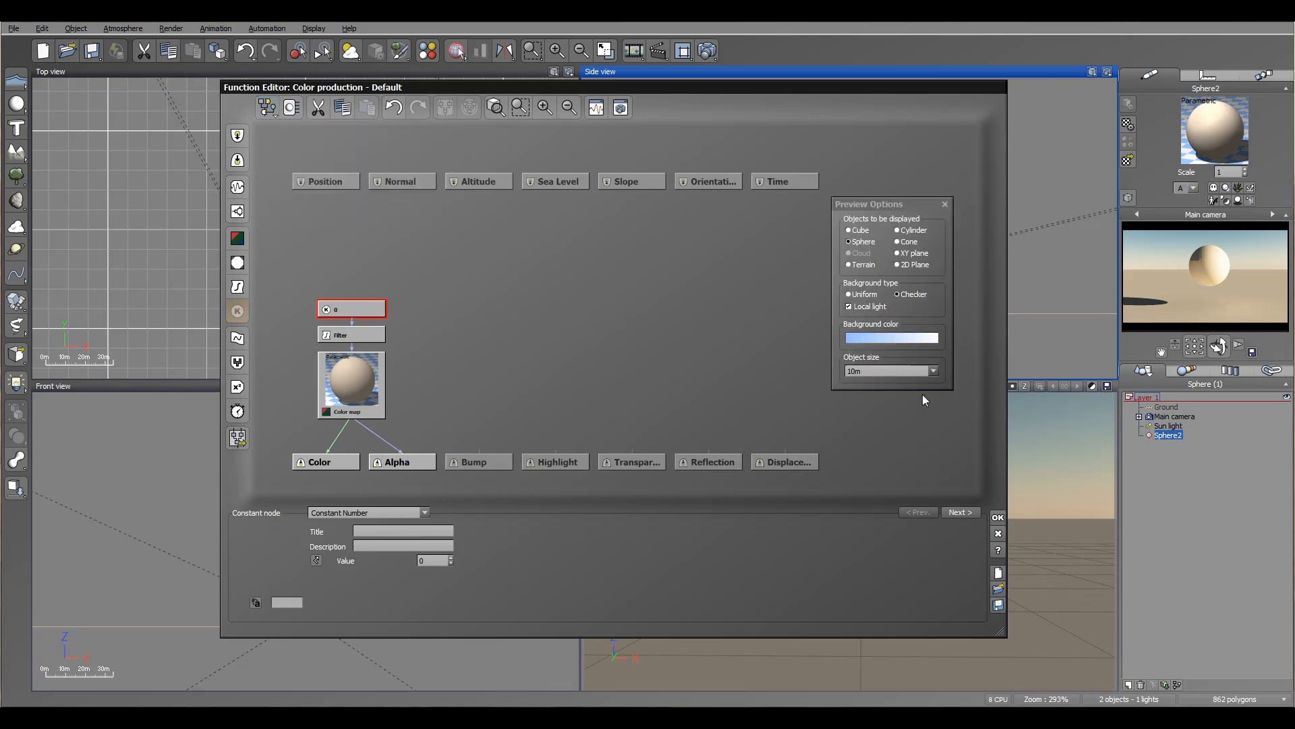
left_click(945, 204)
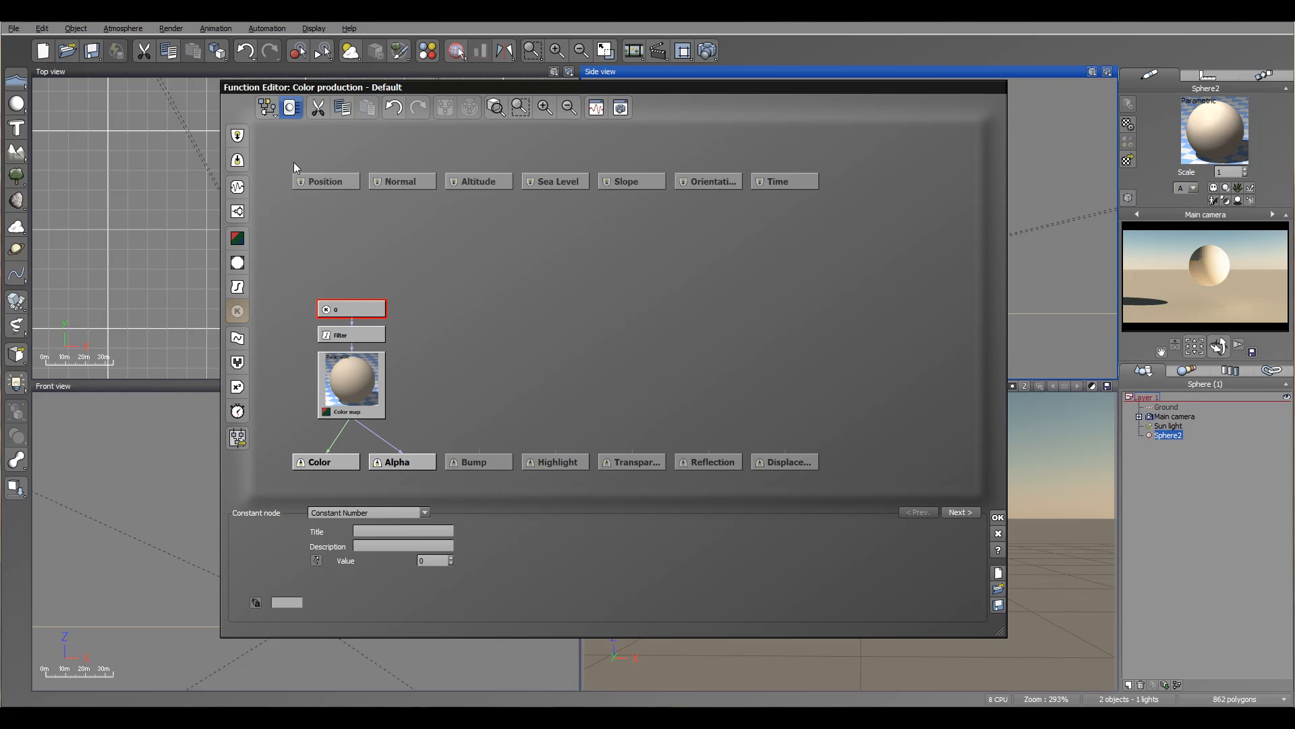
Replace the constant node feeding the Filter with a Simple Fractal node, and enable the toggle beside the graph display options
left_click(374, 374)
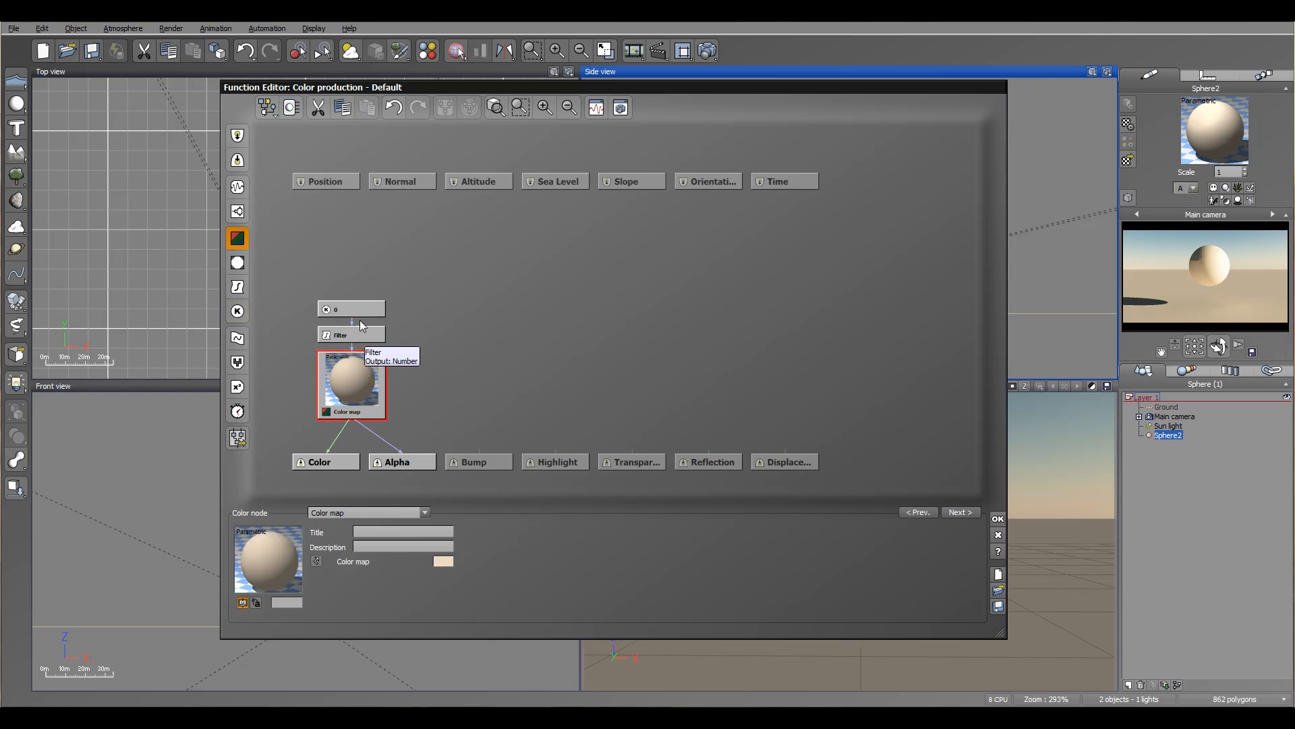
left_click(362, 312)
left_click(239, 214)
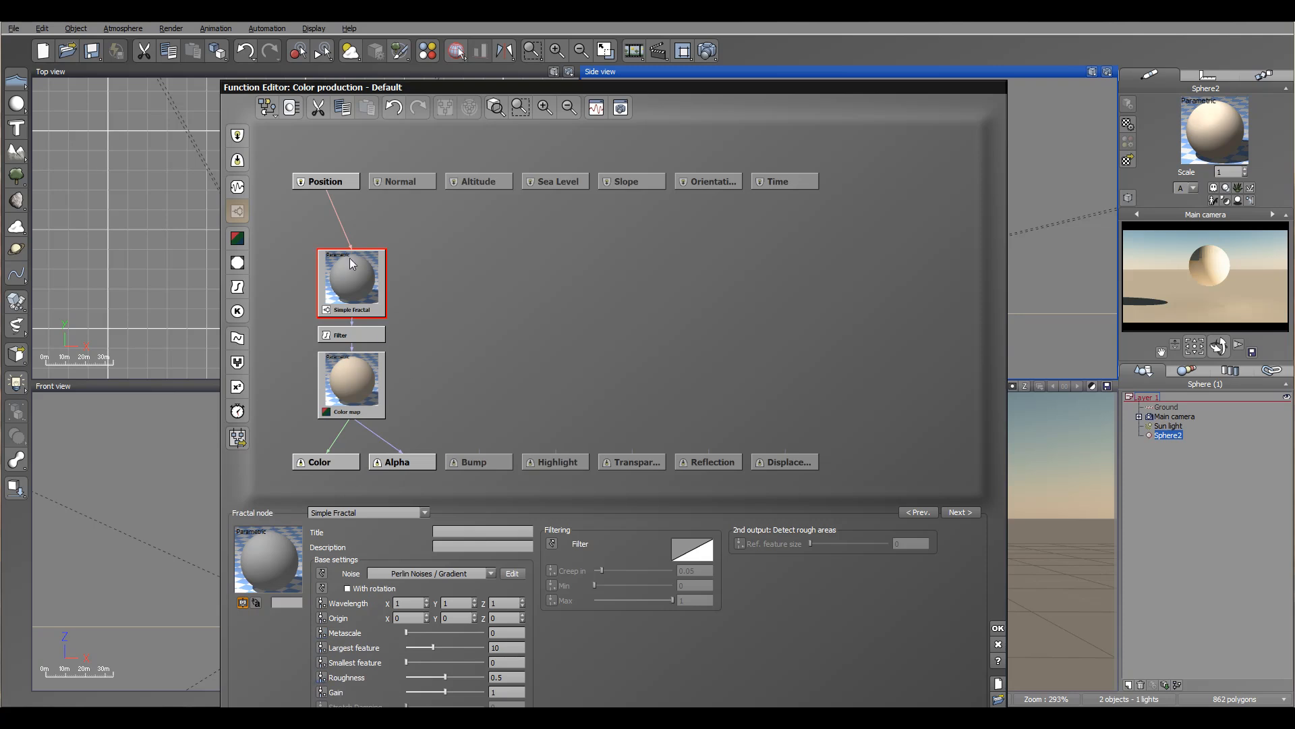
left_click(290, 109)
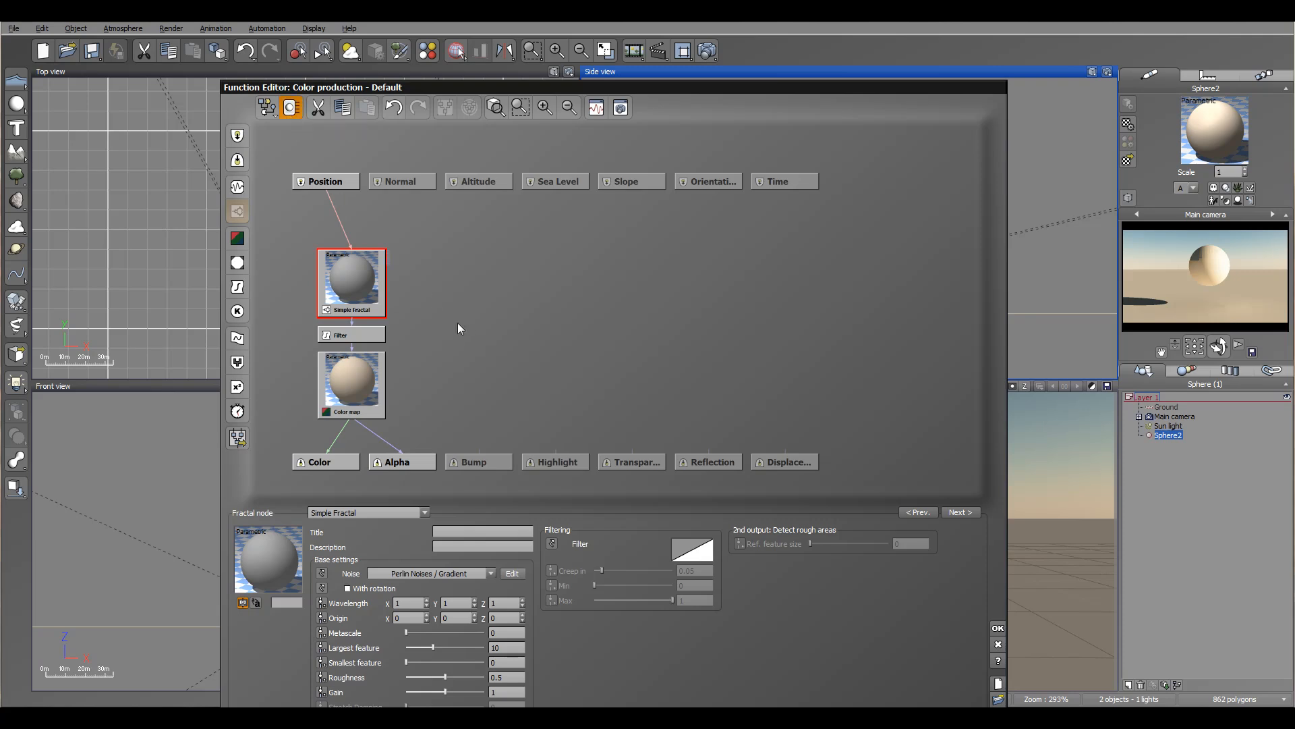
Examine the graph from Position through Simple Fractal, Filter and Color map to the outputs, both up close and as a whole
scroll(342, 264, "up", 5)
middle_click_drag(406, 318, 503, 315)
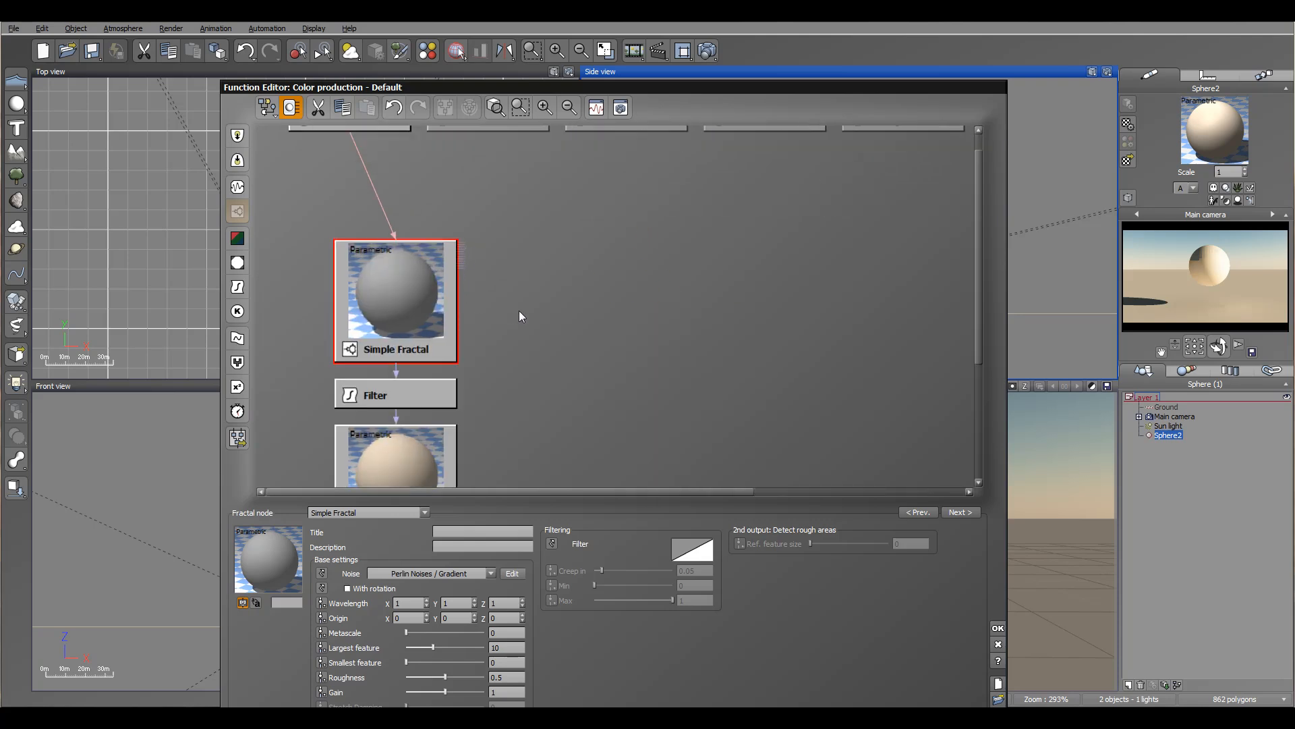
scroll(520, 310, "down", 5)
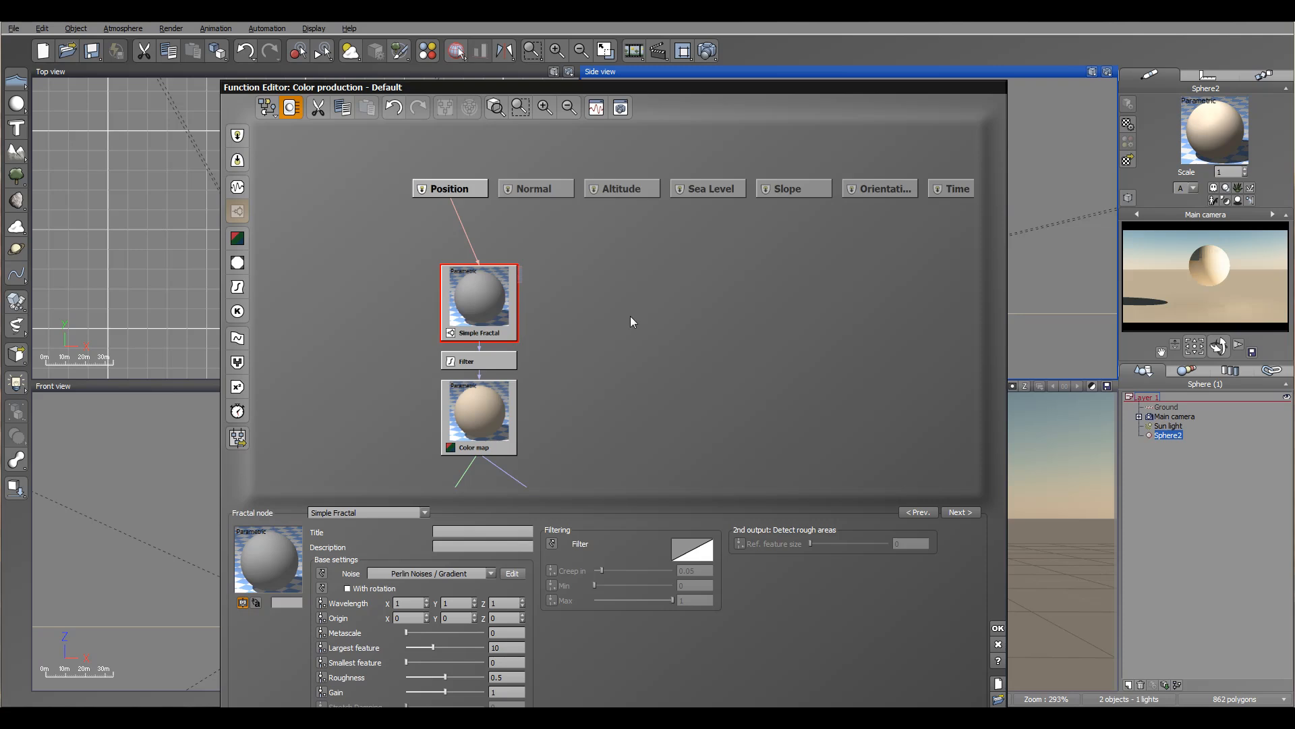
middle_click_drag(702, 321, 574, 283)
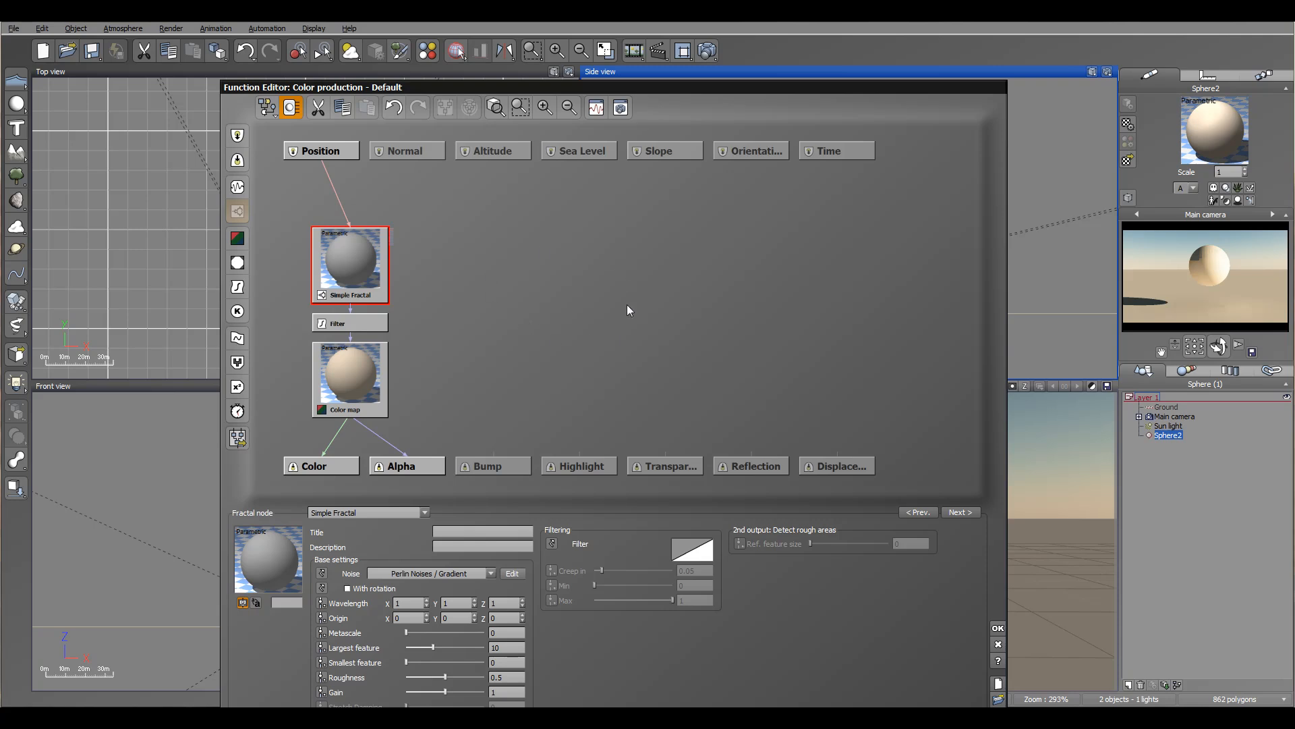
right_click_drag(462, 288, 482, 295)
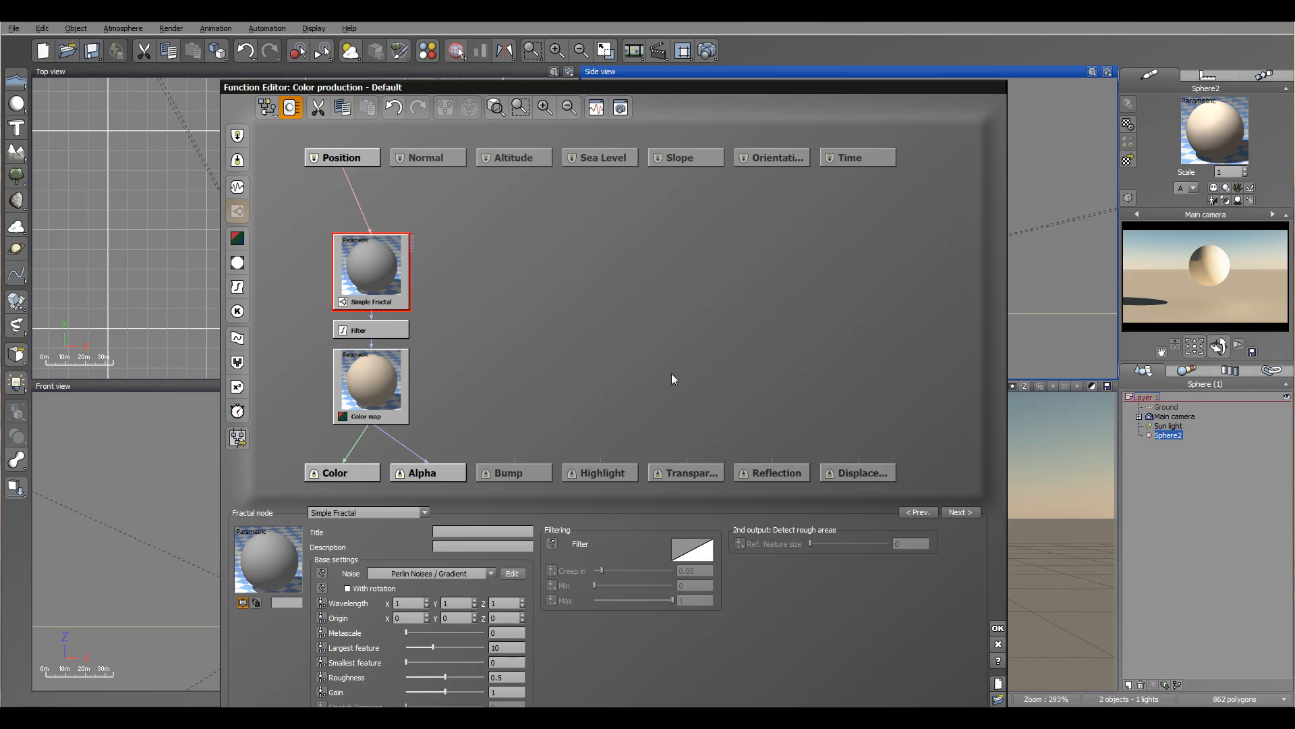
left_click(495, 107)
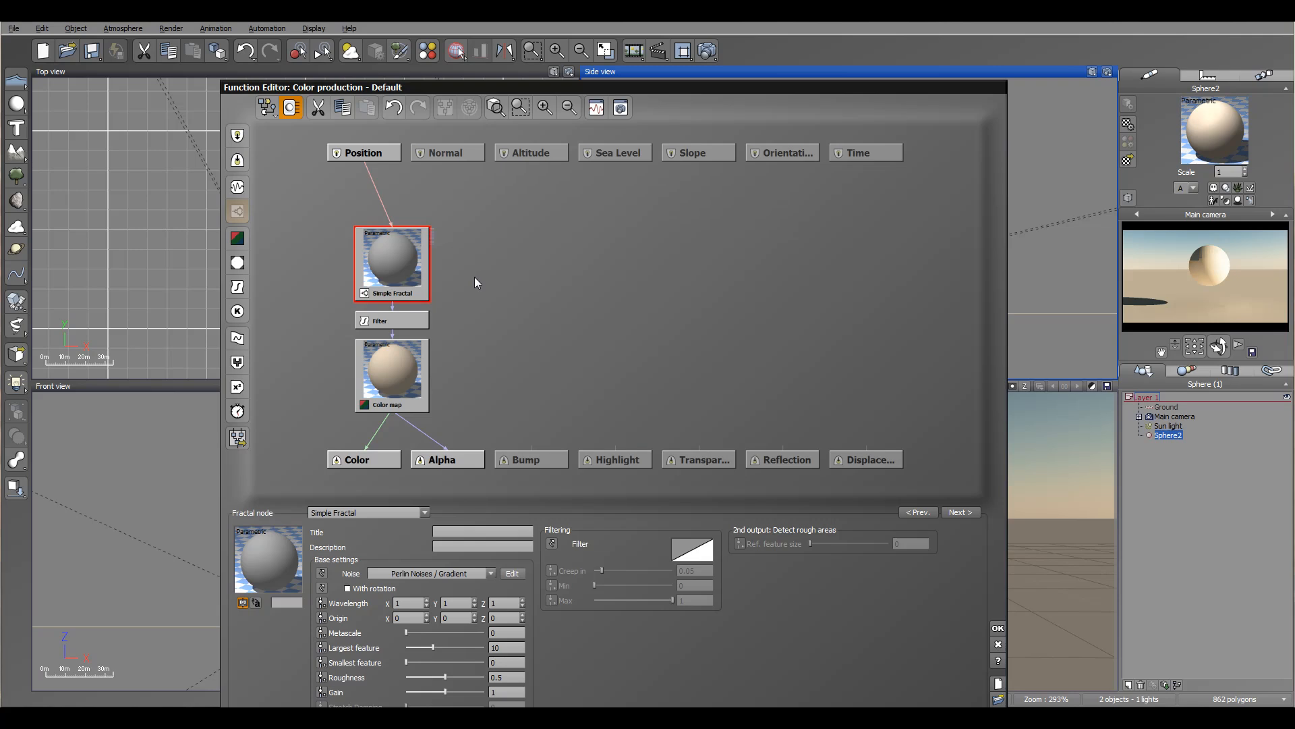
scroll(475, 277, "up", 3)
scroll(474, 276, "down", 6)
scroll(472, 276, "up", 5)
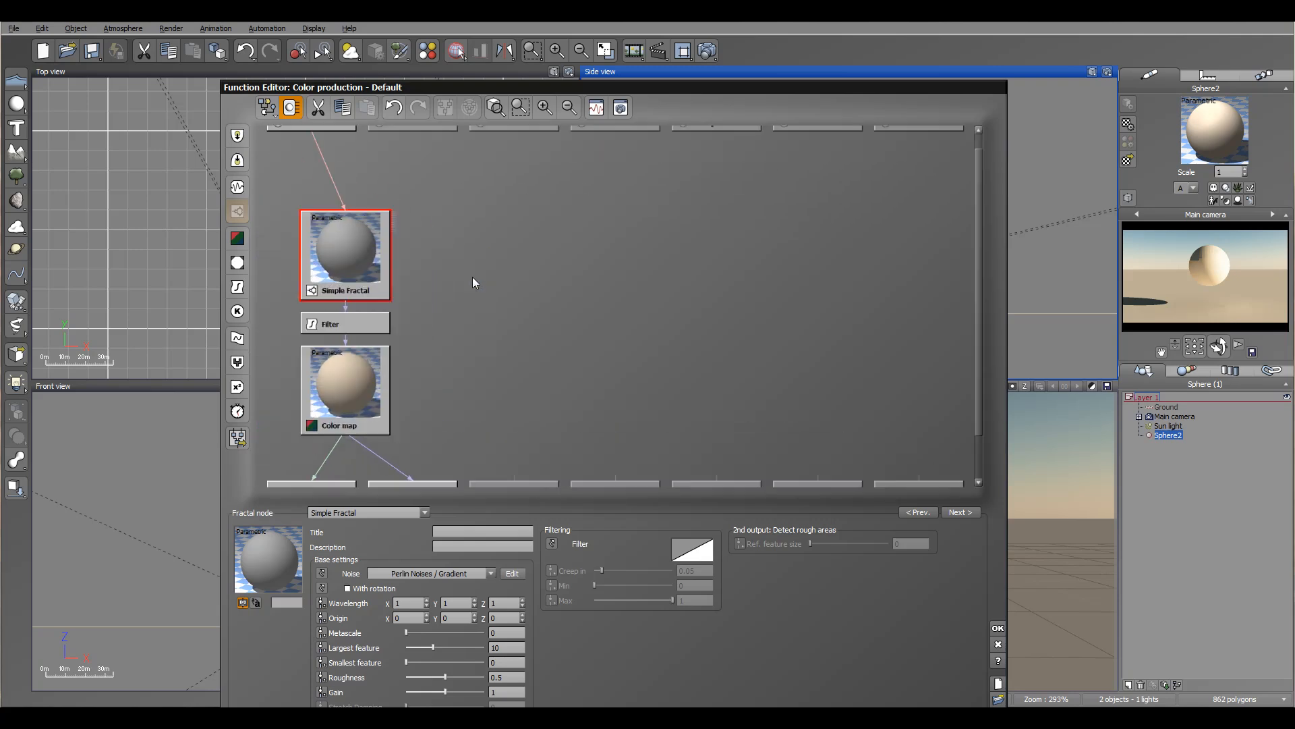
scroll(472, 277, "down", 2)
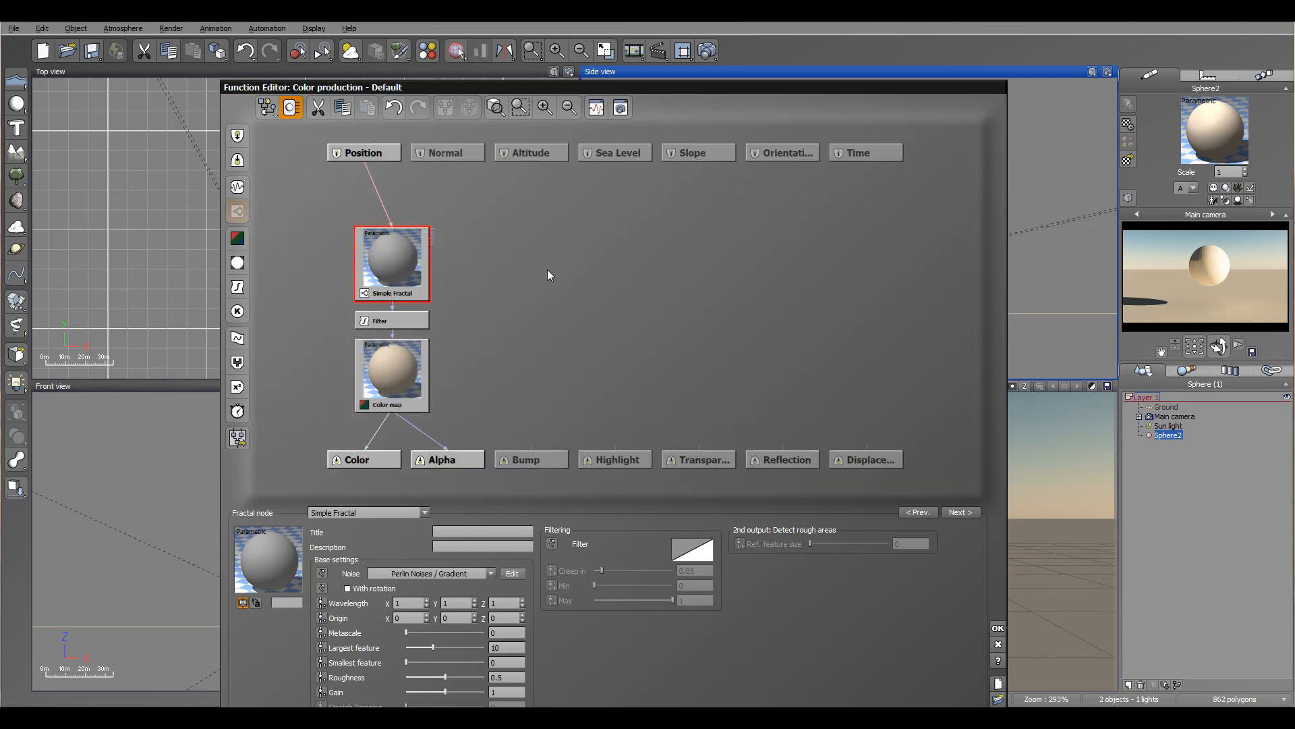
scroll(567, 283, "down", 2)
scroll(547, 222, "up", 3)
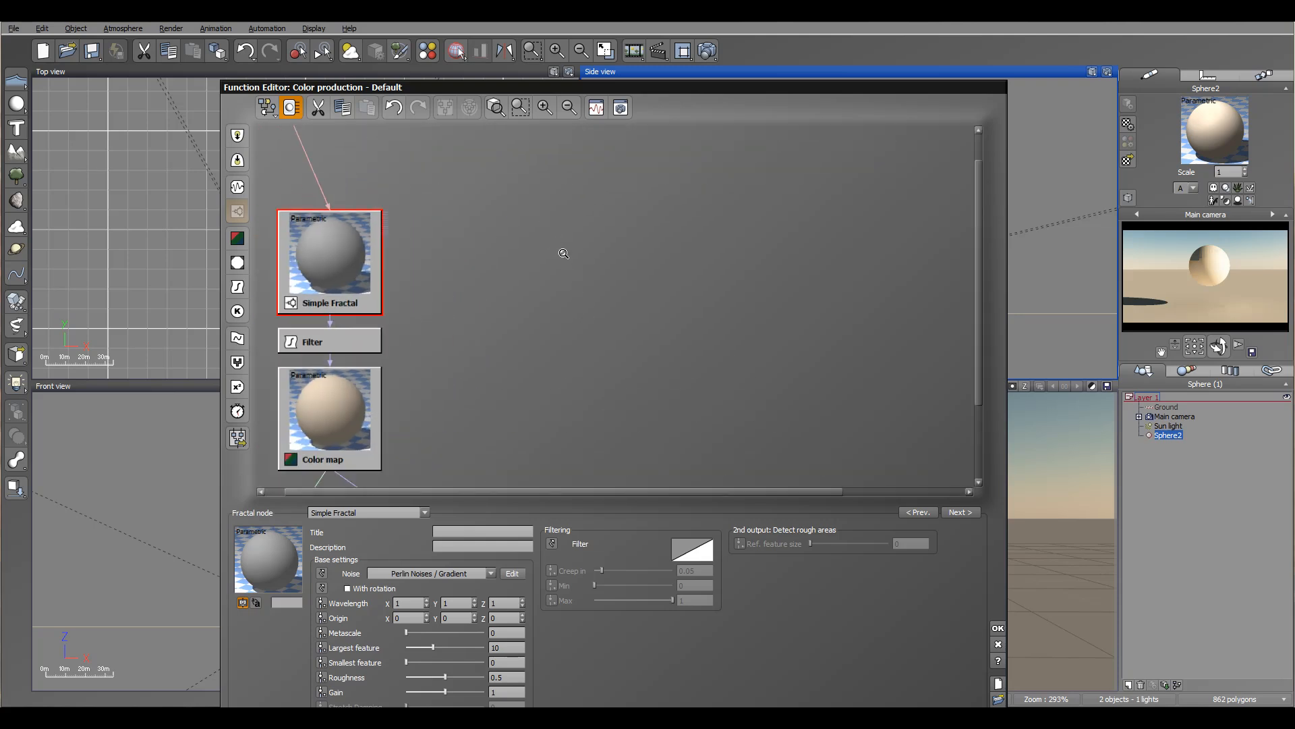
scroll(594, 289, "down", 2)
scroll(584, 254, "up", 1)
scroll(586, 274, "down", 1)
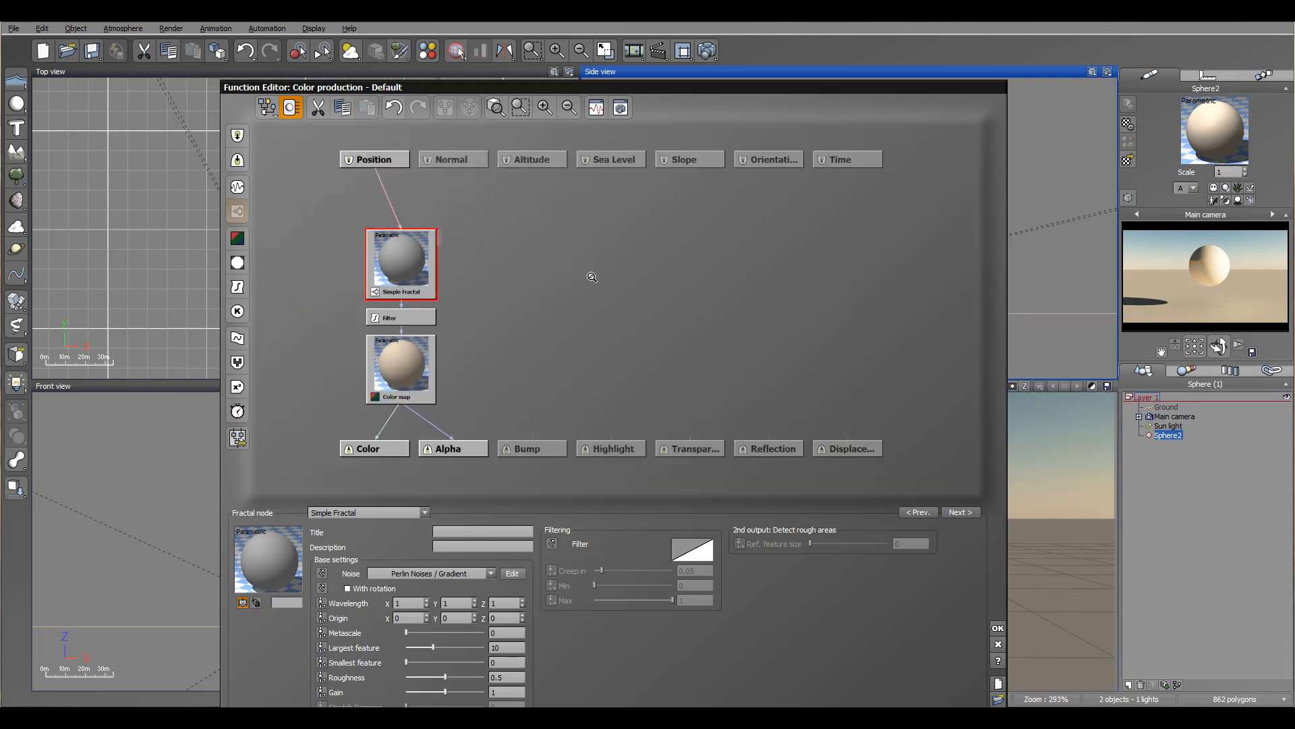
View the Simple Fractal node's X, Y and Z profiles in the Function Node Preview, and close it
scroll(580, 252, "up", 2)
scroll(587, 263, "down", 1)
mouse_move(584, 283)
right_mouse_down()
mouse_move(665, 289)
mouse_move(486, 242)
mouse_move(602, 261)
mouse_move(491, 275)
mouse_move(601, 263)
mouse_move(610, 295)
mouse_move(611, 268)
mouse_move(569, 286)
mouse_move(571, 275)
right_mouse_up()
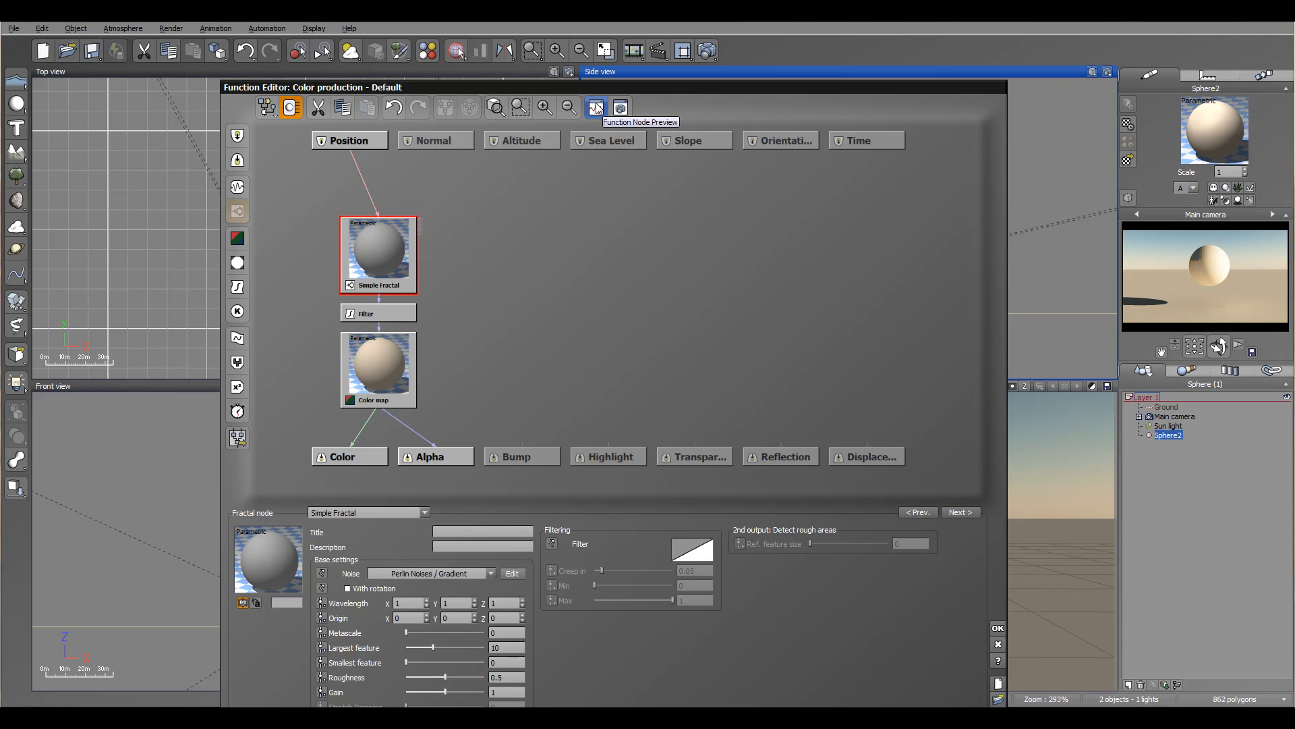
left_click(597, 108)
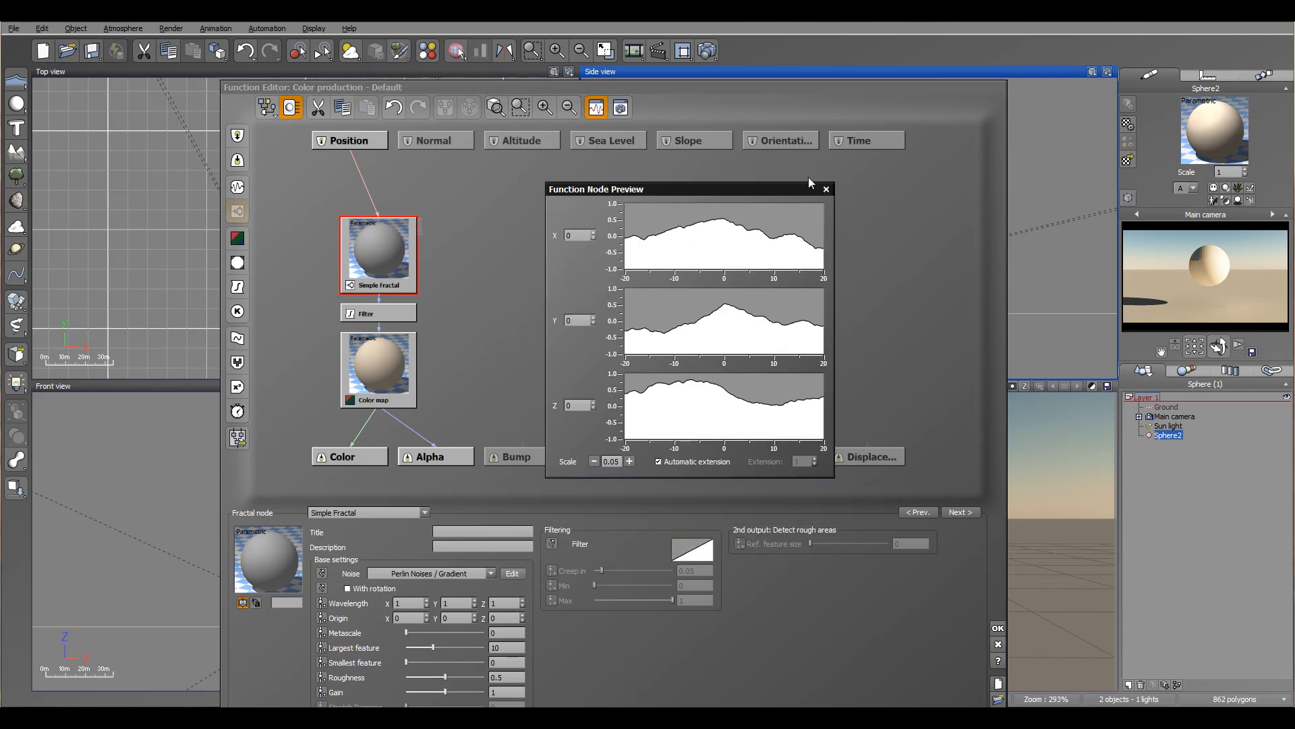
left_click(826, 188)
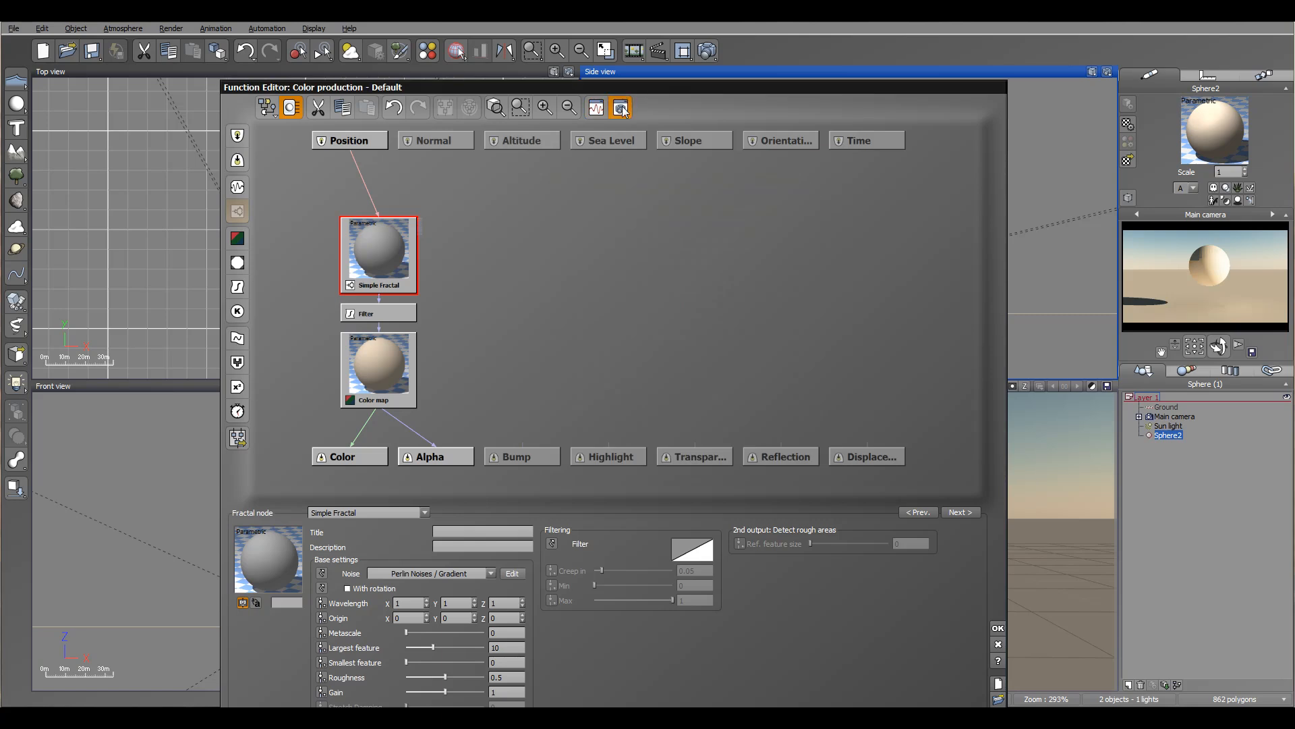
Open the Function Output Observer, place it clear of the node graph to view the output, and close it
left_click(622, 109)
left_click_drag(621, 358, 111, 118)
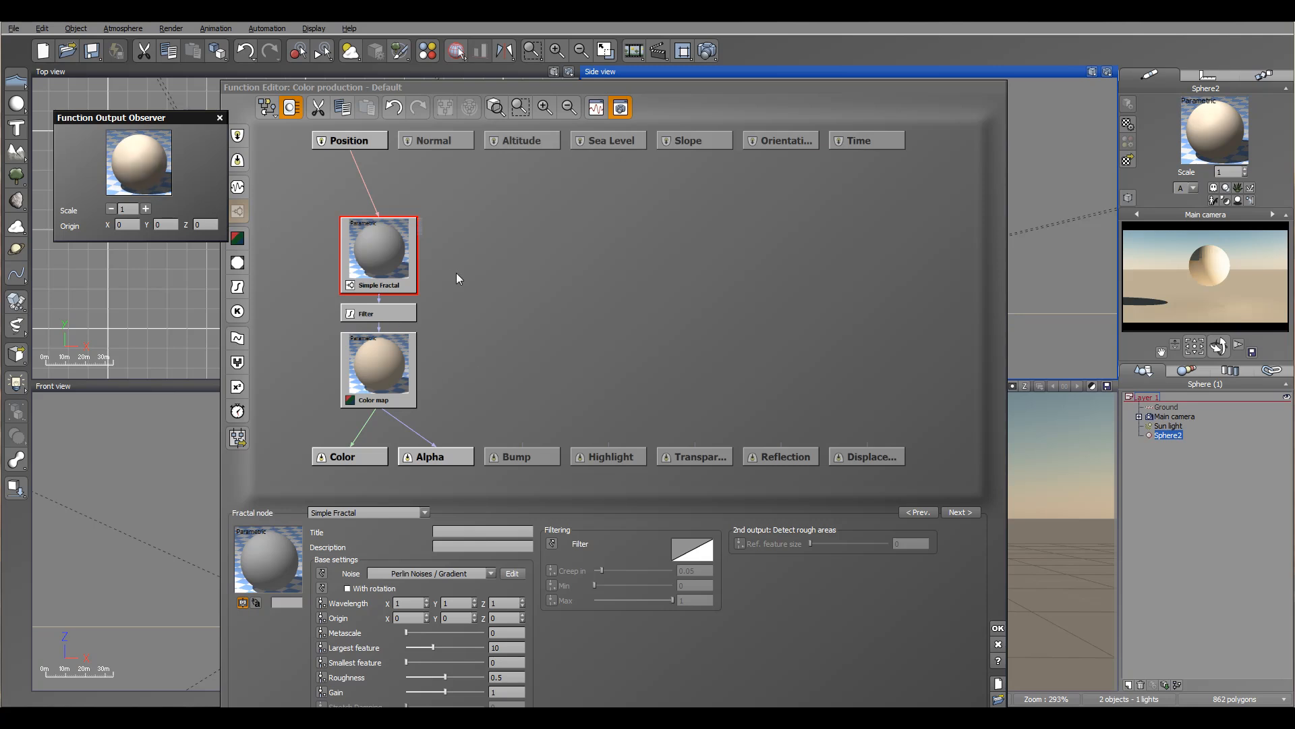
left_click(220, 118)
Move the Function Editor aside to reveal the Advanced Material Editor, and place it back over the material window
left_click_drag(263, 90, 528, 66)
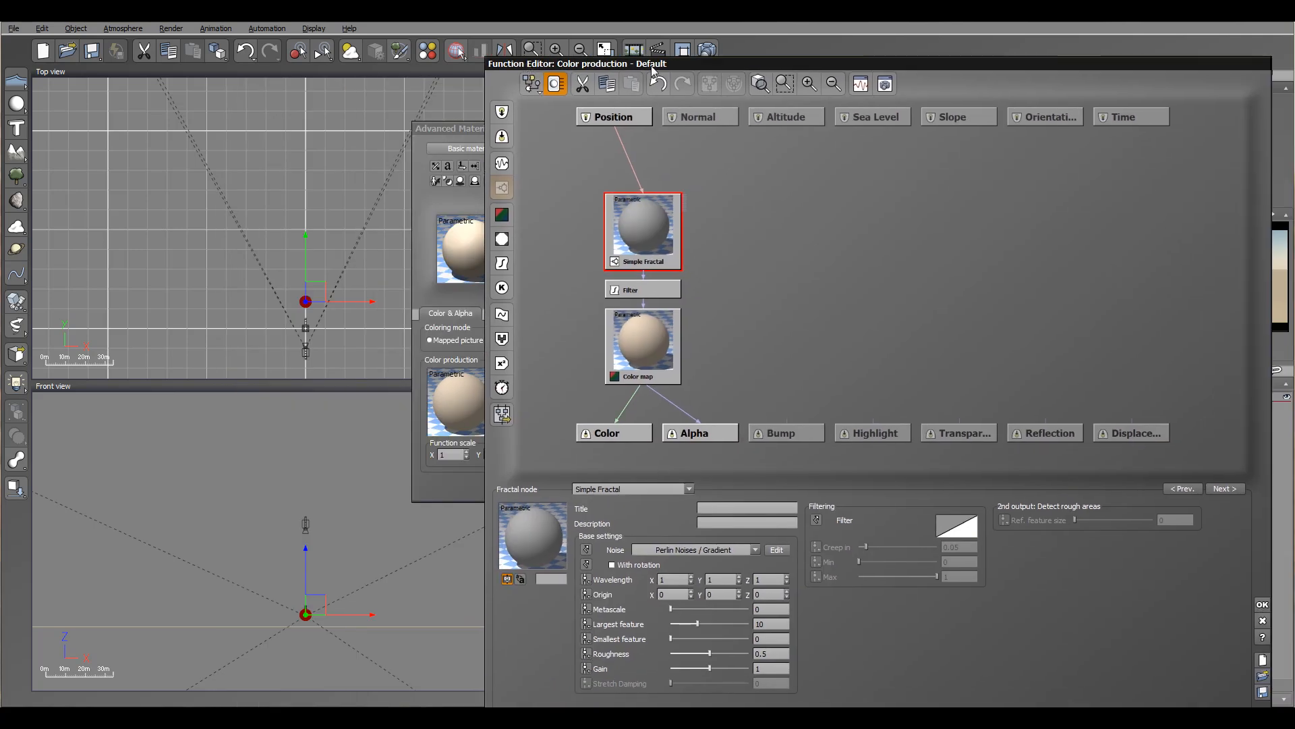
left_click_drag(653, 67, 342, 43)
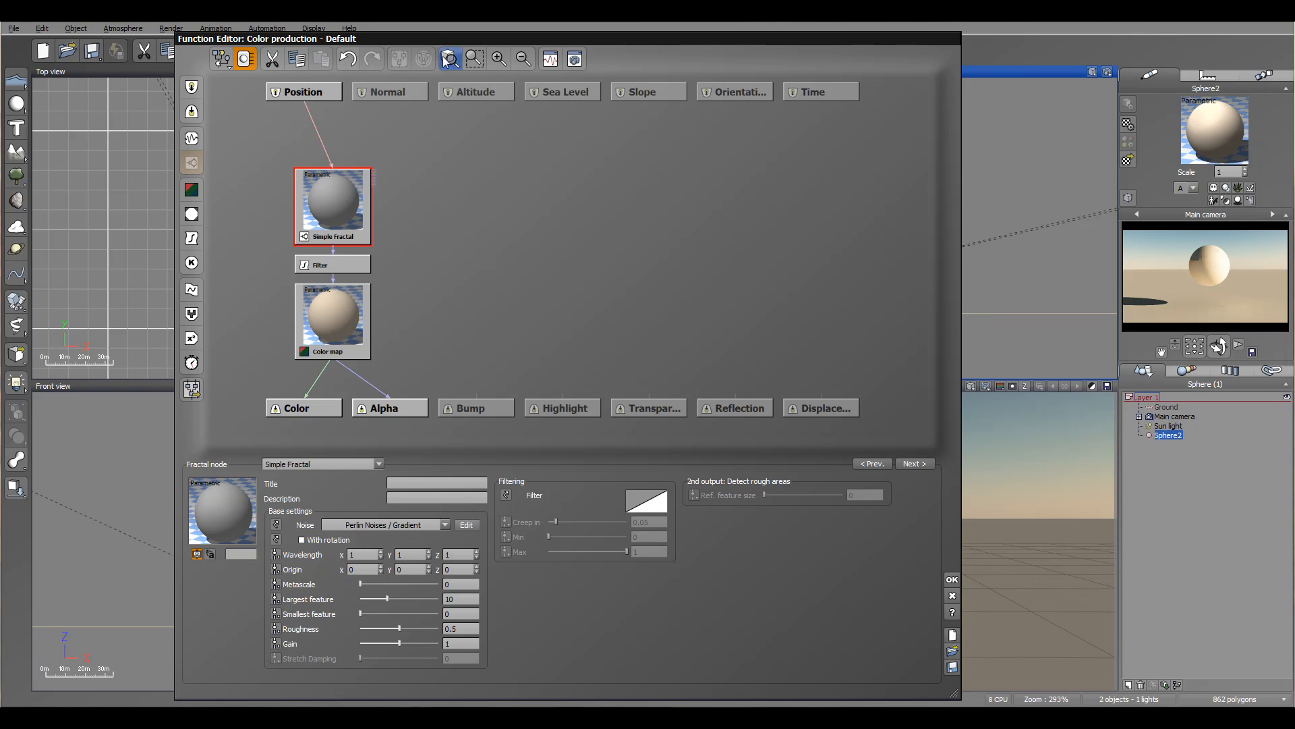
left_click_drag(444, 32, 499, 55)
mouse_move(585, 183)
left_mouse_down()
mouse_move(587, 237)
mouse_move(589, 196)
left_mouse_up()
scroll(586, 180, "down", 1)
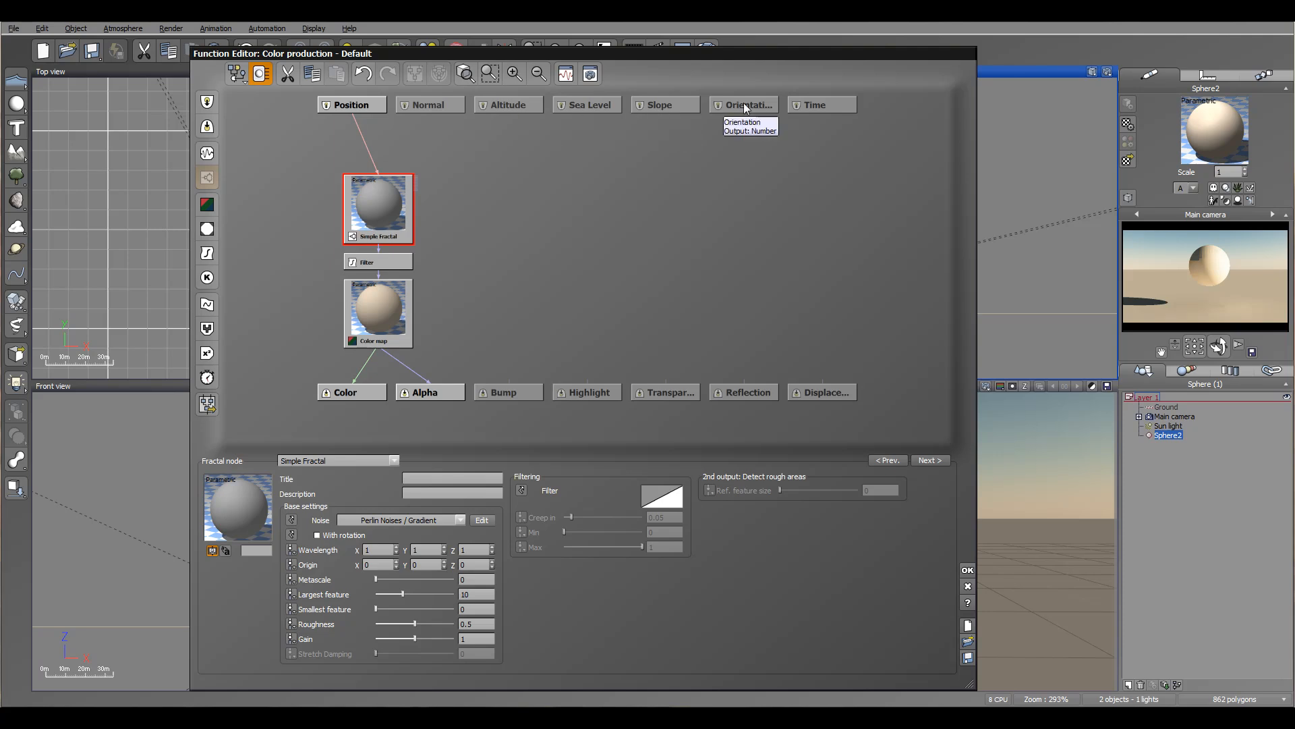
Review the list of input nodes that can be added at an empty slot beside Position, without adding one
left_click(267, 120)
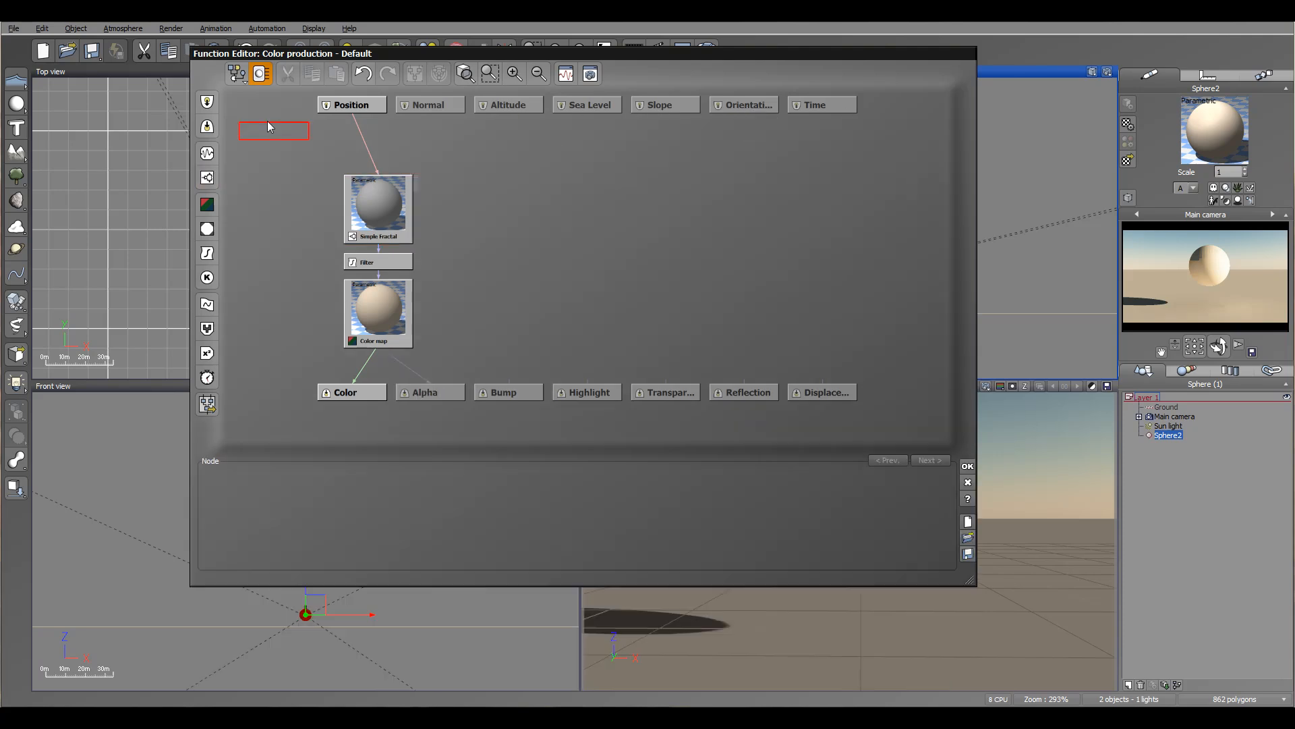
left_click(209, 102)
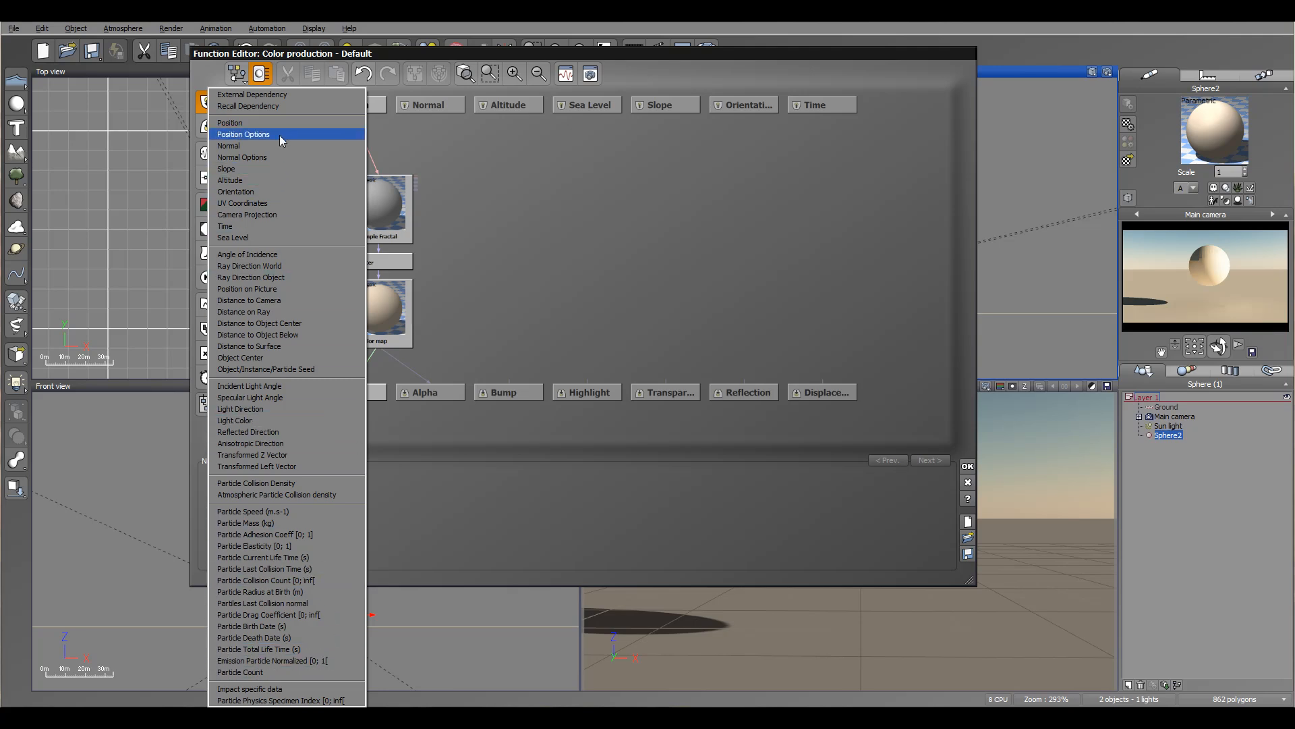
left_click(465, 158)
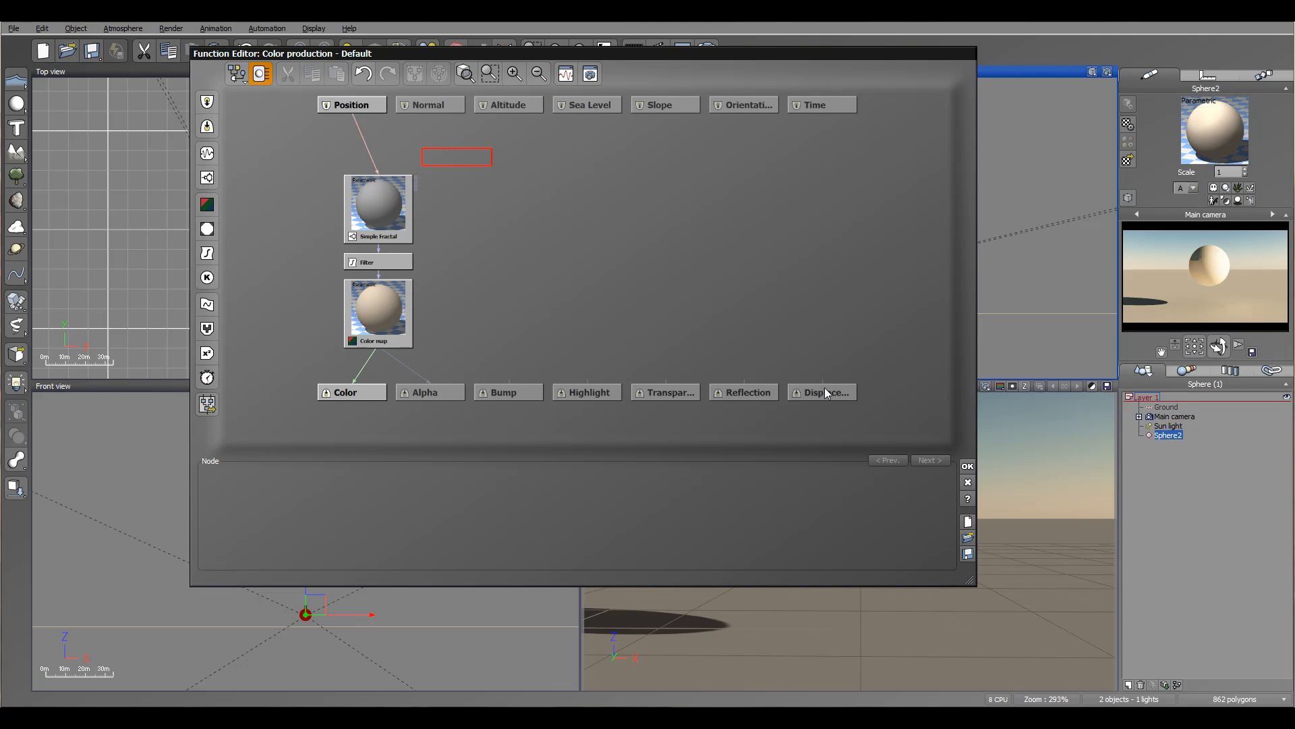
Inspect the Color output node and review the list of additional output nodes available for an empty slot beside it
left_click(352, 393)
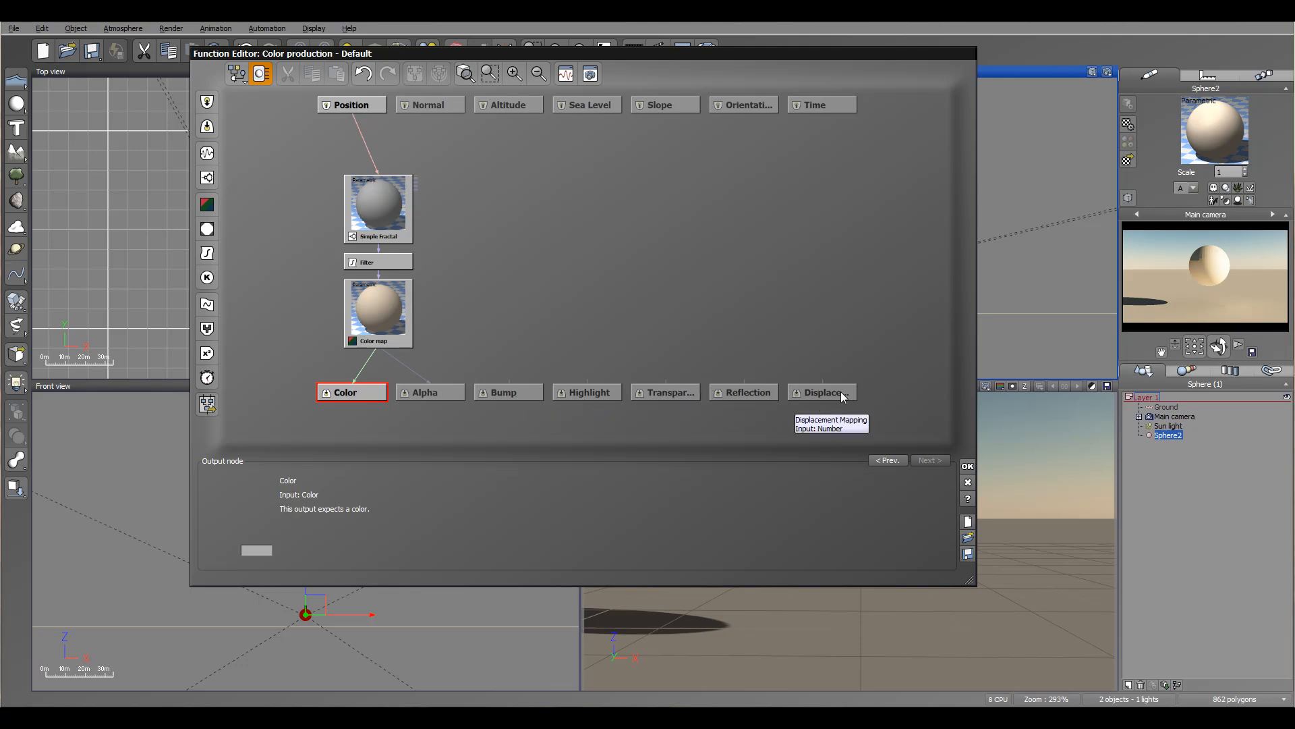
left_click(886, 395)
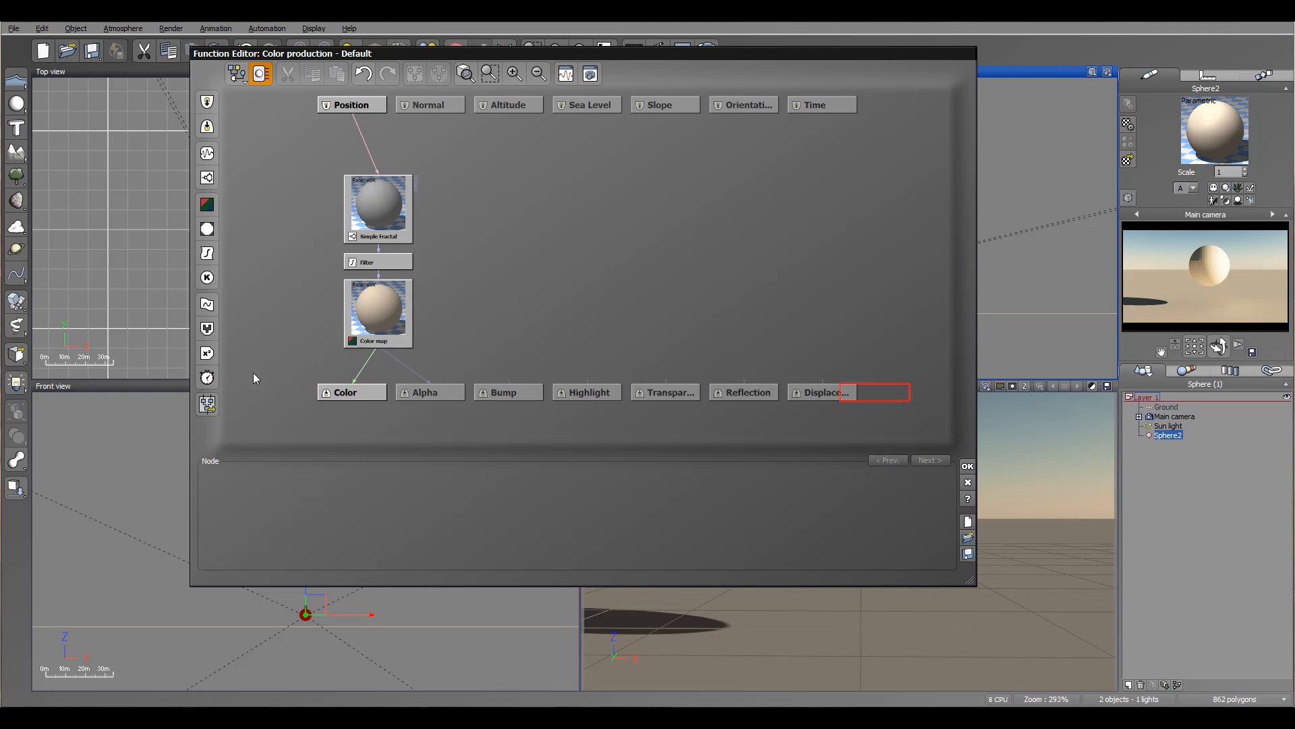
left_click(269, 390)
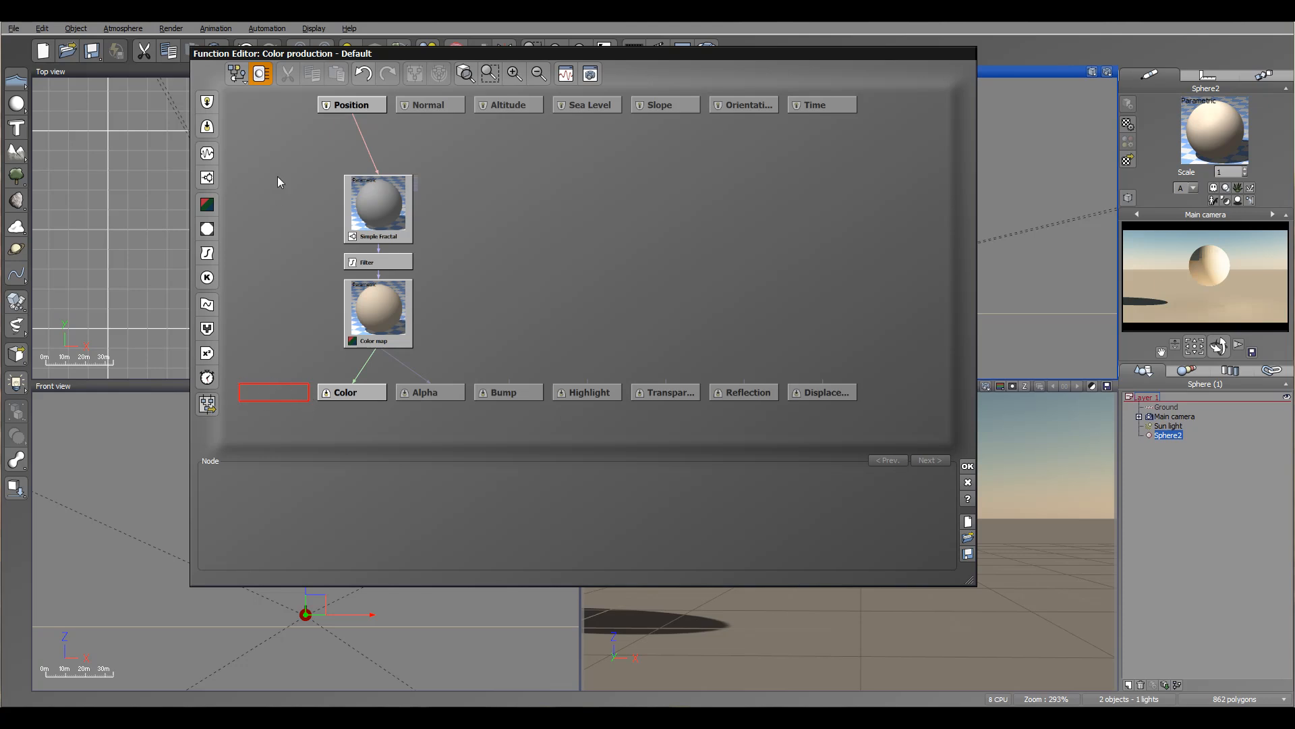
left_click(207, 128)
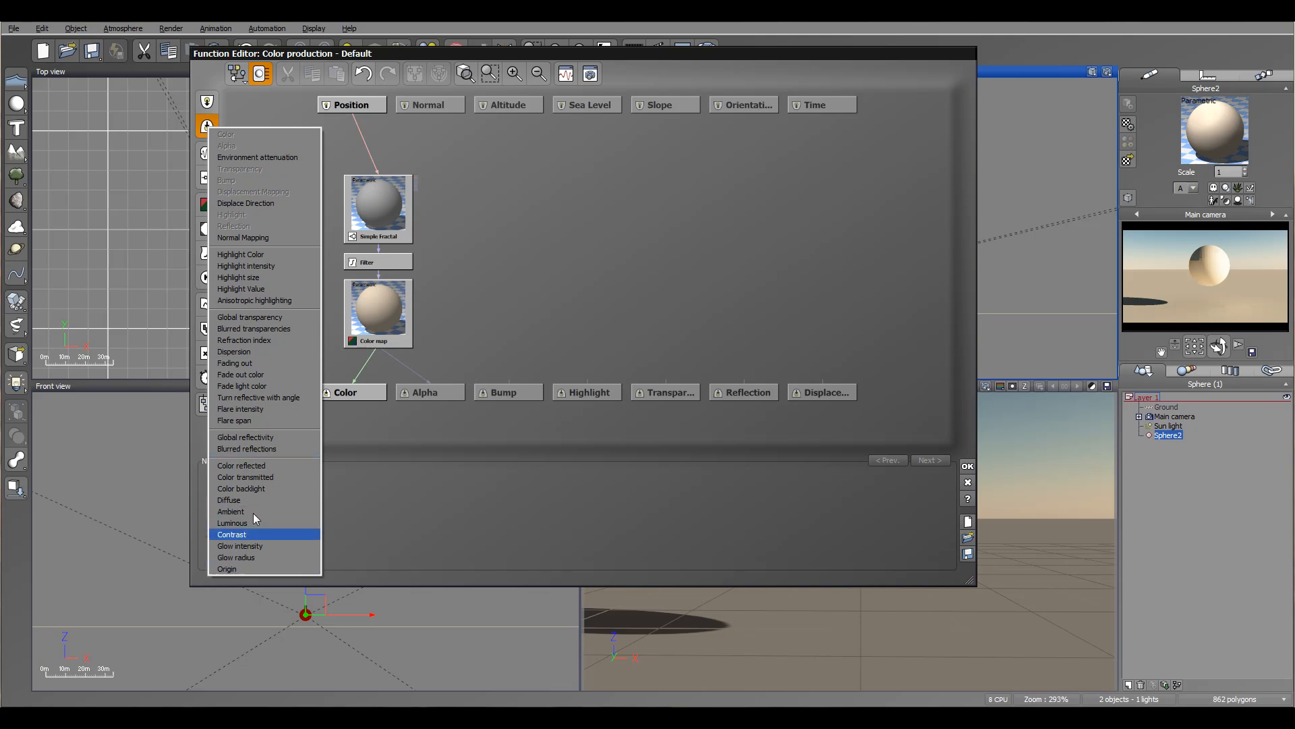
left_click(507, 316)
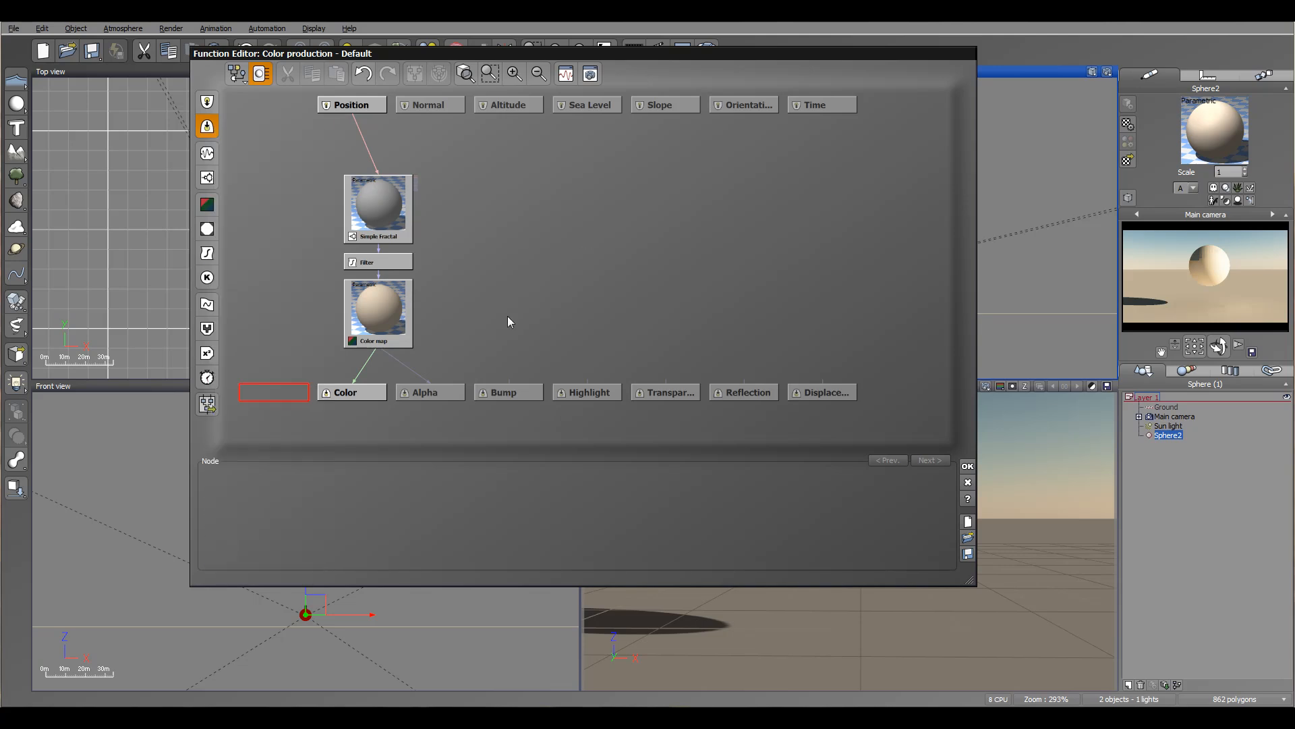
Shift the Simple Fractal, Filter and Color map nodes slightly left so they line up in one column
left_click(347, 104)
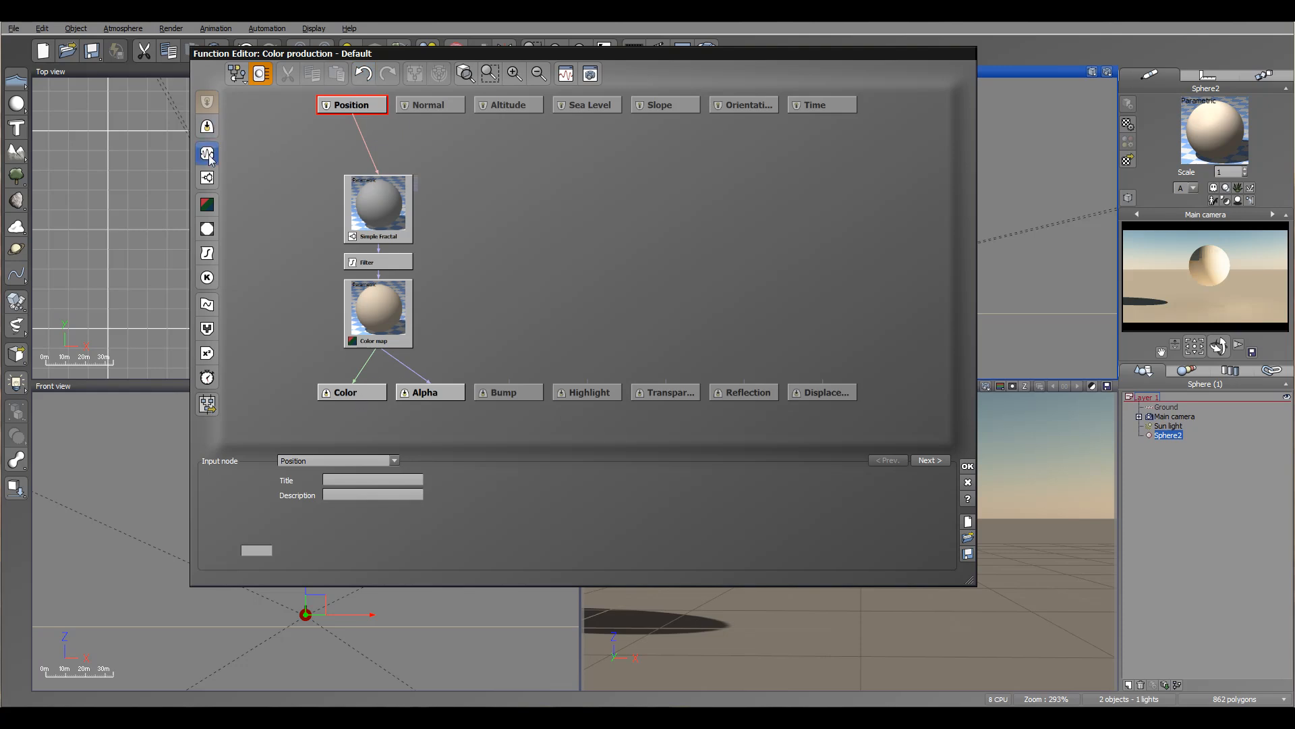
left_click_drag(405, 219, 354, 193)
left_click_drag(390, 314, 337, 313)
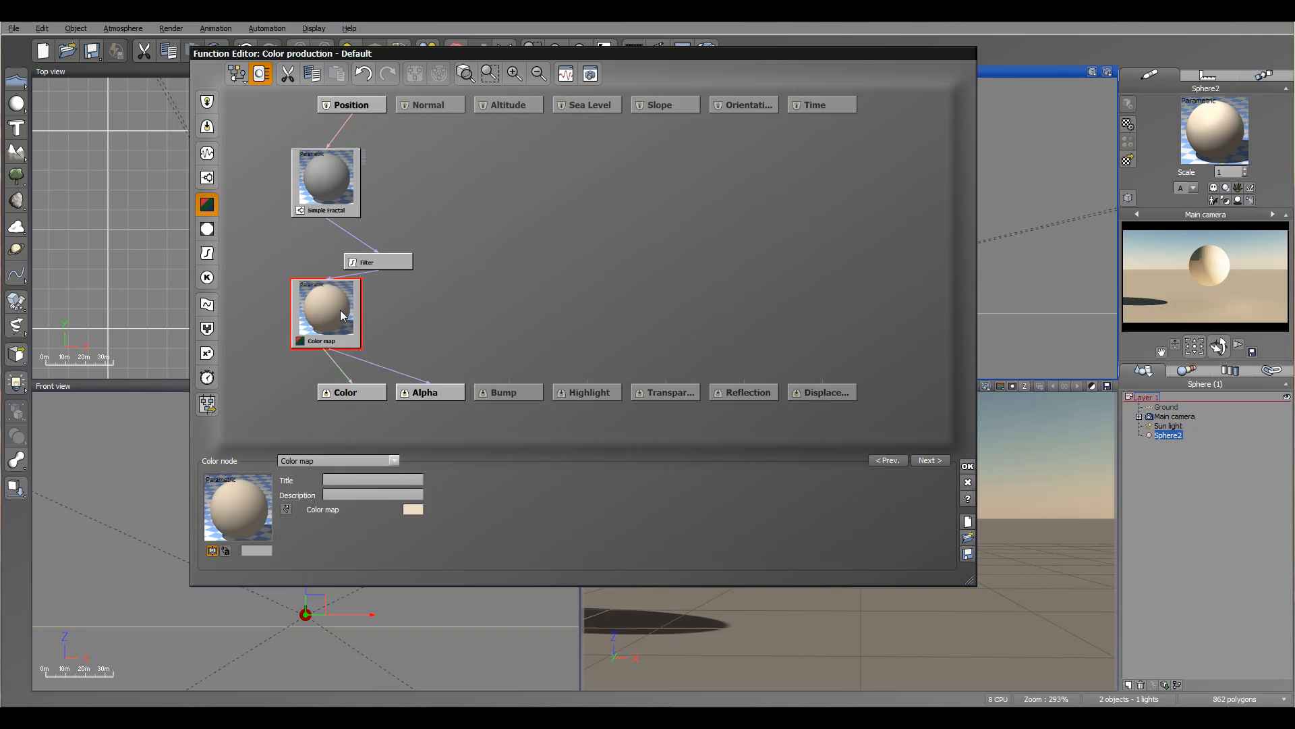
left_click_drag(408, 261, 357, 257)
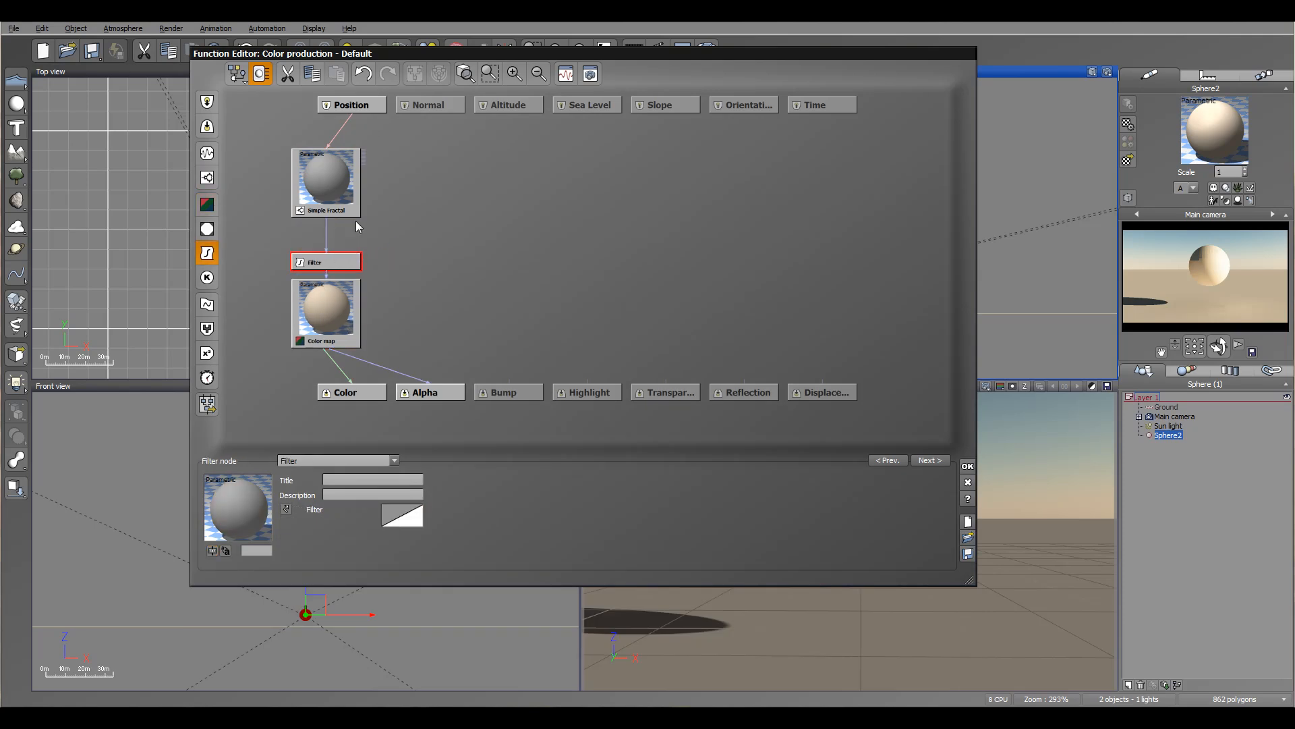
left_click(414, 181)
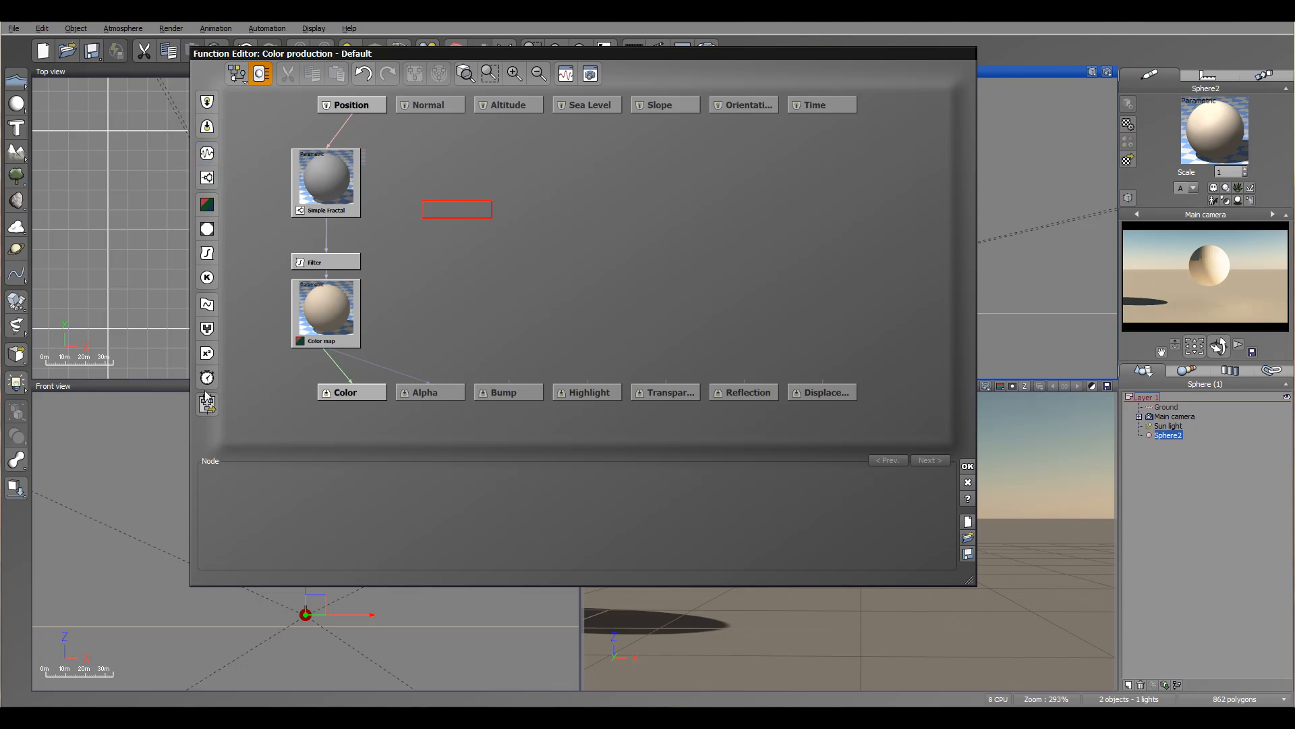
Replace the Simple Fractal node with a Perlin Noises Gradient node, and change it back to a Simple Fractal in the same column
left_click(333, 192)
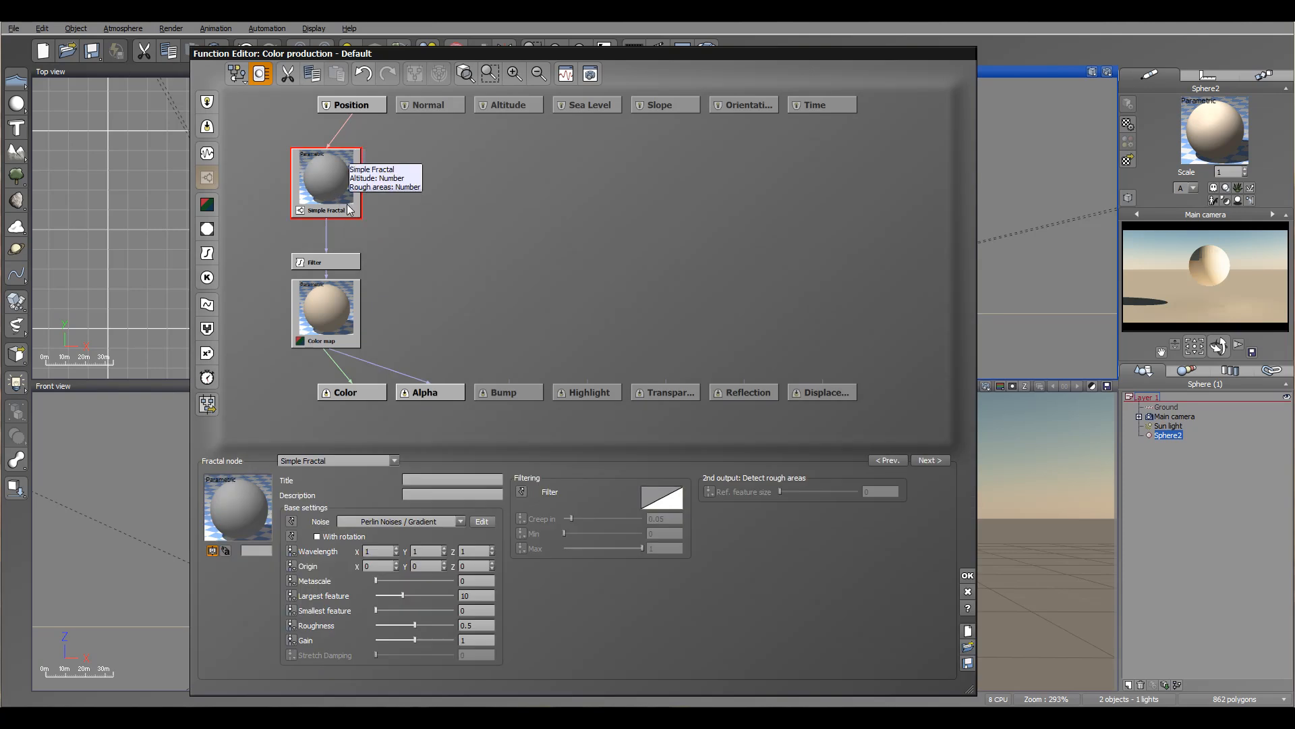
left_click(207, 153)
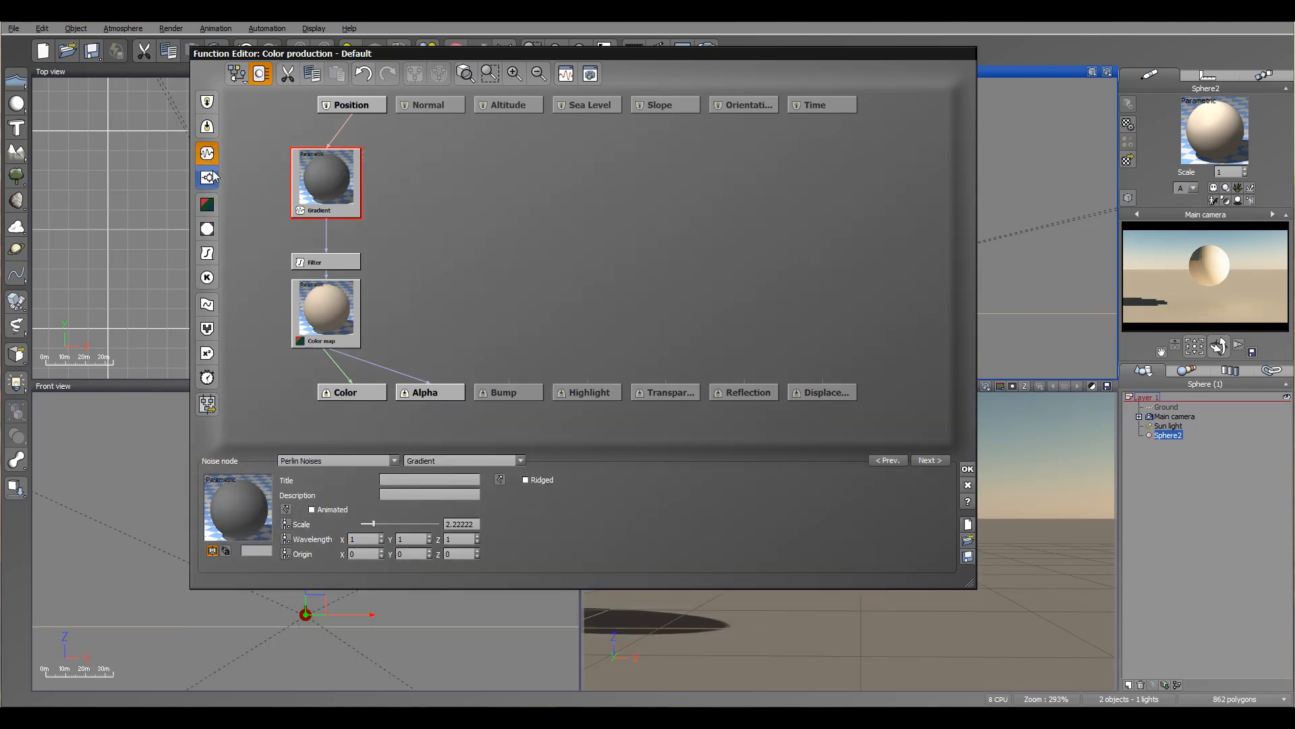
left_click_drag(321, 172, 348, 171)
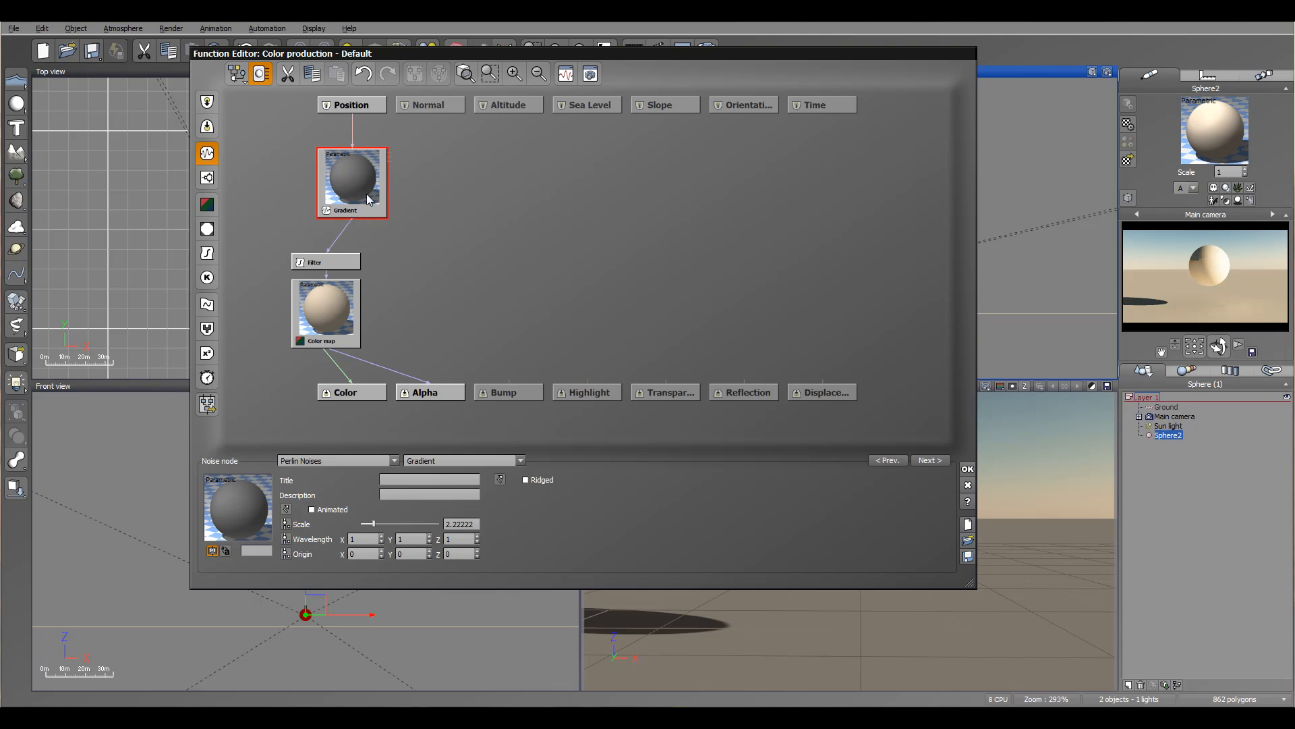
left_click(213, 181)
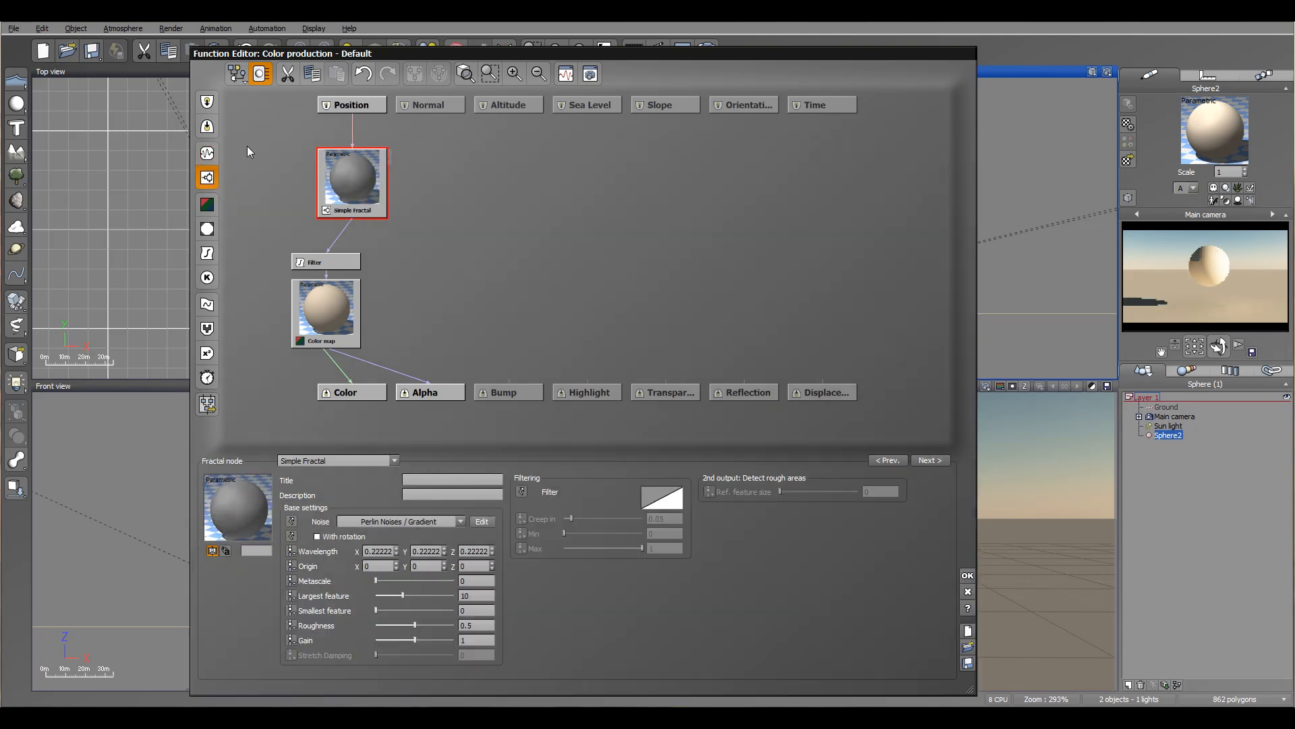
left_click_drag(350, 174, 339, 179)
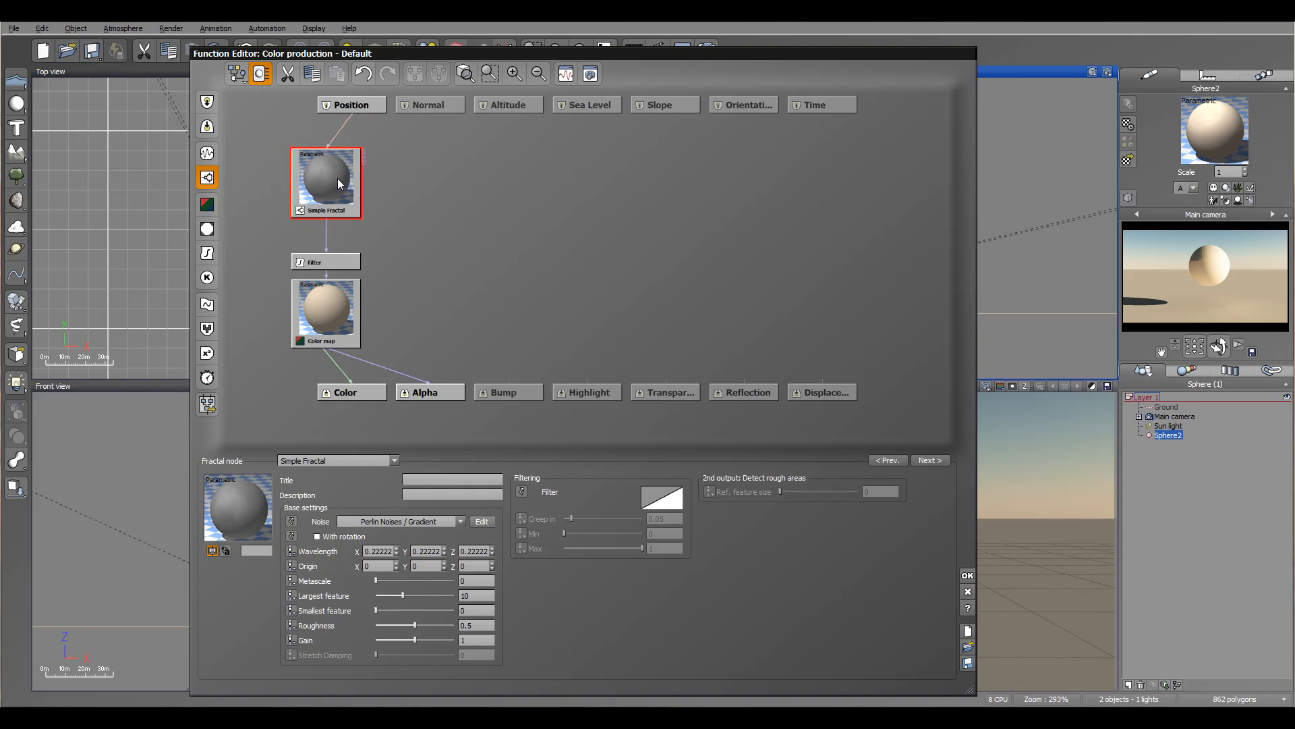
Insert a second Filter node on the link between Simple Fractal and Filter, and delete it again
left_click(327, 240)
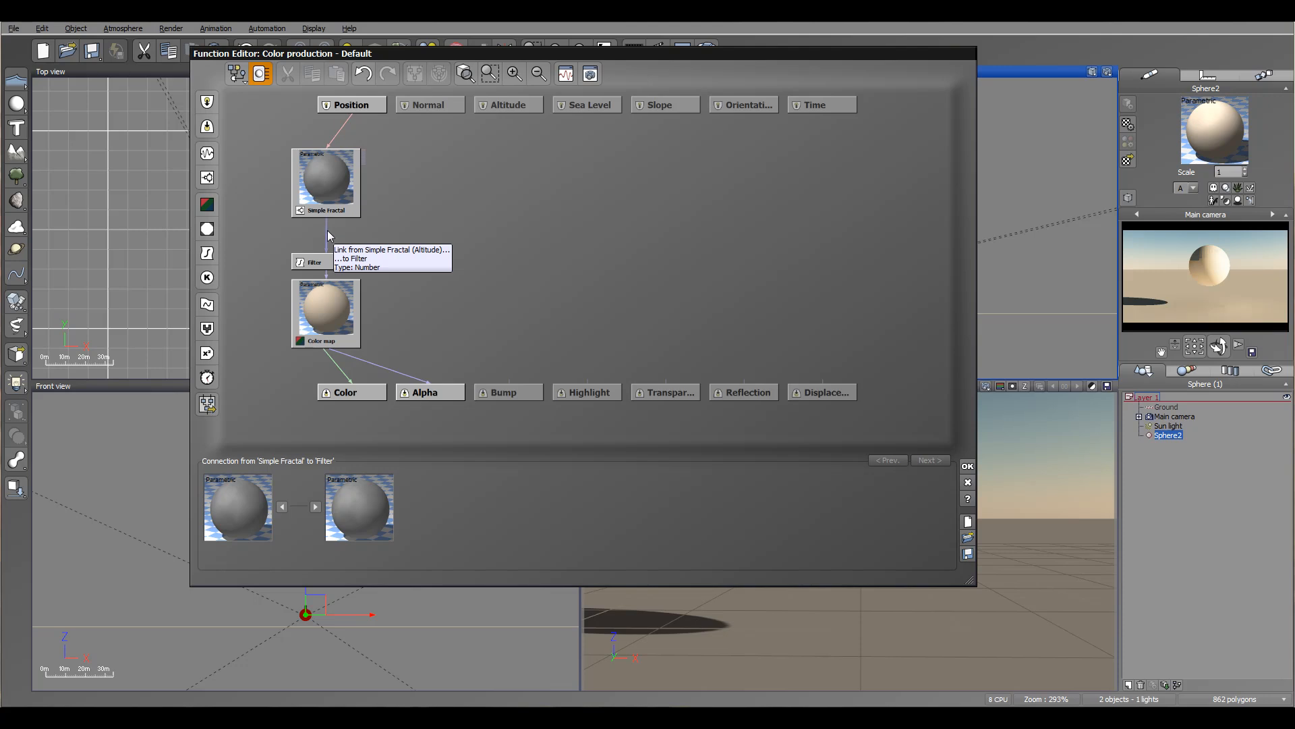
left_click(207, 254)
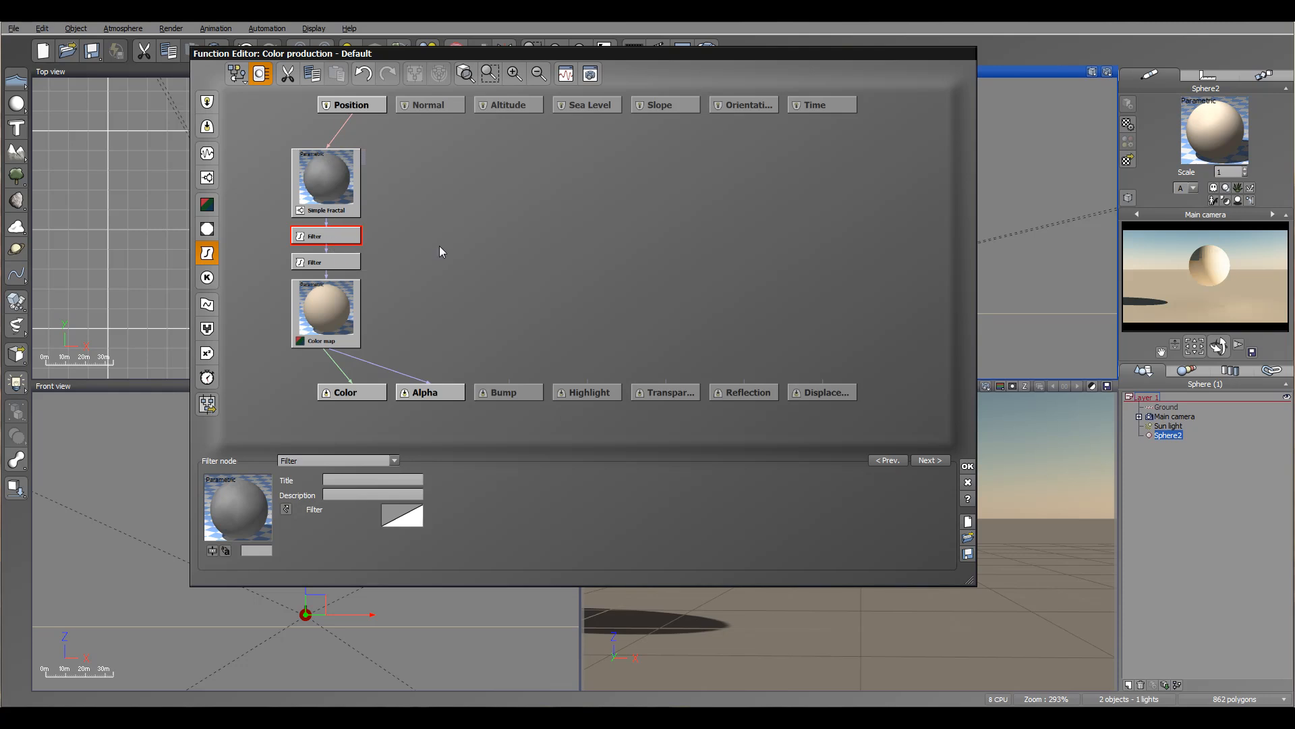
key("Delete")
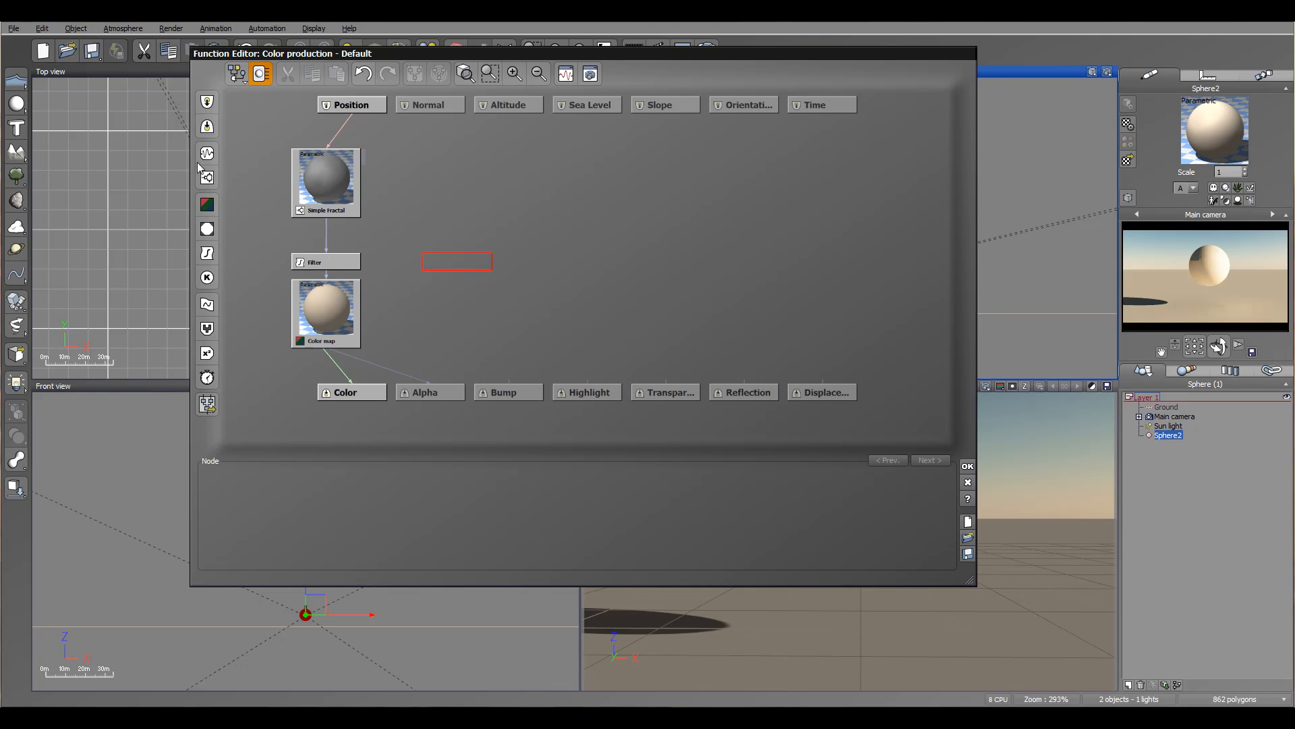
Add a Blender combiner node beside the Color map, link it to the Filter, and move the Color output node left
left_click(207, 329)
left_click_drag(456, 262, 322, 267)
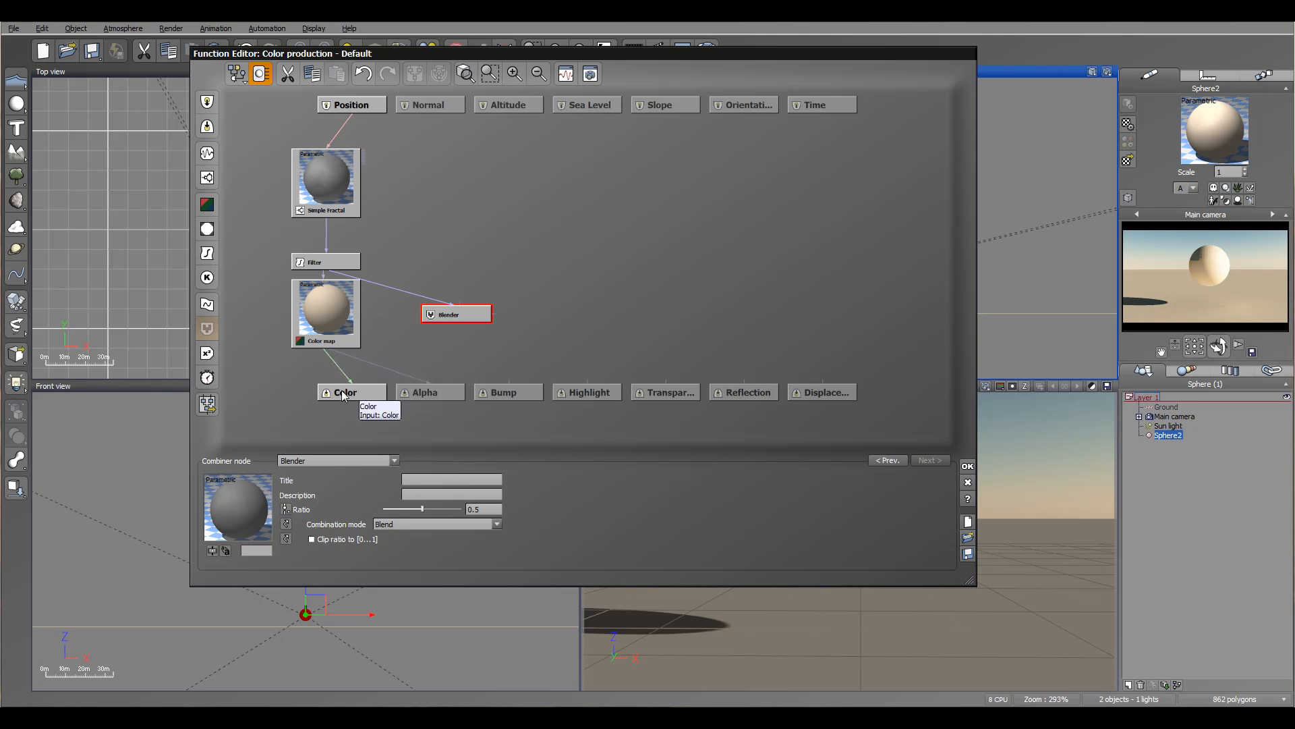
left_click_drag(342, 394, 289, 394)
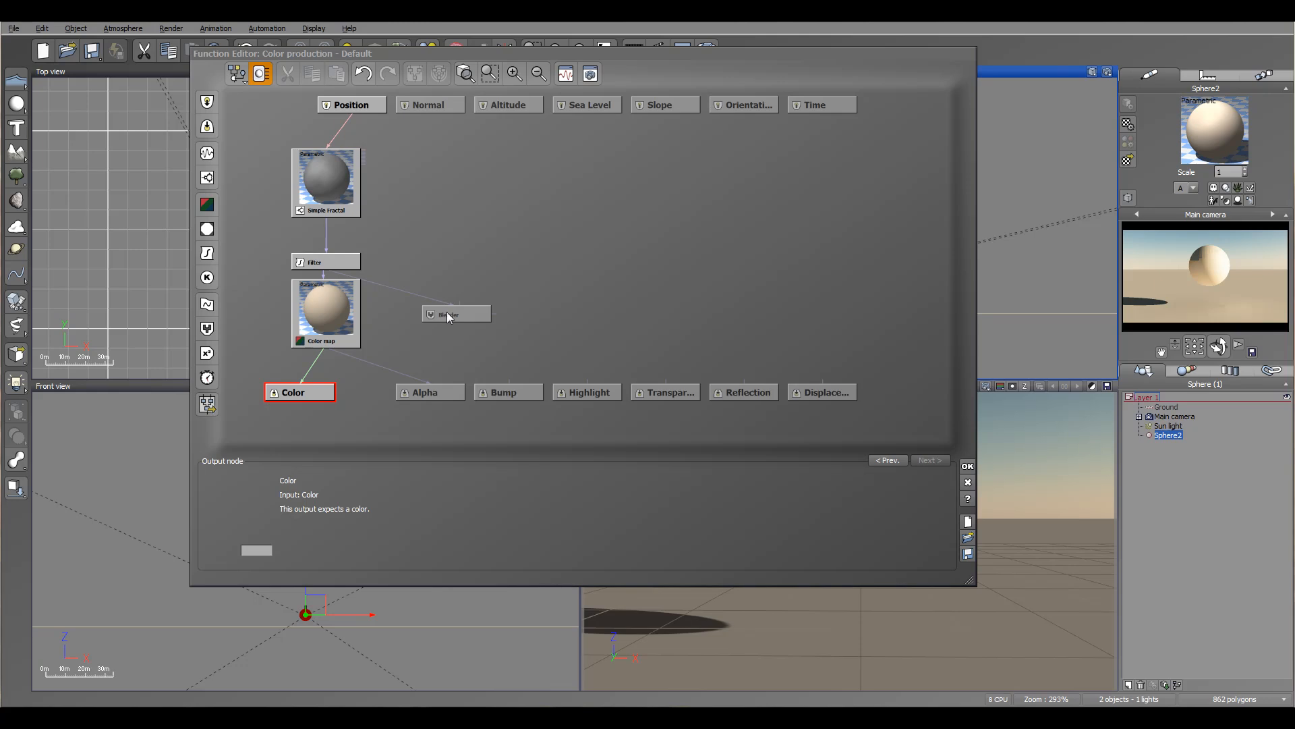
left_click(466, 314)
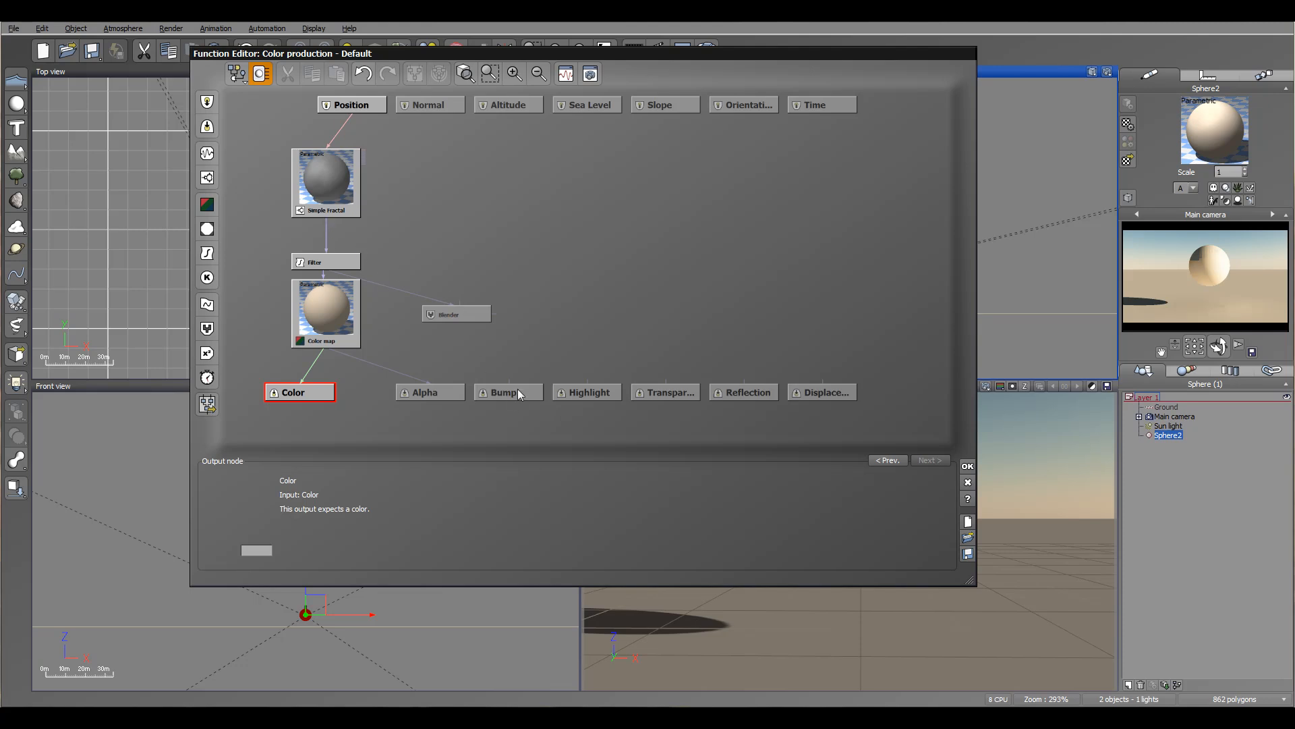
Connect the Simple Fractal's Altitude output to the Bump and Highlight outputs
left_click_drag(509, 382, 326, 216)
left_click(361, 219)
left_click_drag(587, 378, 327, 216)
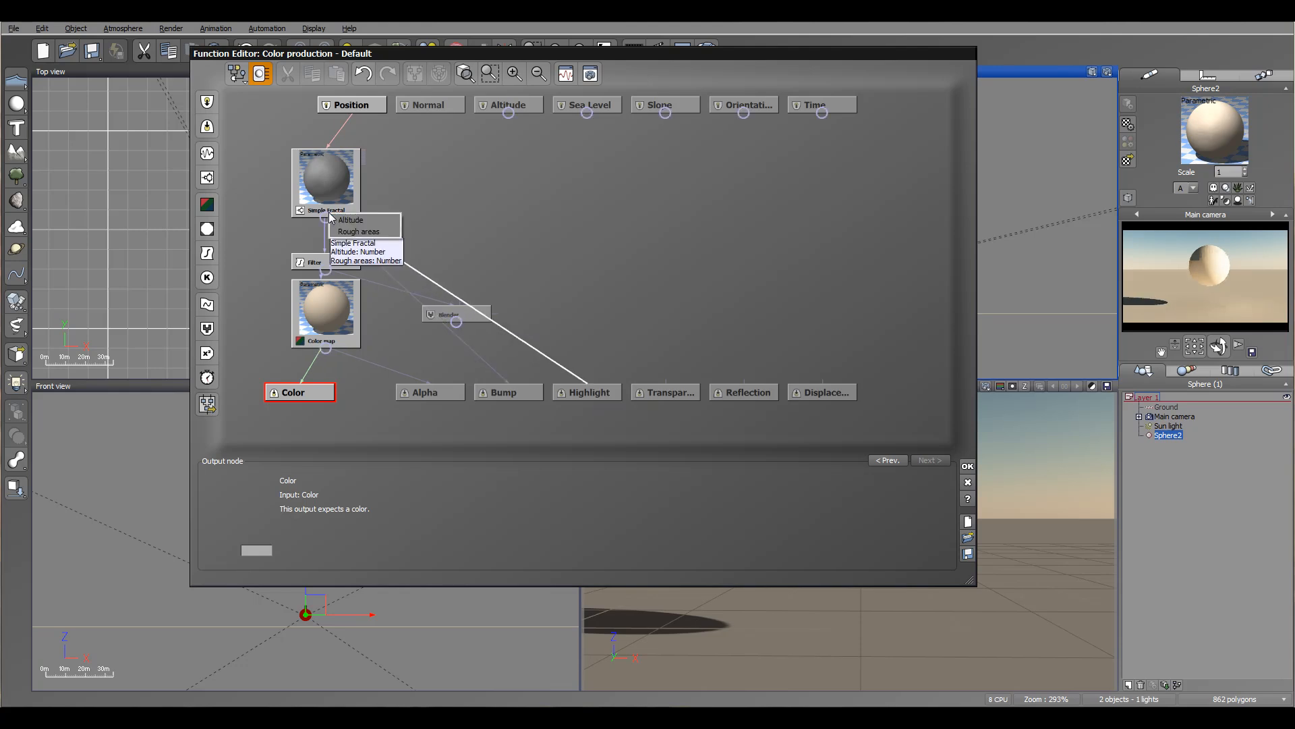
left_click(350, 221)
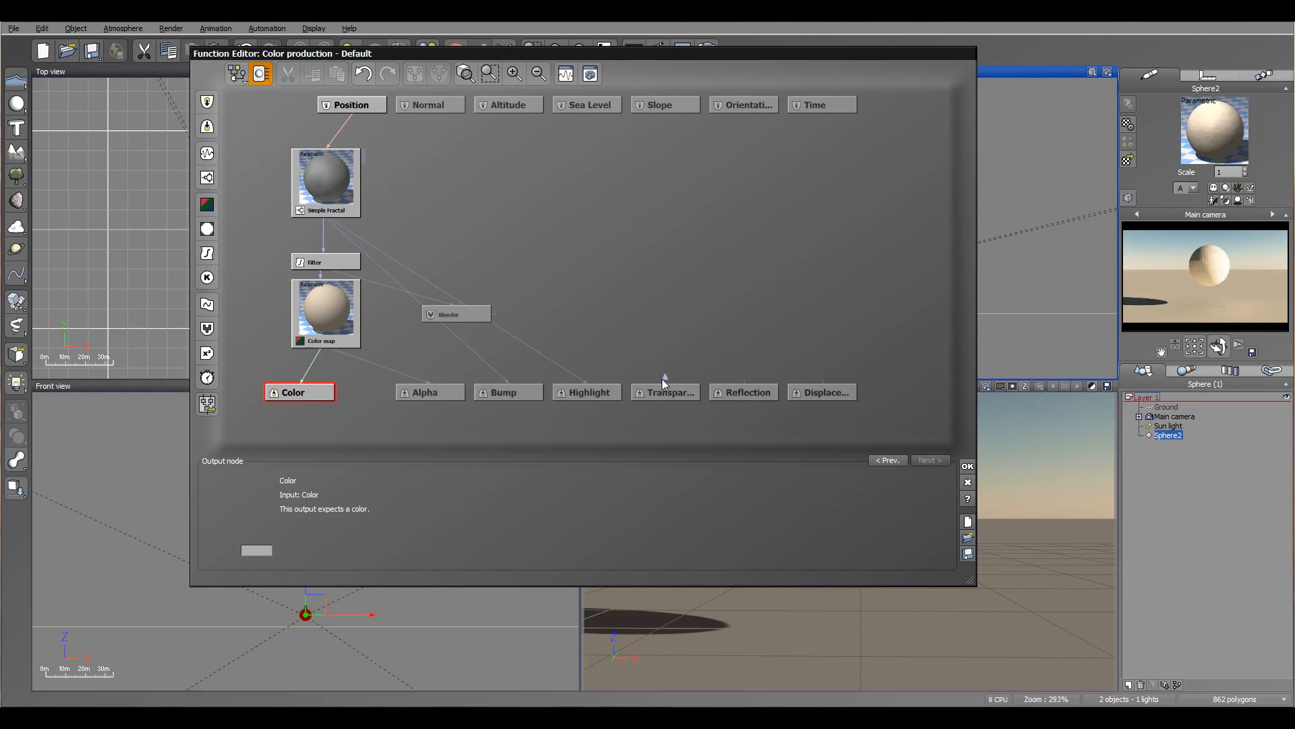
Connect the Simple Fractal's Altitude output to the Transparency and Reflection outputs
left_click_drag(662, 377, 330, 218)
left_click(348, 225)
left_click_drag(745, 386, 330, 217)
left_click(351, 222)
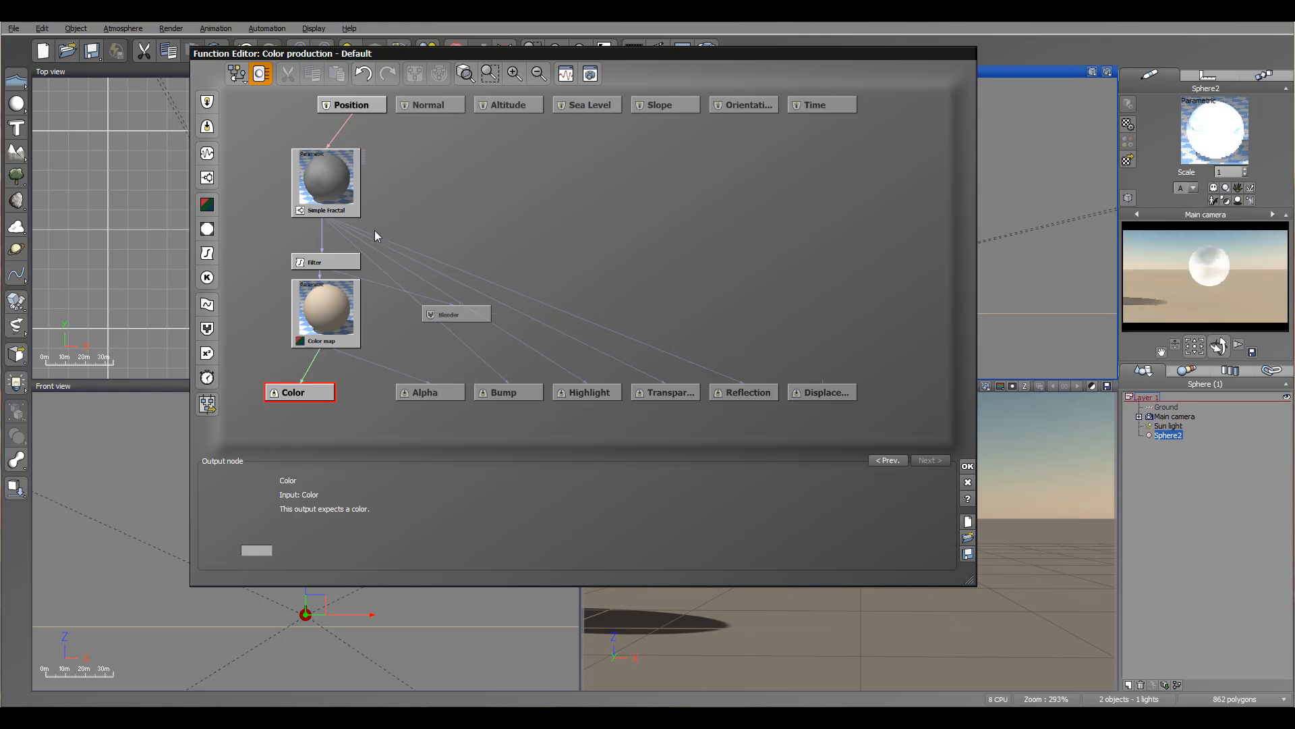
Disconnect the Simple Fractal's links to the Reflection, Transparency and Highlight outputs
left_click(512, 290)
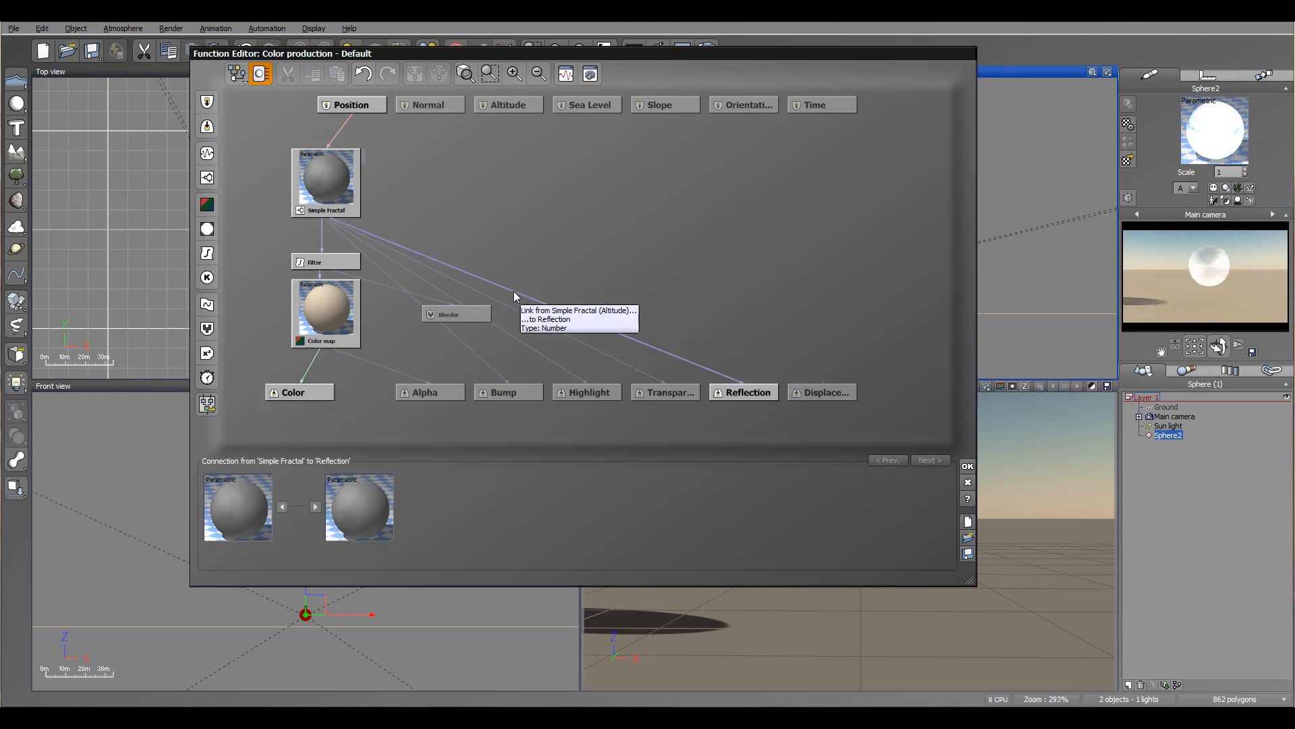
left_click_drag(513, 290, 671, 240)
left_click_drag(528, 313, 691, 204)
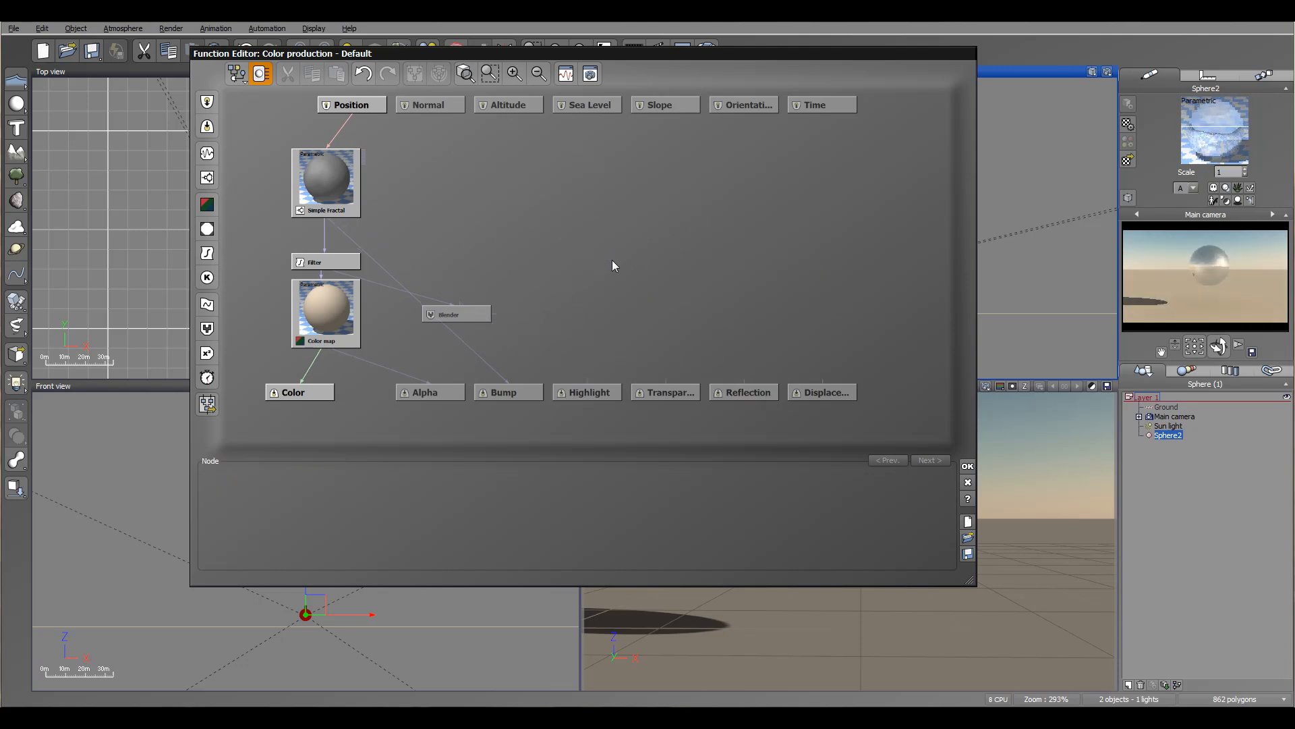
Disconnect the Simple Fractal from the Bump output and delete the Blender node
left_click_drag(473, 354, 696, 237)
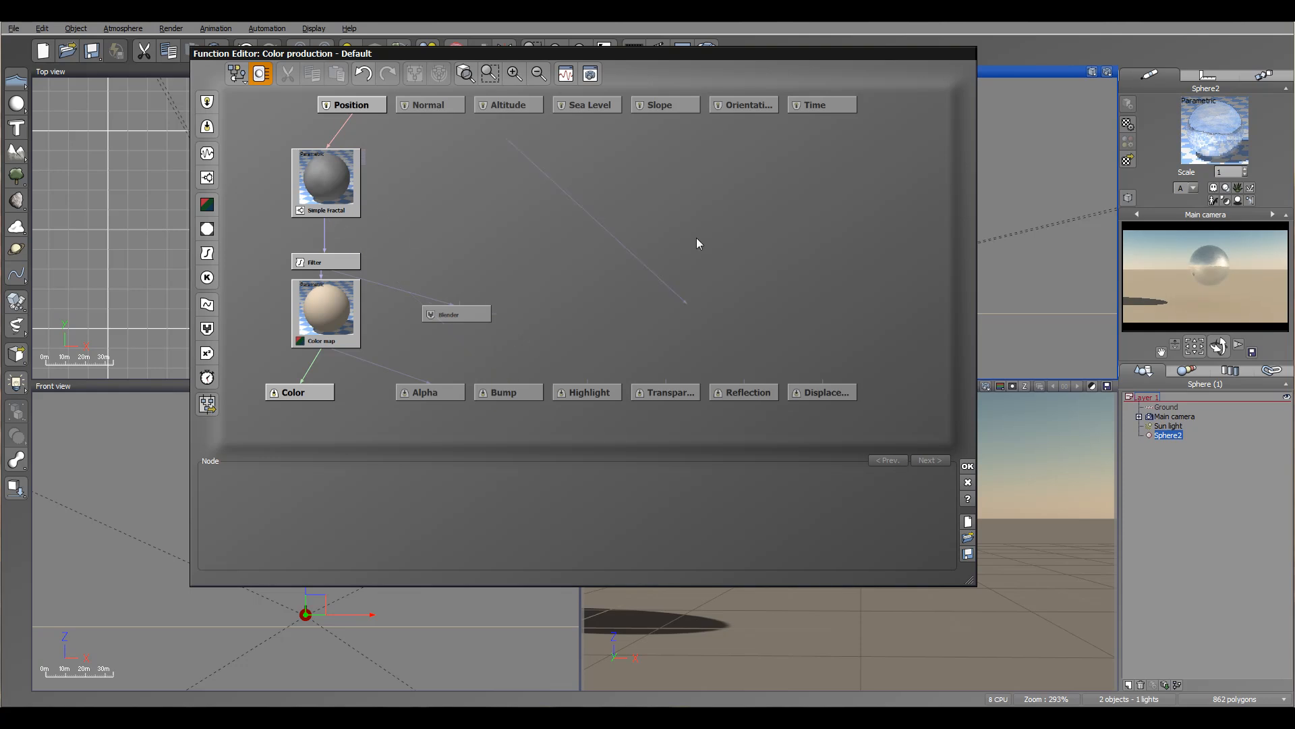
left_click(475, 311)
key("Delete")
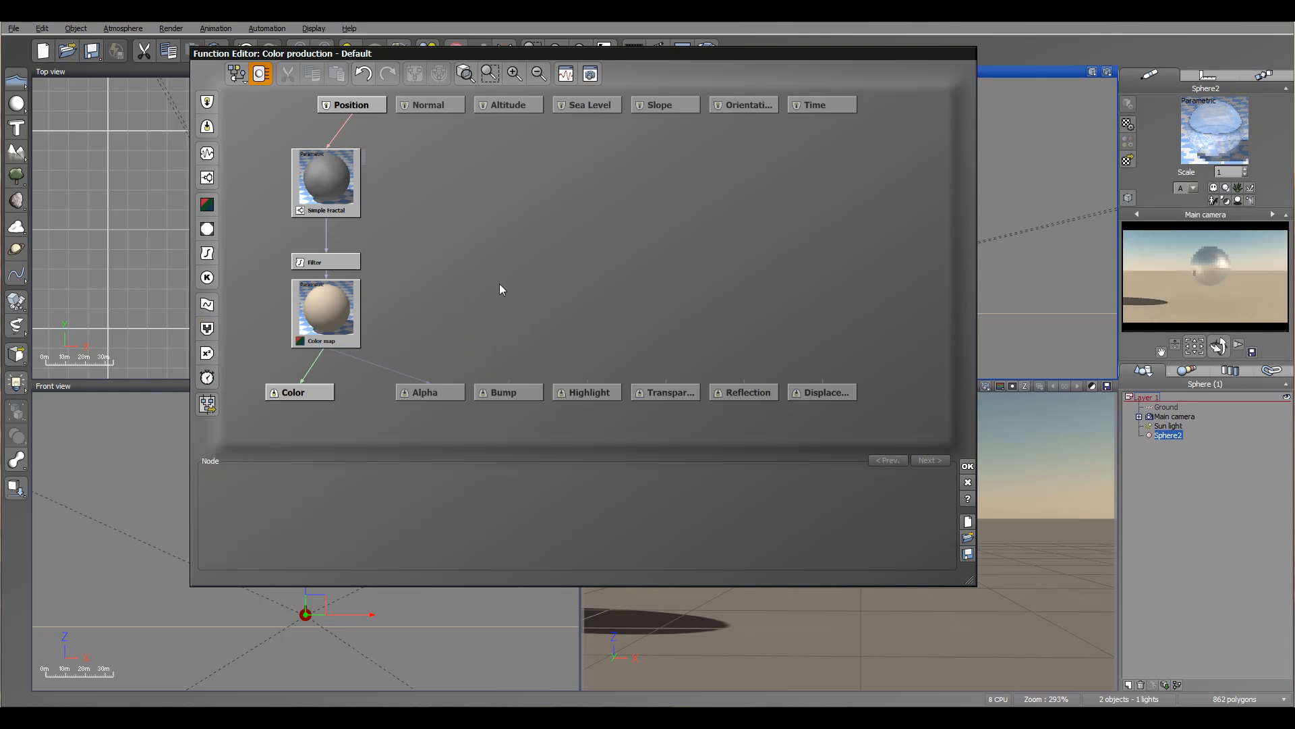
Line up the Simple Fractal, Filter and Color map nodes in one column beneath the Position input
left_click(338, 313)
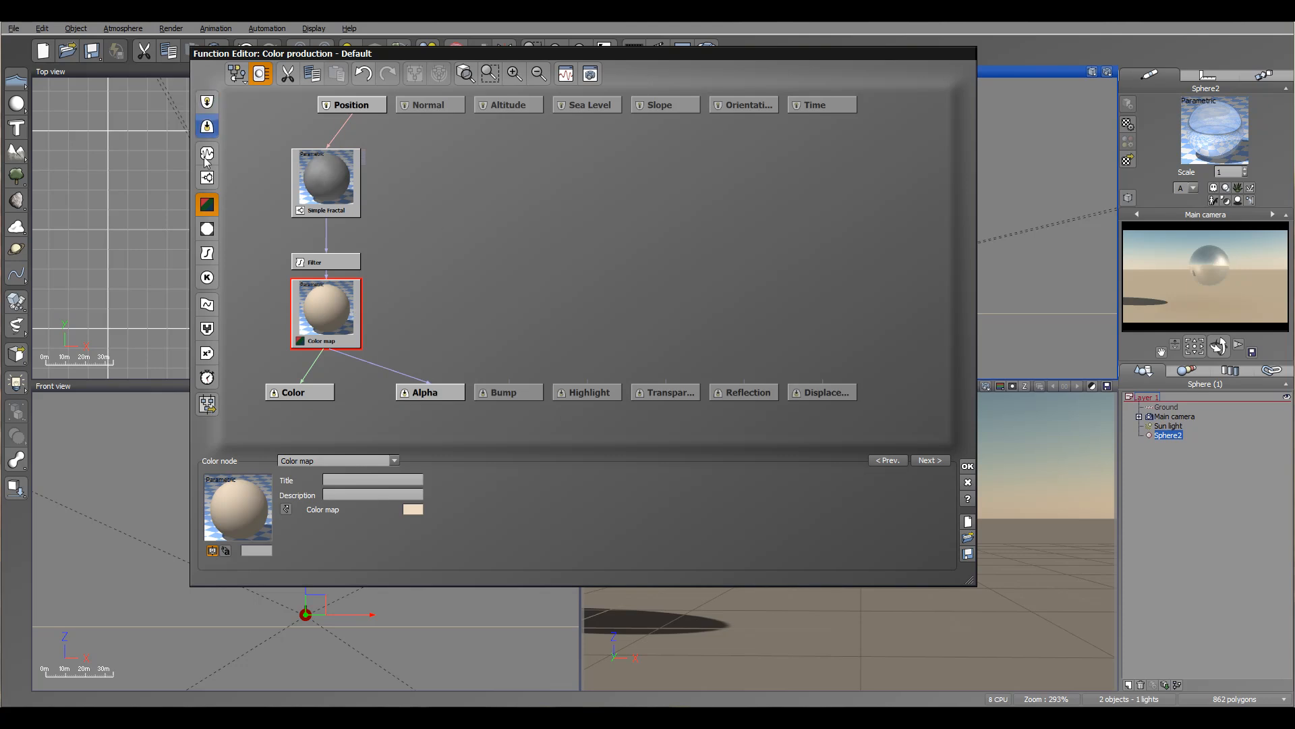
left_click(207, 404)
left_click_drag(330, 181, 356, 183)
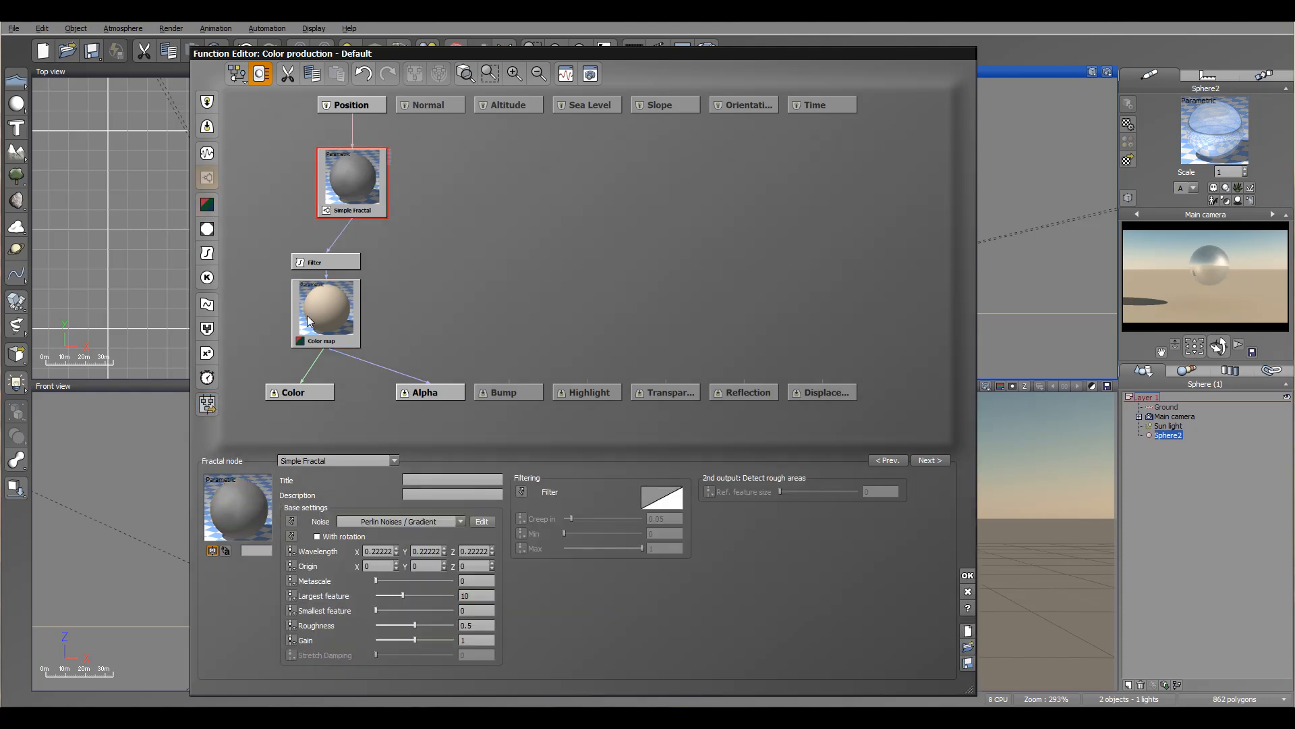
left_click_drag(307, 314, 333, 317)
left_click_drag(333, 261, 365, 237)
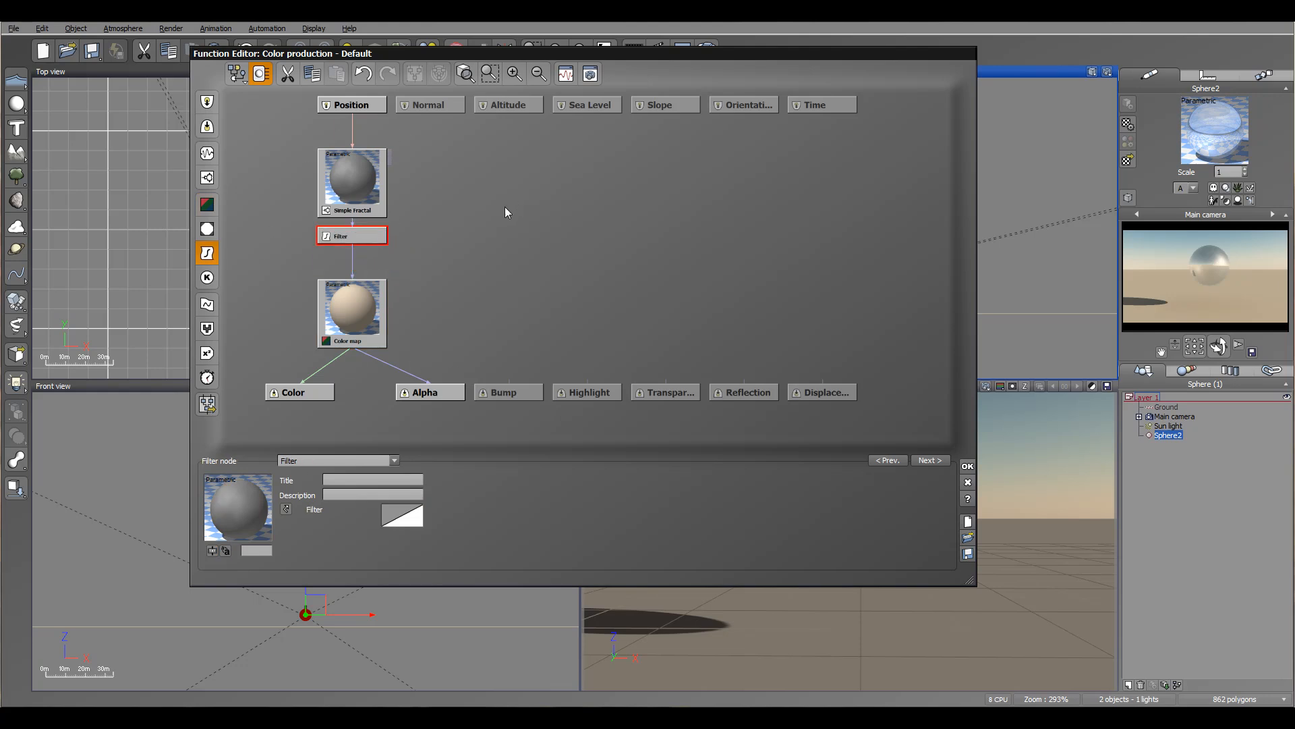
left_click(469, 187)
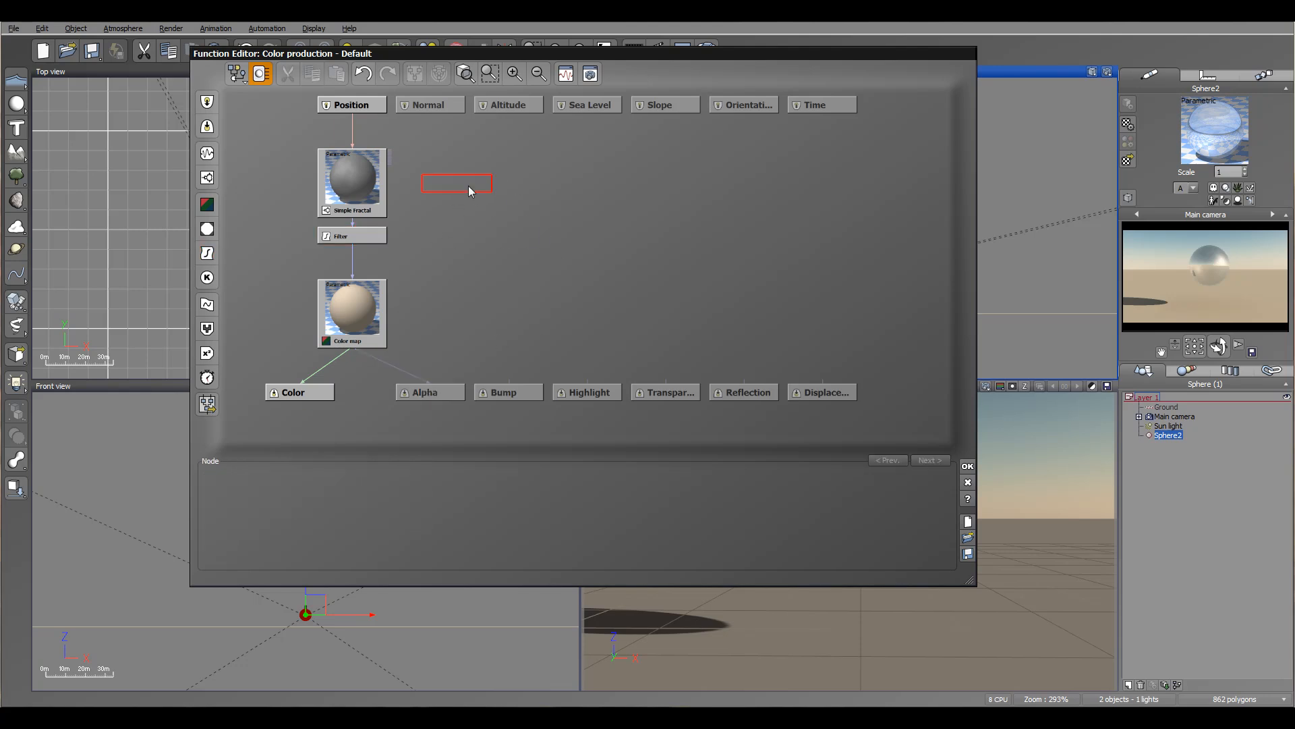
left_click(208, 103)
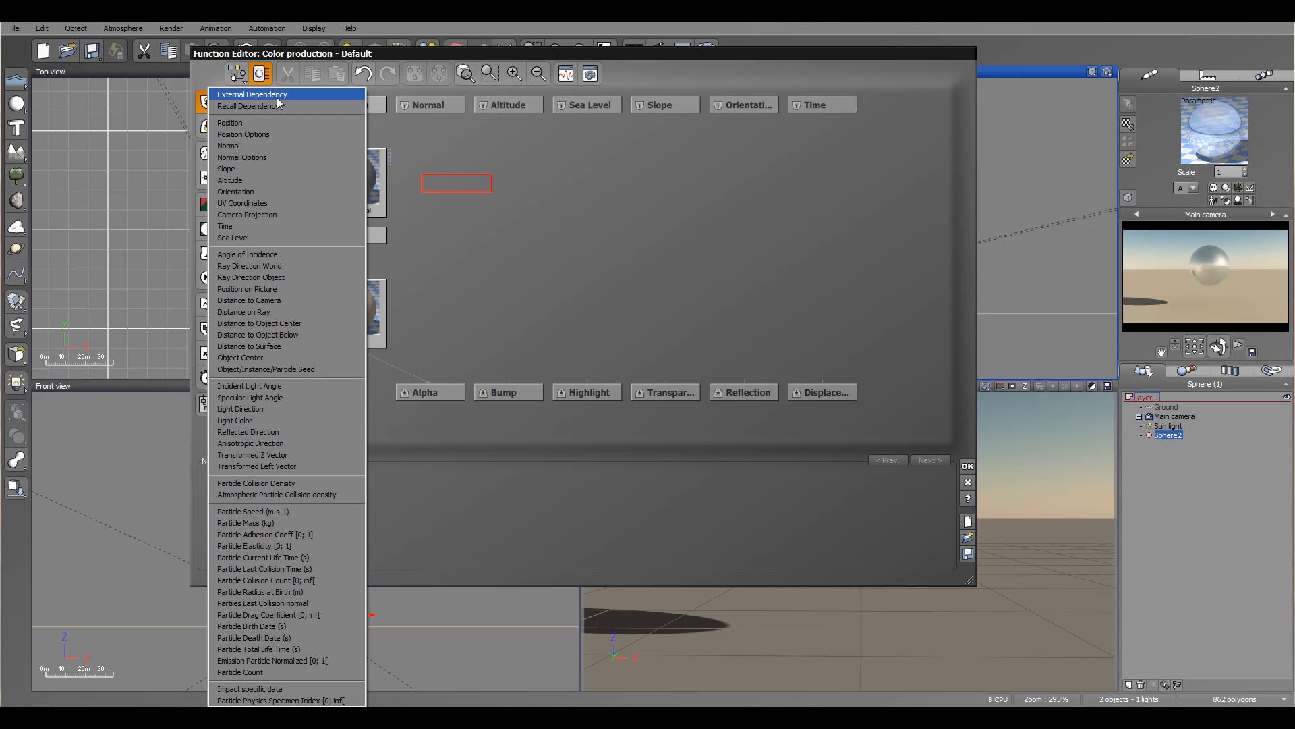
left_click(620, 364)
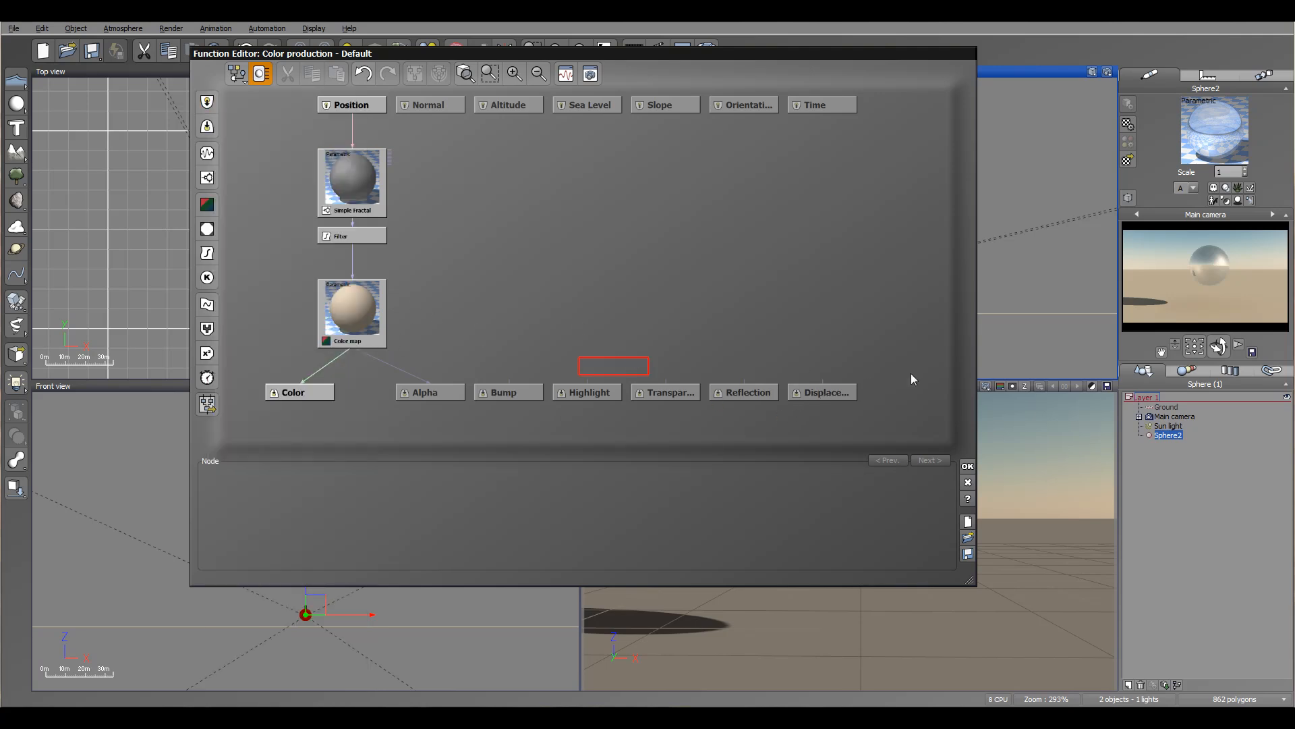
Add a Luminous output node at the end of the output row, beside Displacement
left_click(206, 126)
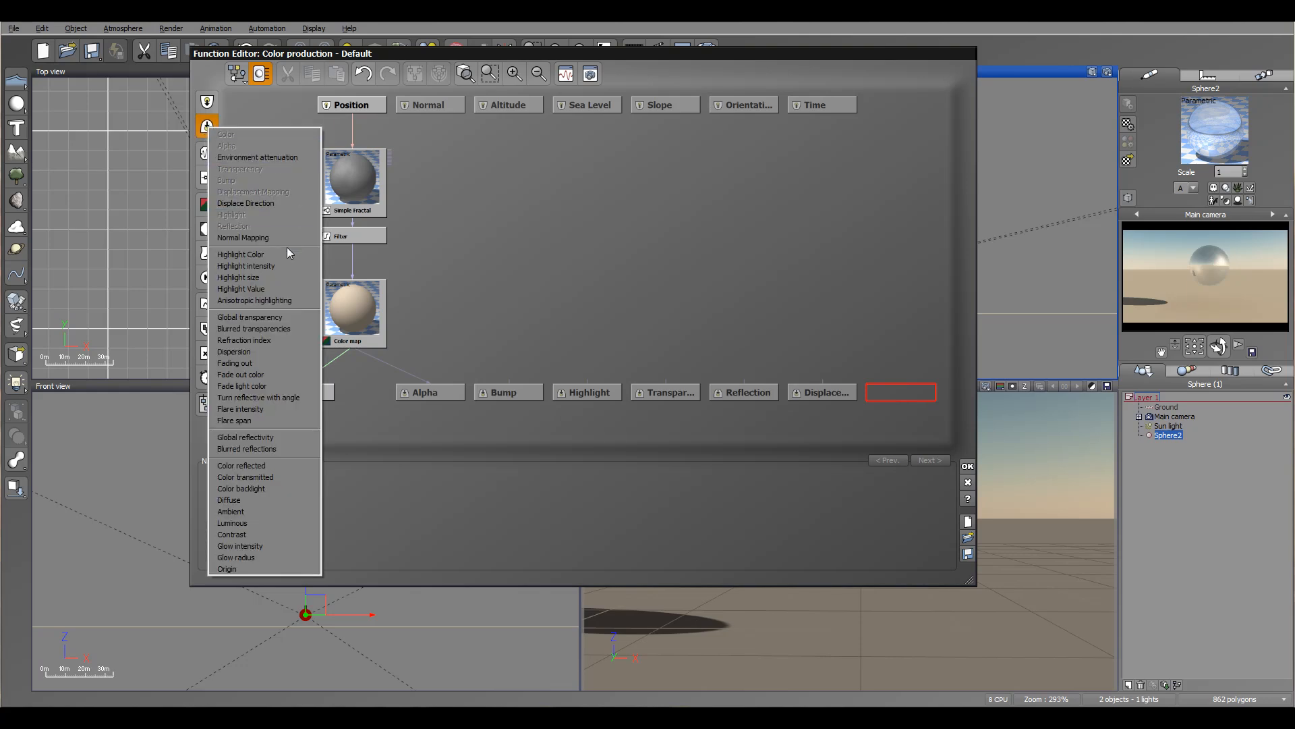
left_click(269, 523)
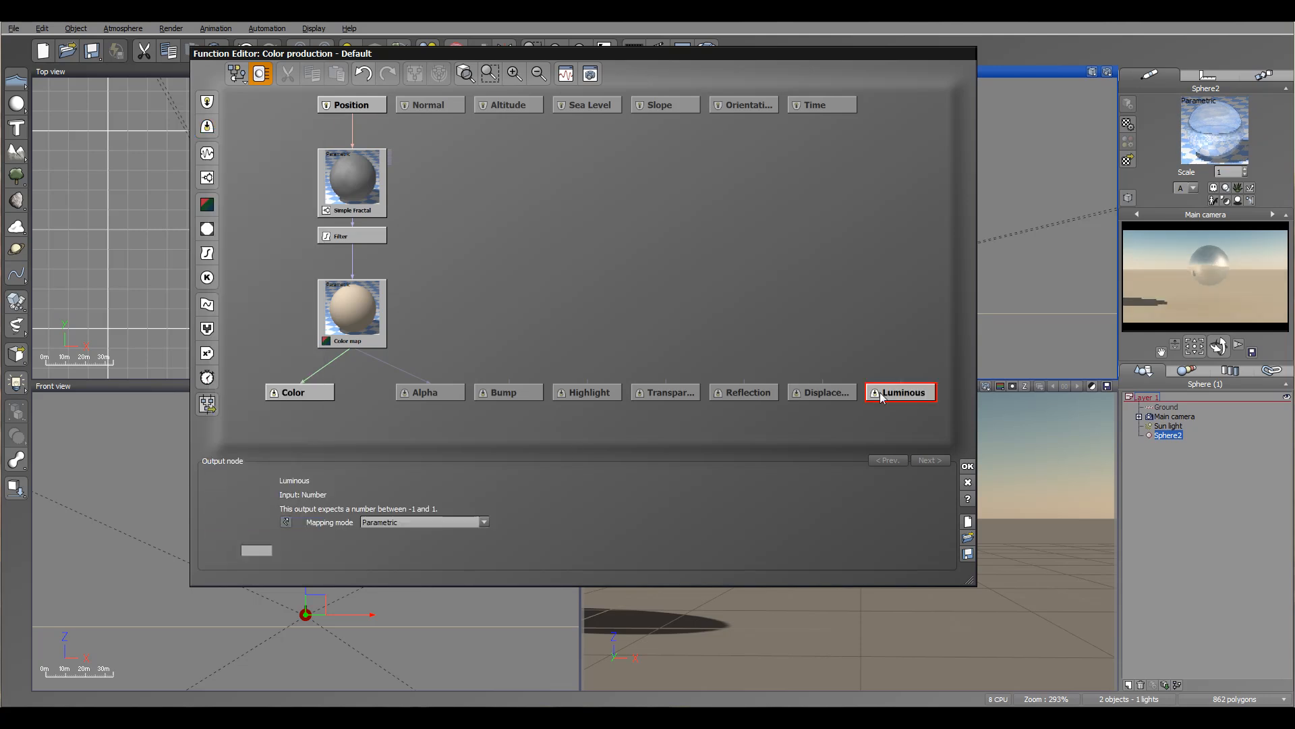
Add an External Dependency input node in the empty graph area and set its dependency to Sun light / Position
left_click(539, 179)
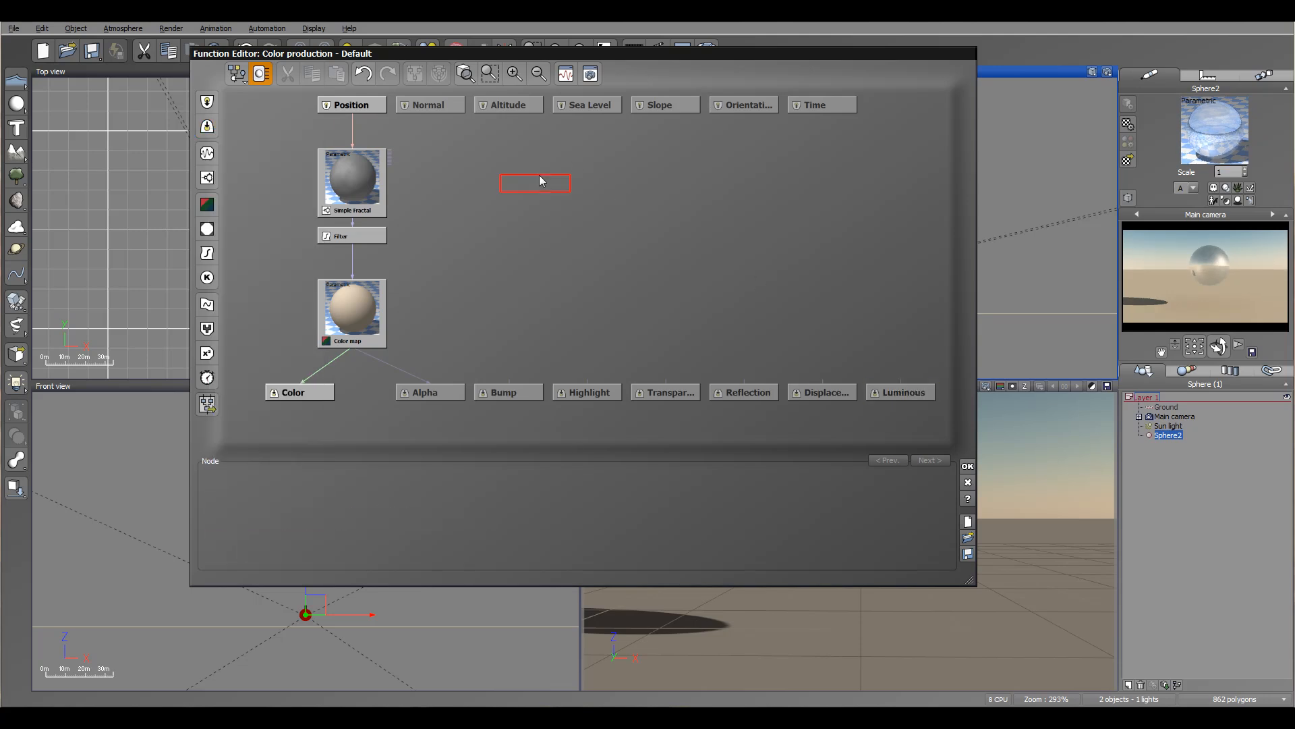
left_click(207, 102)
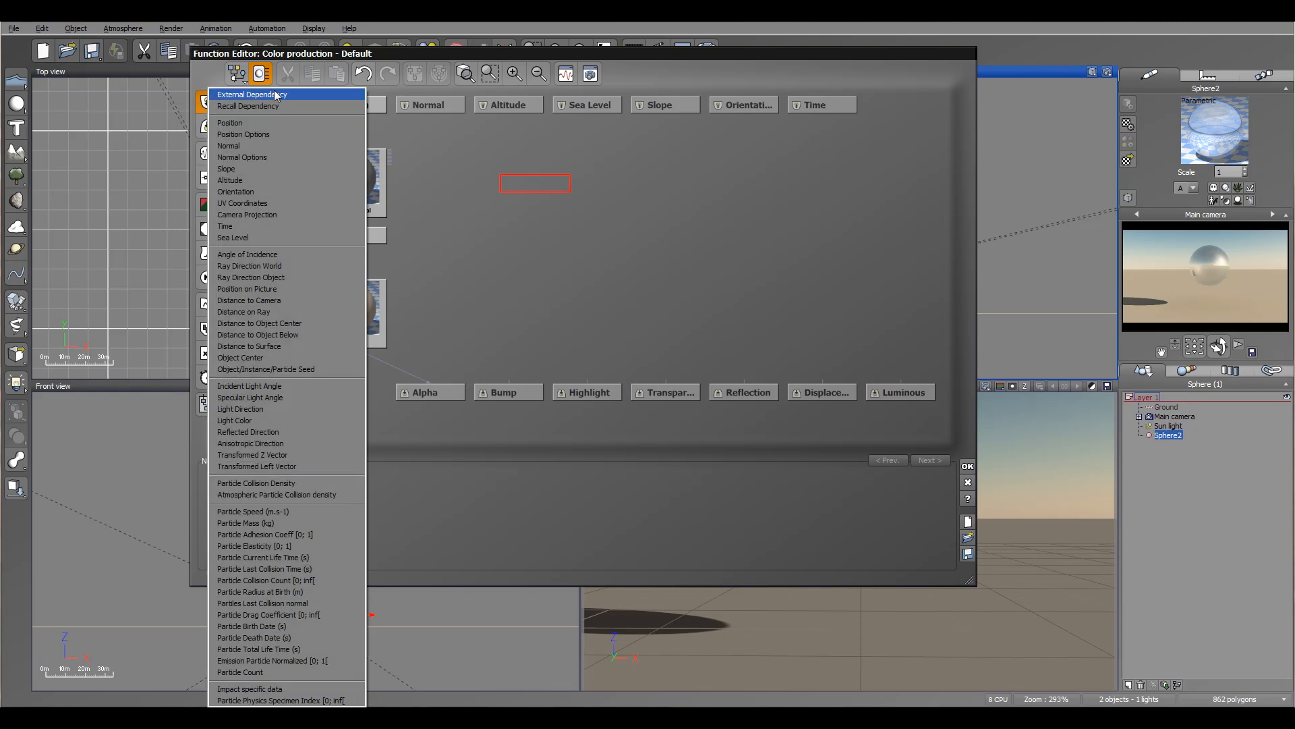
left_click(274, 90)
left_click(472, 511)
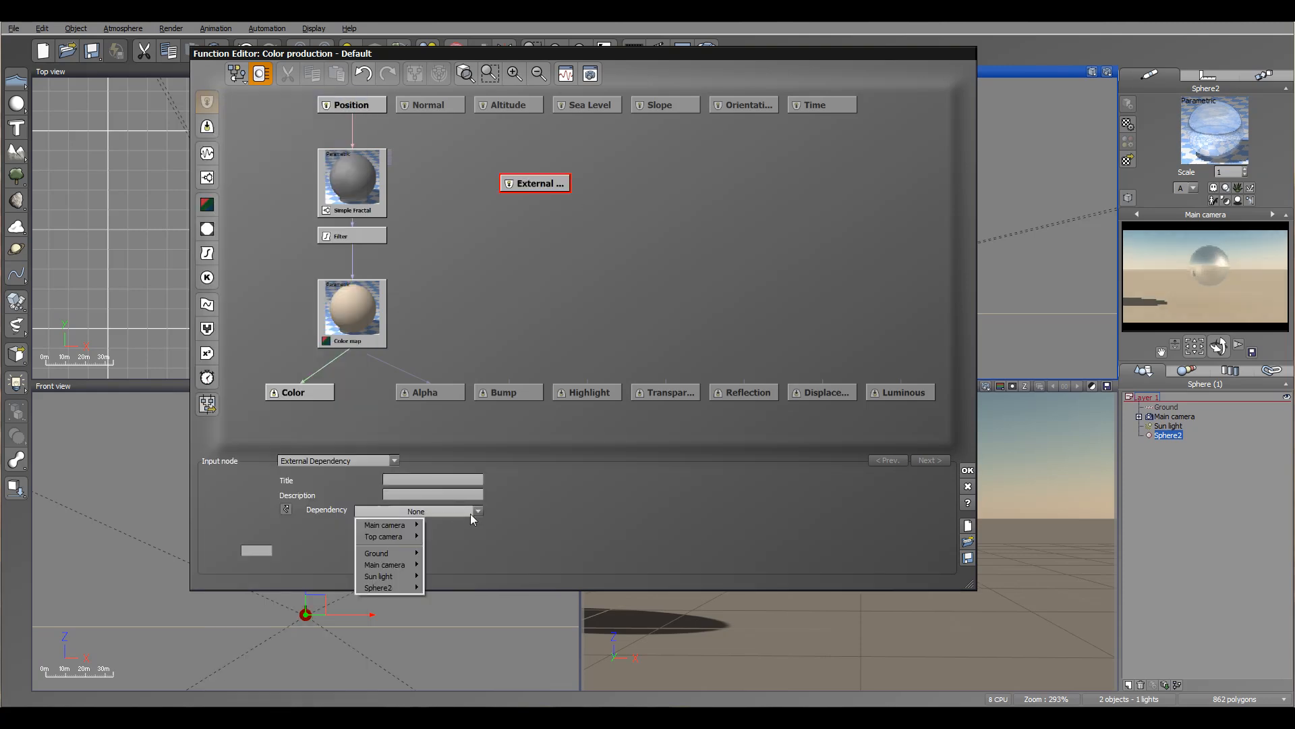
mouse_move(398, 577)
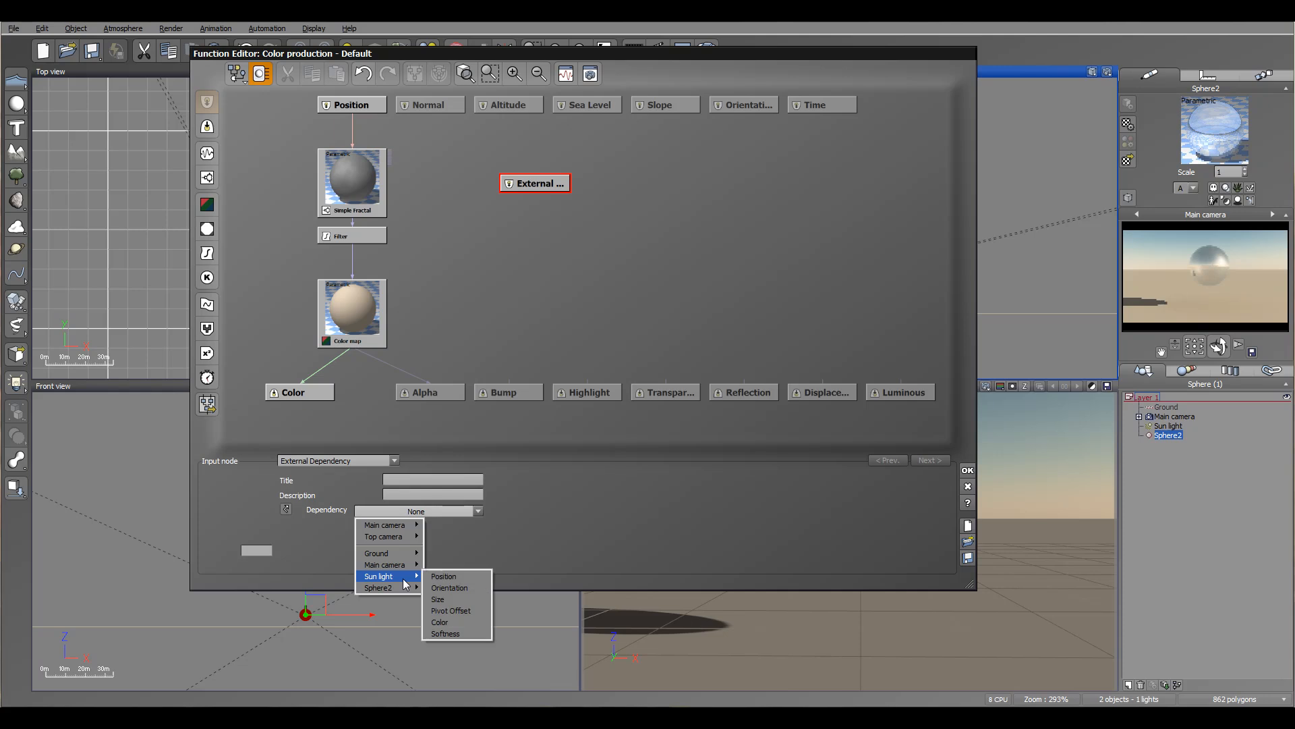
left_click(472, 577)
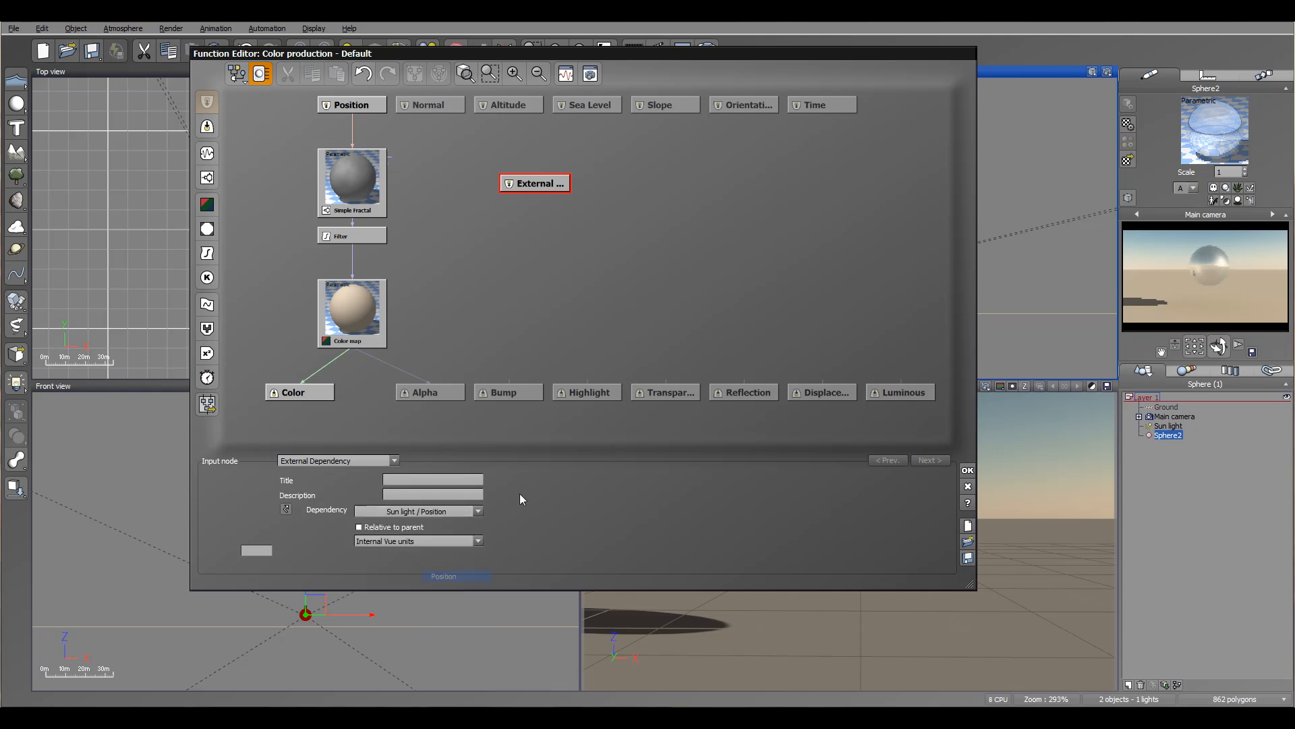
Reposition the External Dependency node below Sea Level and try to link the Luminous output to it
left_click_drag(542, 189, 646, 215)
left_click_drag(901, 381, 630, 219)
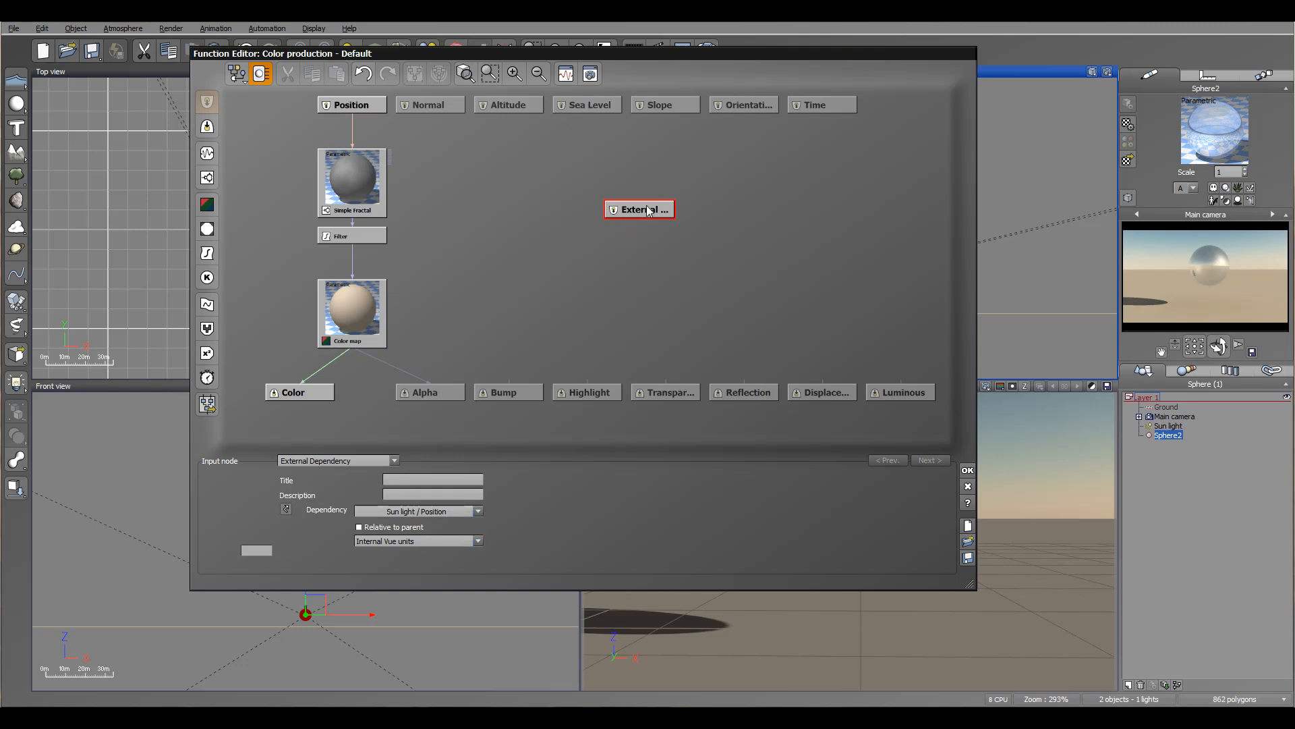
left_click_drag(649, 209, 622, 209)
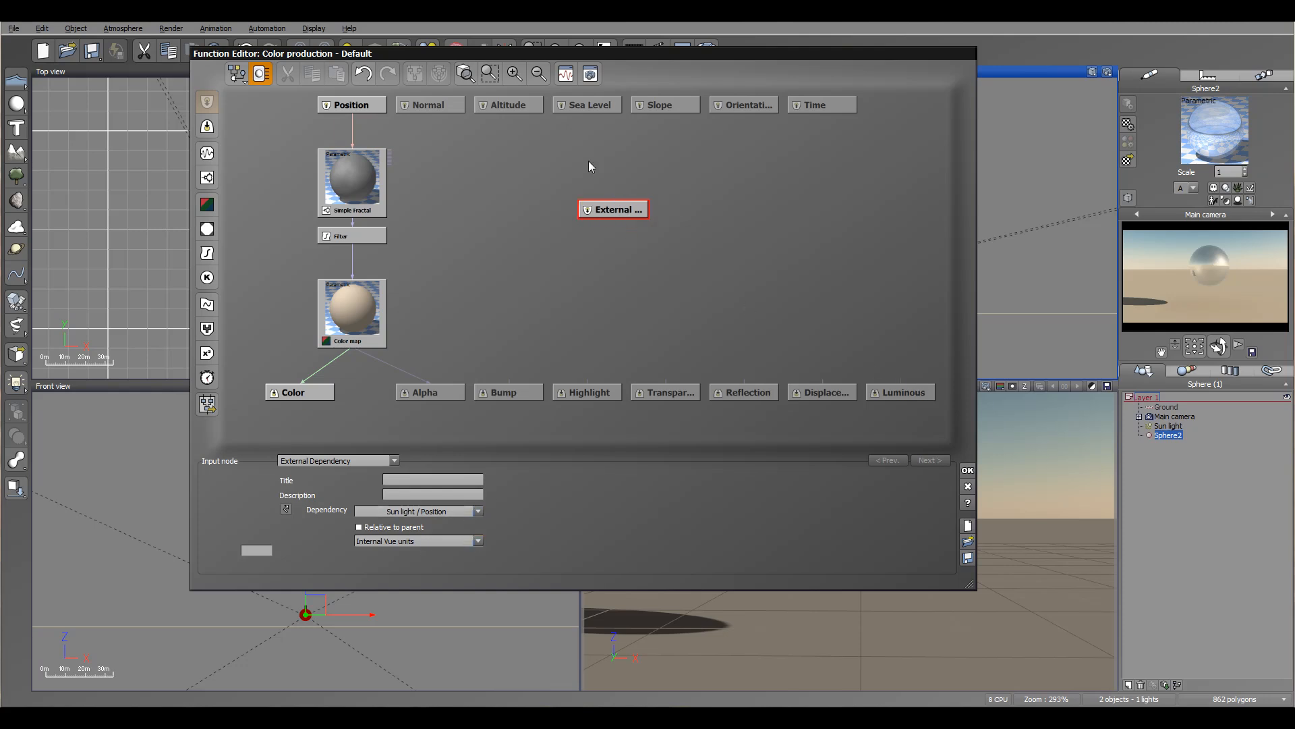
Add a Filter node below the External Dependency node and move it beside the Color map
left_click(625, 252)
left_click(208, 255)
left_click(366, 458)
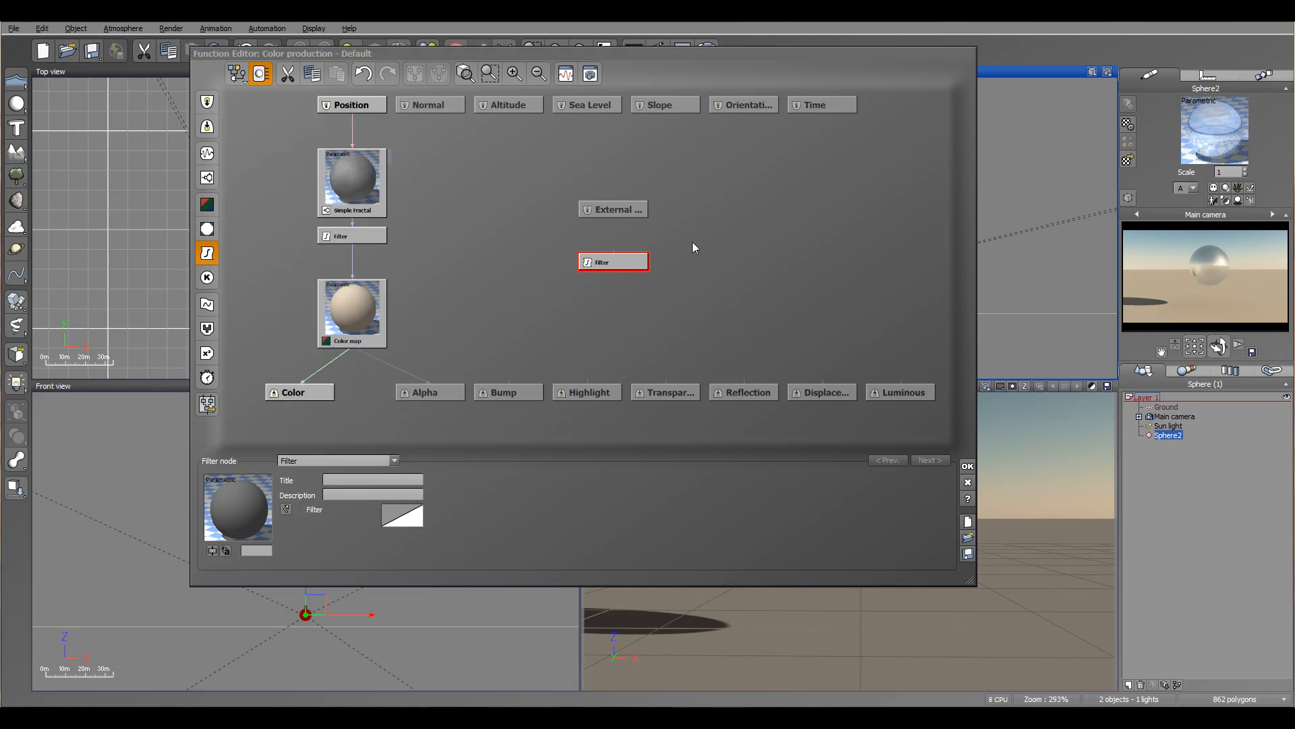
left_click(624, 257)
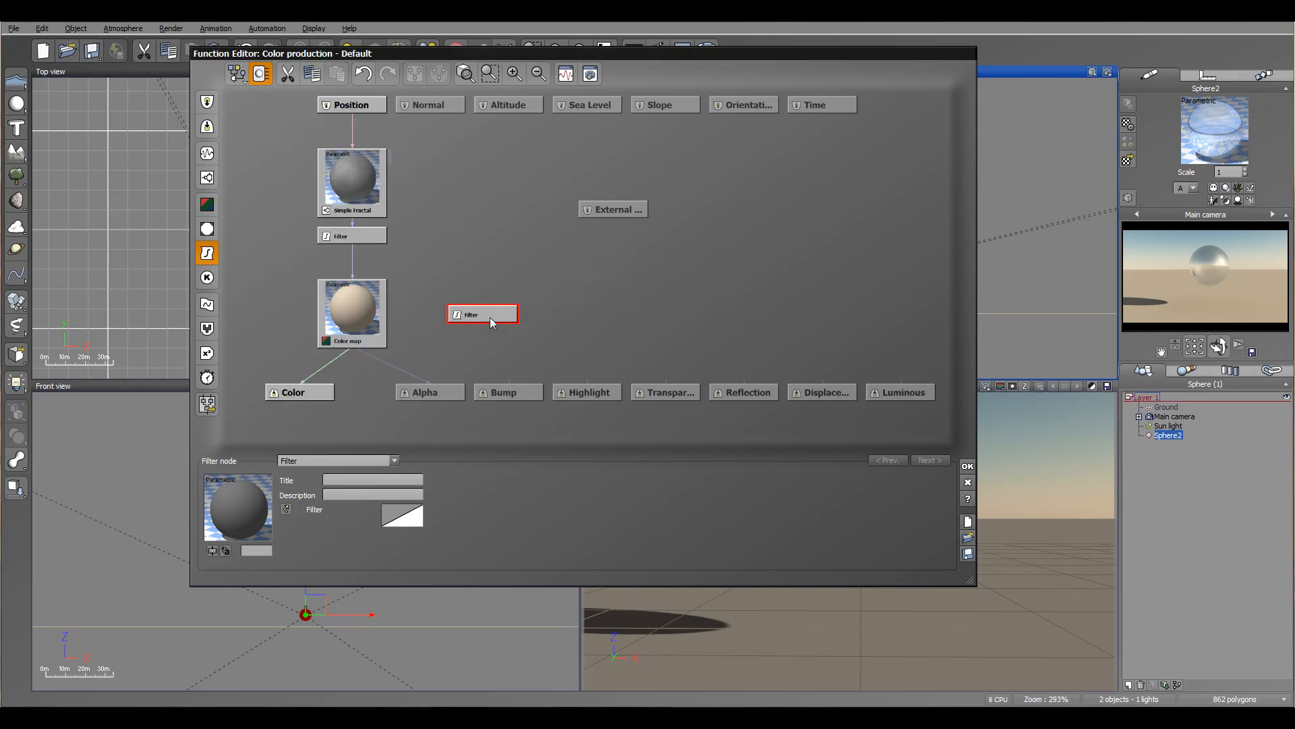
Add a math node below the External Dependency, change it to the Decomposer 3 vector operation, and link it to the External Dependency
left_click(637, 260)
left_click(207, 353)
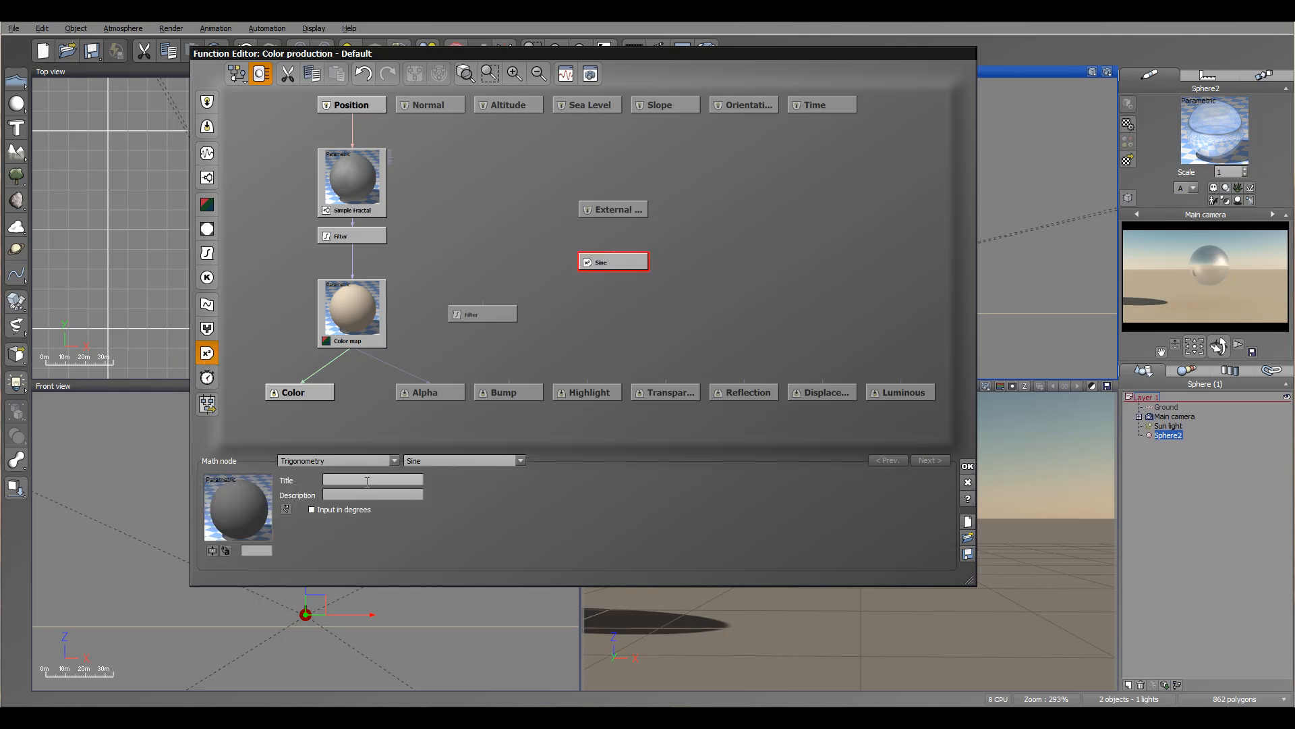
left_click(376, 460)
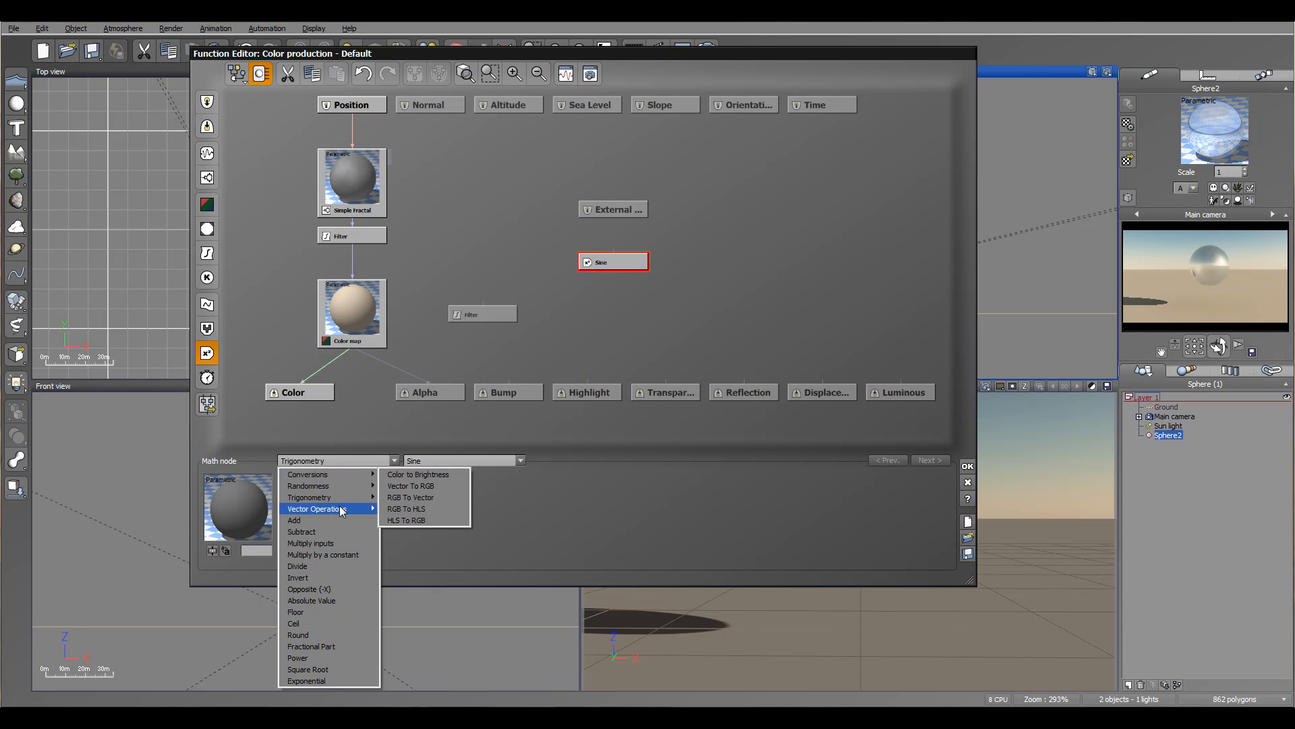
mouse_move(341, 509)
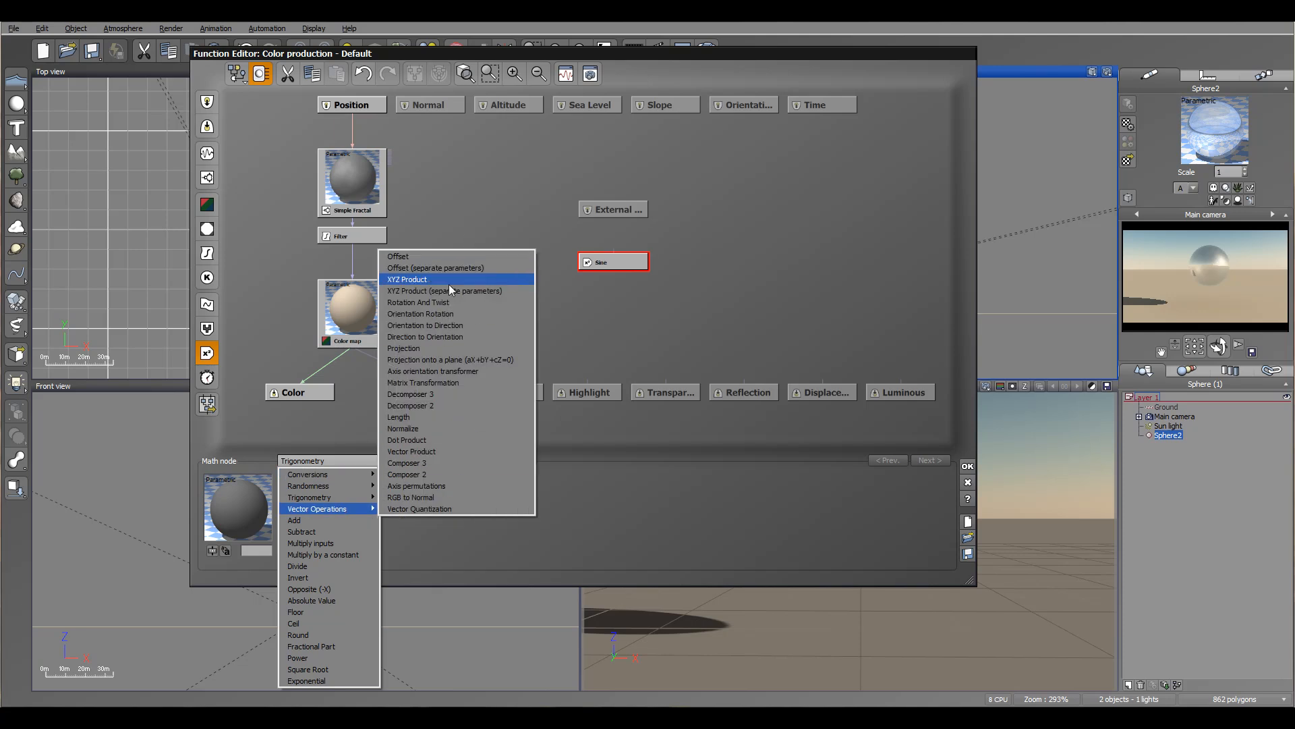
left_click(455, 394)
left_click_drag(613, 255, 611, 213)
left_click_drag(618, 262, 593, 261)
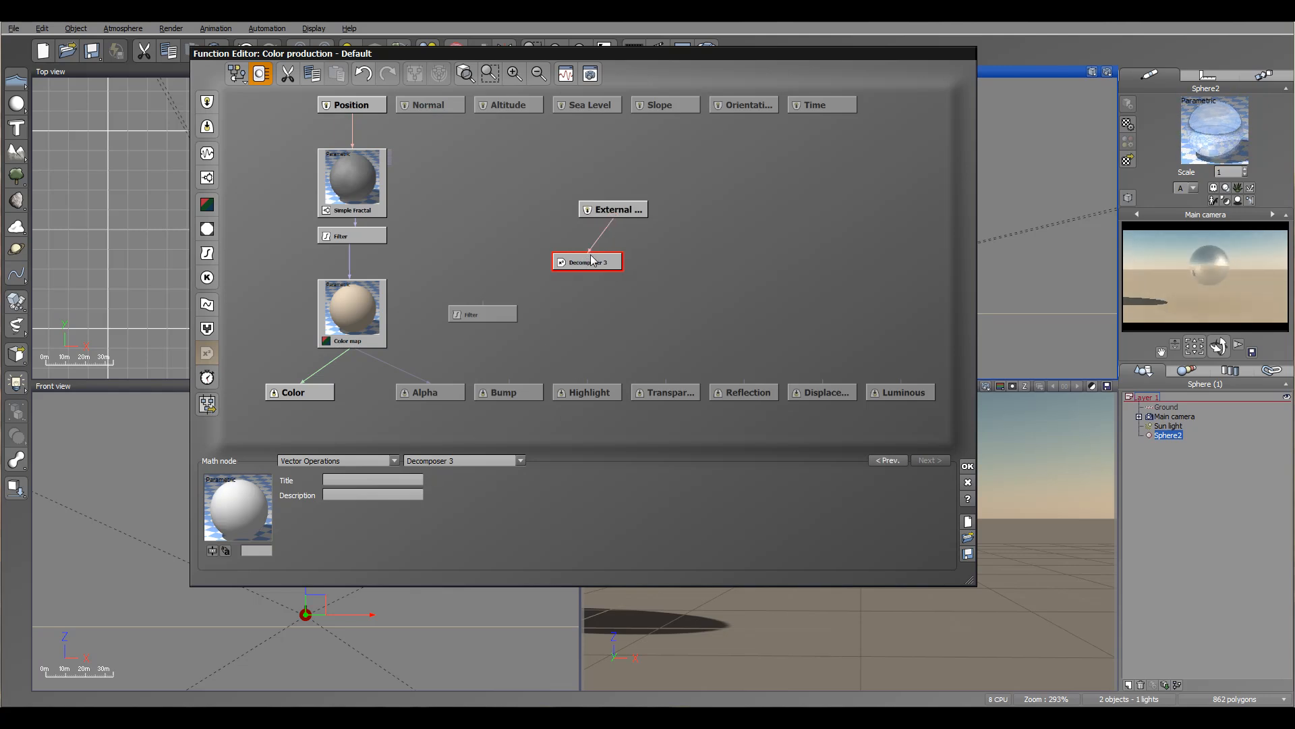
Move the unconnected Filter below the Decomposer 3 and link it between the Decomposer 3 and the Luminous output
left_click_drag(472, 308, 665, 315)
left_click_drag(904, 378, 674, 316)
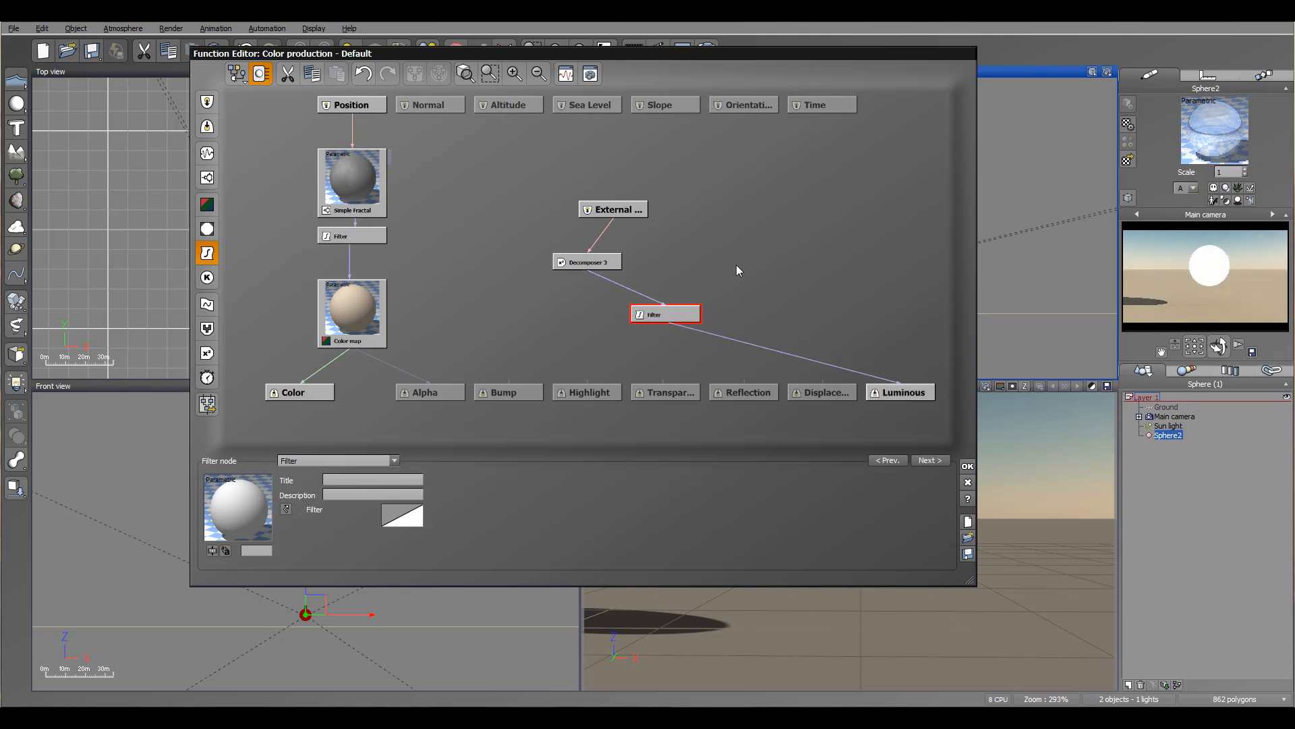
Change the Filter feeding Luminous to a Map filter and set its input range from 0 to 100
left_click(383, 460)
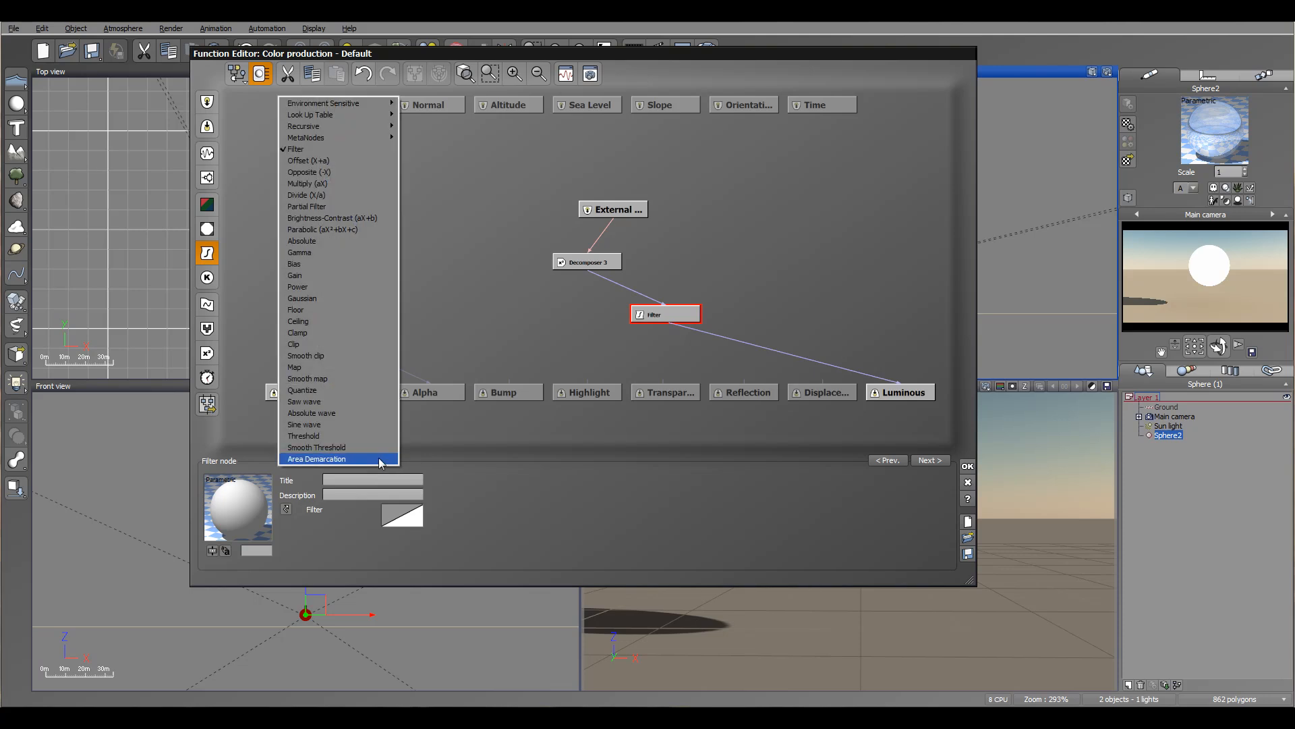
left_click(357, 365)
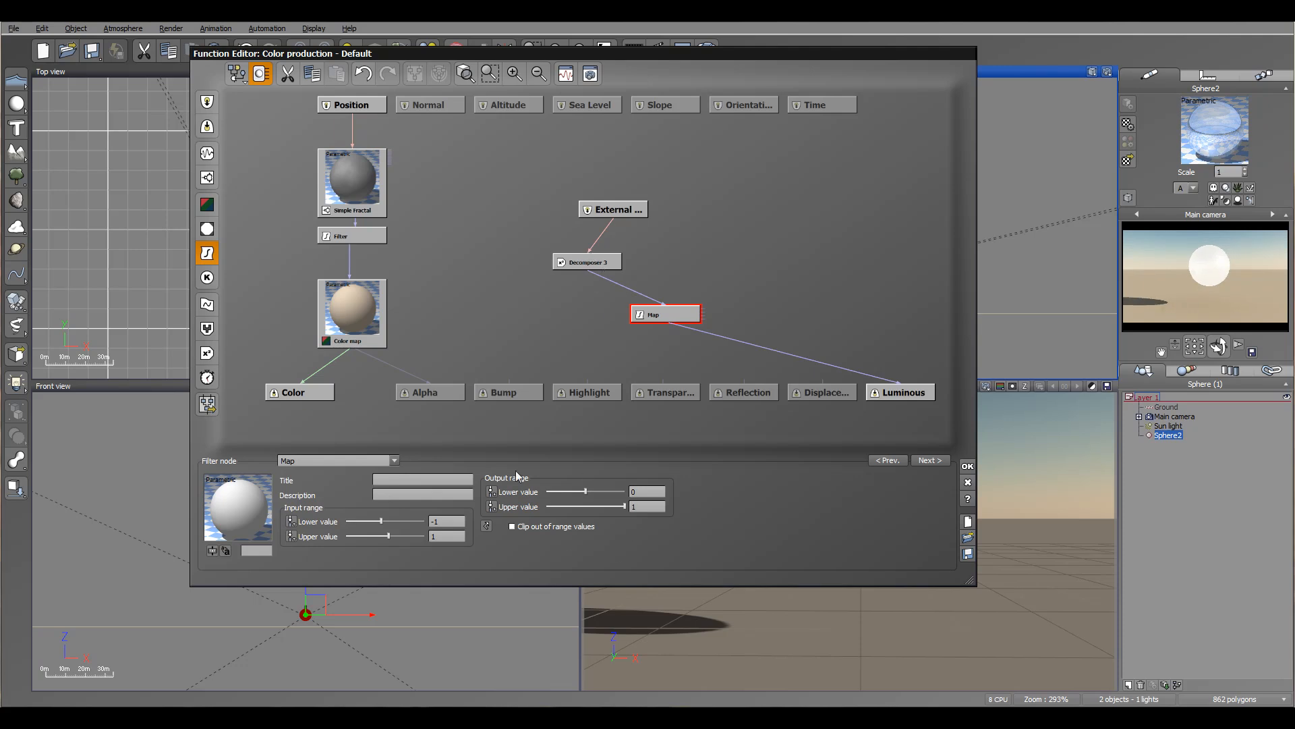
left_click(452, 520)
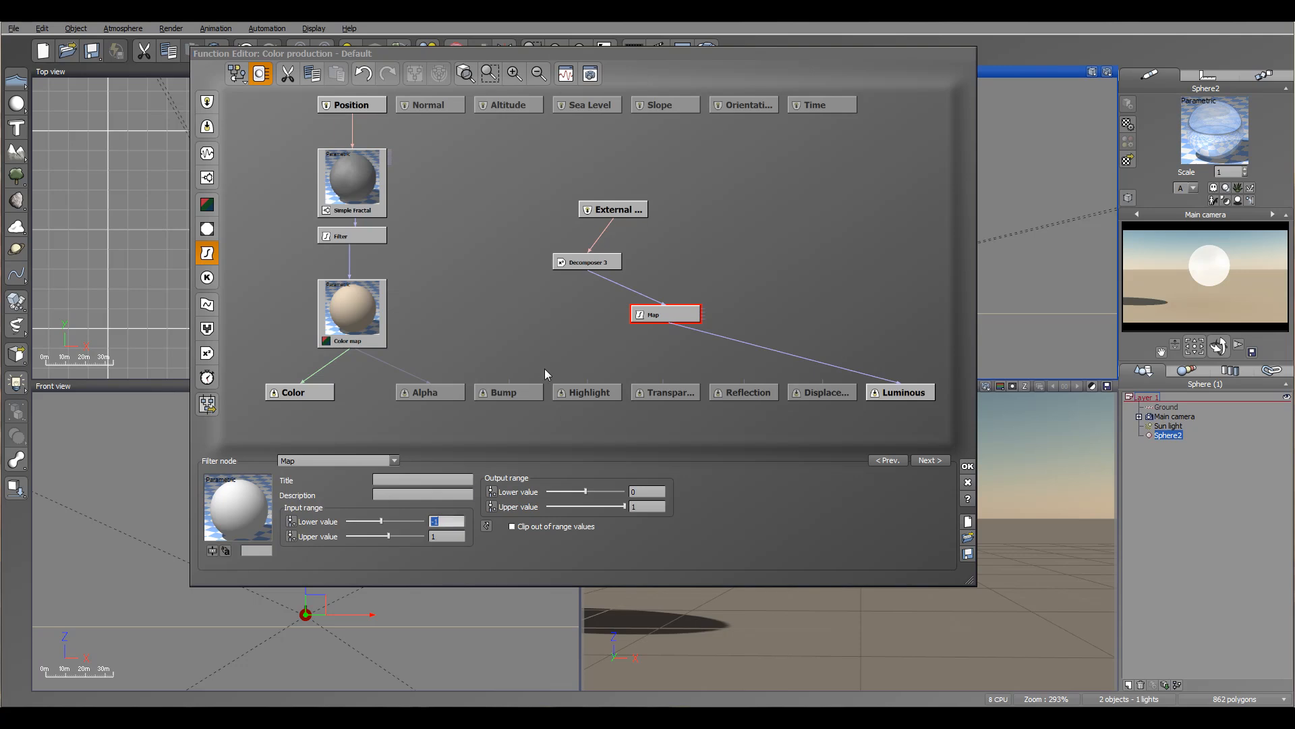
type("0")
key("Tab")
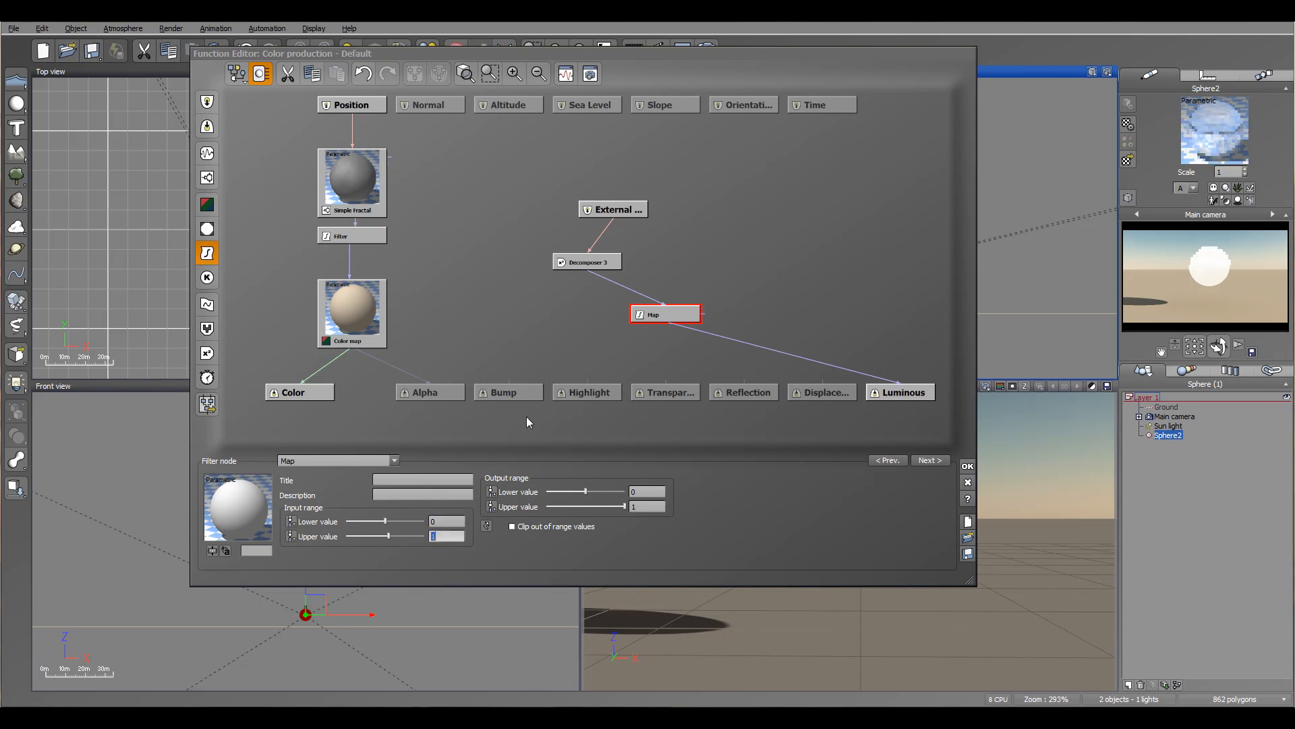
type("100")
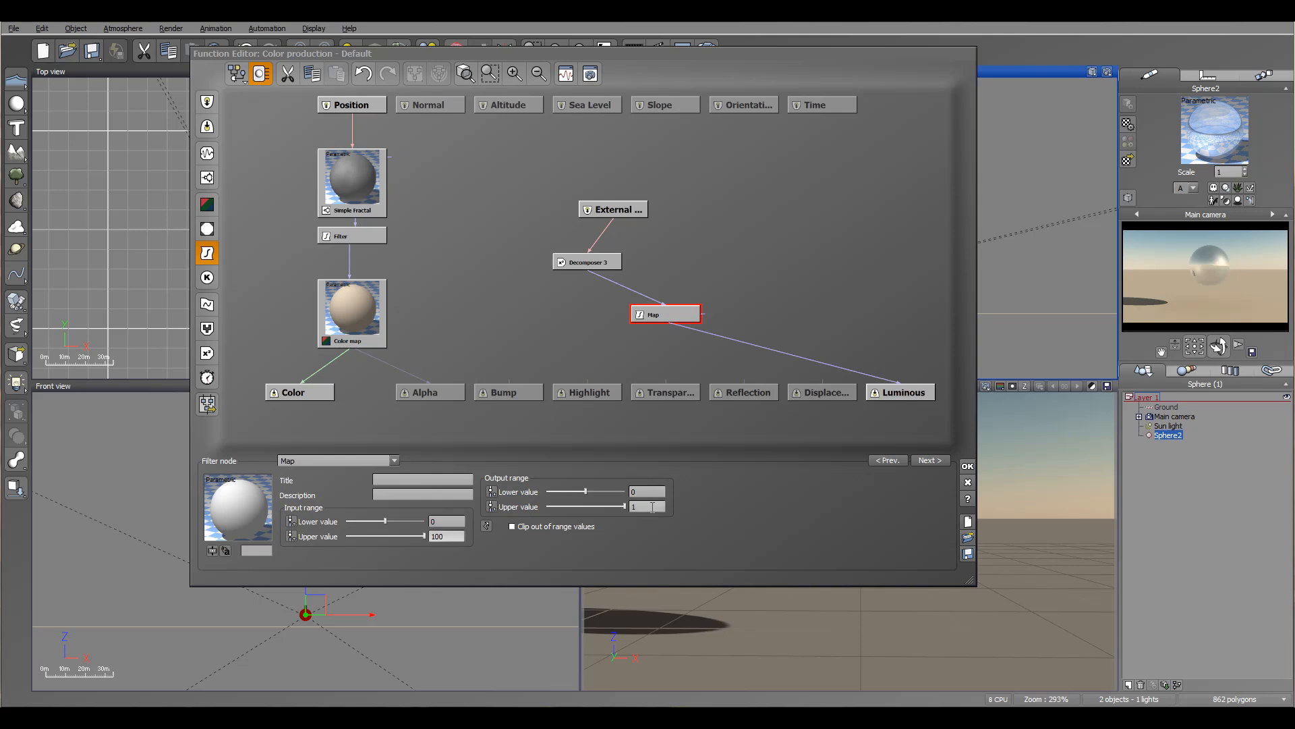
Reverse the Map filter's input range, with the lower value at 100 and the upper value at 0
left_click(456, 520)
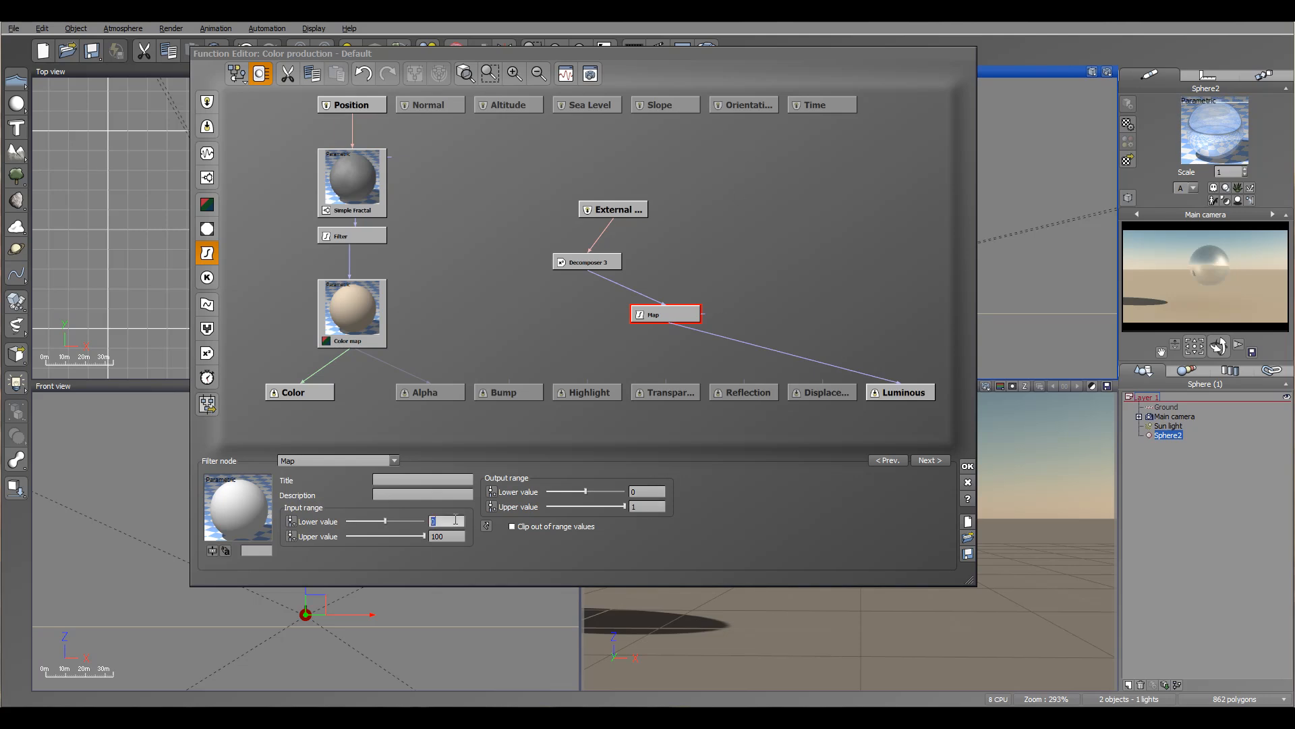
type("00")
key("Tab")
type("0")
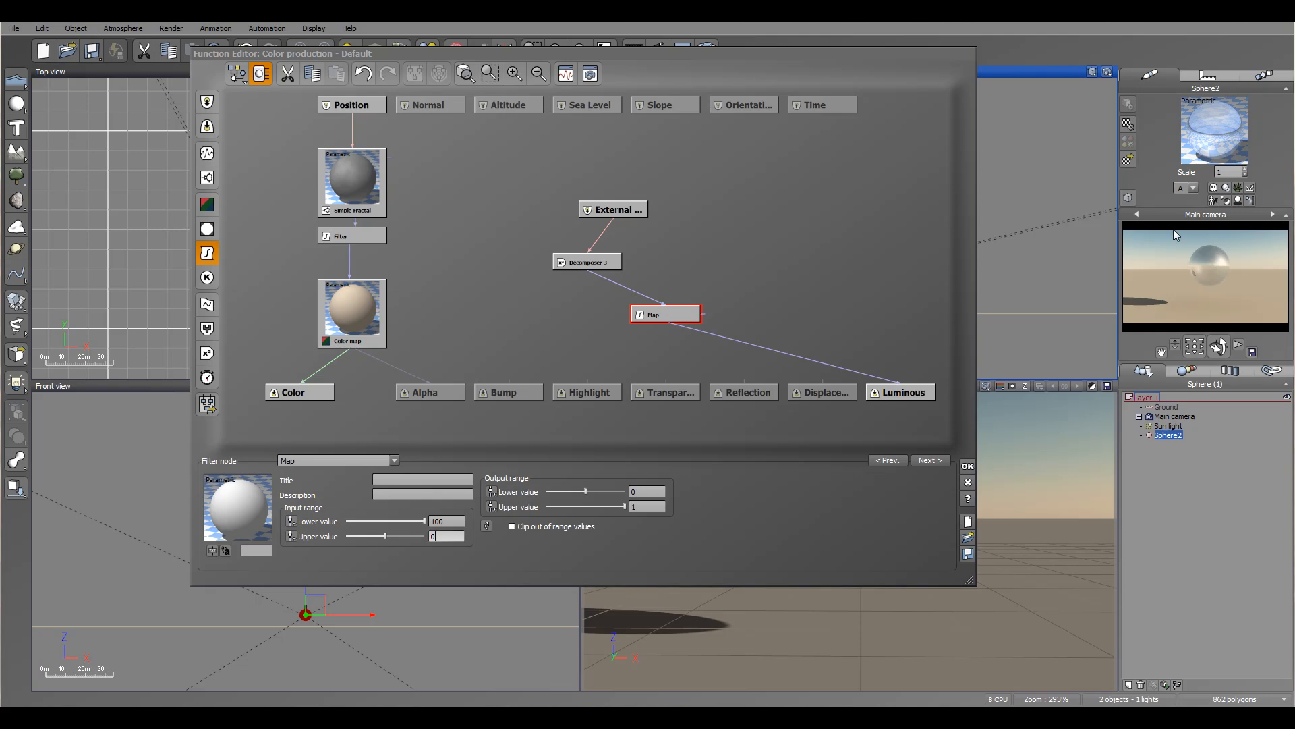
Review the settings of the External Dependency and Decomposer 3 nodes
right_click(1206, 233)
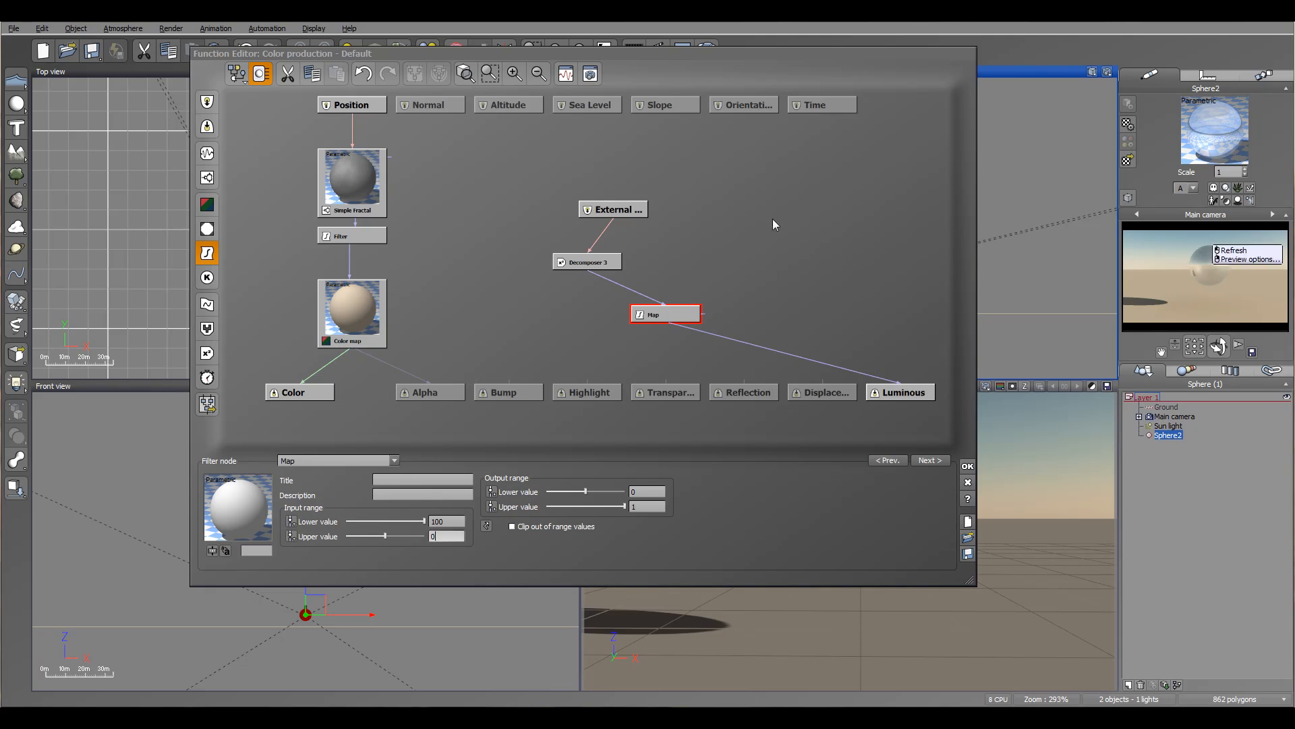
left_click(625, 212)
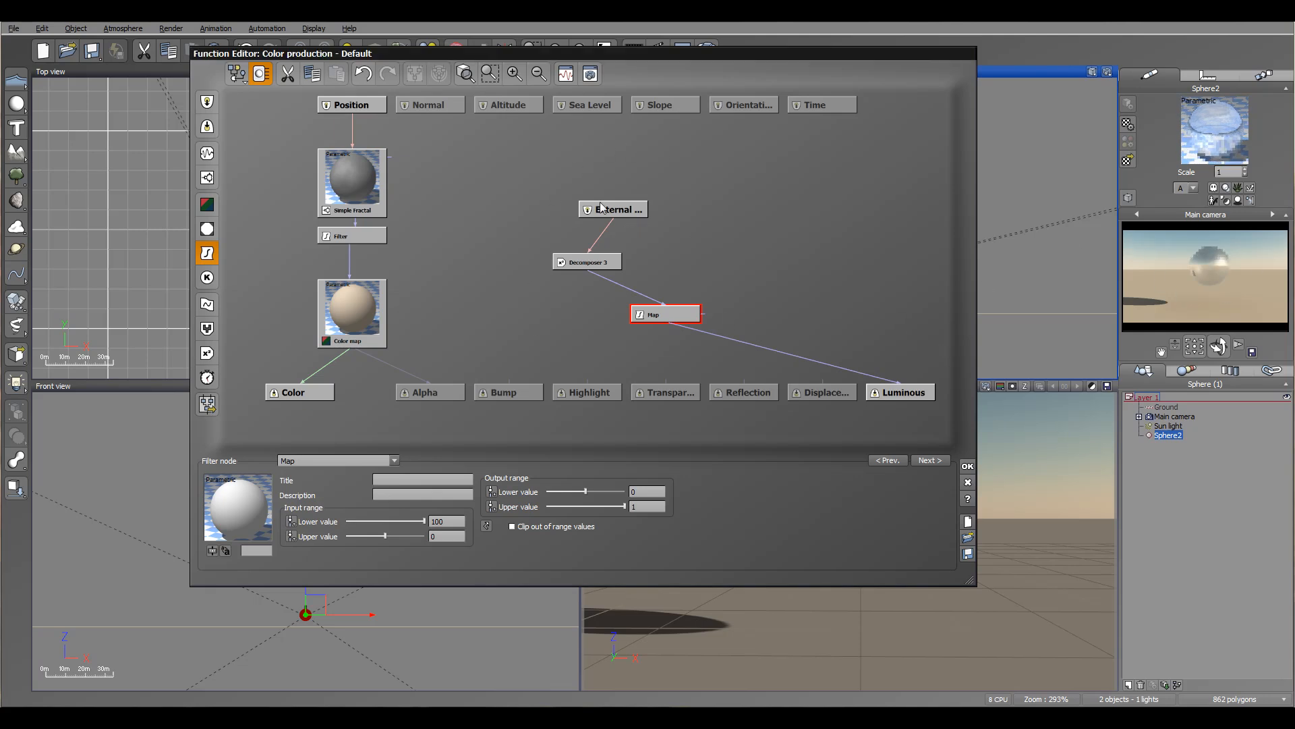
left_click(621, 210)
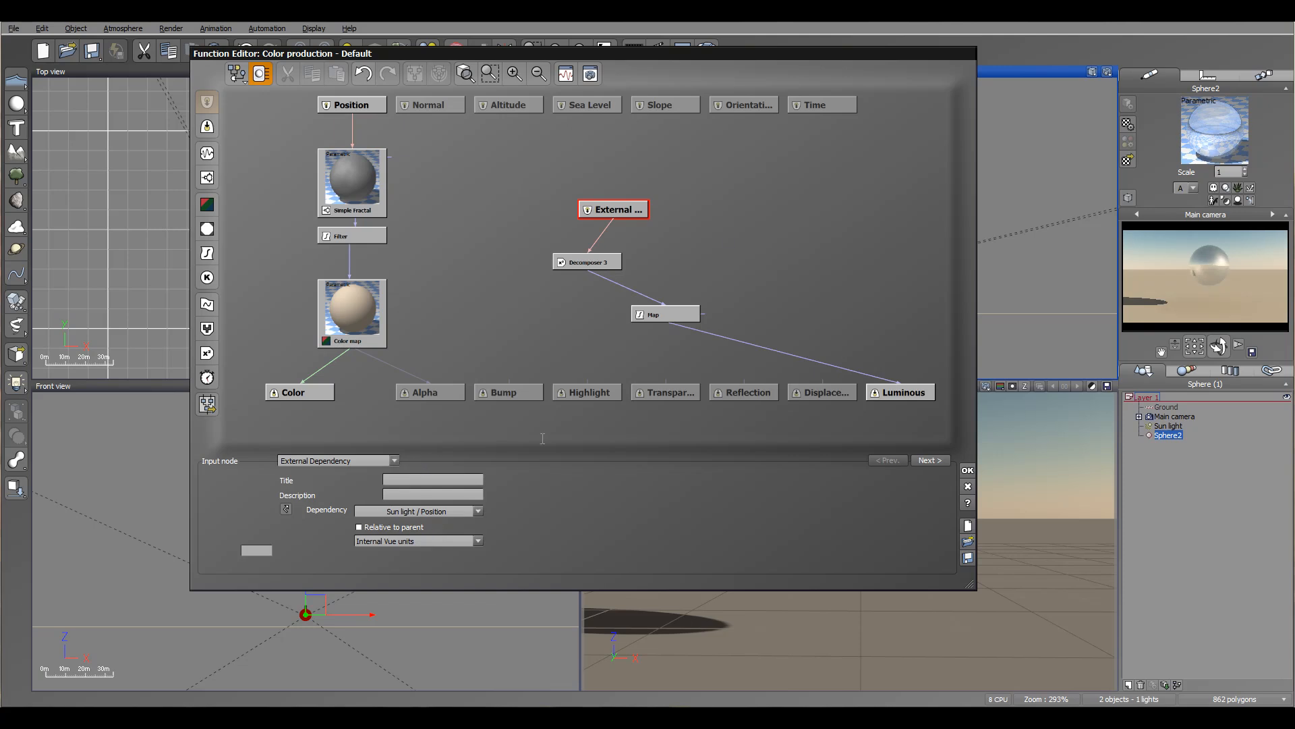
left_click(596, 266)
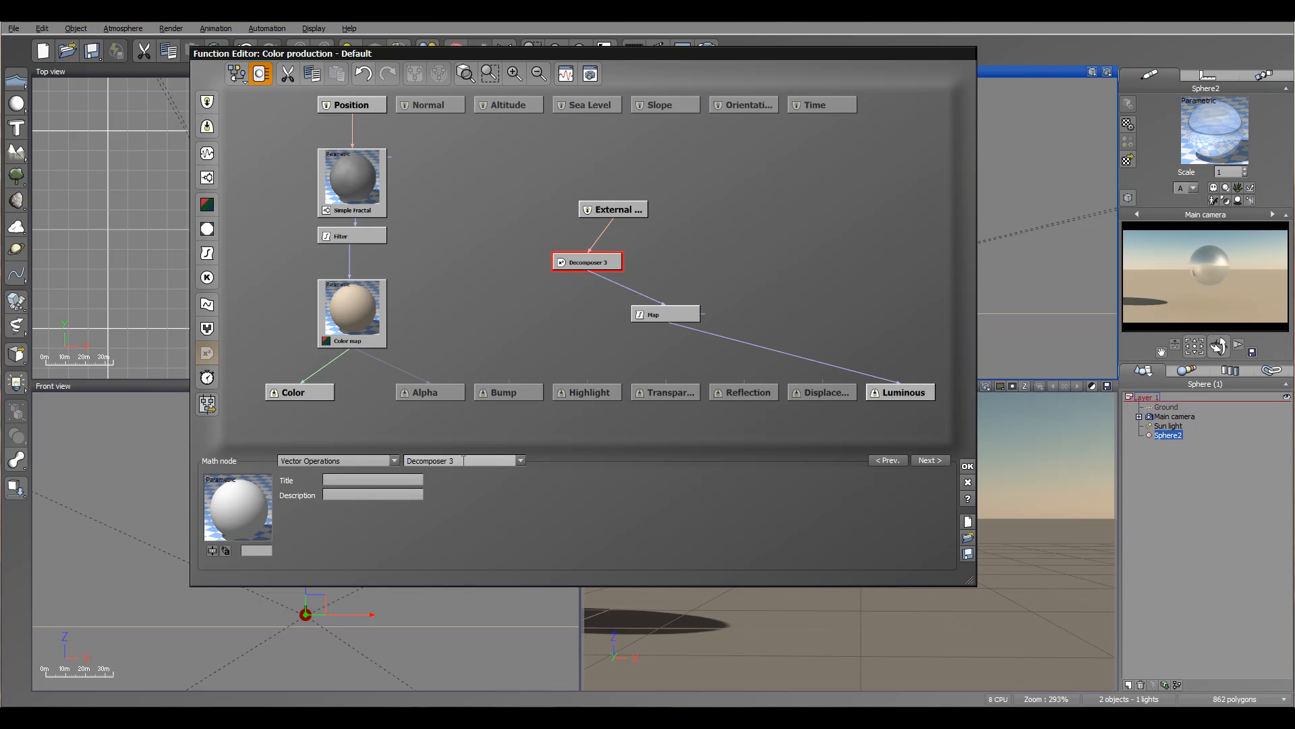
Check the number range the Luminous output expects and set the Map filter's output lower value to -1
left_click(658, 314)
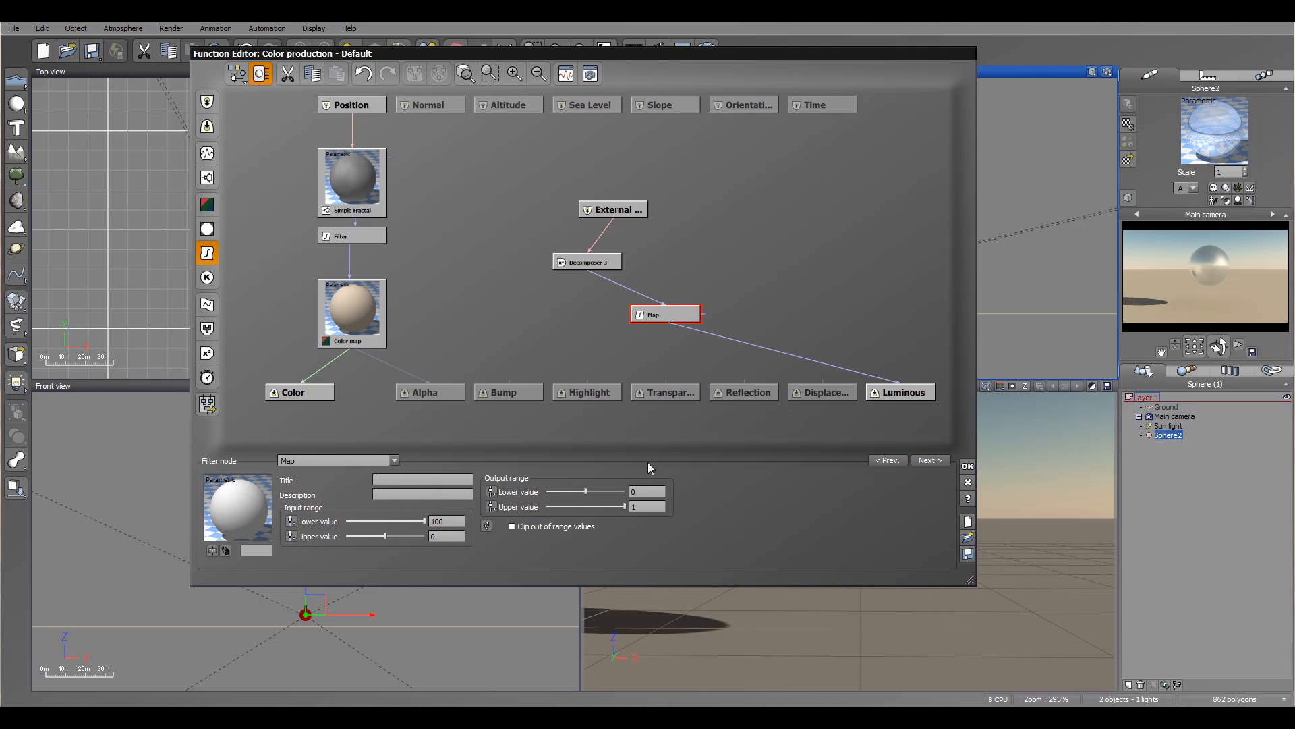
left_click(905, 391)
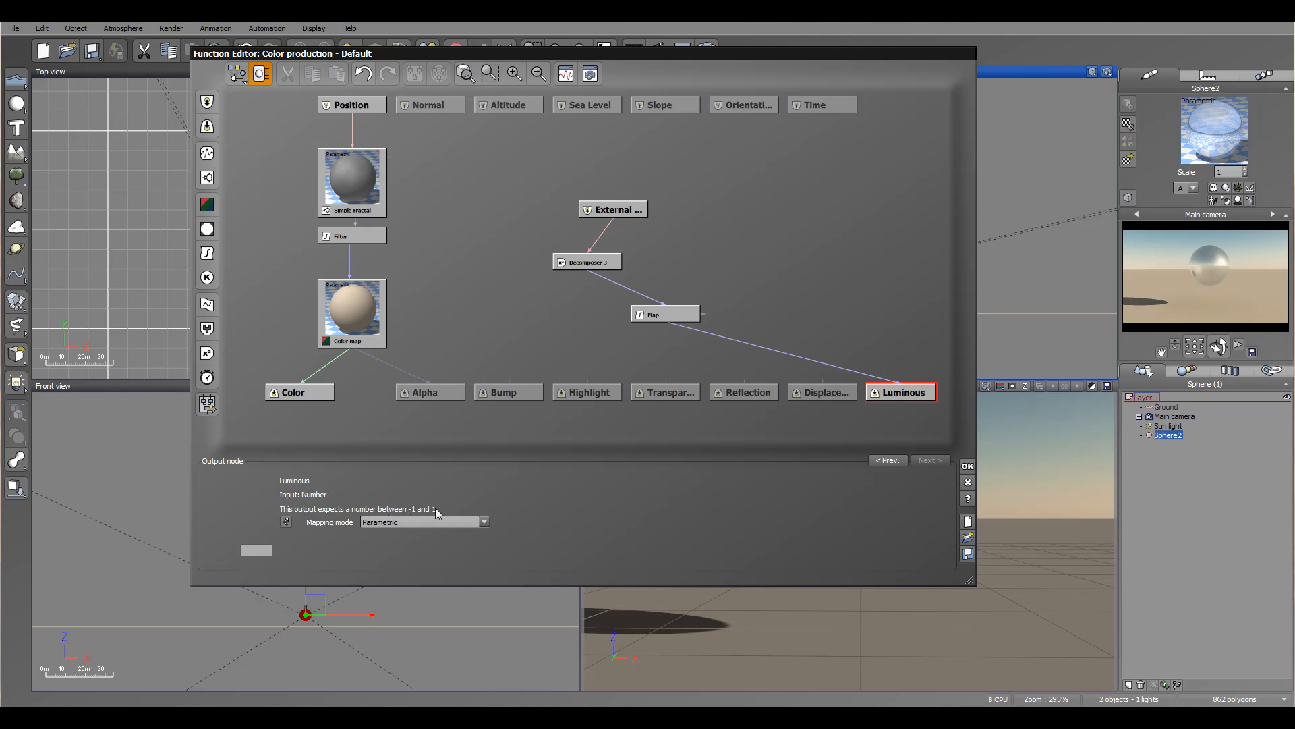
left_click(681, 315)
left_click(656, 490)
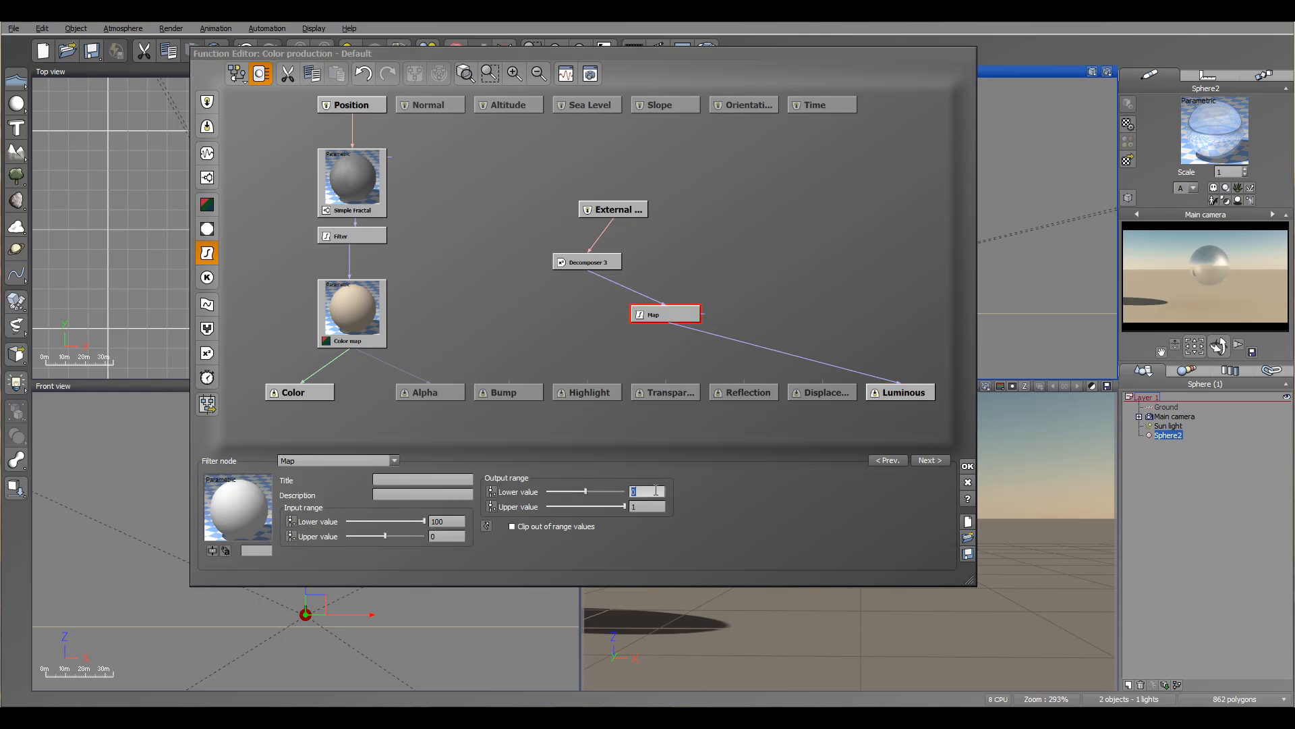
type("-1")
left_click(806, 276)
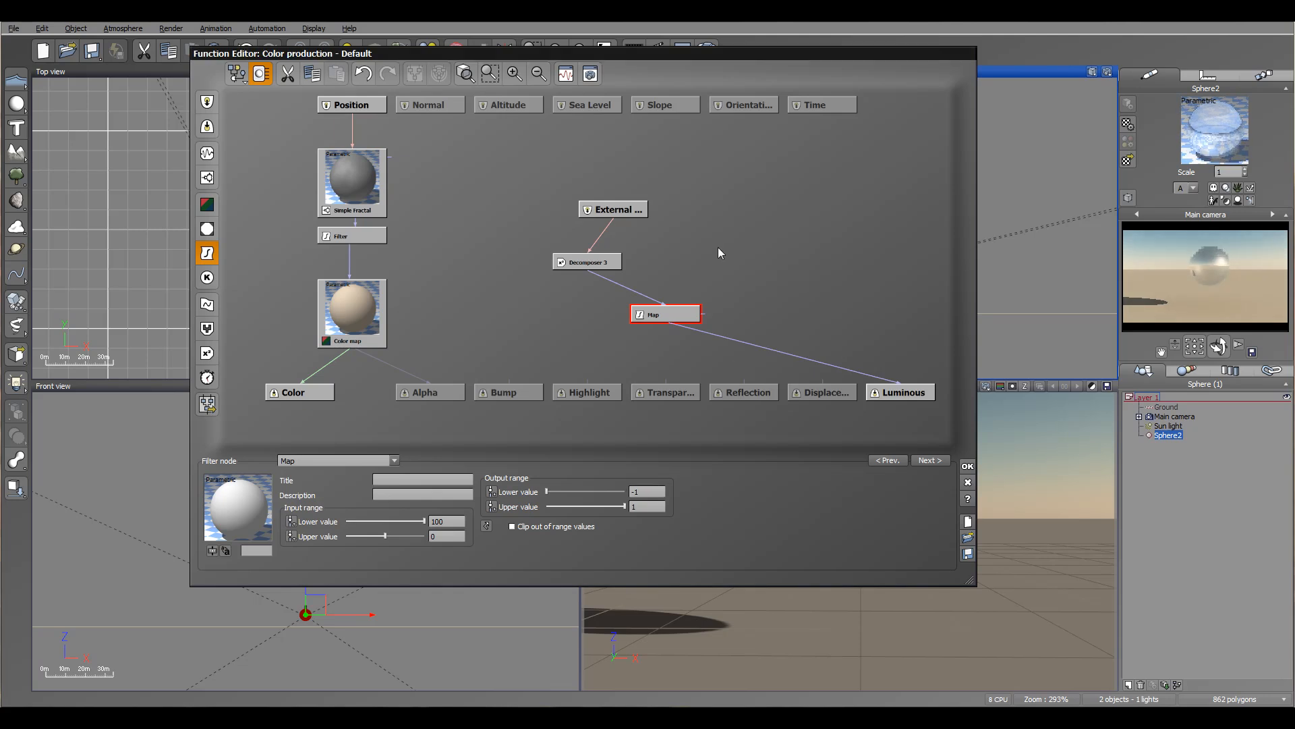
Rearrange the External Dependency, Decomposer 3 and Map nodes into a descending chain closer to the Luminous output
left_click_drag(584, 264, 663, 263)
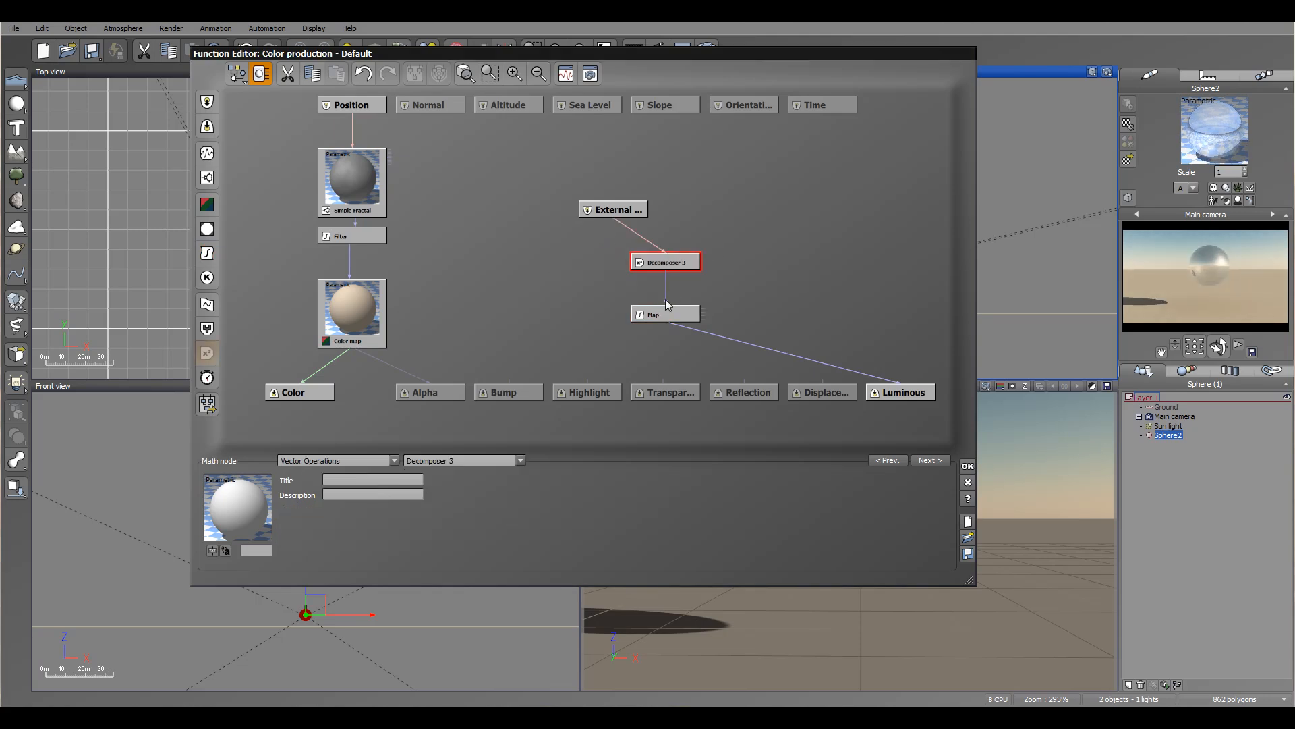
left_click_drag(667, 312, 745, 313)
left_click_drag(620, 210, 725, 184)
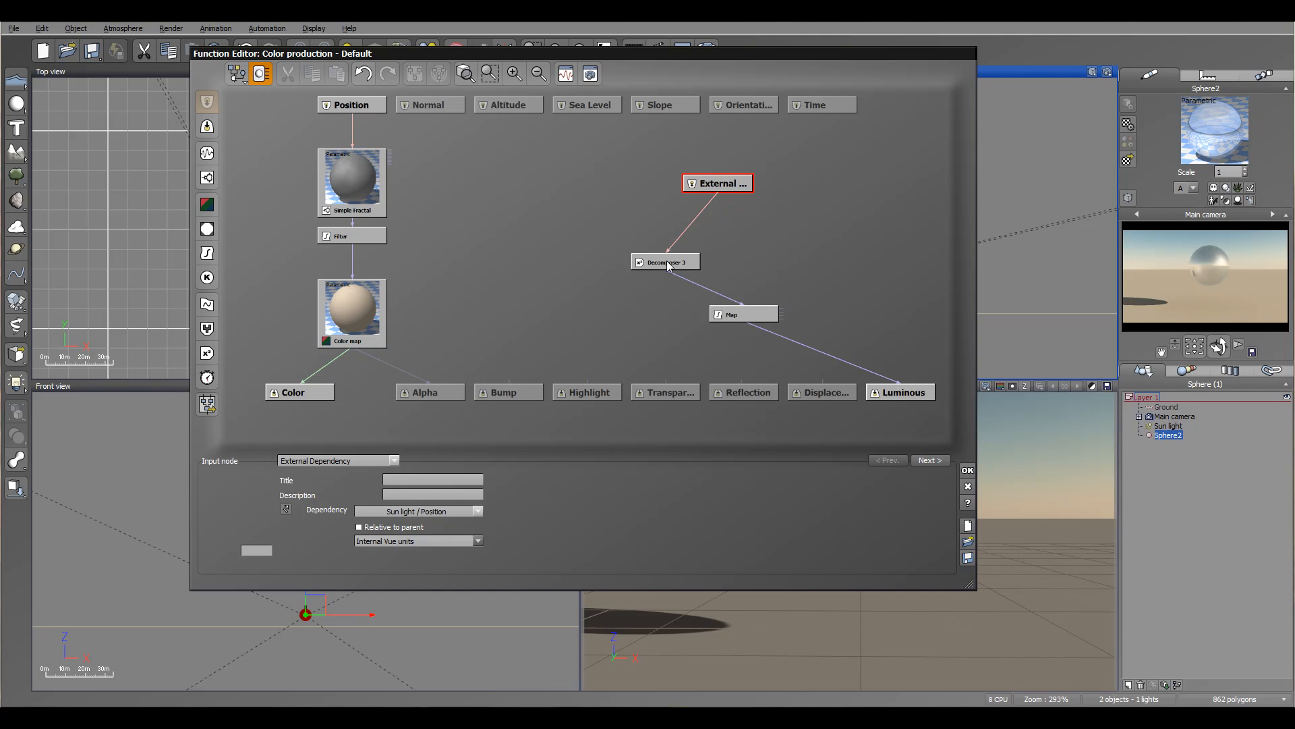
left_click_drag(670, 266, 749, 240)
left_click_drag(740, 319, 766, 294)
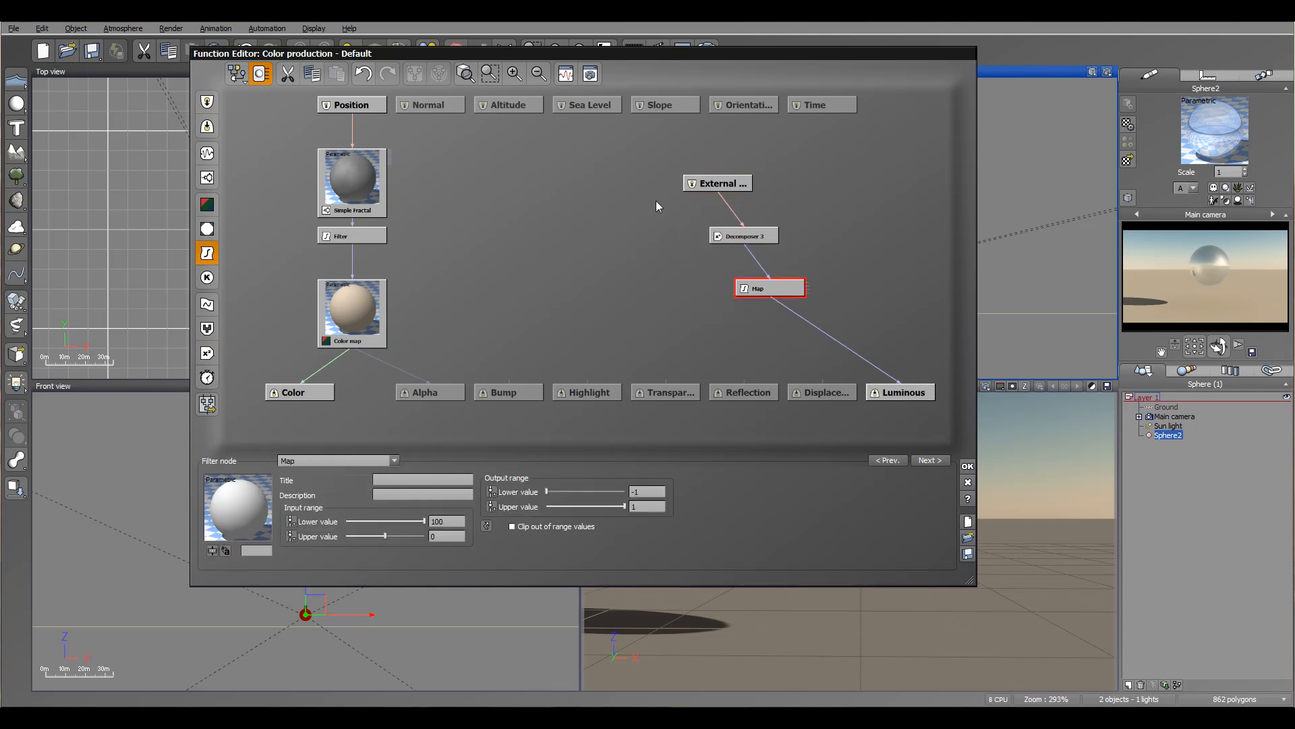
Delete the External Dependency, Decomposer 3 and Map nodes together with the Luminous output
left_click_drag(660, 159, 845, 318)
key("Delete")
left_click(904, 390)
key("Delete")
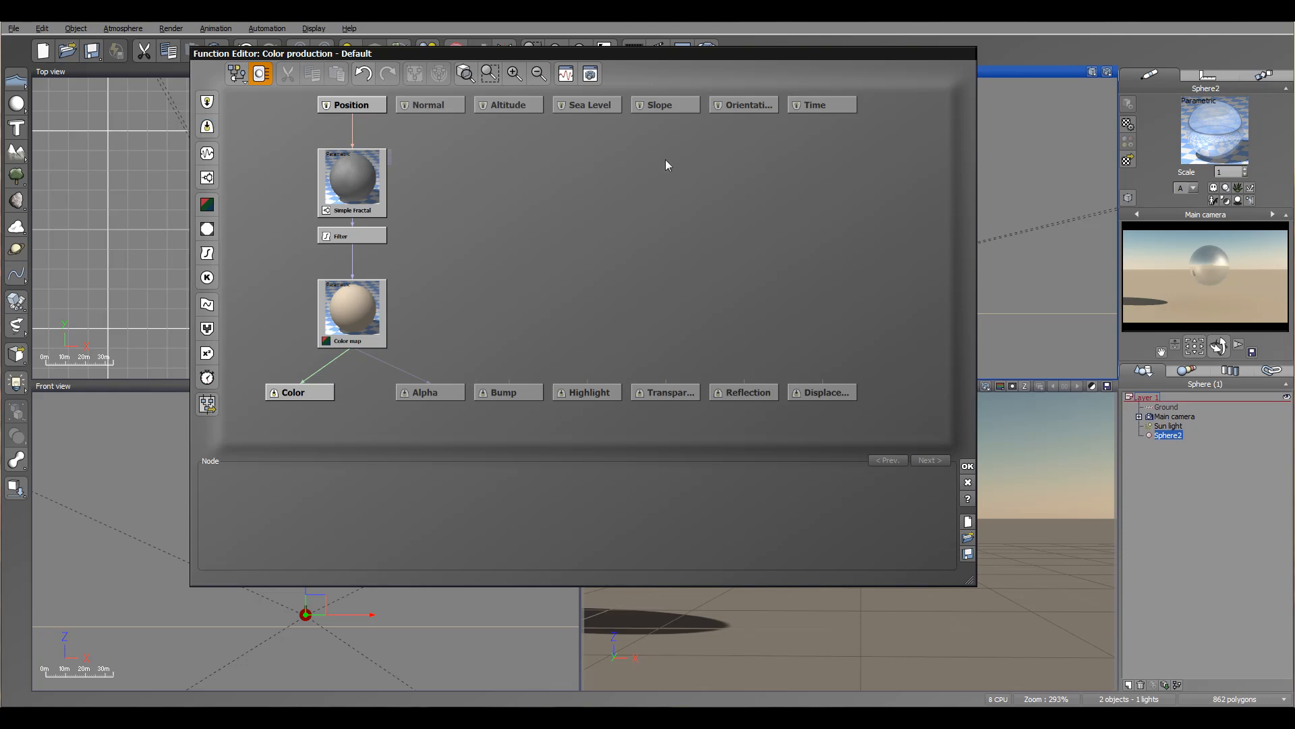
Replace the Simple Fractal node with a Noise node and browse the available noise pattern categories, including the cyclic noises
mouse_move(493, 190)
right_mouse_down()
mouse_move(527, 221)
mouse_move(512, 205)
right_mouse_up()
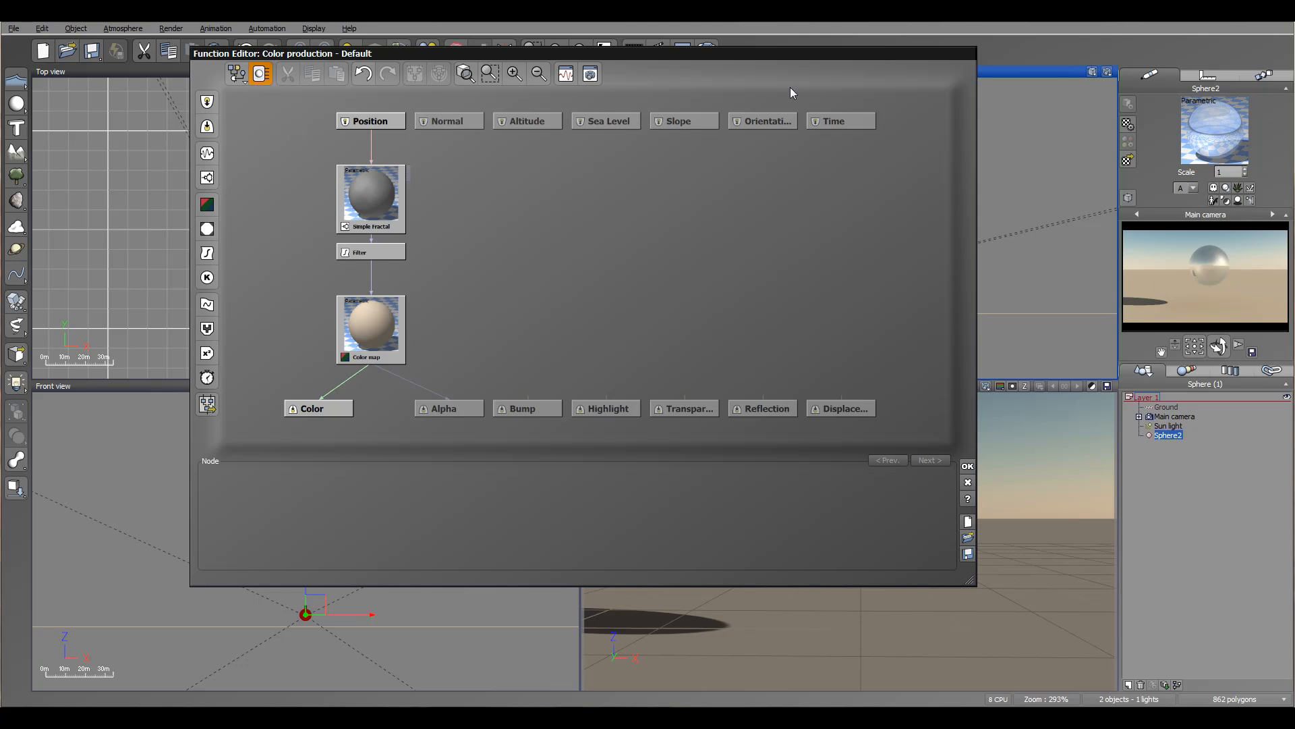
left_click(207, 157)
left_click(379, 204)
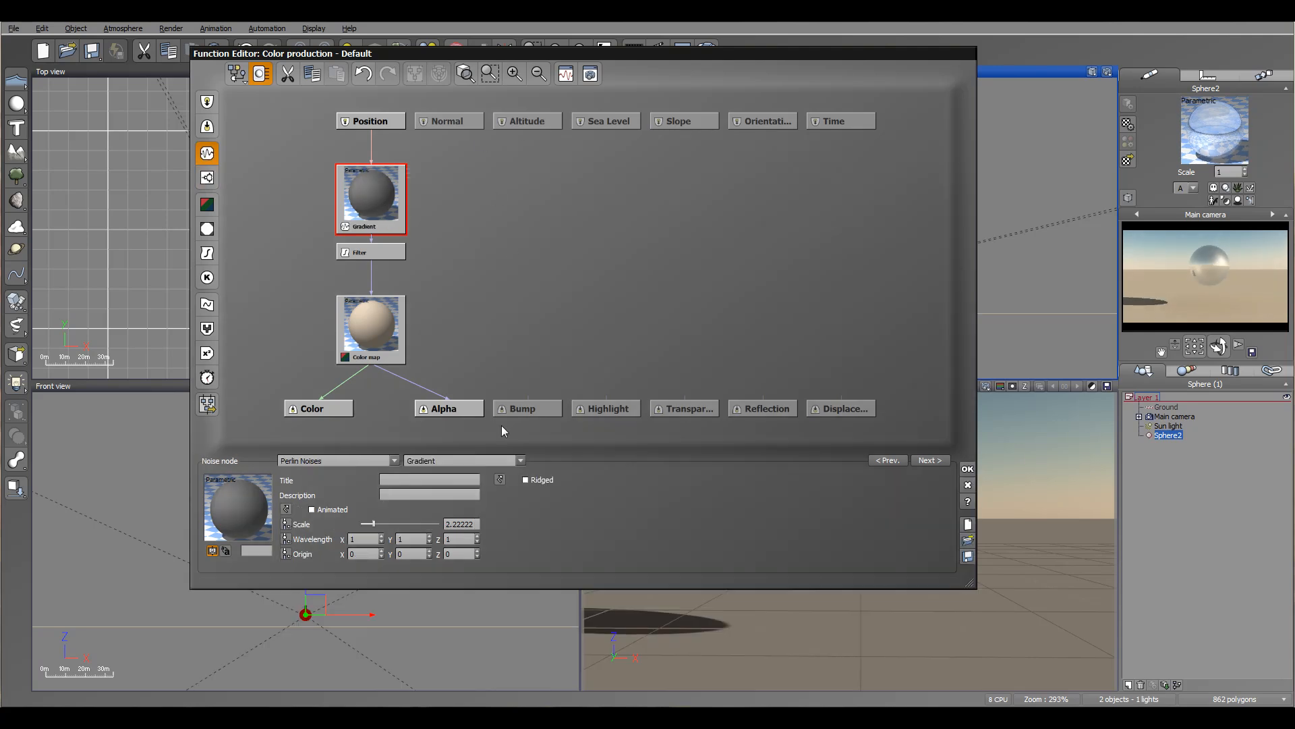
left_click(393, 460)
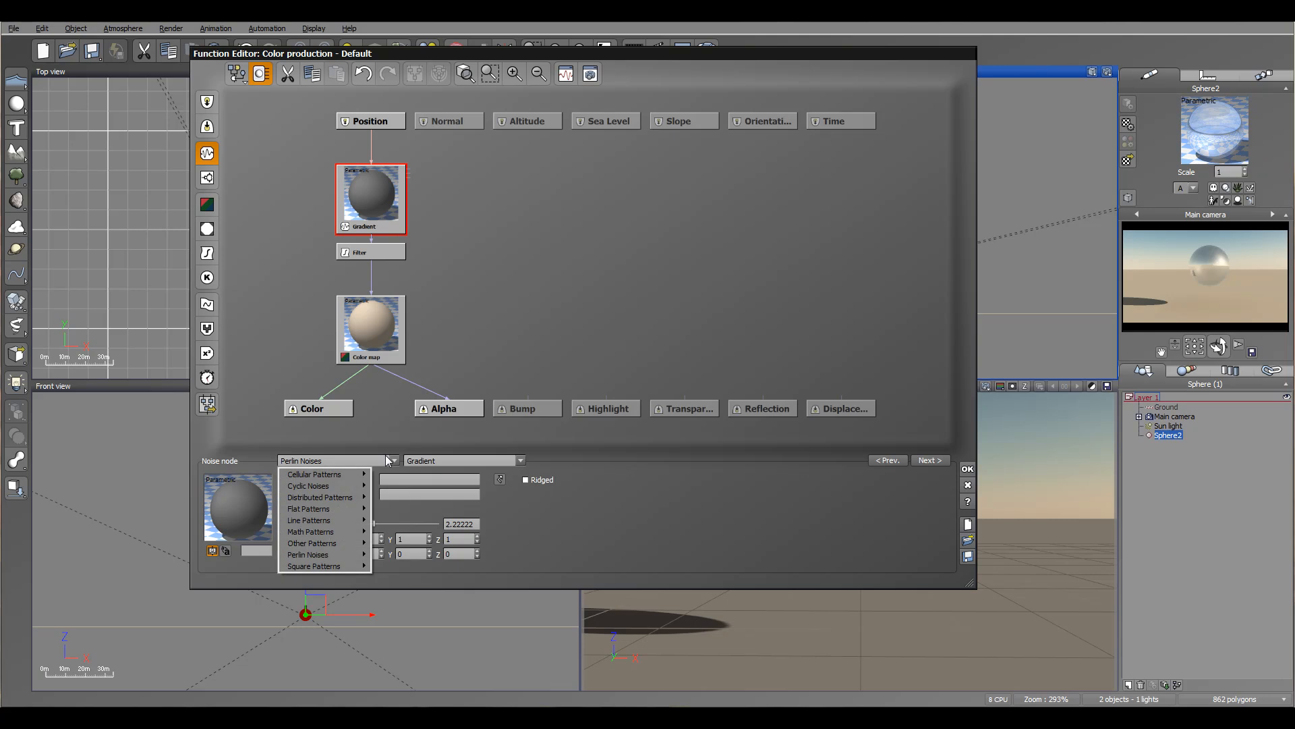
mouse_move(341, 475)
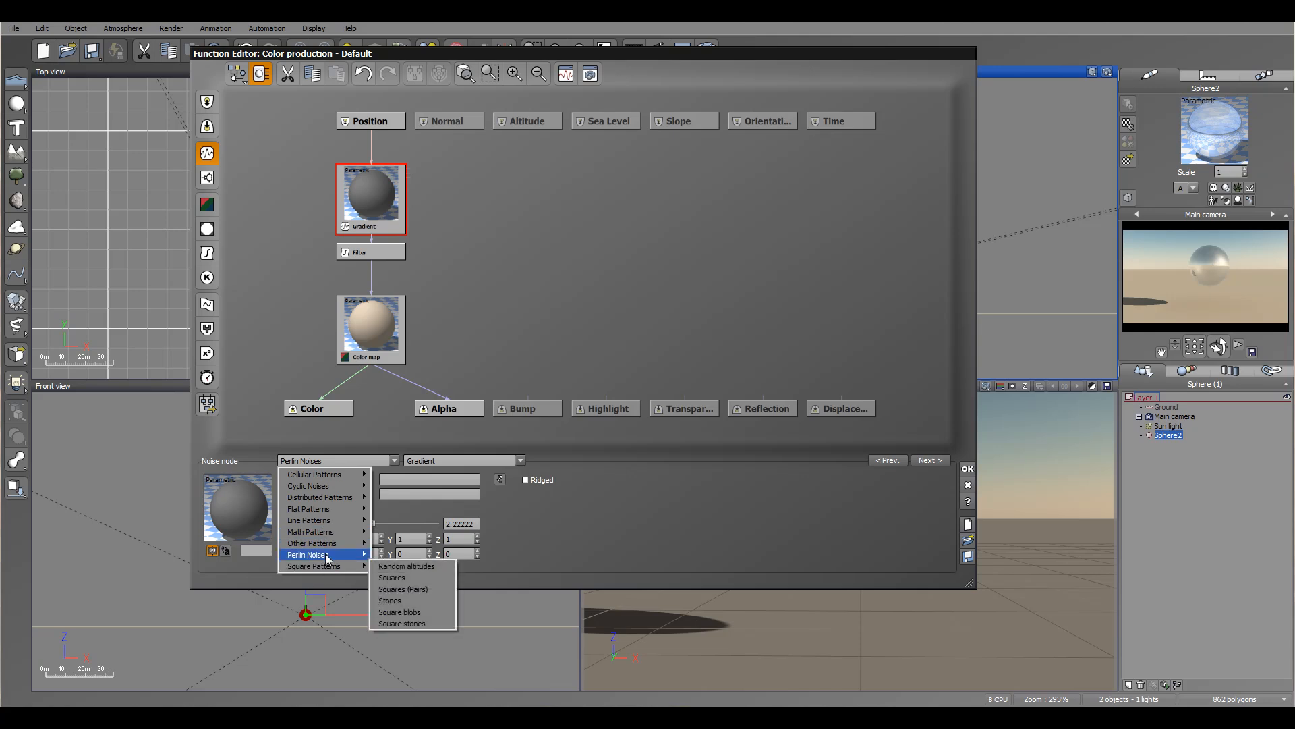
mouse_move(326, 498)
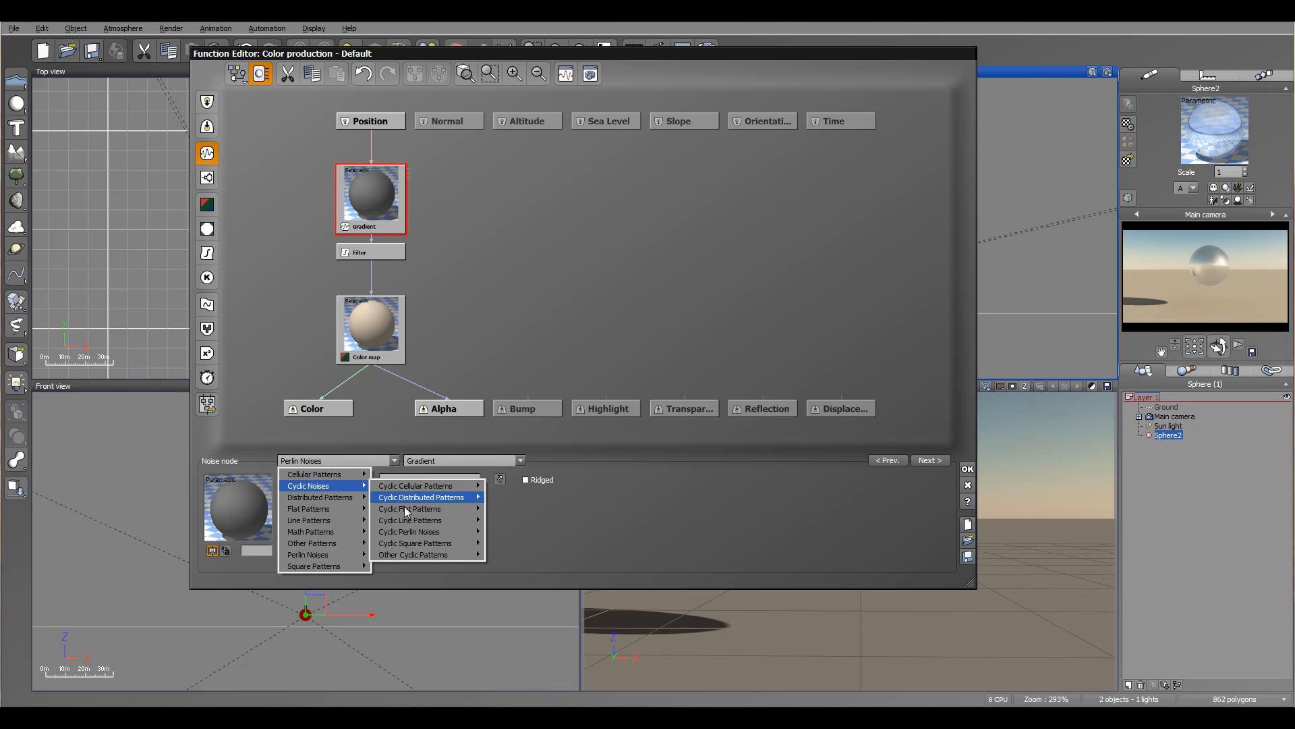
left_click(606, 362)
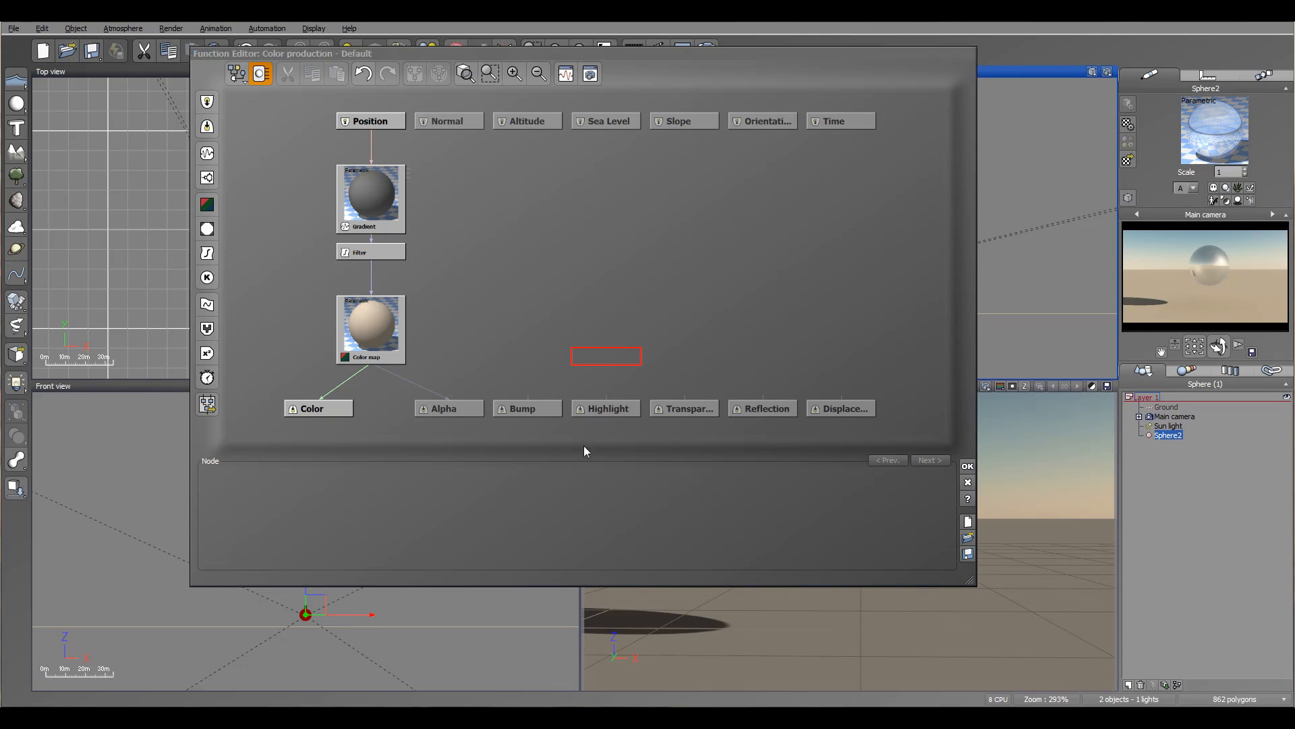
Switch to the web browser, view the Inside page of vuefromthegroundup.com, and bring up Vue7FunctionsReference.pdf in Adobe Reader
left_click(388, 716)
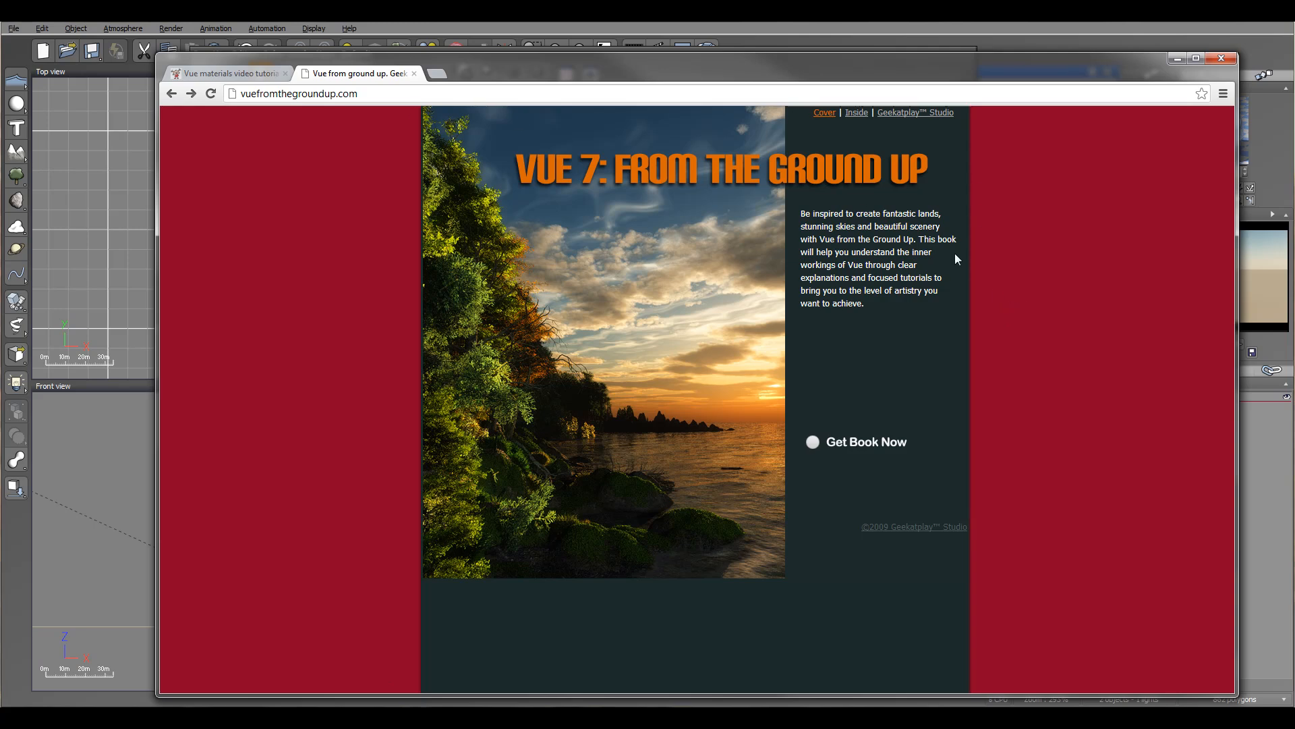
left_click(853, 115)
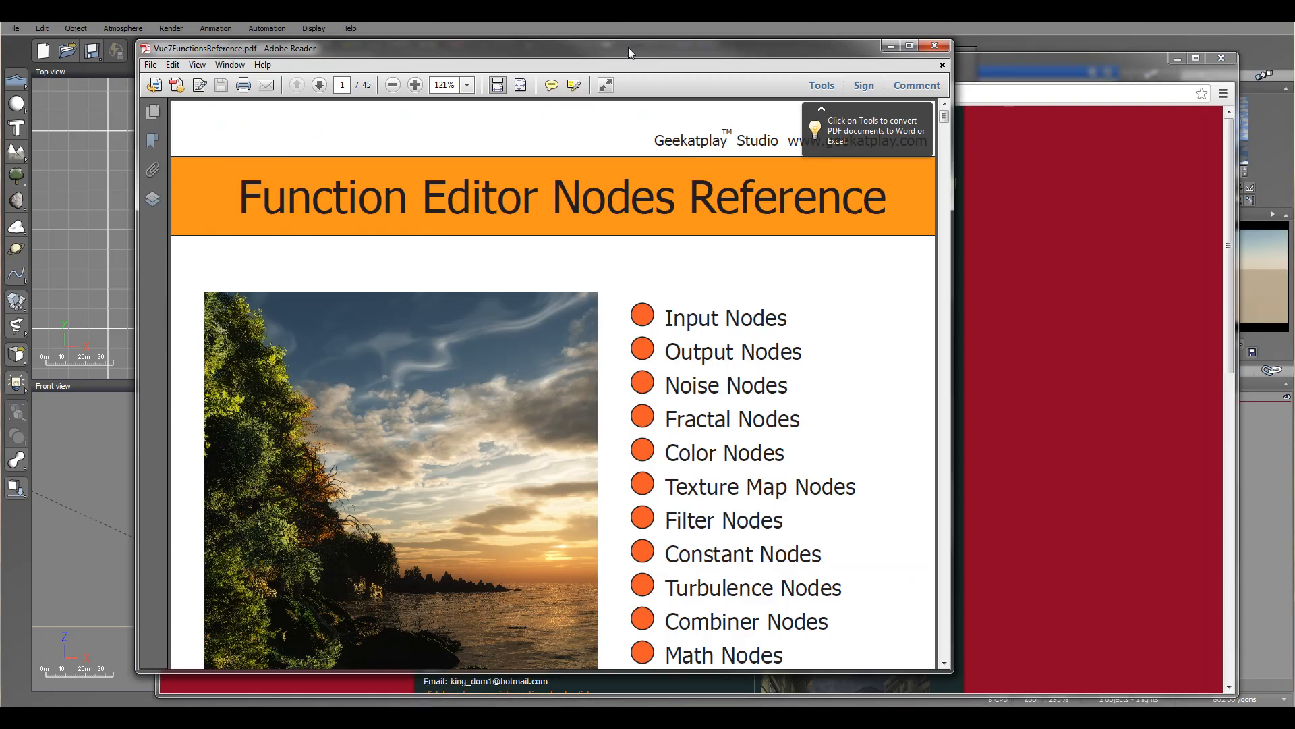
left_click_drag(628, 47, 644, 46)
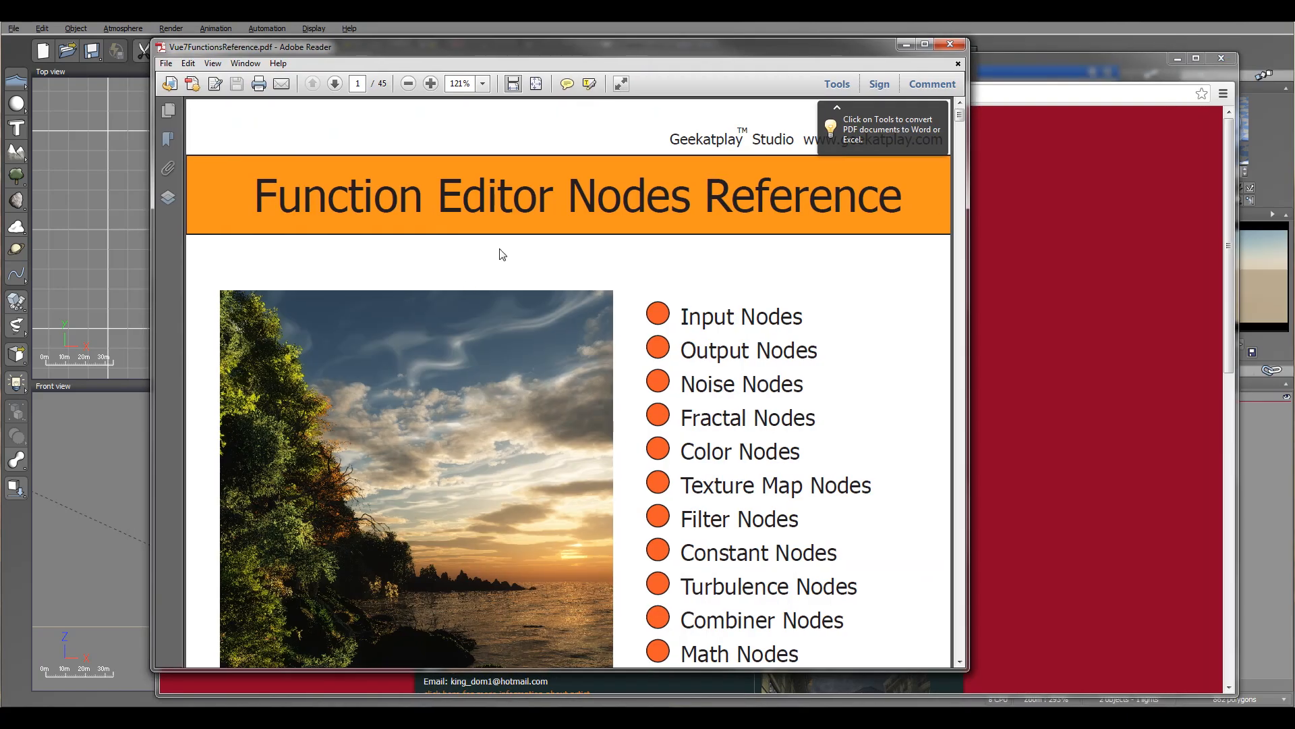
Look through the Input Nodes and Output Nodes pages of the function reference, up to the Noise Nodes section
left_click_drag(963, 115, 963, 126)
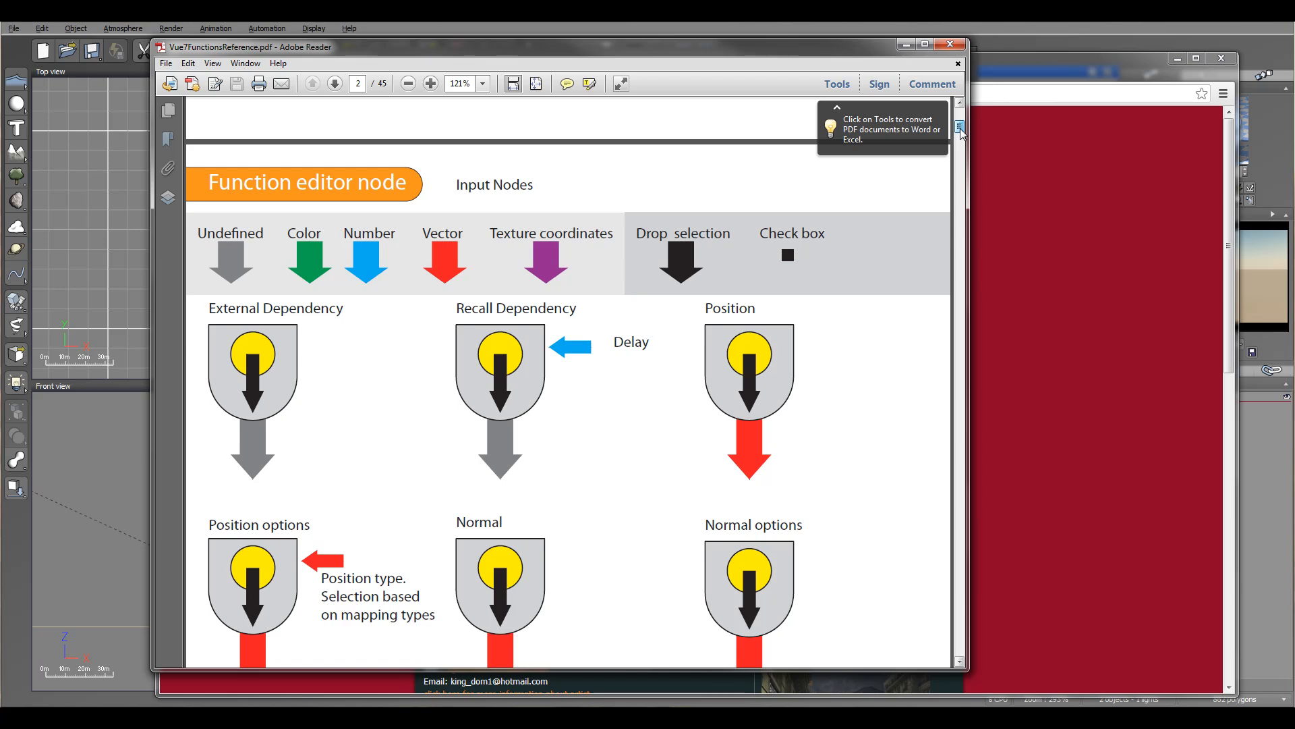
scroll(865, 376, "down", 3)
scroll(868, 382, "down", 20)
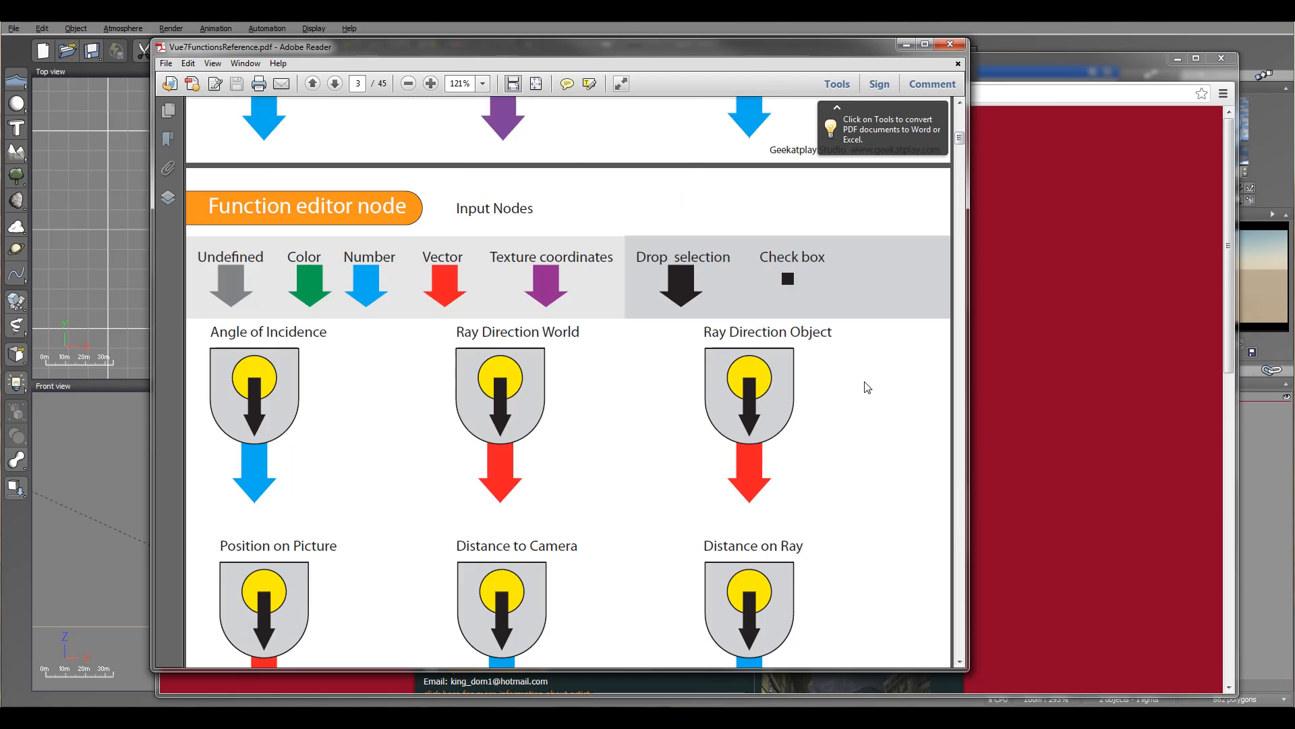
scroll(867, 390, "down", 8)
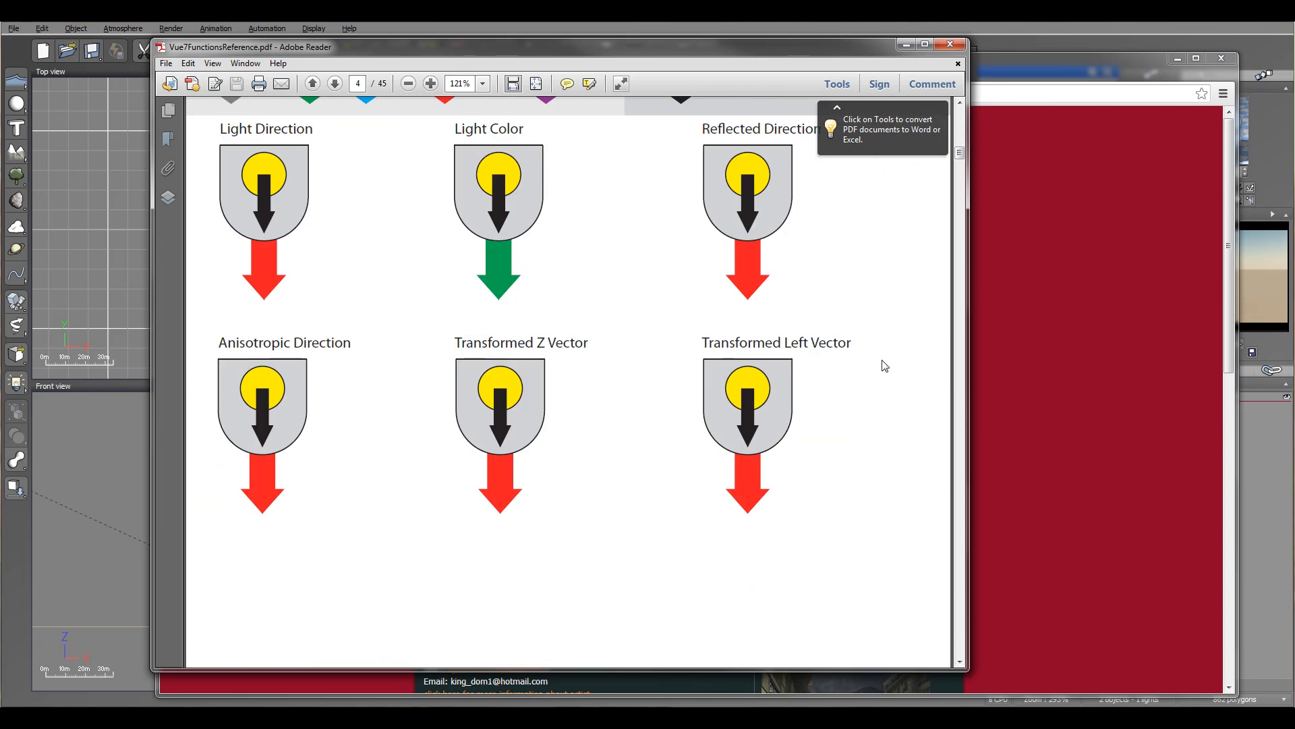
left_click(962, 272)
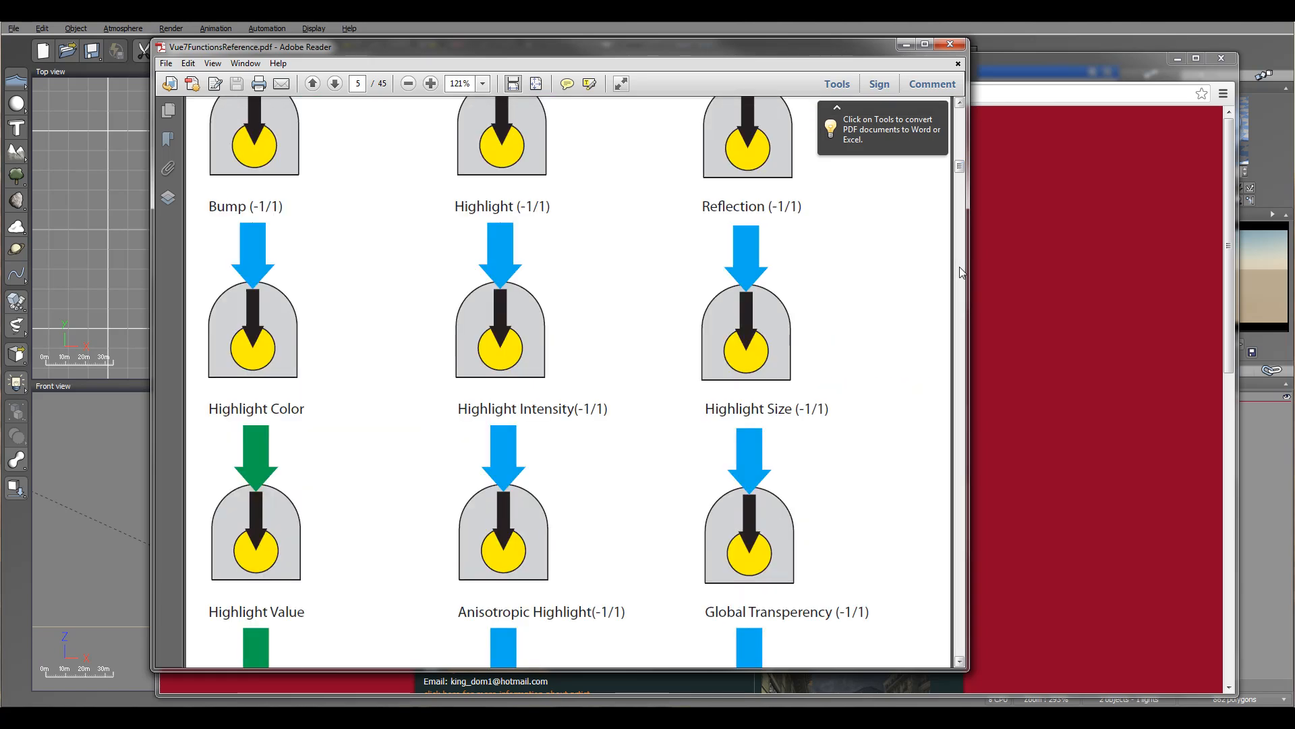
left_click(958, 596)
left_click(958, 597)
left_click(959, 596)
left_click(958, 596)
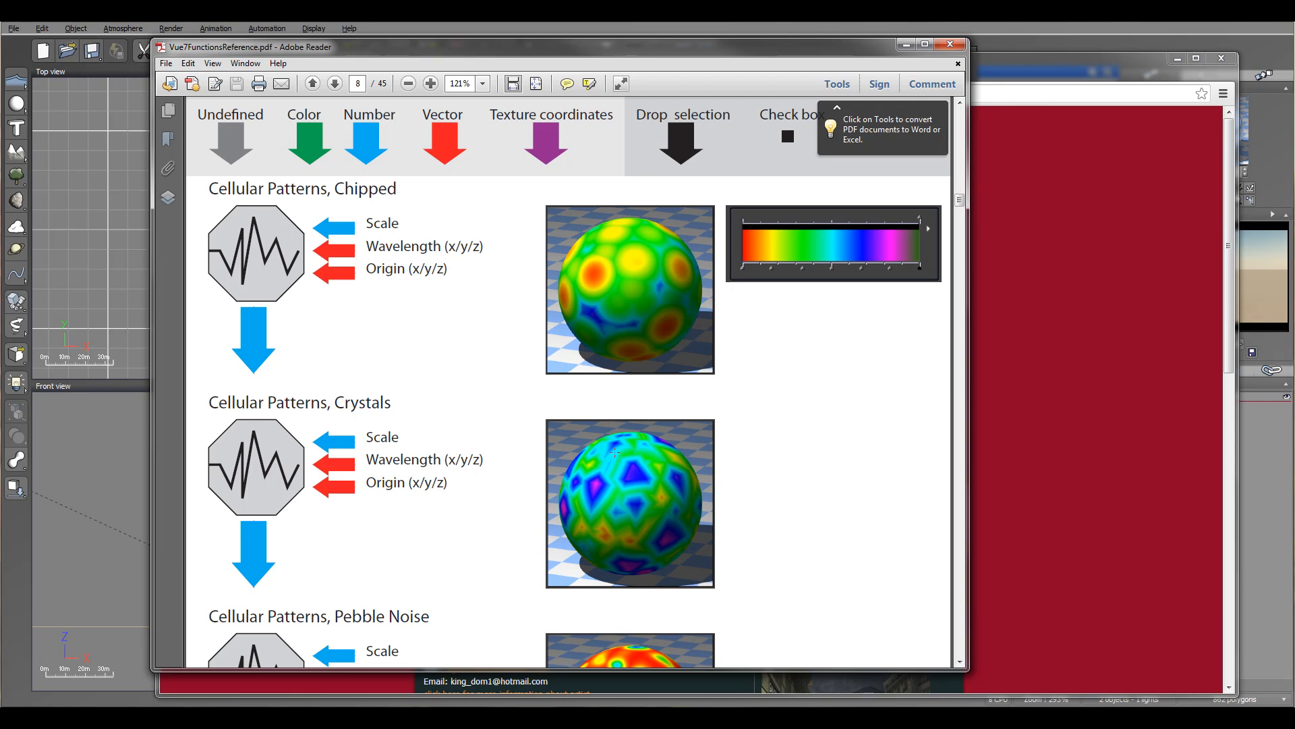
Examine the Noise Nodes section, comparing the inputs and sample spheres of the cellular, distributed, flat, math, Perlin and square patterns
scroll(899, 385, "down", 5)
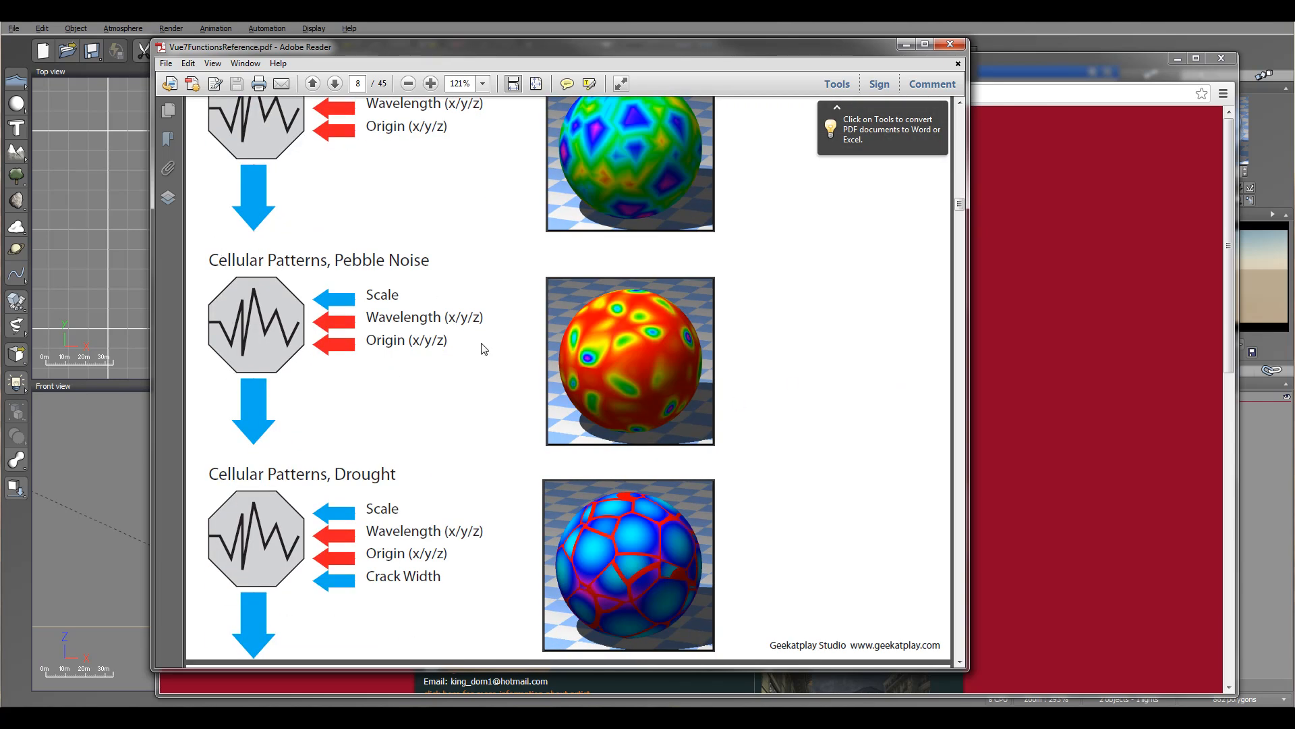
scroll(732, 436, "down", 13)
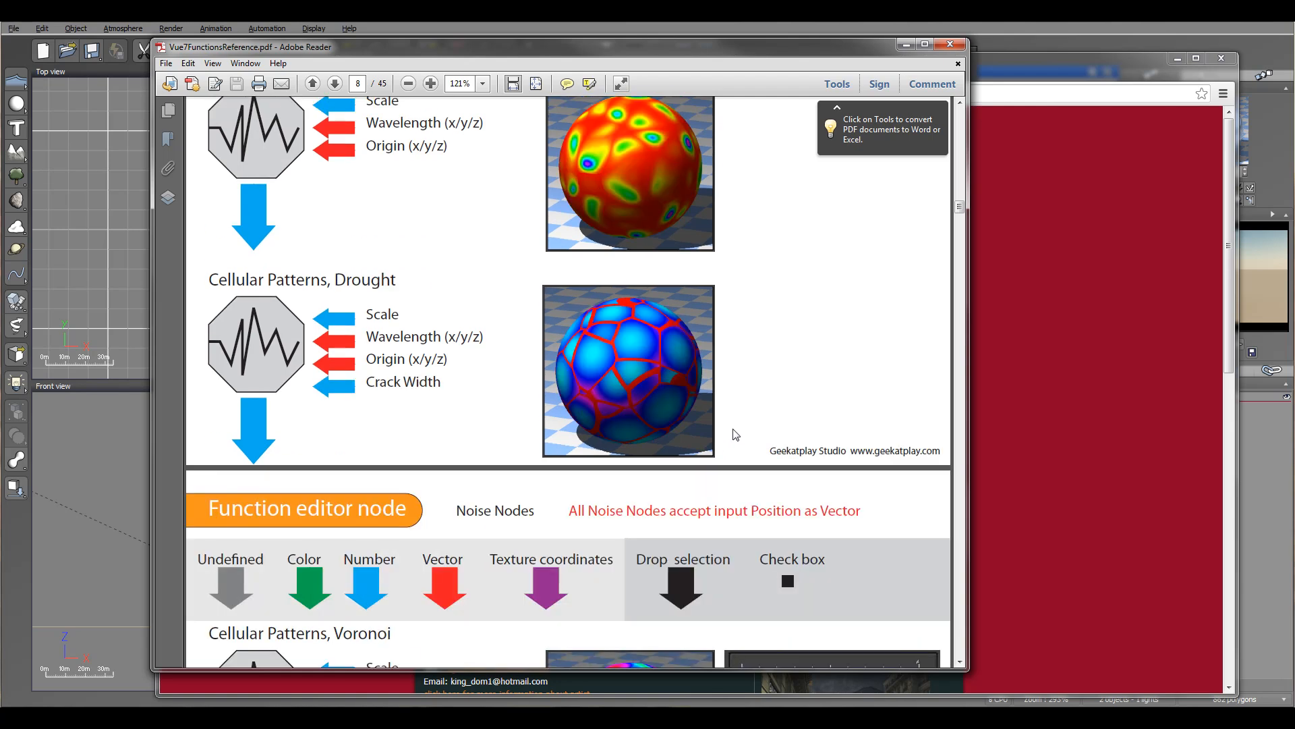
scroll(735, 437, "down", 4)
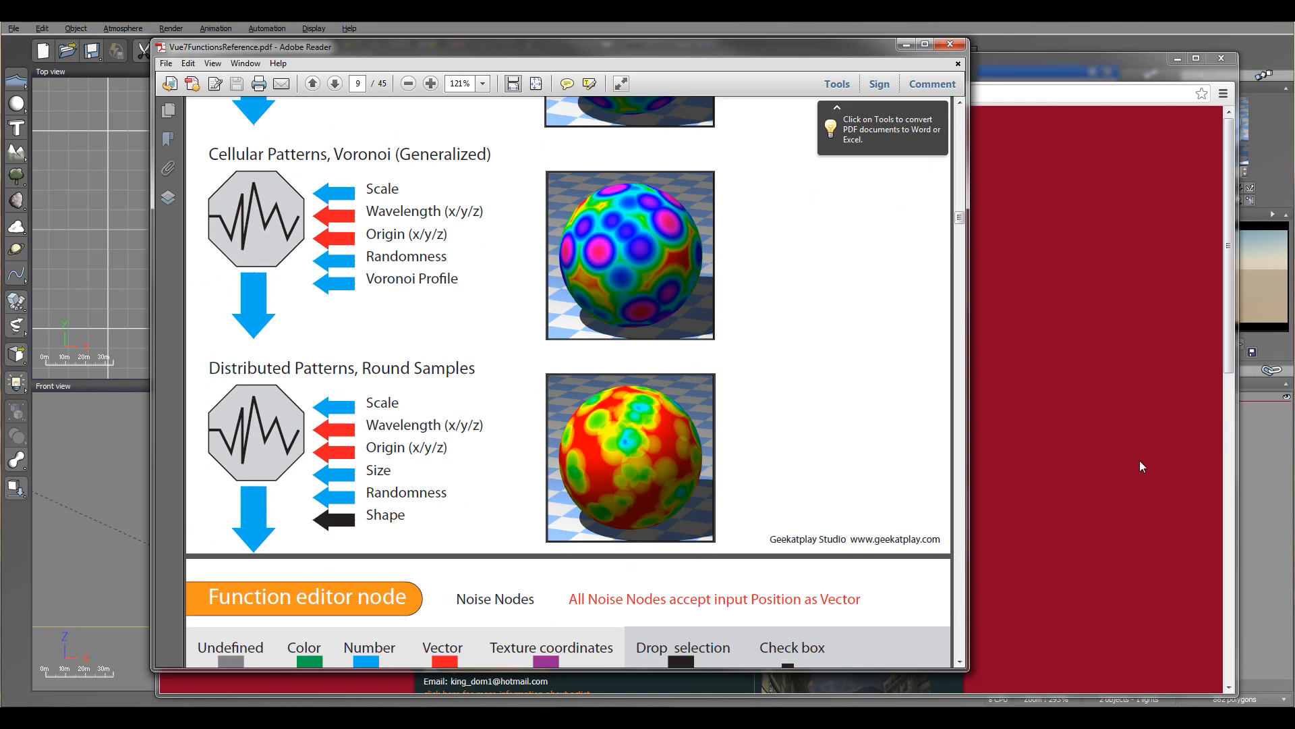
scroll(966, 540, "down", 10)
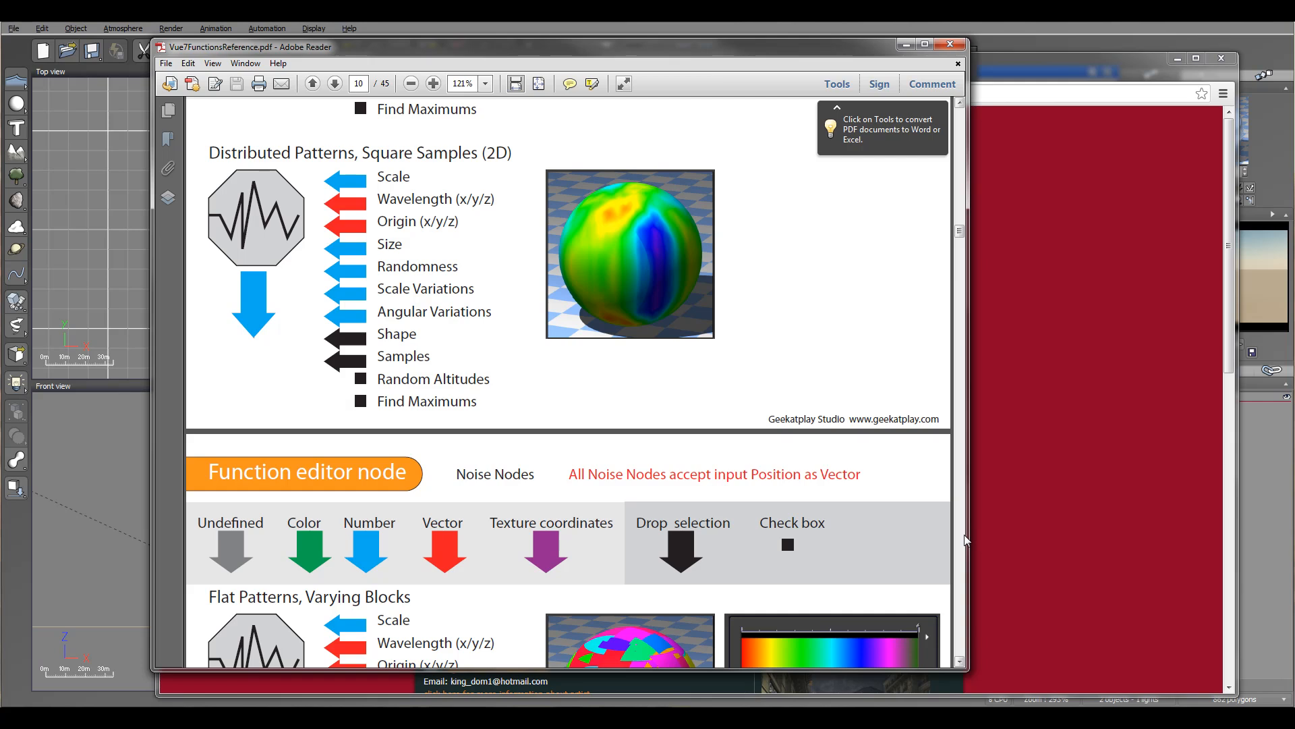
scroll(966, 540, "down", 10)
scroll(966, 540, "down", 20)
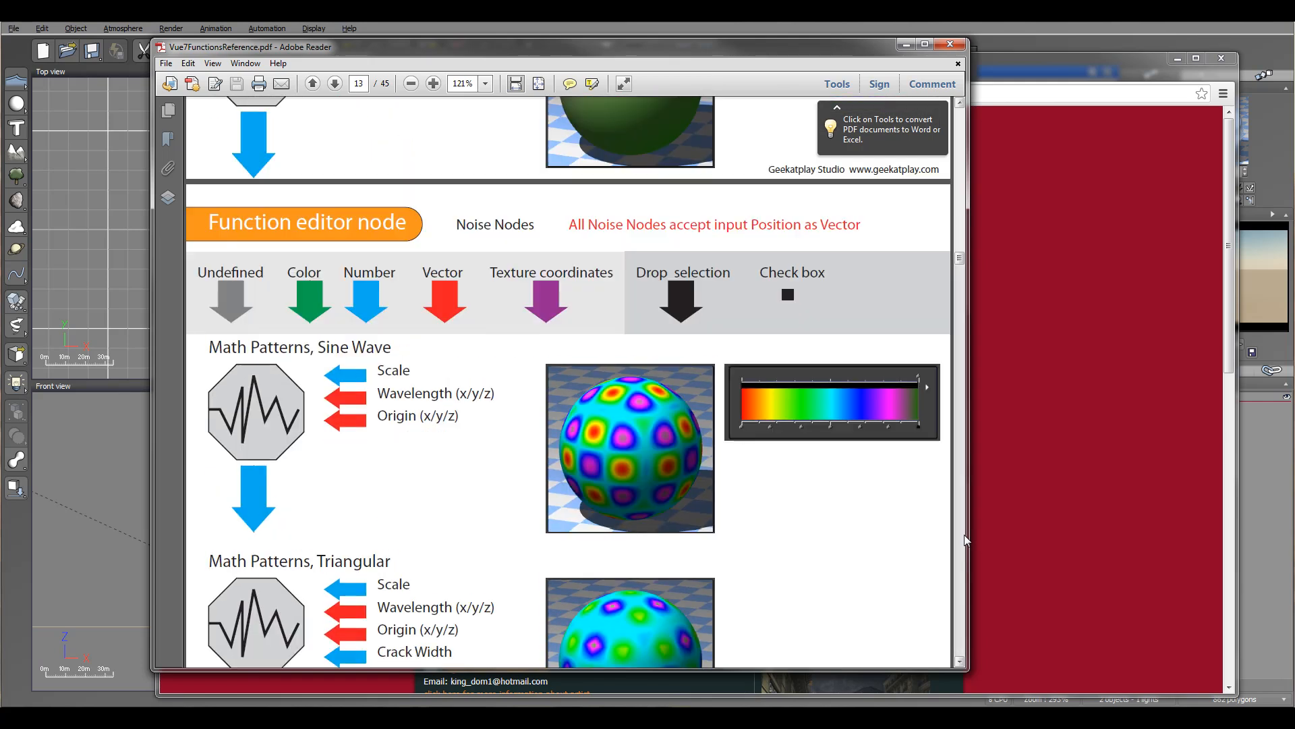
scroll(966, 540, "down", 8)
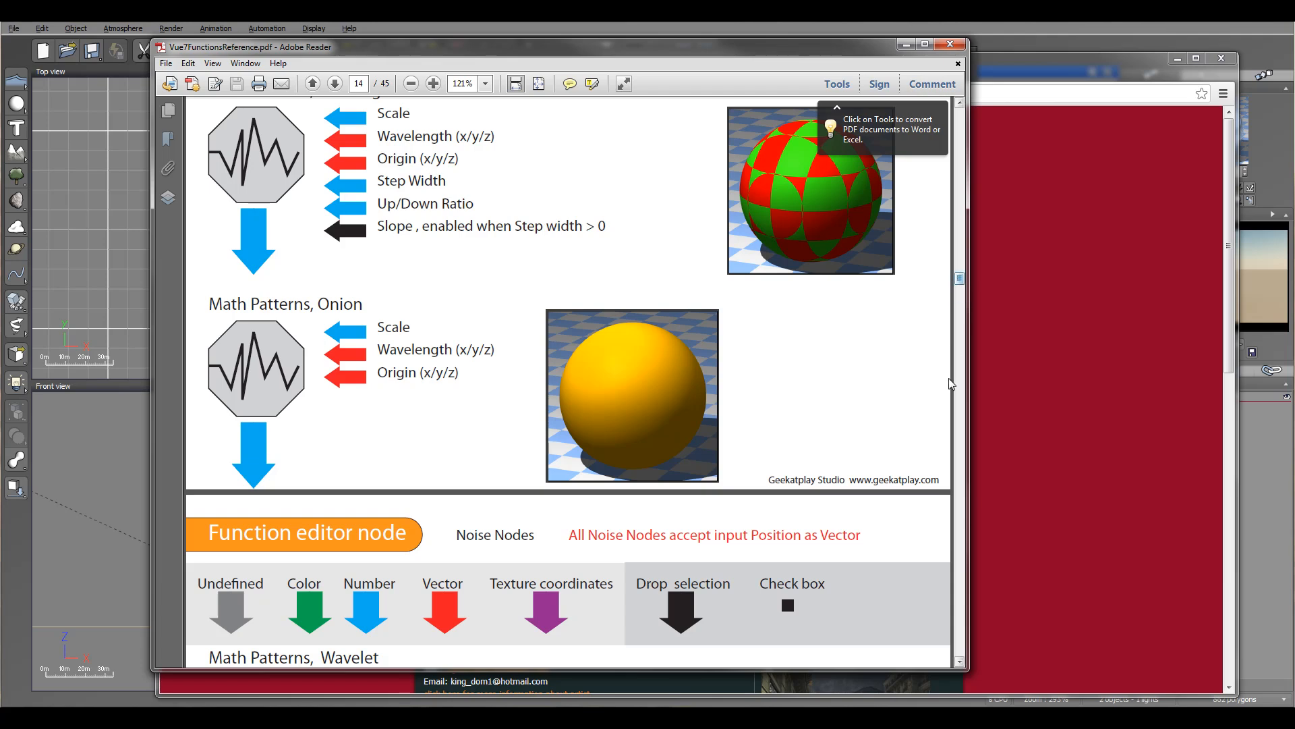
scroll(958, 507, "down", 8)
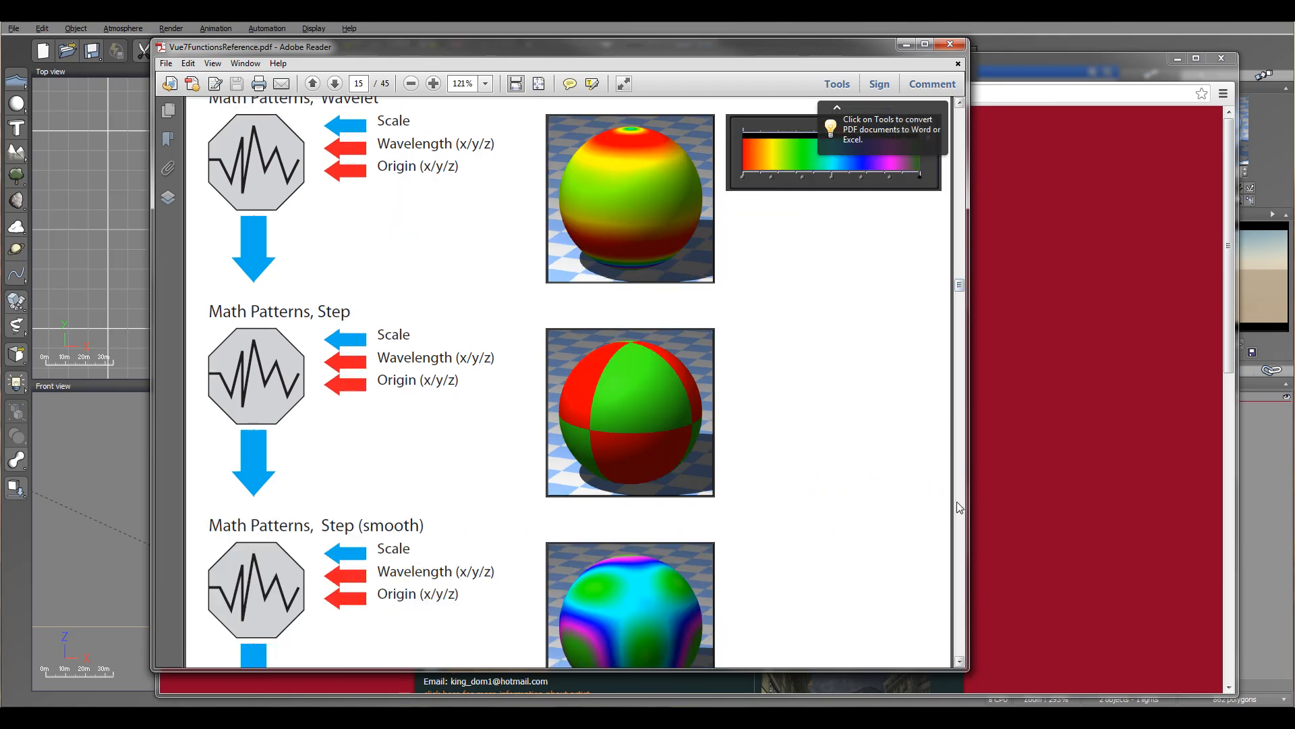
scroll(958, 506, "down", 15)
scroll(958, 507, "down", 20)
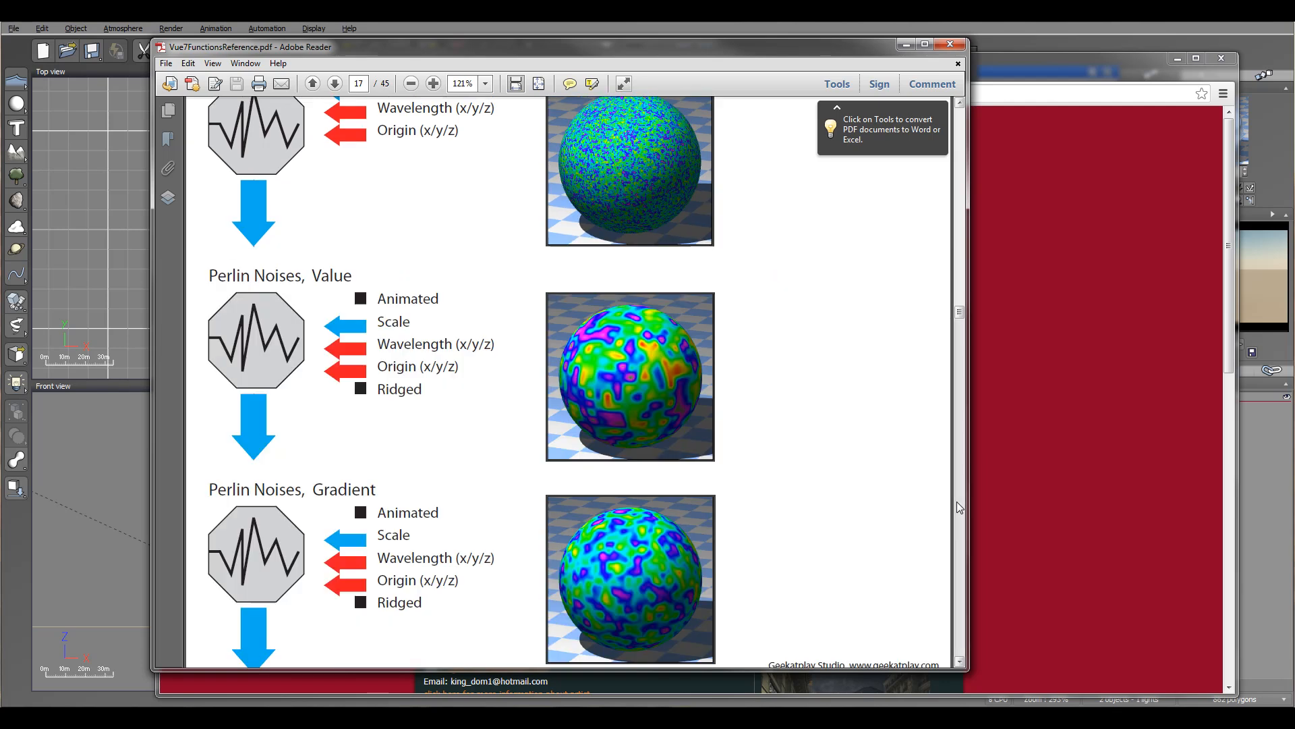
scroll(957, 507, "down", 20)
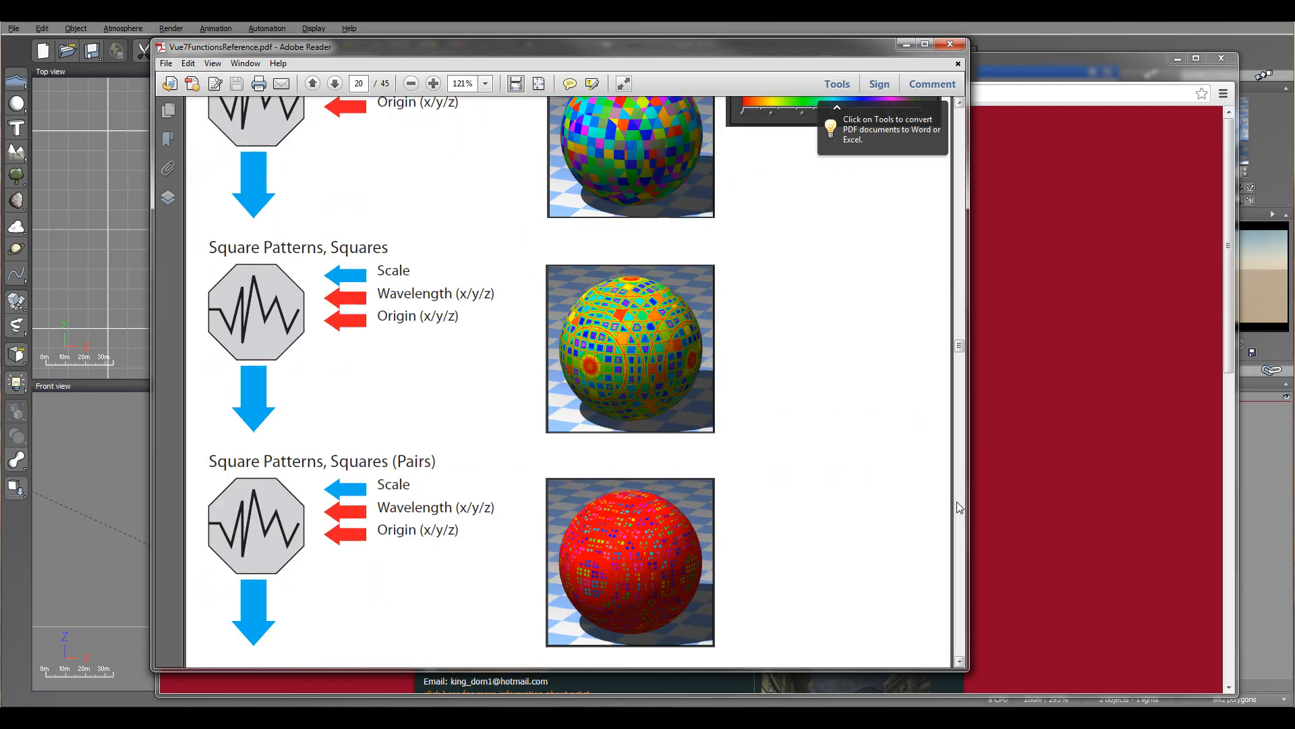
Look through the Fractal Nodes section of the function reference, from Simple Fractal to Three Noise Fractal
scroll(958, 507, "down", 5)
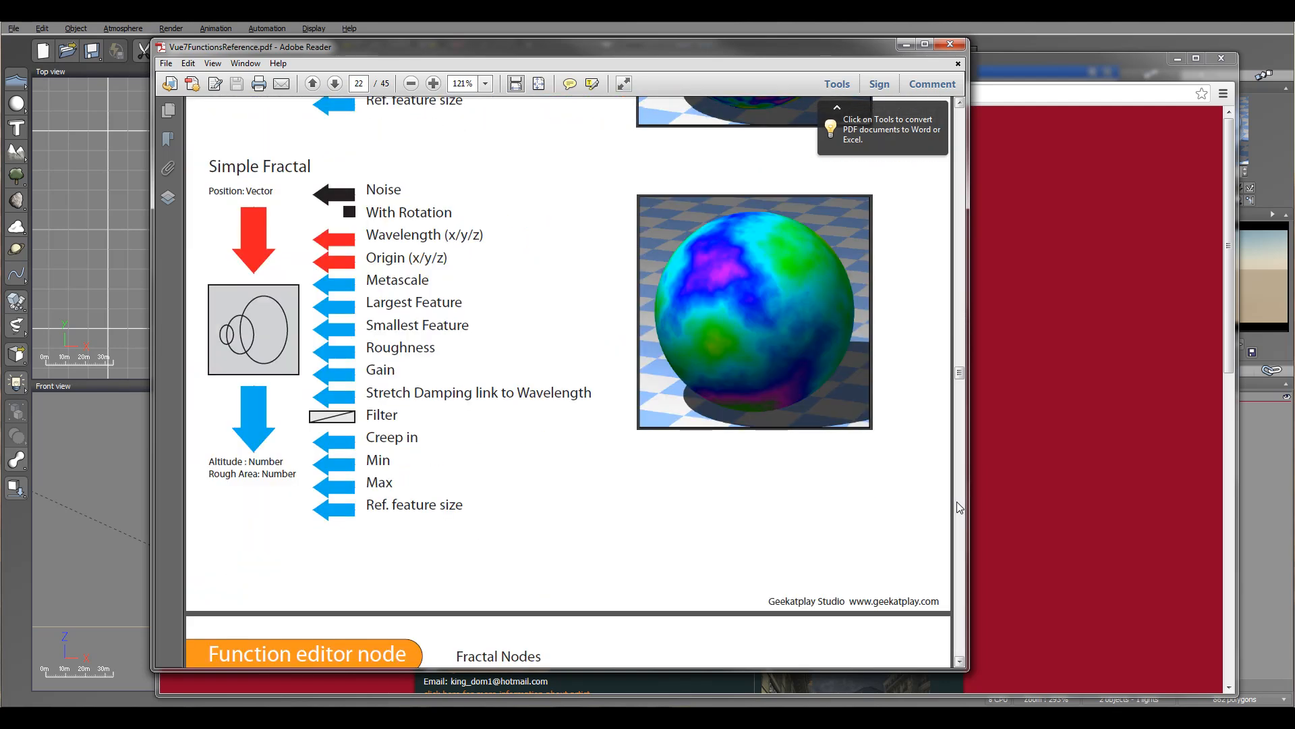
scroll(957, 508, "down", 5)
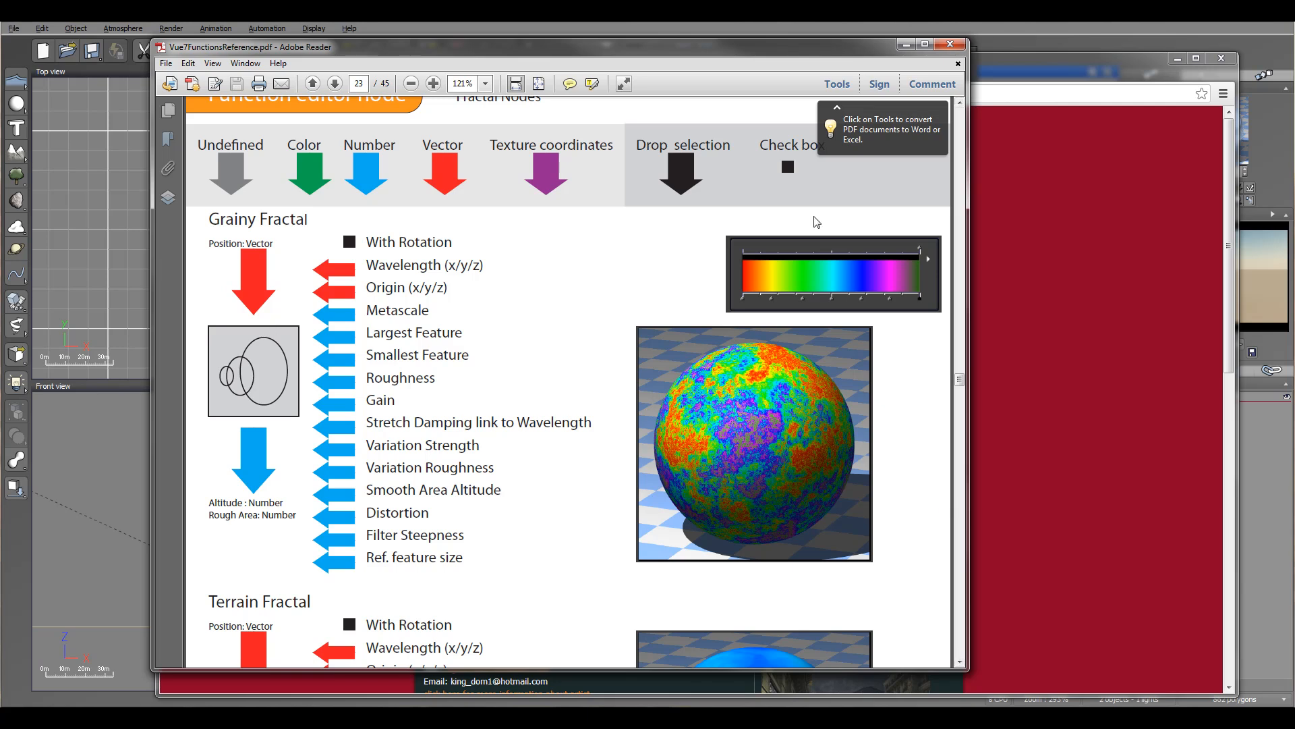
scroll(962, 641, "down", 5)
scroll(961, 641, "down", 10)
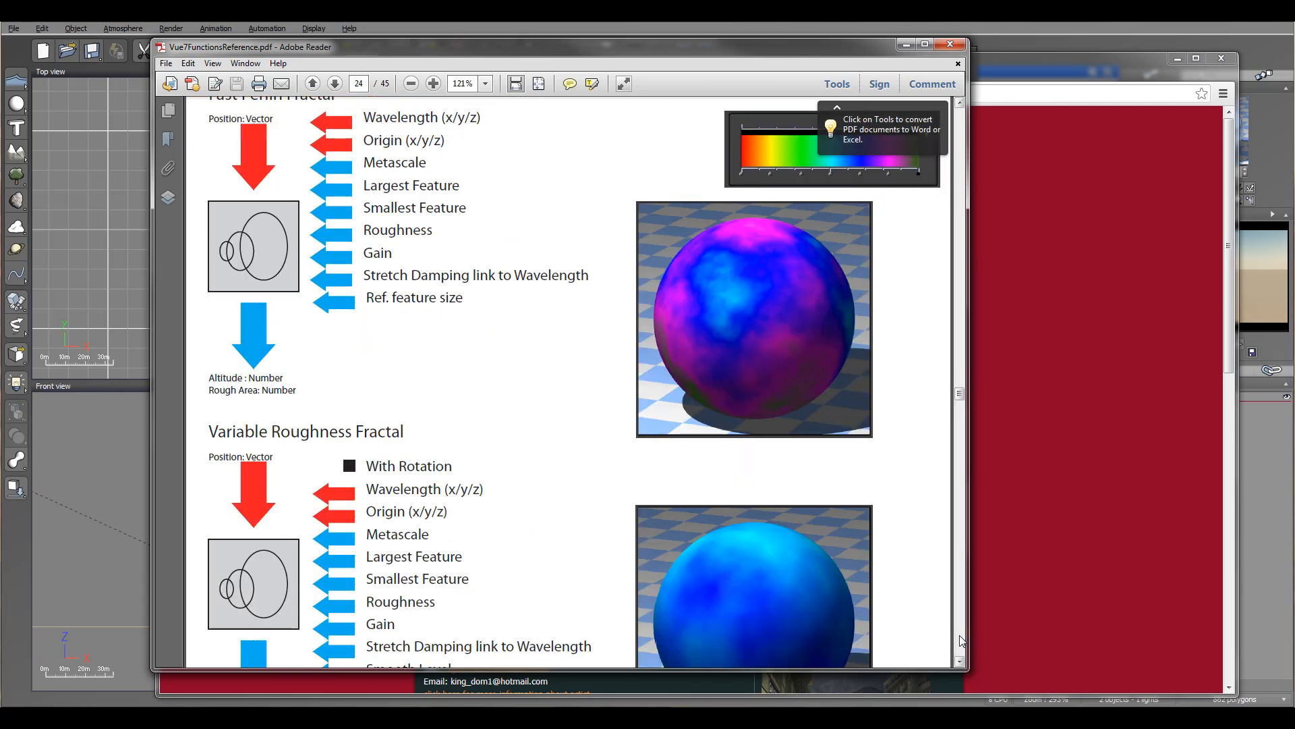
scroll(957, 598, "down", 5)
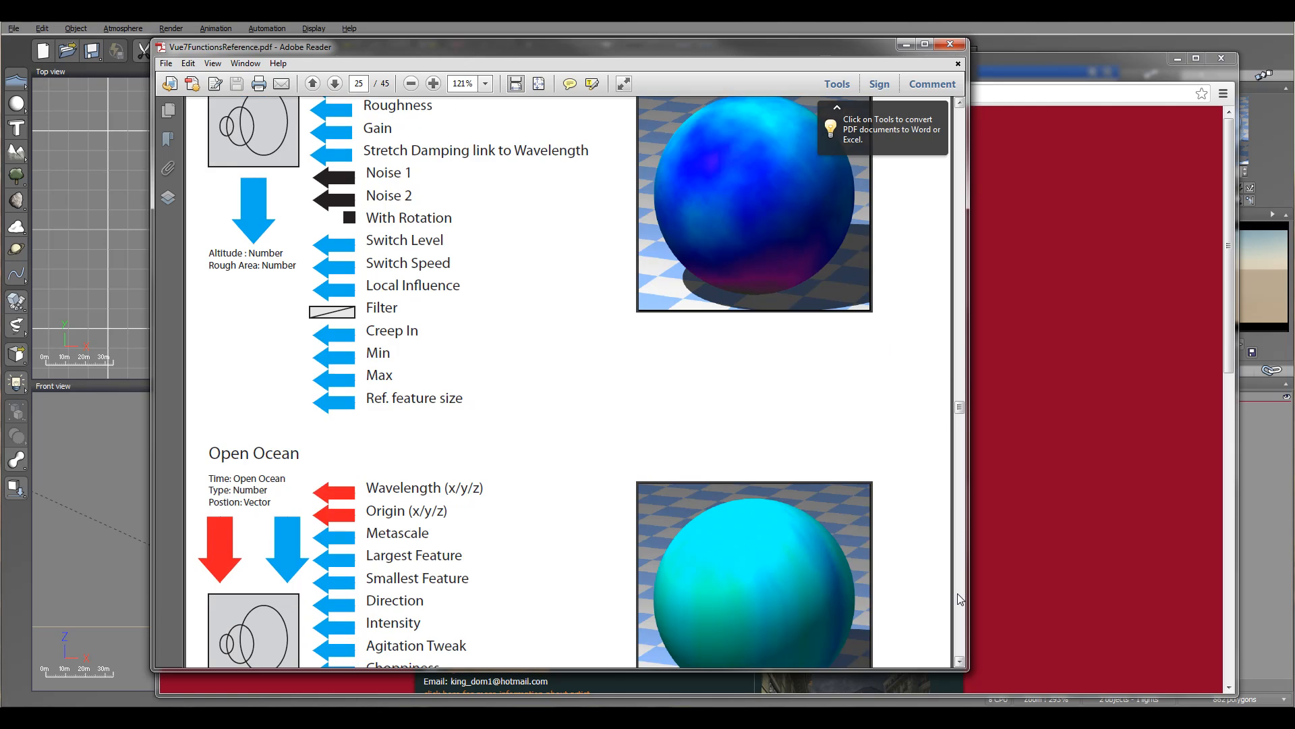
scroll(962, 599, "down", 5)
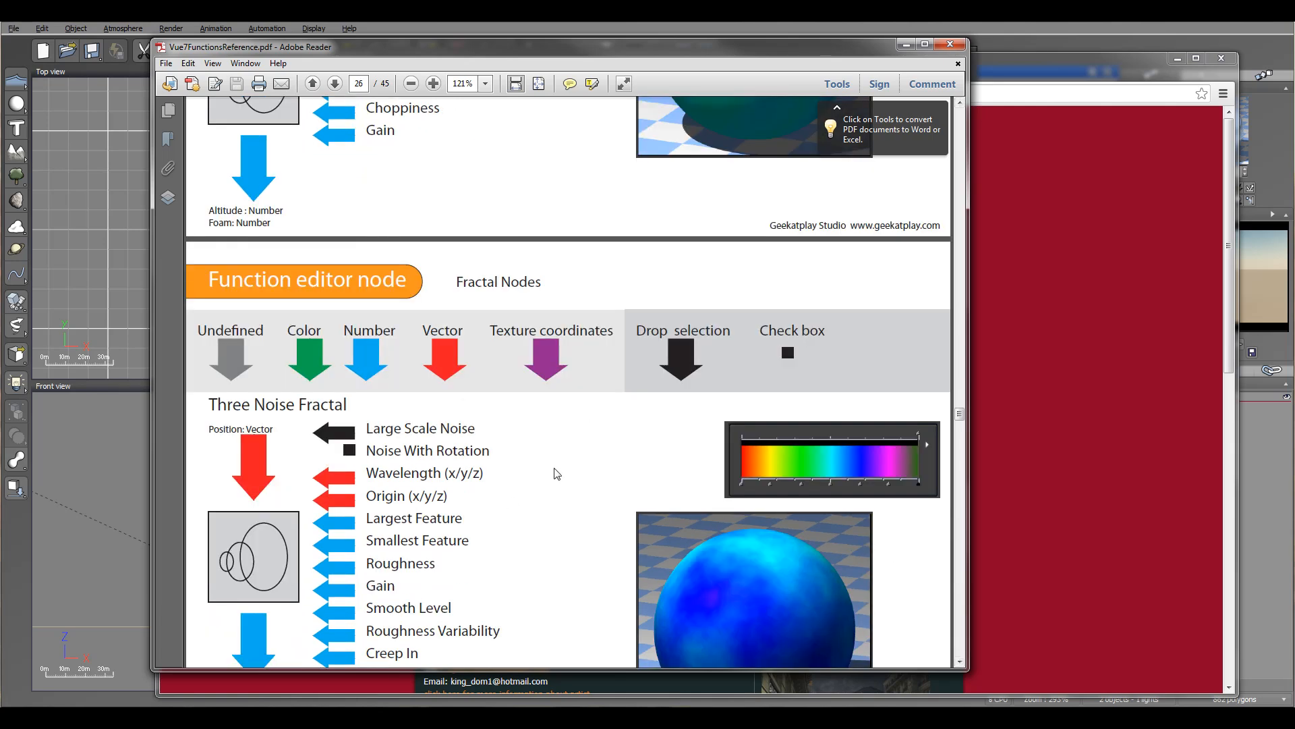
scroll(558, 467, "down", 3)
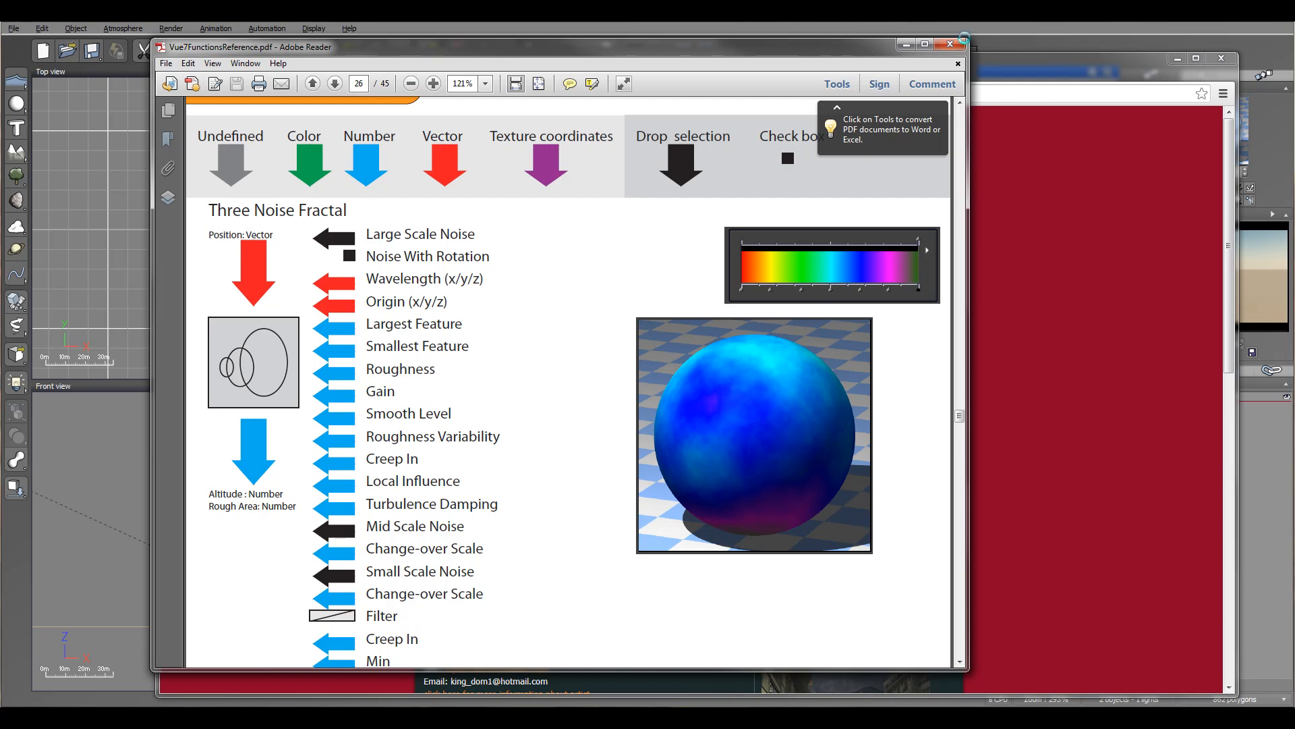
Switch back to Vue's Function Editor, add a fractal node, and set its type to Terrain Fractal (v2)
left_click(905, 46)
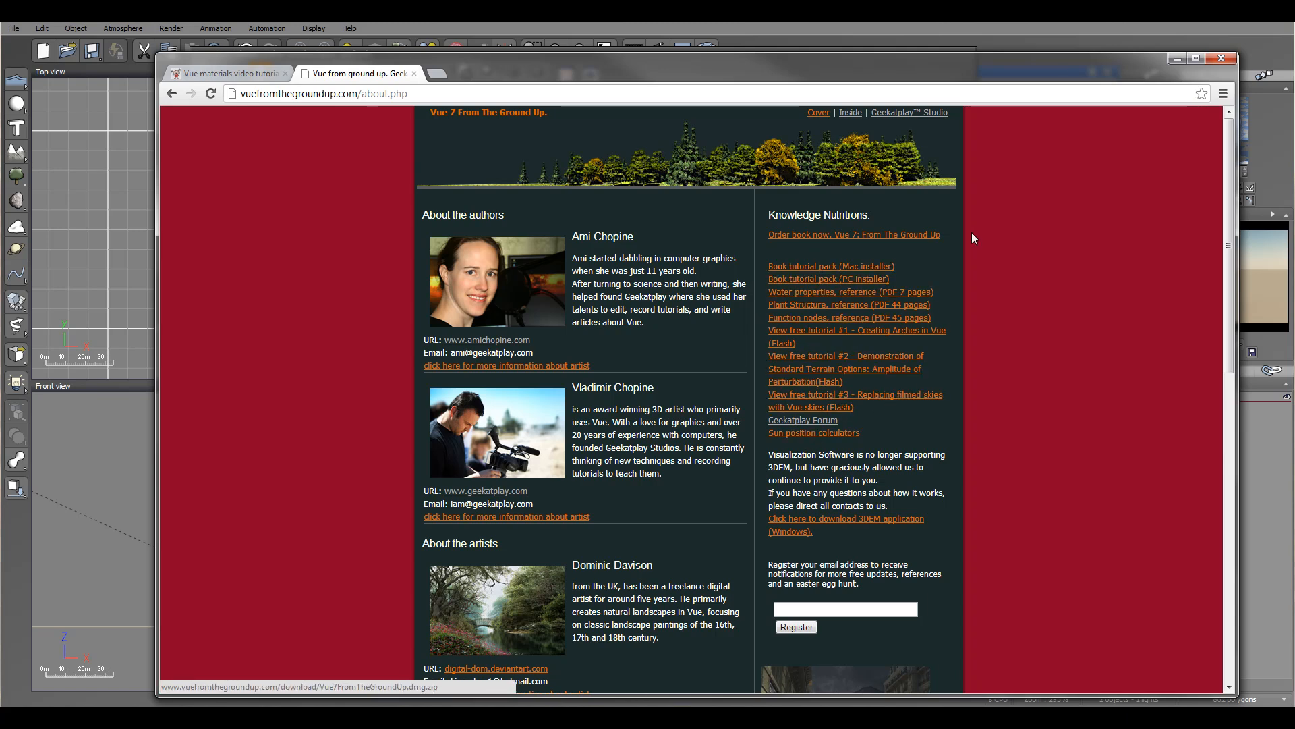
left_click(1175, 59)
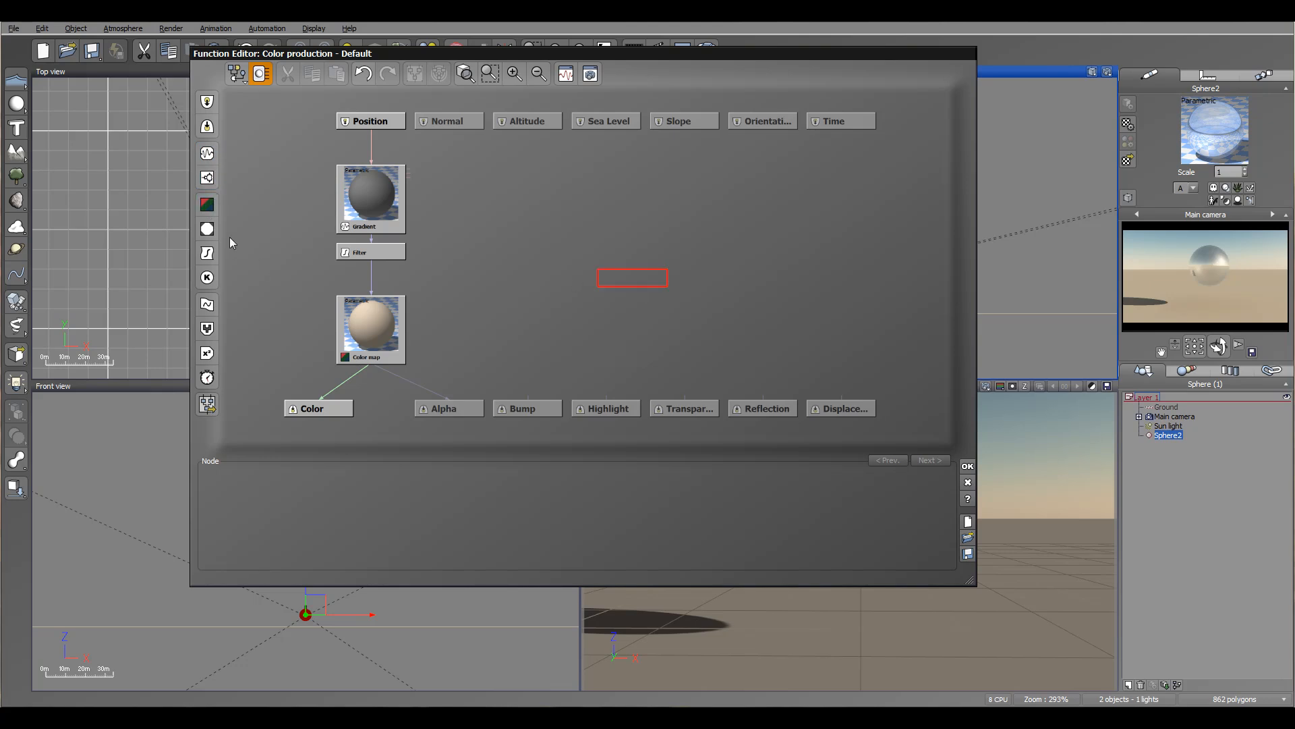
left_click(208, 177)
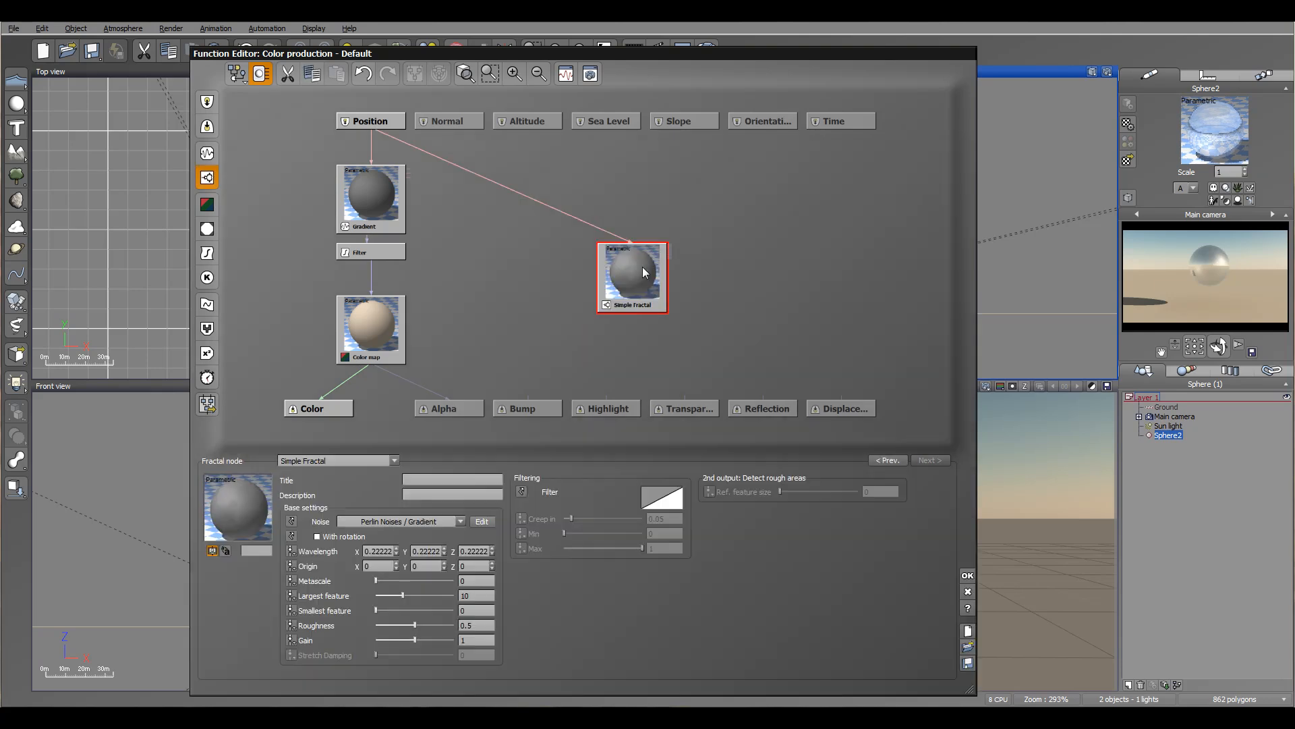
left_click_drag(624, 276, 603, 255)
left_click(394, 461)
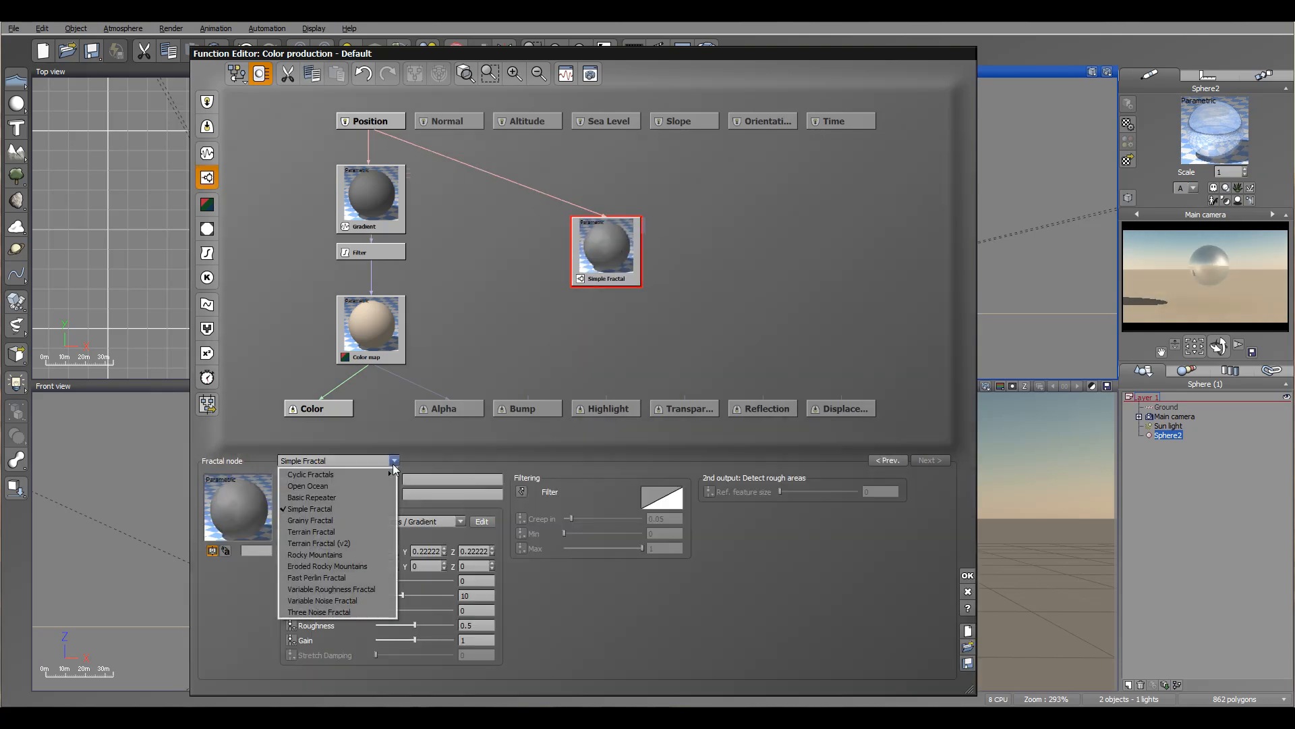
left_click(344, 548)
Widen and reposition the Function Editor window to fit all the fractal settings, and place the Terrain Fractal node level with the Gradient node
left_click_drag(726, 301, 668, 294)
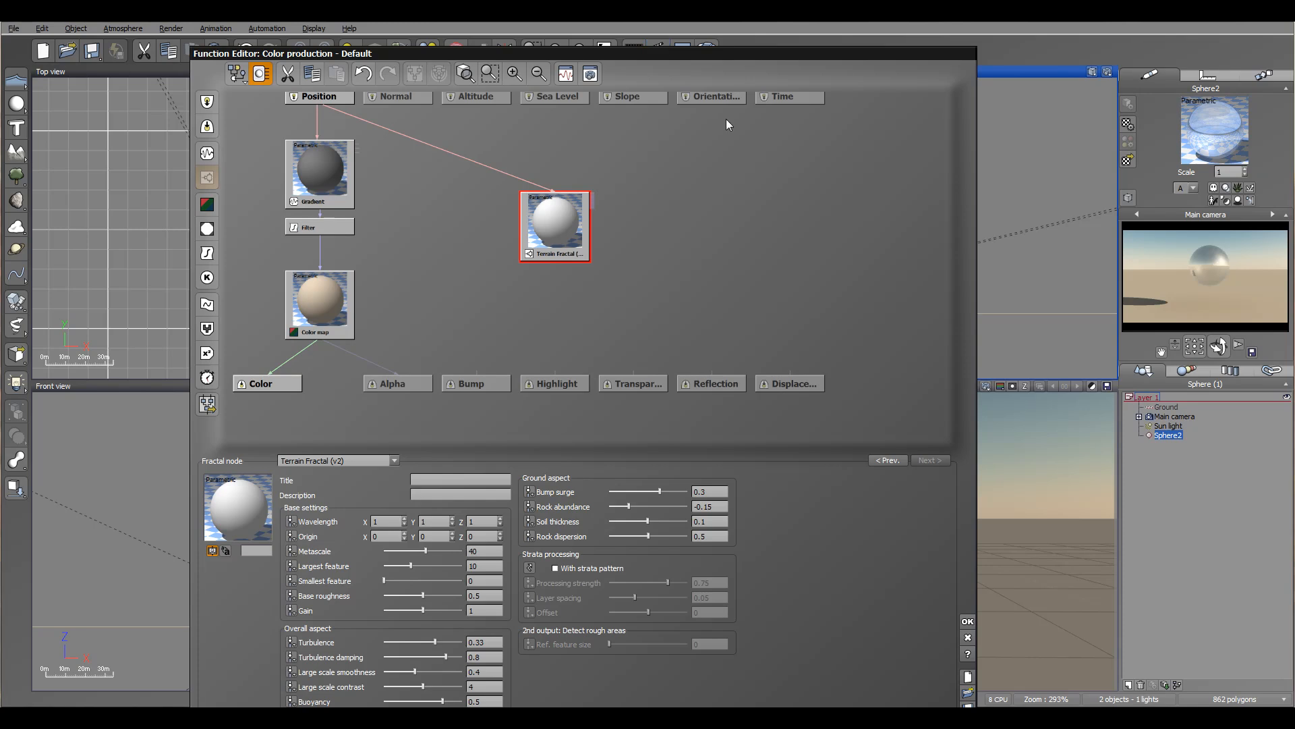
left_click_drag(981, 353, 1121, 353)
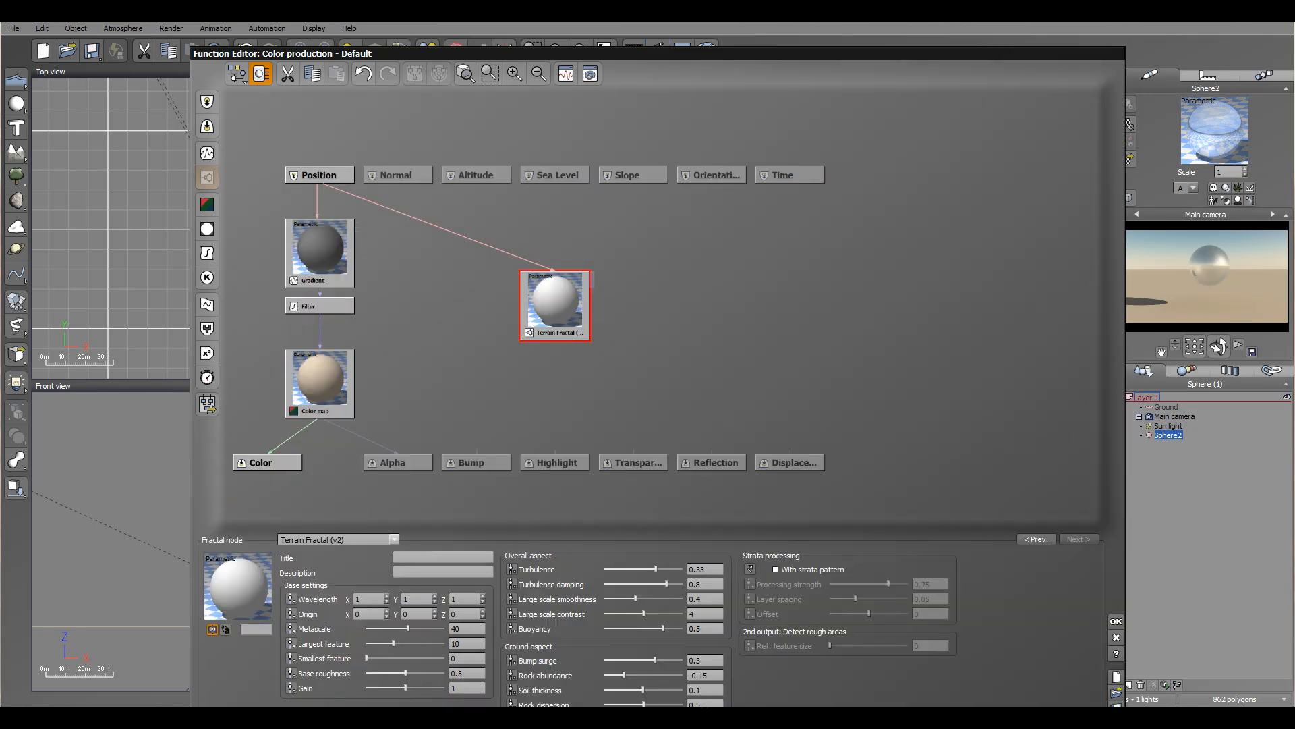
left_click_drag(713, 58, 678, 22)
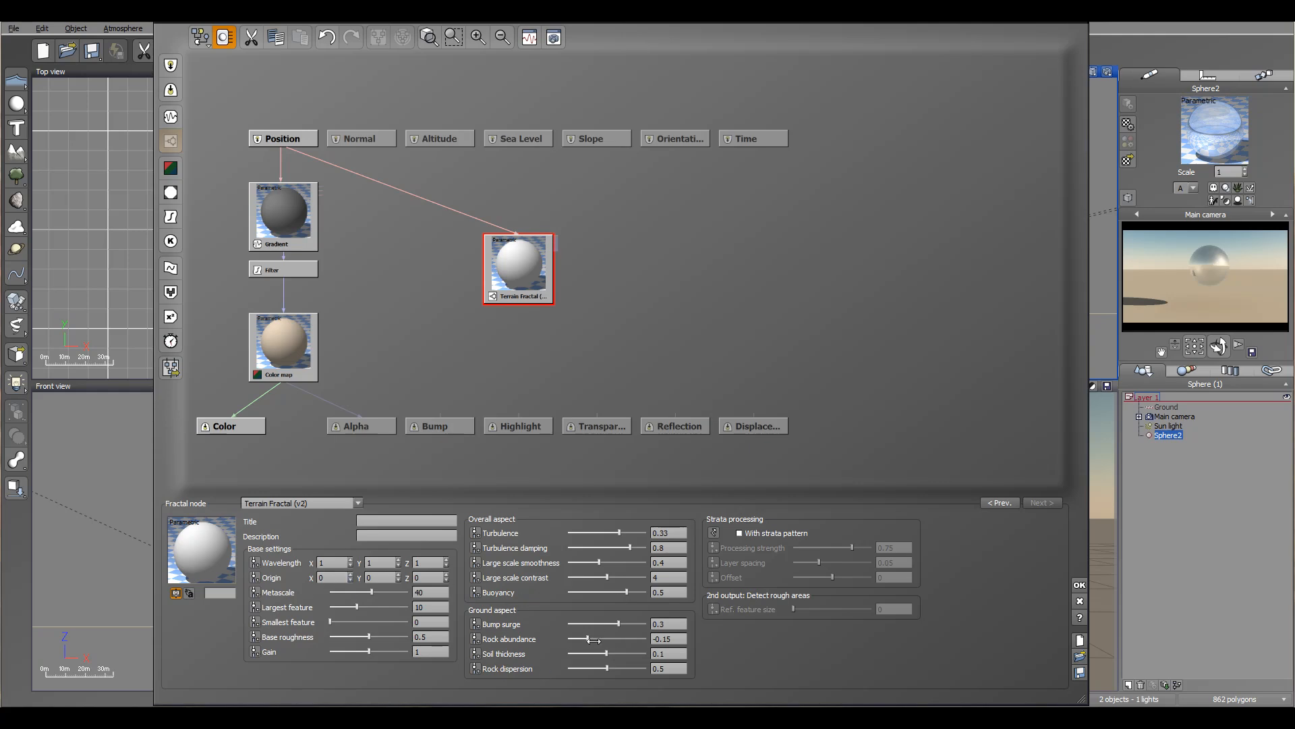
left_click_drag(515, 283, 464, 233)
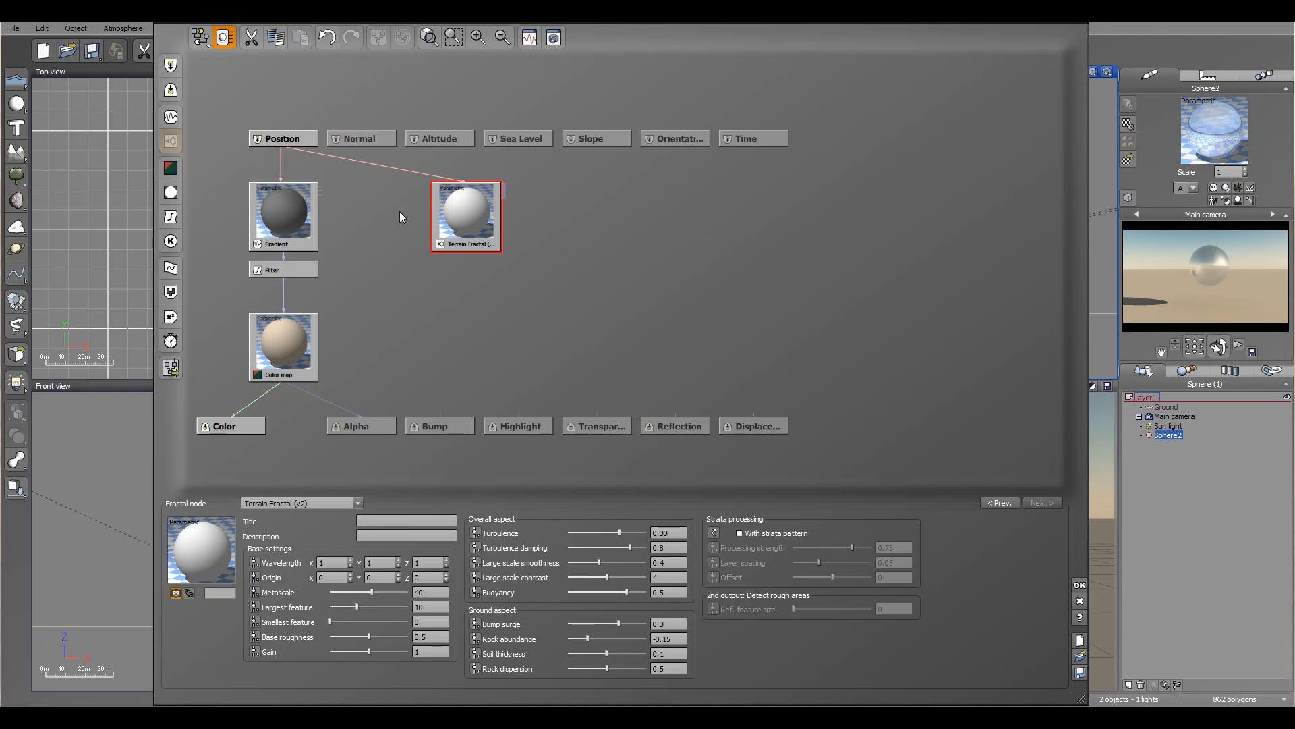
Add an unconnected Color map node beside the Terrain Fractal node, slightly lower than it
left_click(552, 224)
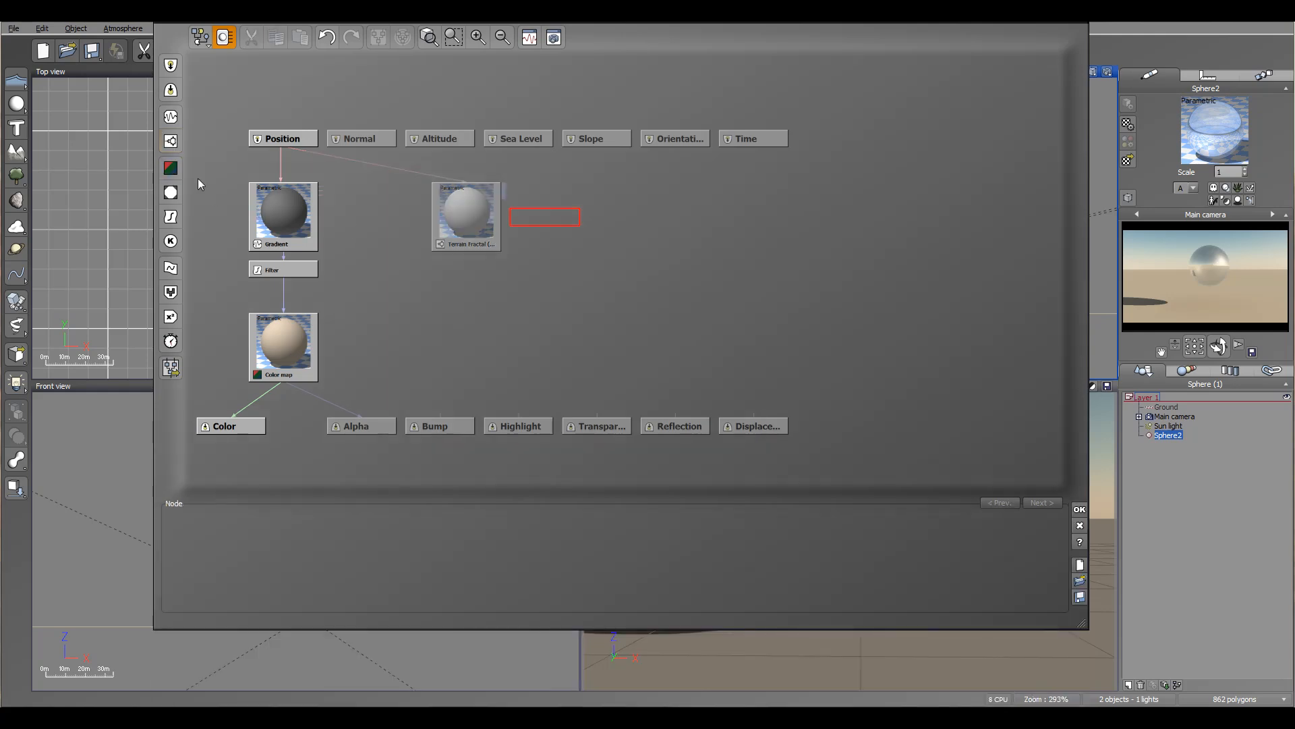
left_click(170, 169)
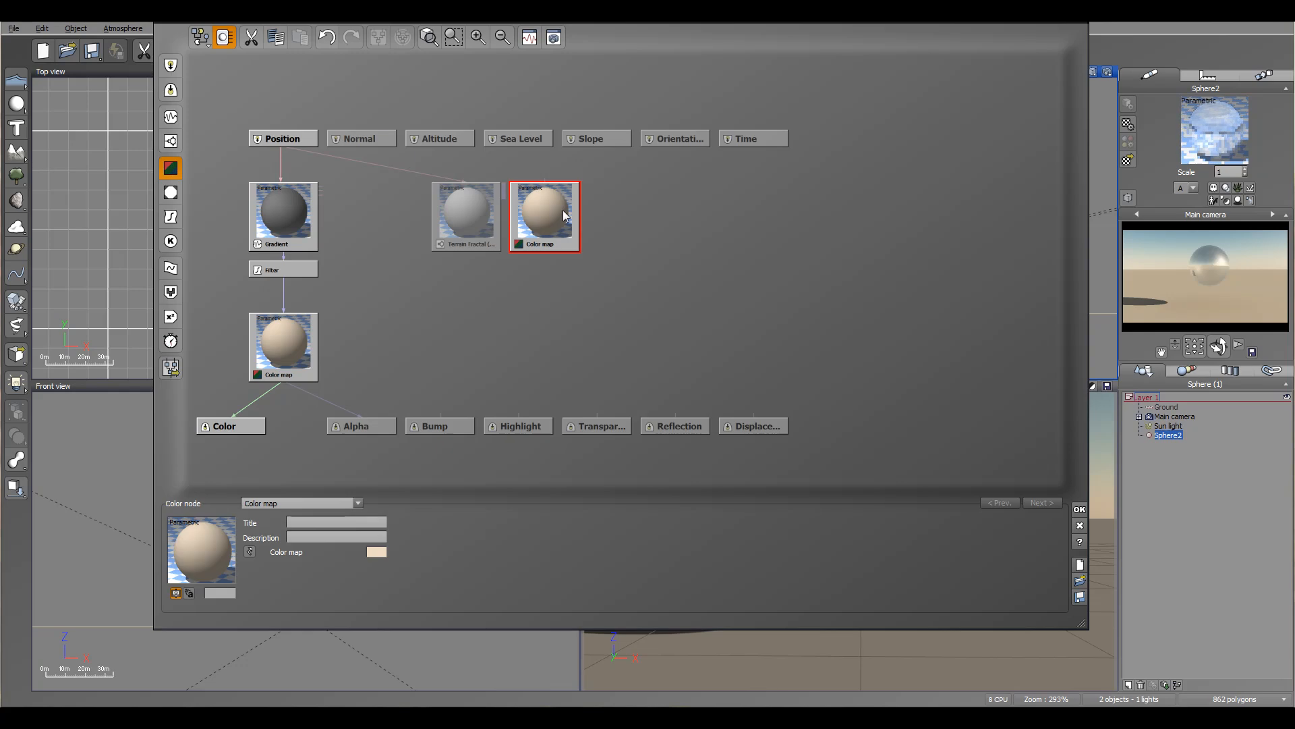
left_click_drag(563, 209, 615, 235)
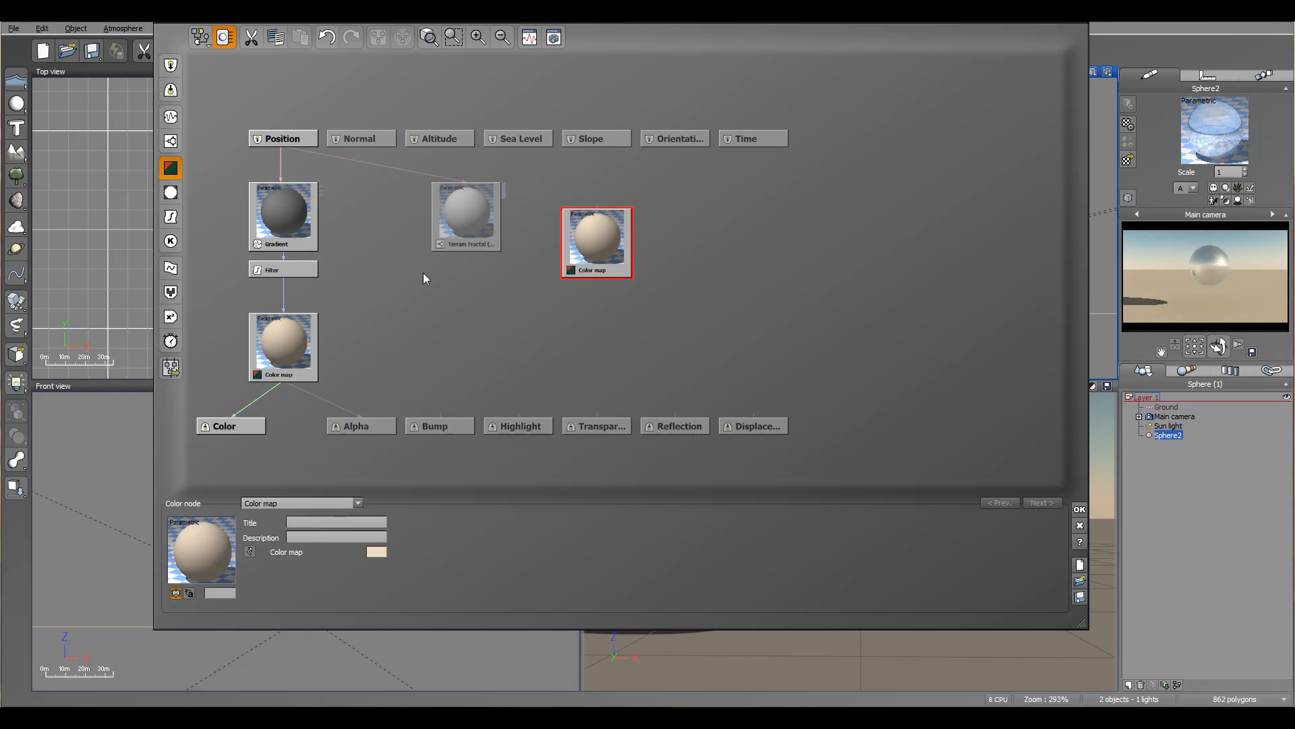
Inspect the color map of the node feeding the Color output in the Color Map Editor, and close it without changes
left_click(299, 362)
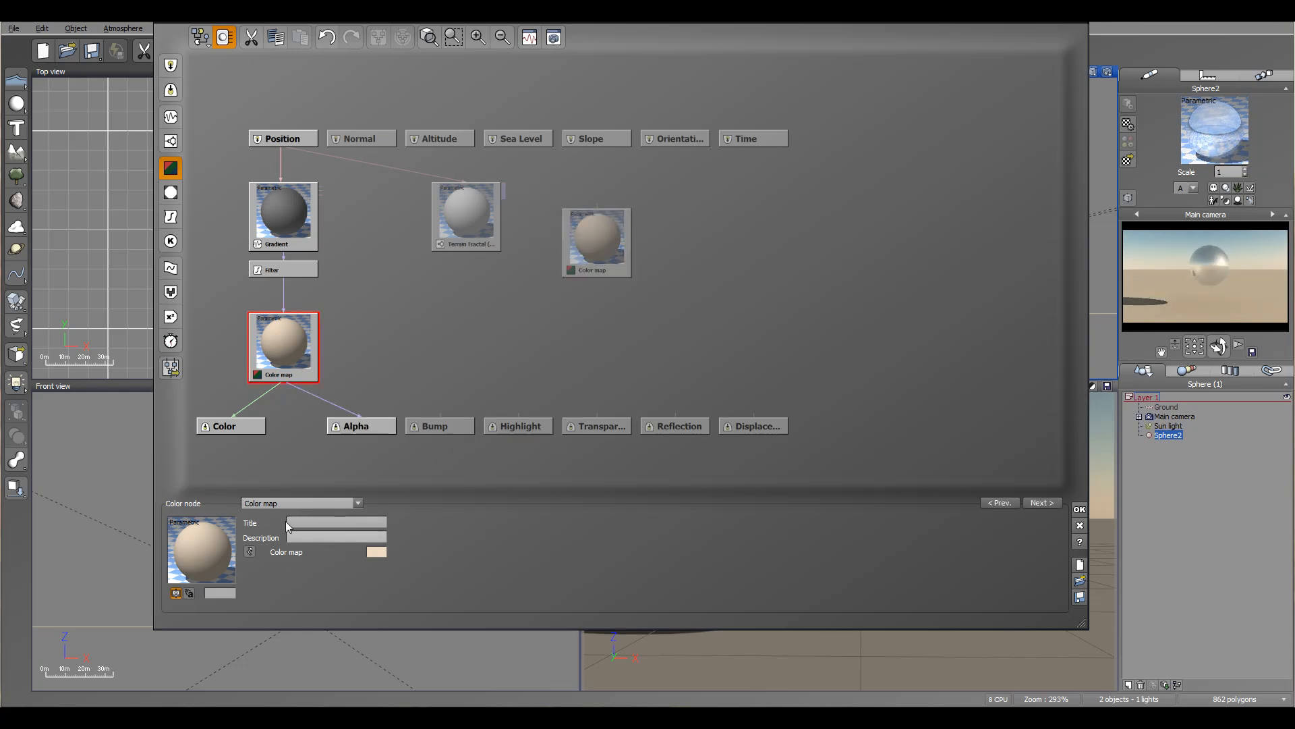
right_click(376, 552)
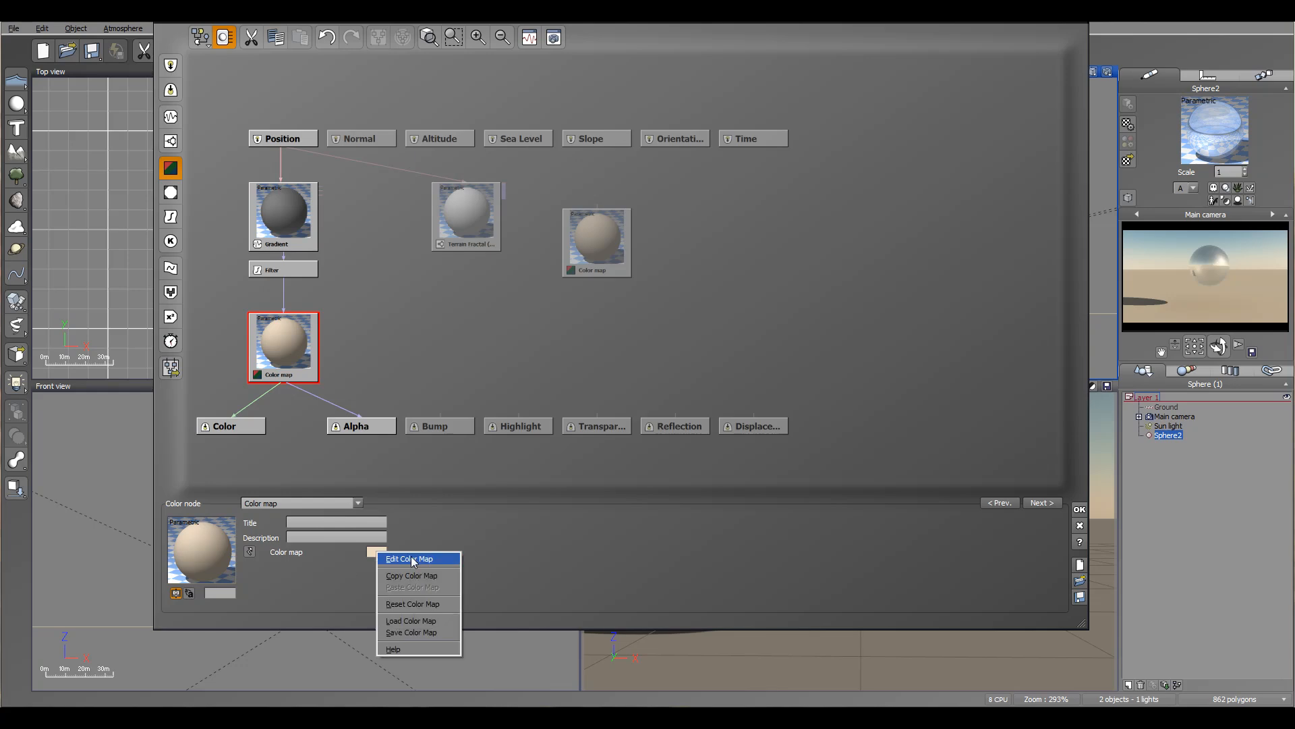
left_click(411, 557)
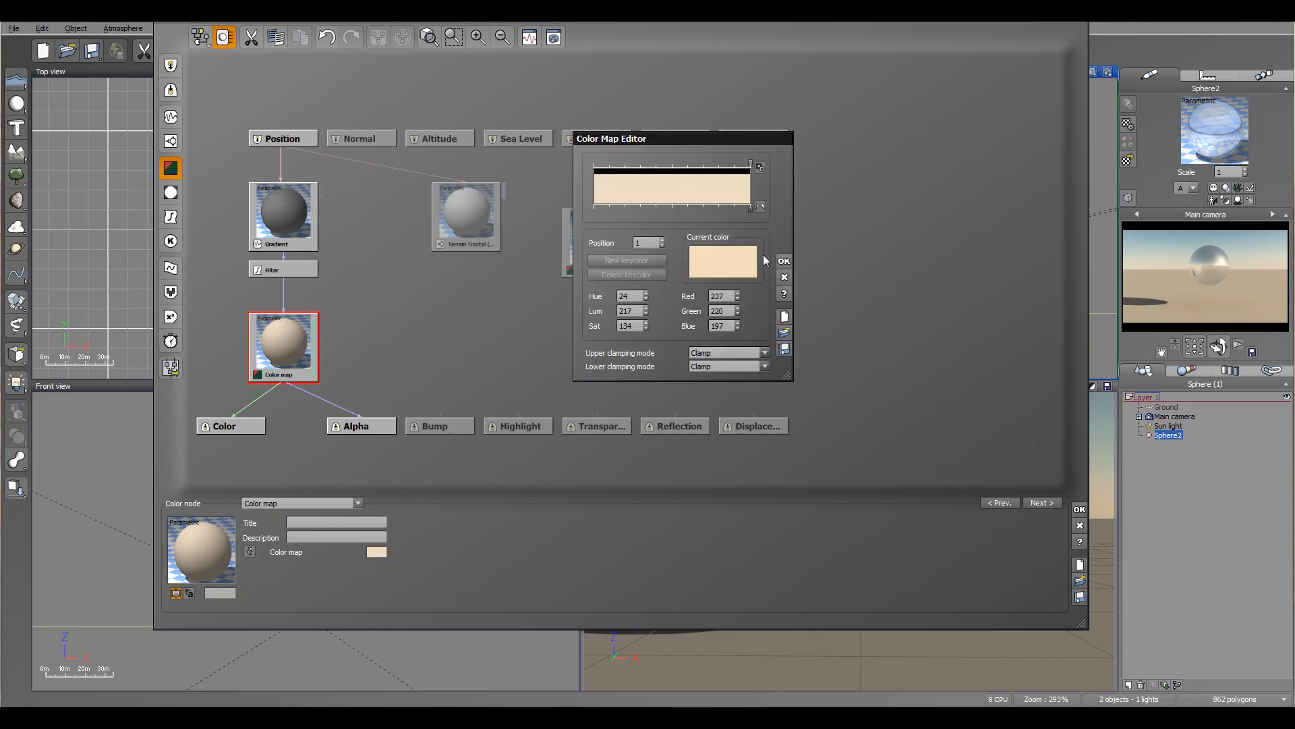
left_click(785, 277)
Load the SandStone preset from the Rocks and Grass collection into the connected Color map node
left_click(374, 551)
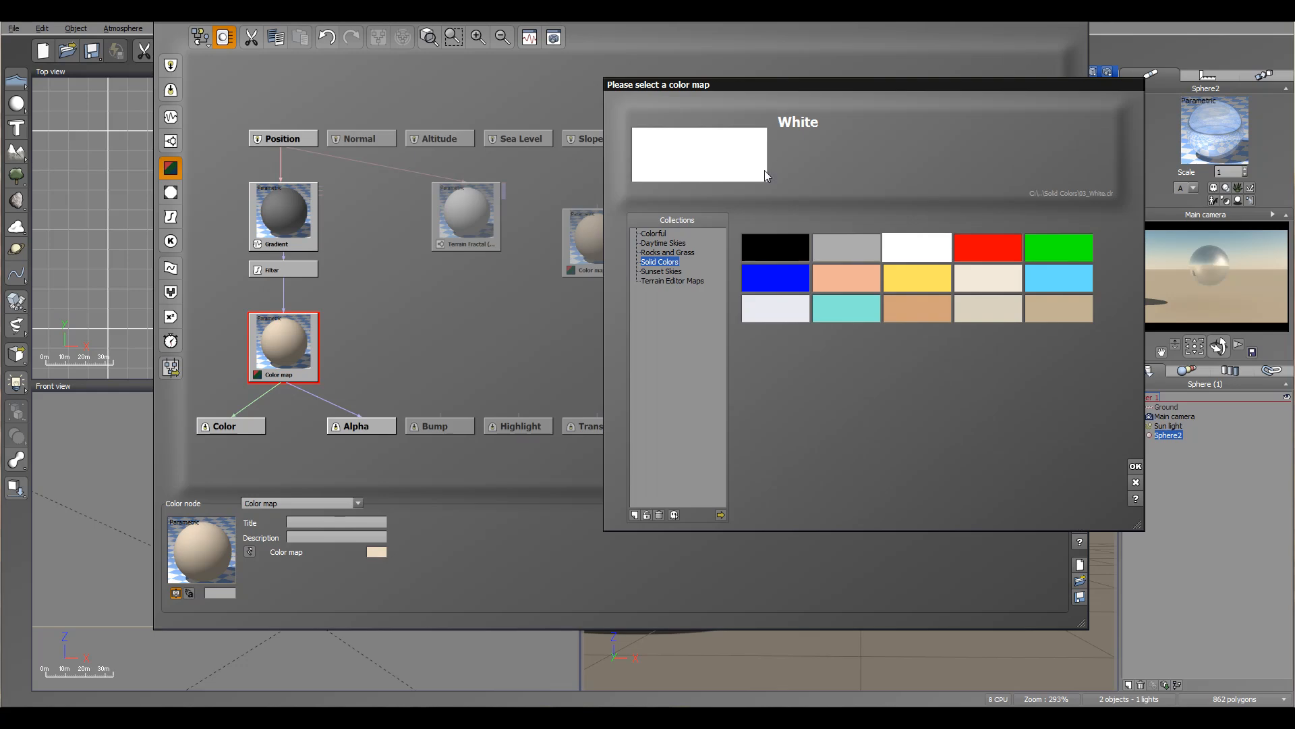
left_click(678, 252)
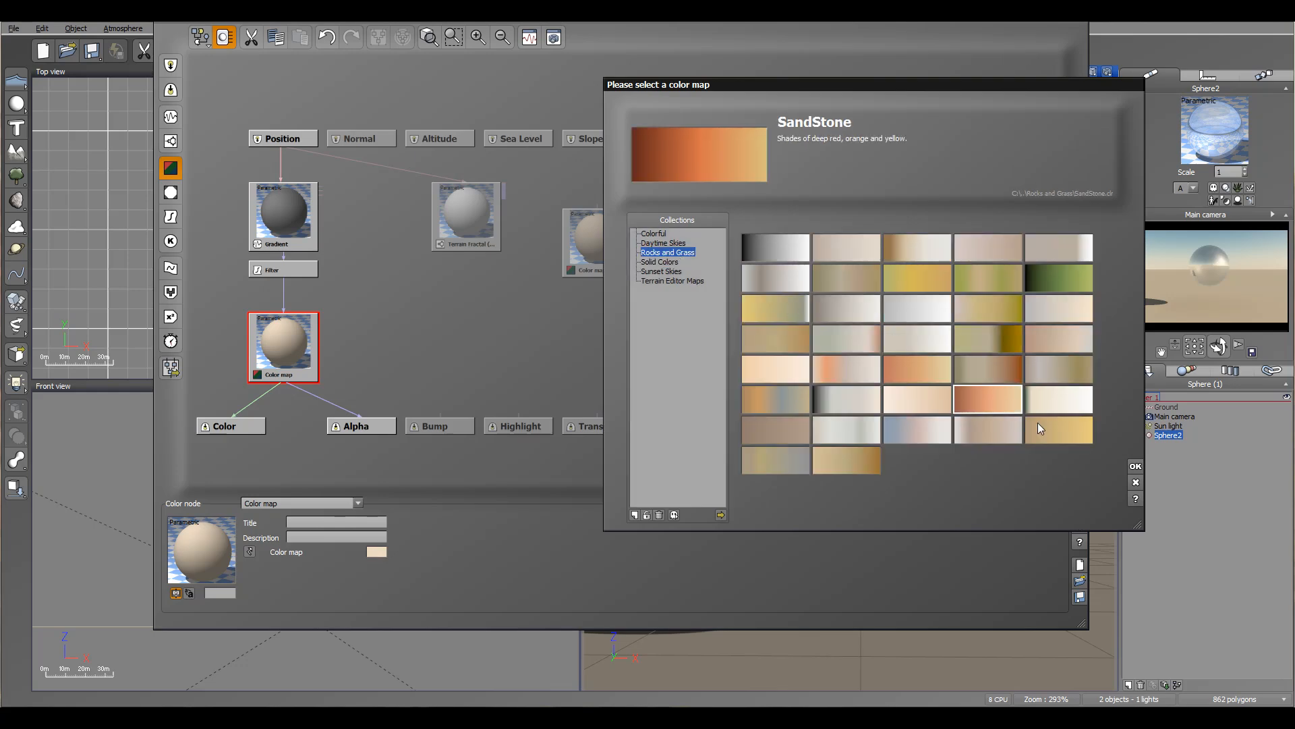
left_click(1135, 466)
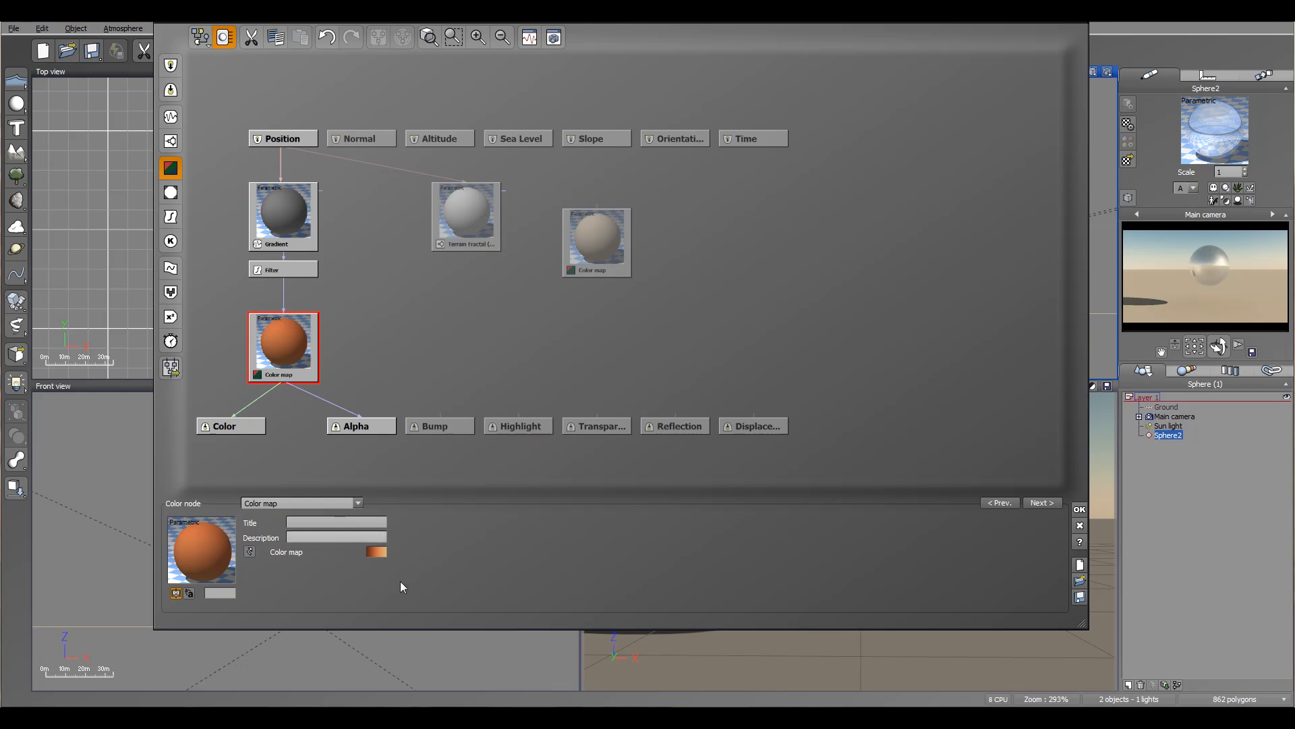
Browse the available texture map types on a temporary Projected Texture Map node beside the orange Color map node, and delete that node
left_click(388, 277)
left_click(178, 196)
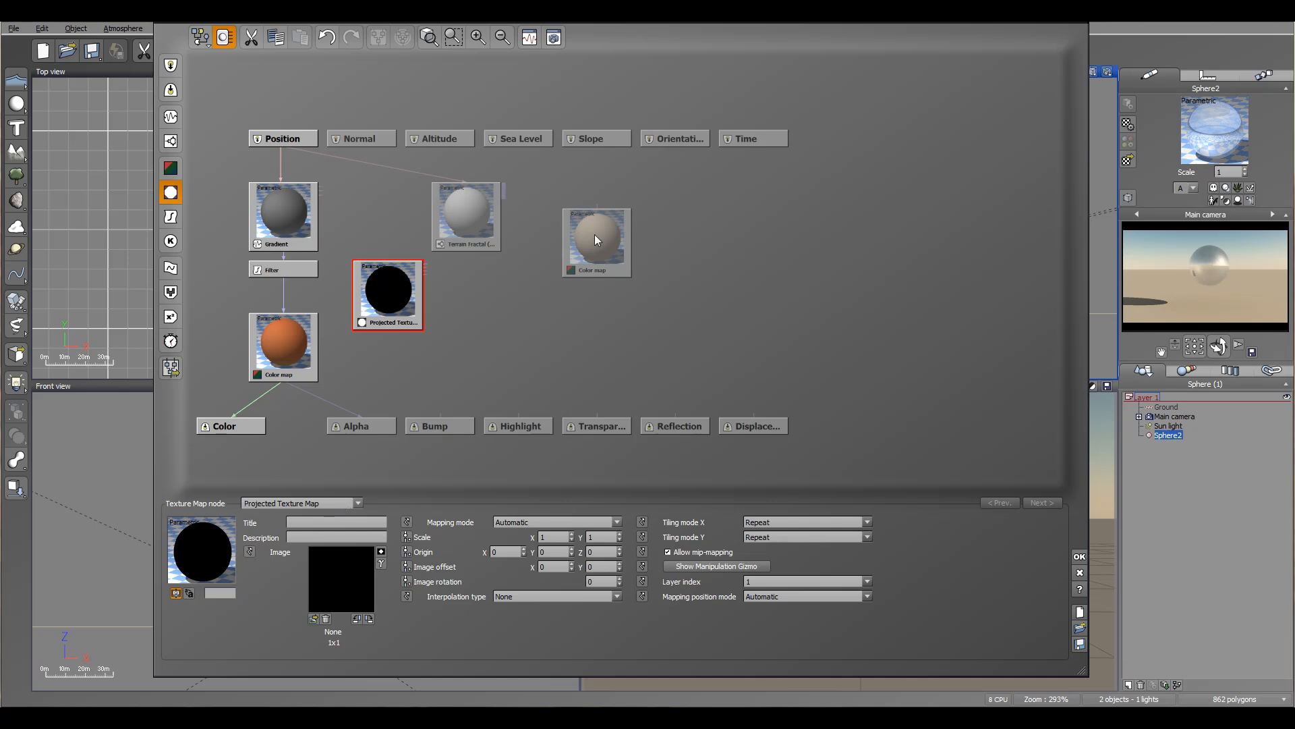
left_click_drag(407, 279, 407, 330)
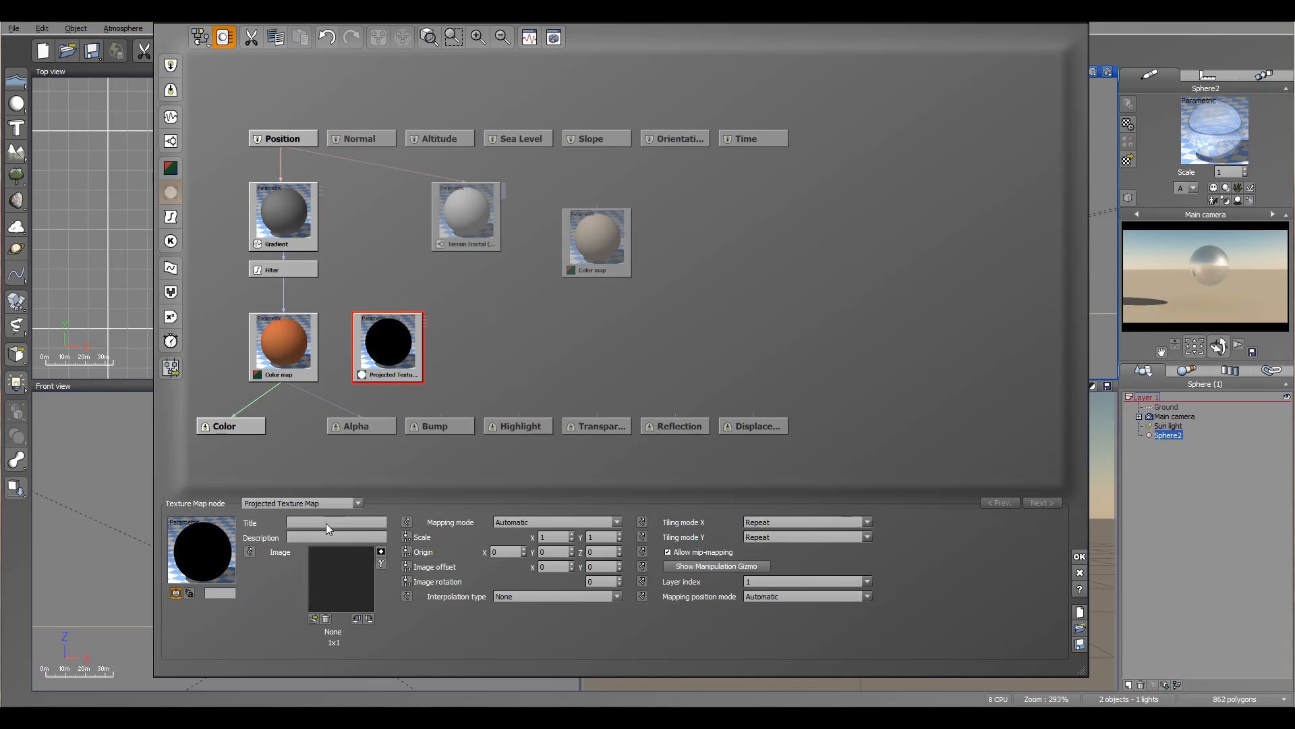
left_click(341, 504)
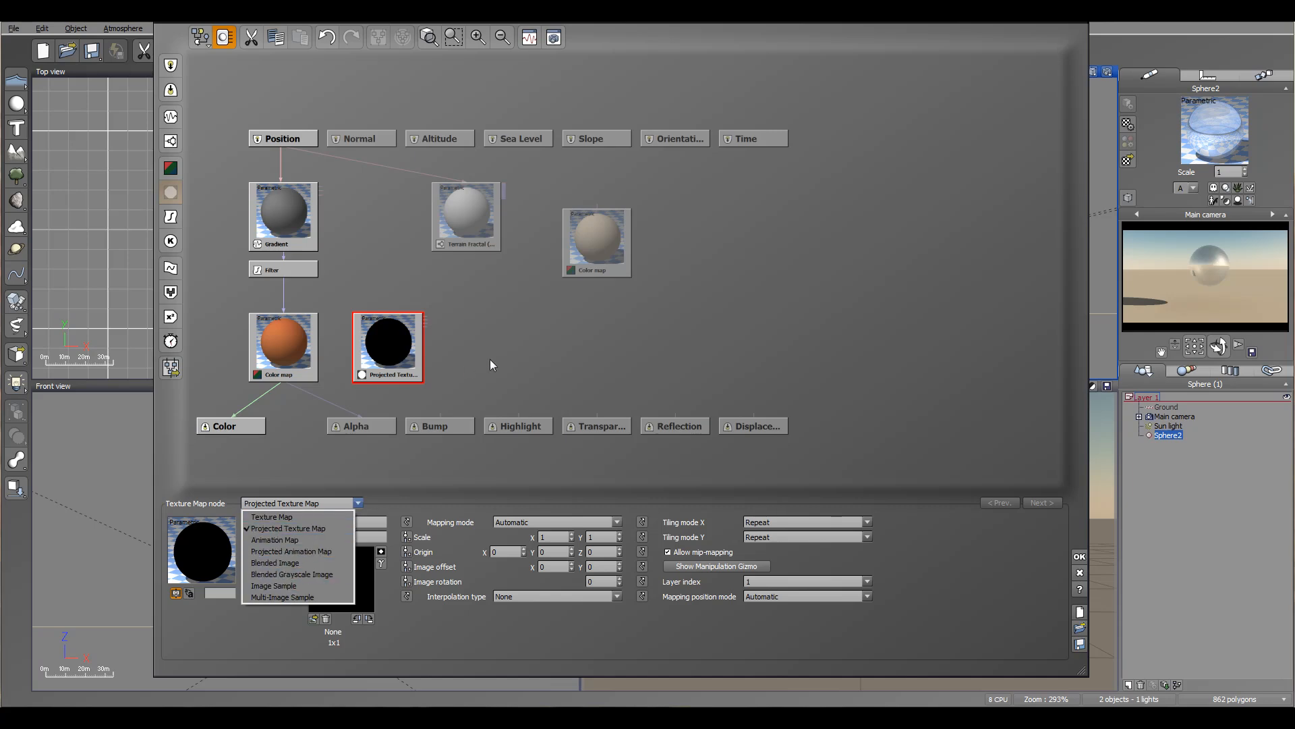
left_click(411, 346)
key("Delete")
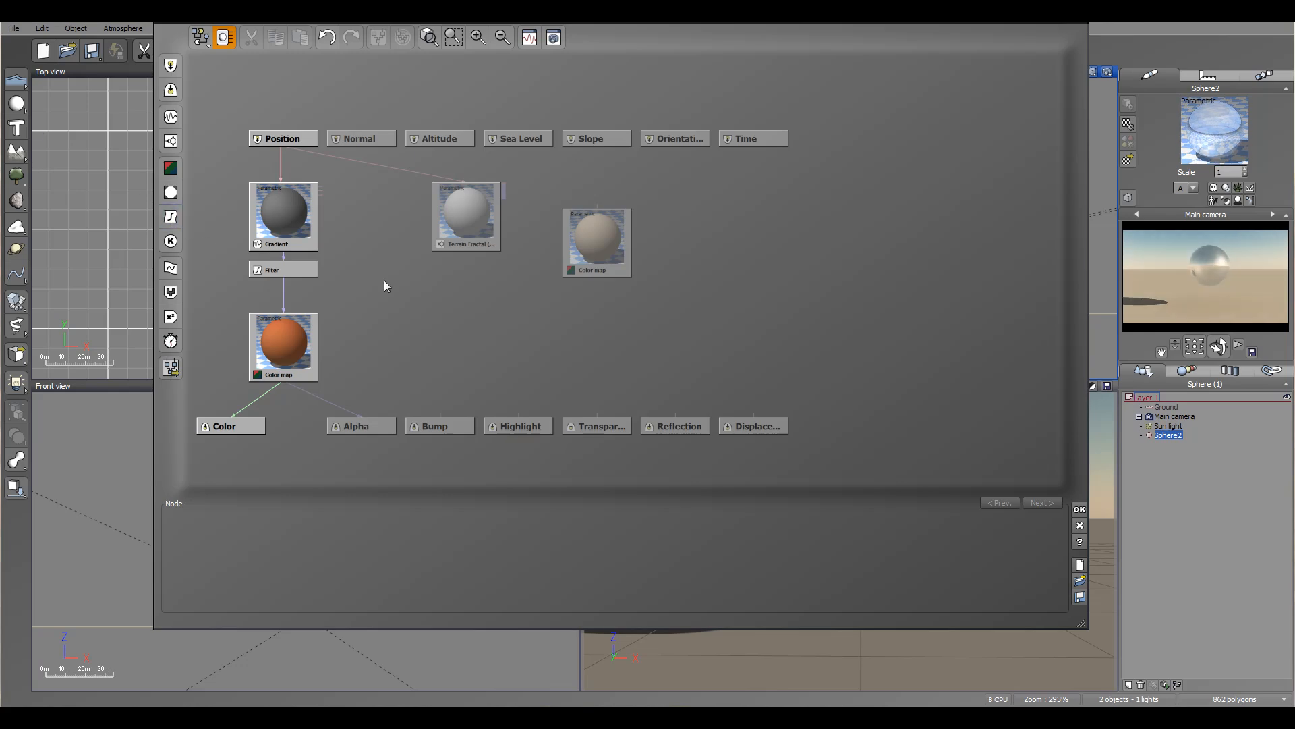
Browse the available filter types, including the environment-sensitive and recursive groups, on a temporary Map filter node, and delete that node
left_click(171, 216)
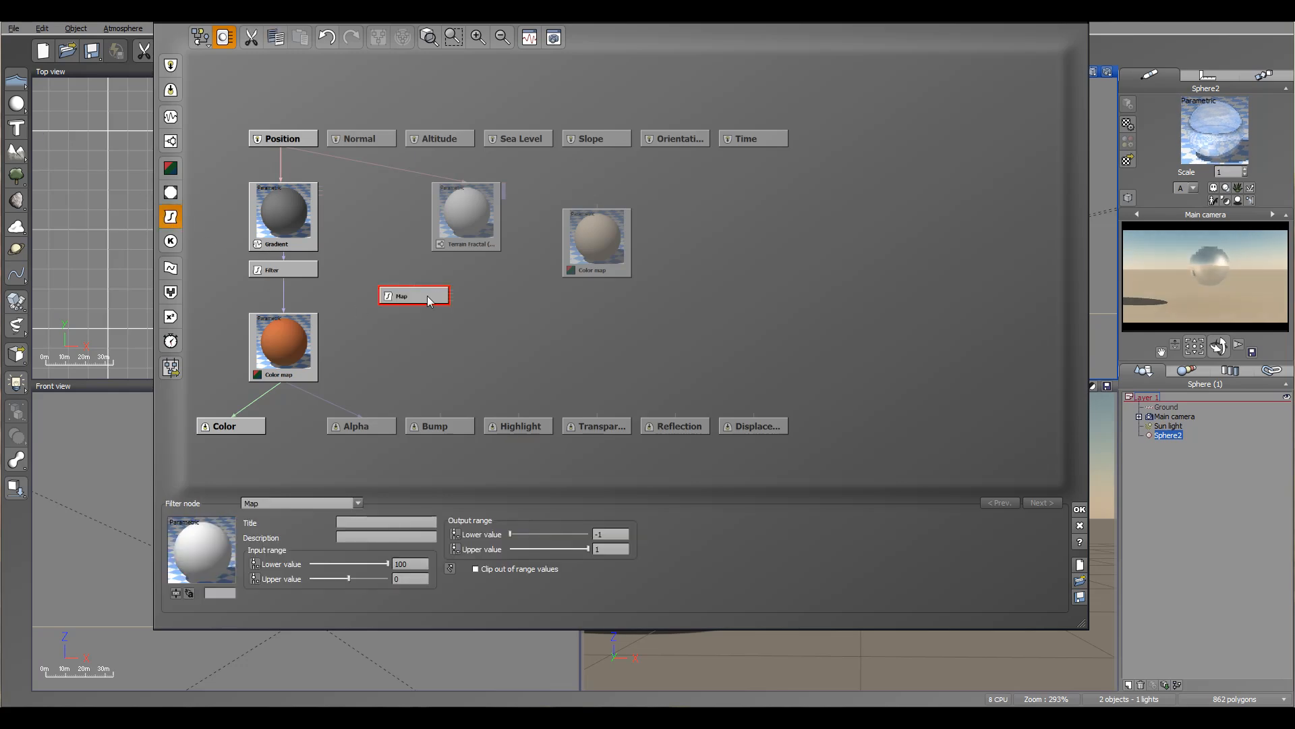
left_click(347, 505)
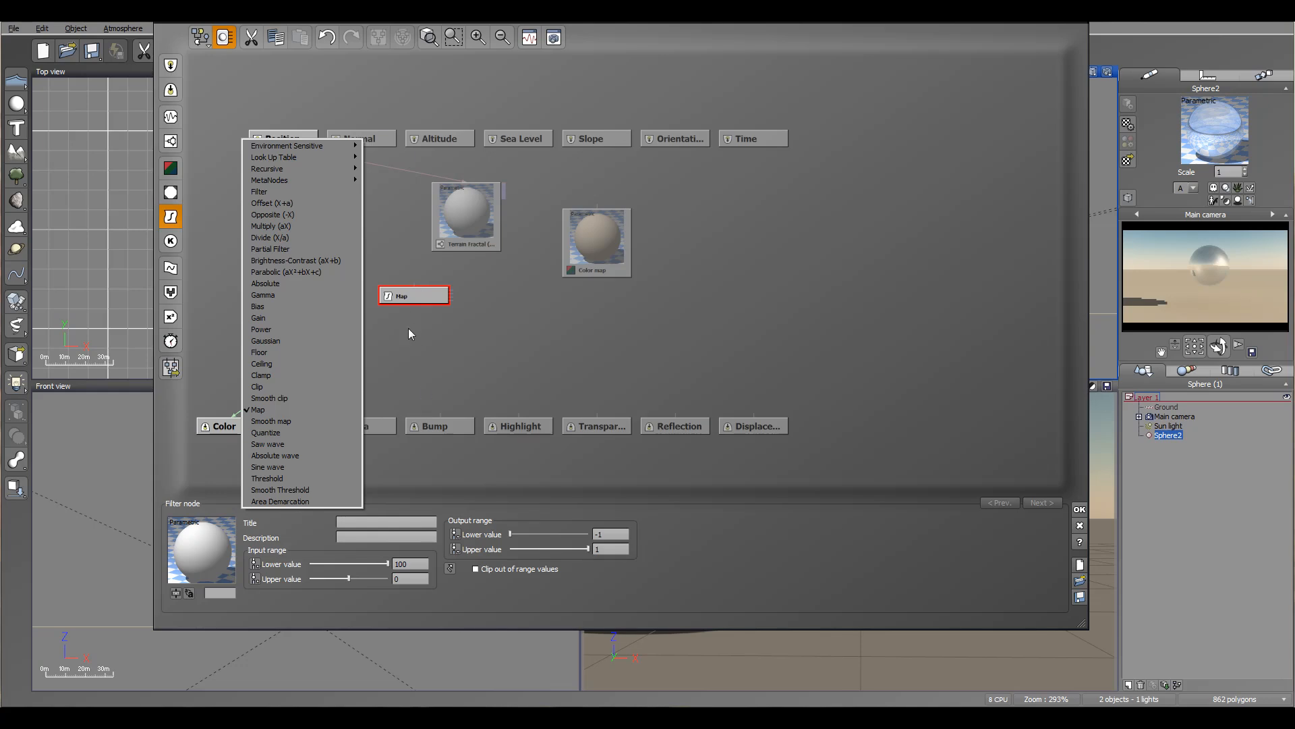
mouse_move(301, 146)
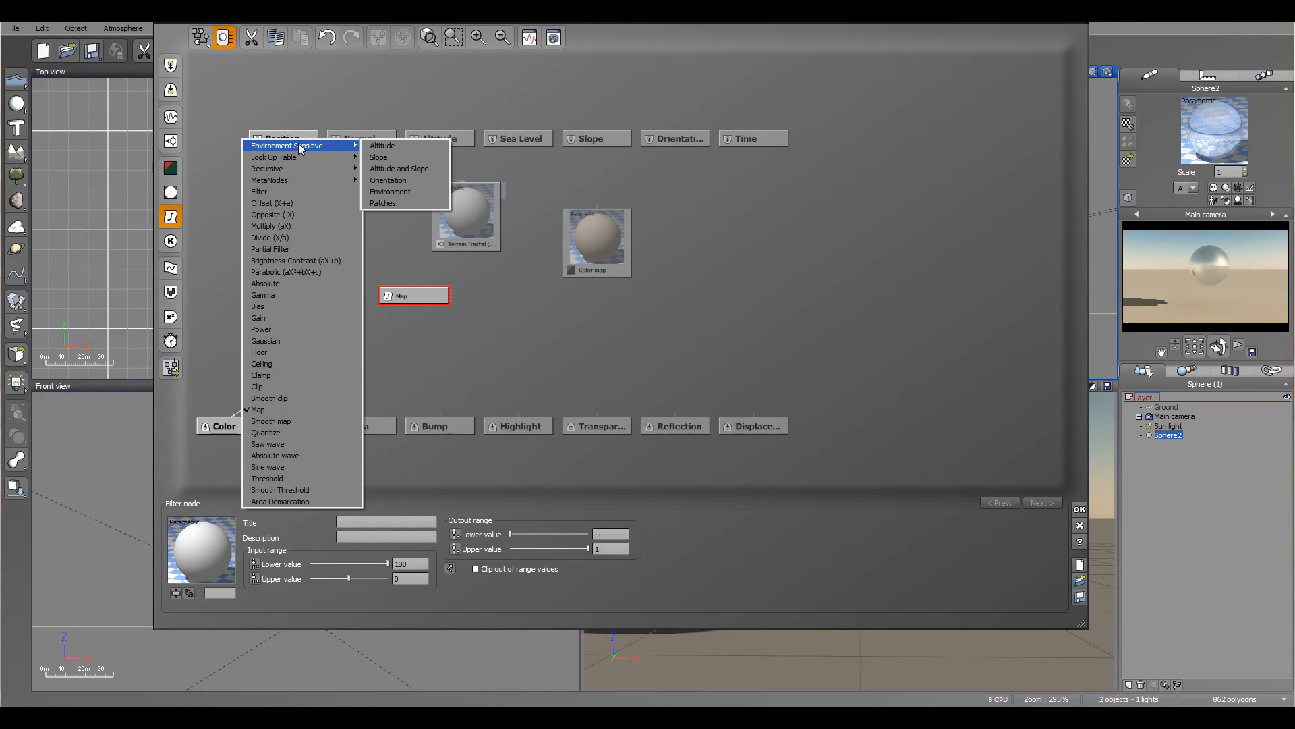
mouse_move(282, 172)
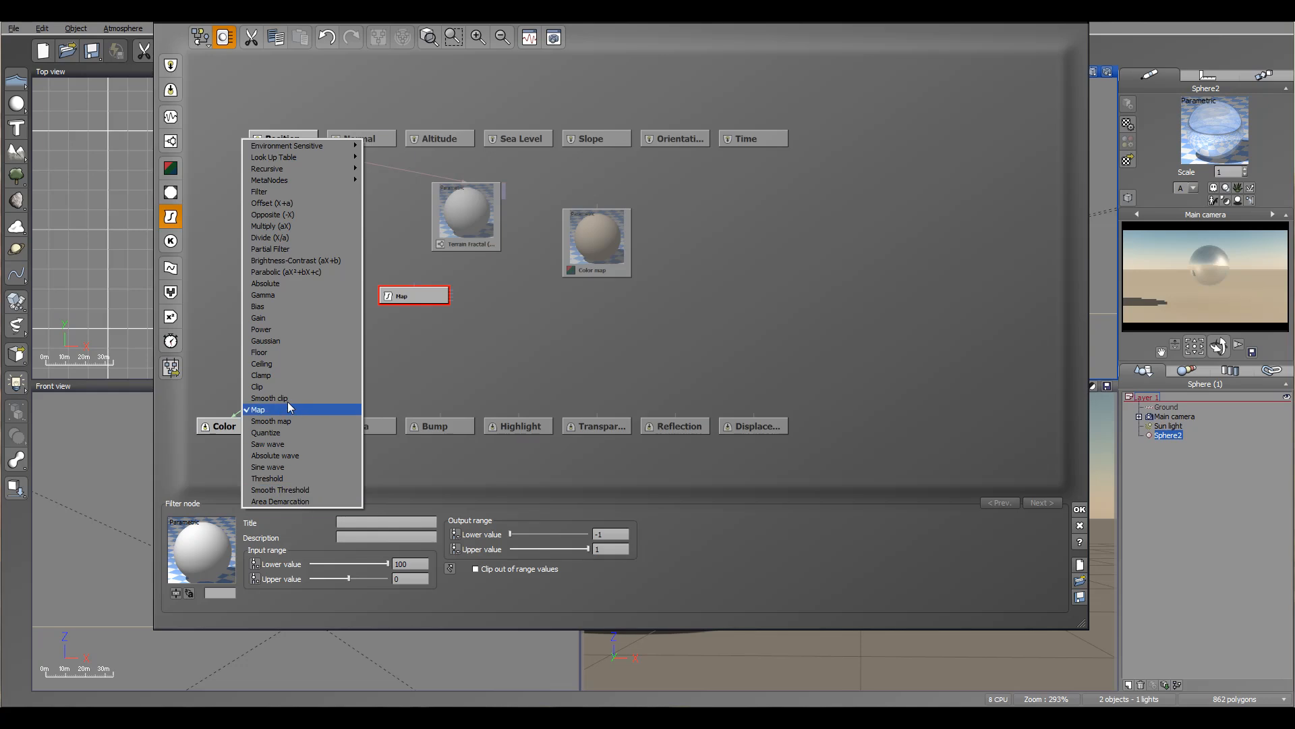
left_click(423, 351)
left_click(413, 292)
key("Delete")
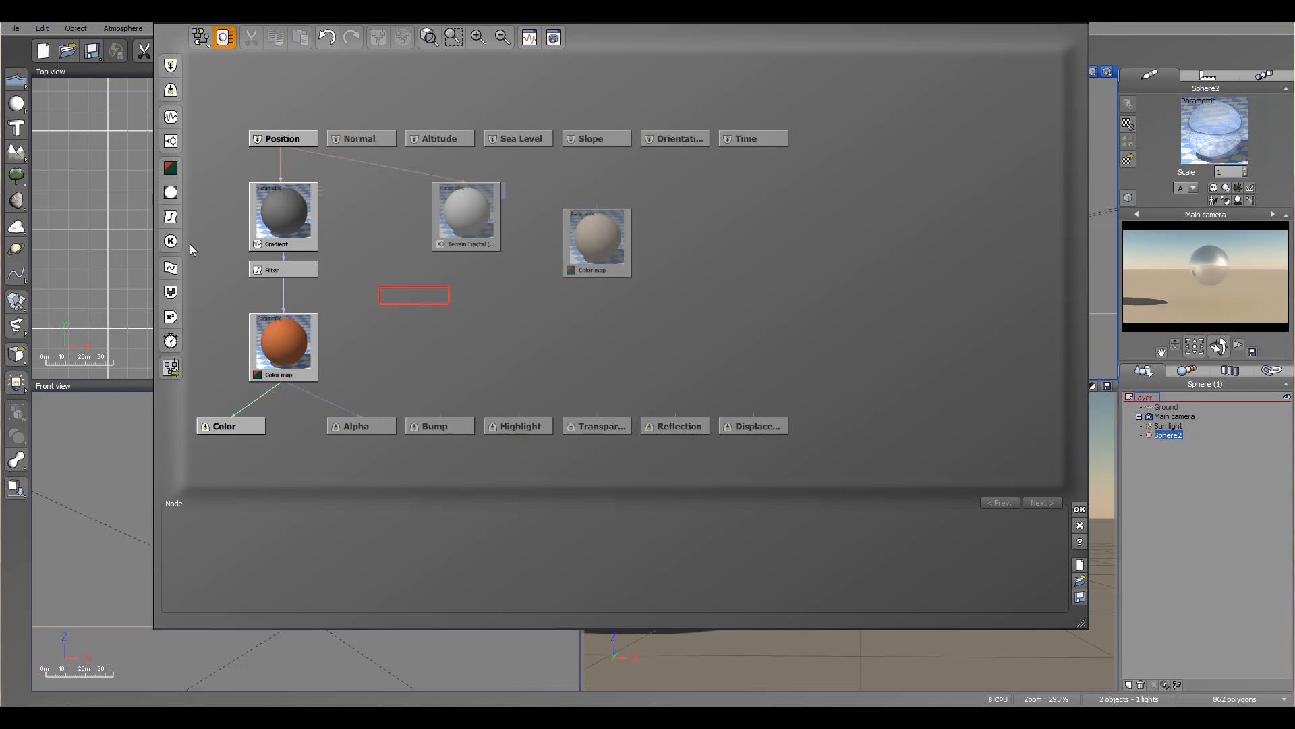
Browse the available constant types, including the connectable constants, on a temporary Constant Number node, and delete that node
left_click(170, 240)
left_click(346, 502)
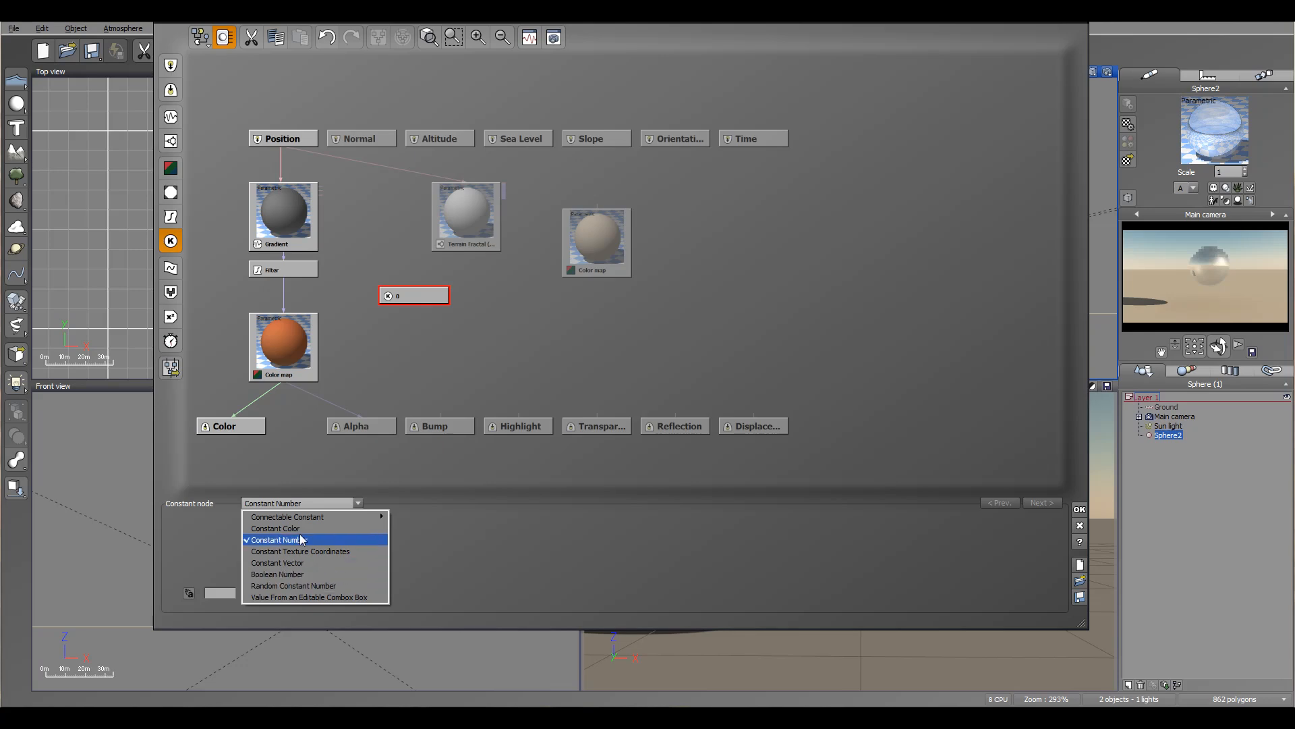
mouse_move(305, 521)
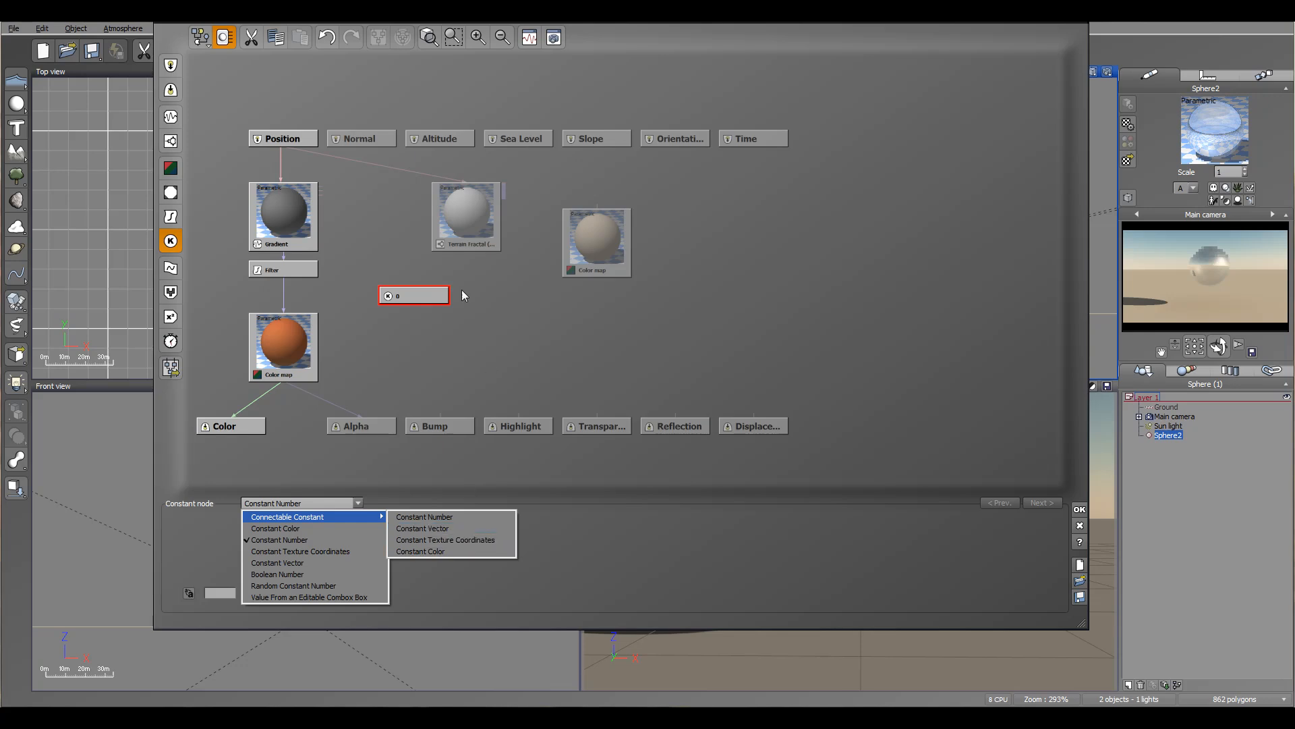
left_click(430, 298)
key("Delete")
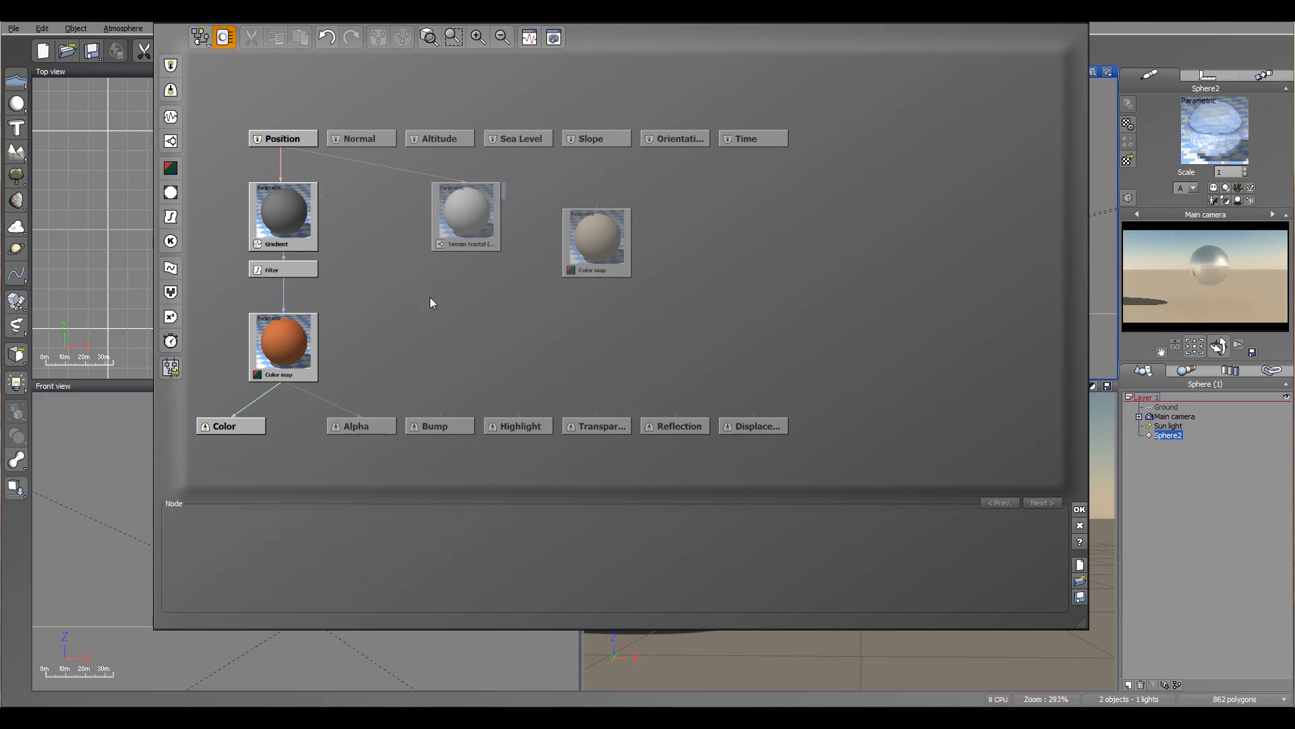
Add a Simple Turbulence node and connect it to the origin of the Gradient noise node
left_click(171, 268)
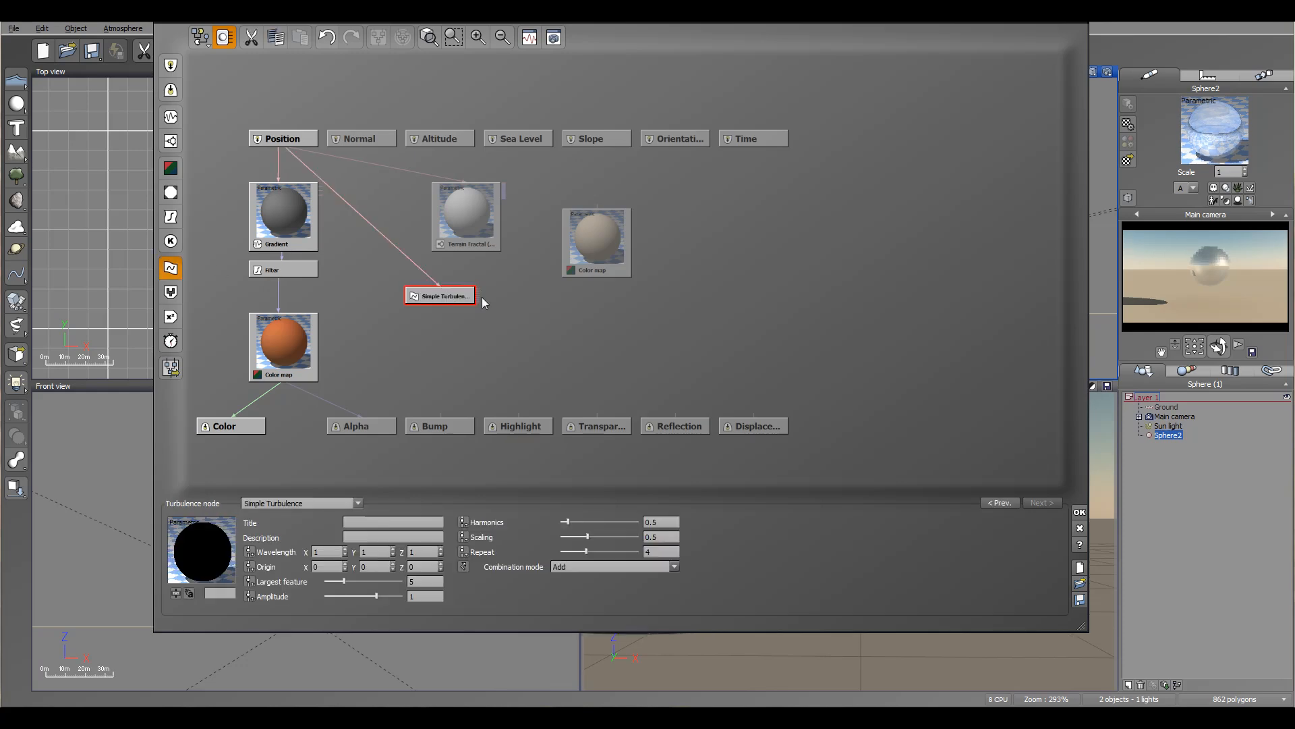
left_click_drag(321, 198, 439, 300)
left_click(296, 210)
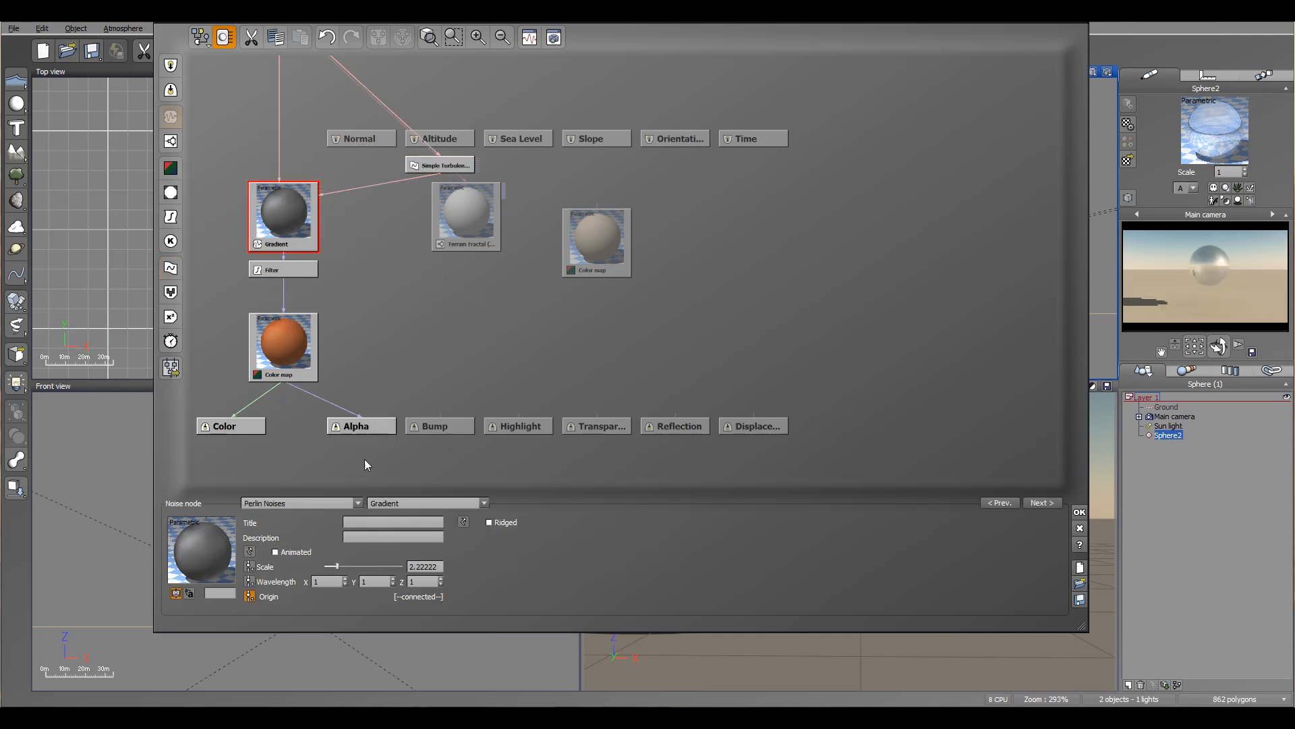
Set the Simple Turbulence node's scaling to about 0.21, largest feature to about 16.34 and amplitude to about 2.04
left_click(463, 169)
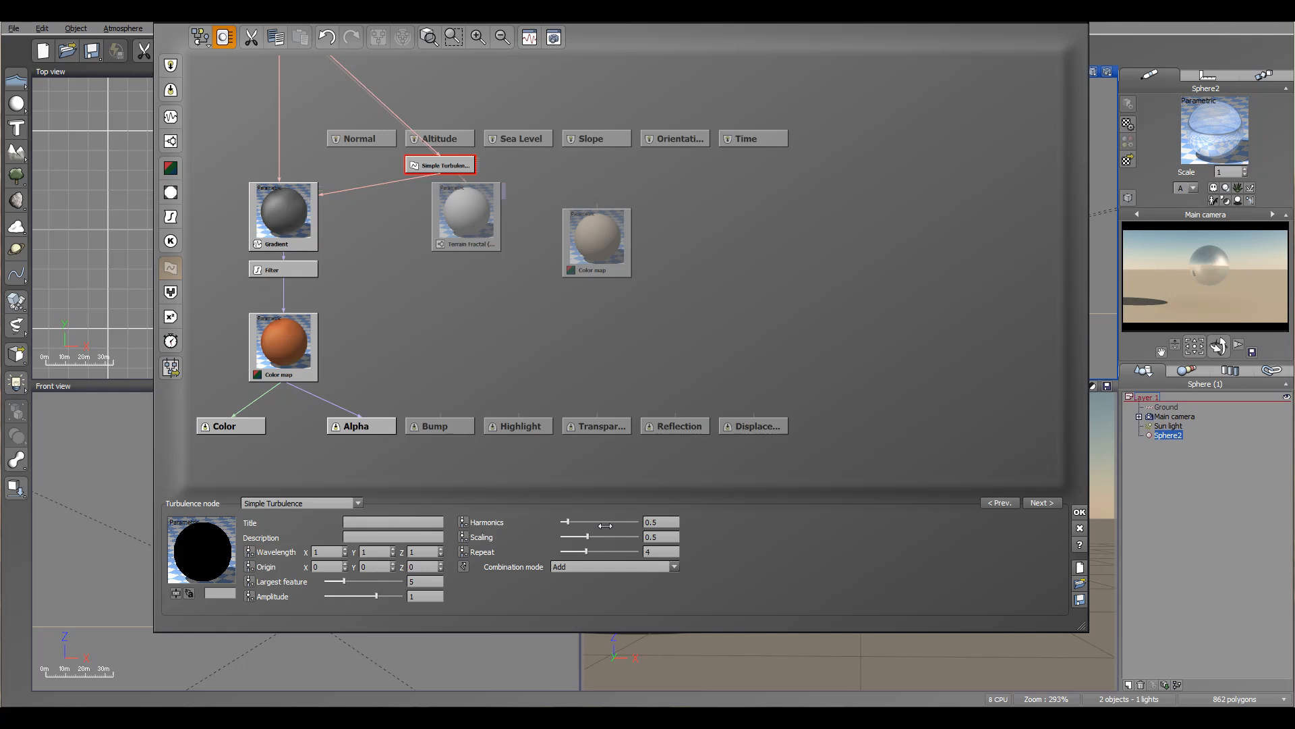
left_click_drag(585, 536, 577, 536)
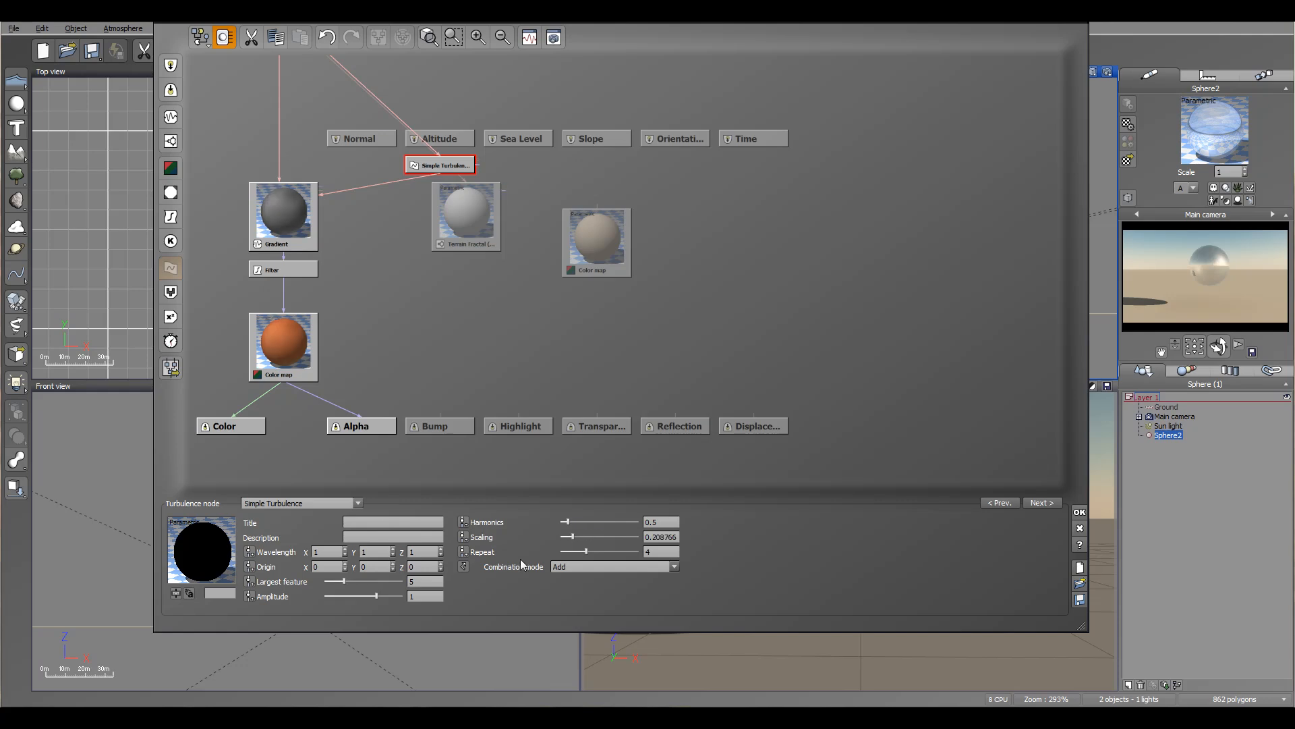
left_click_drag(376, 596, 384, 595)
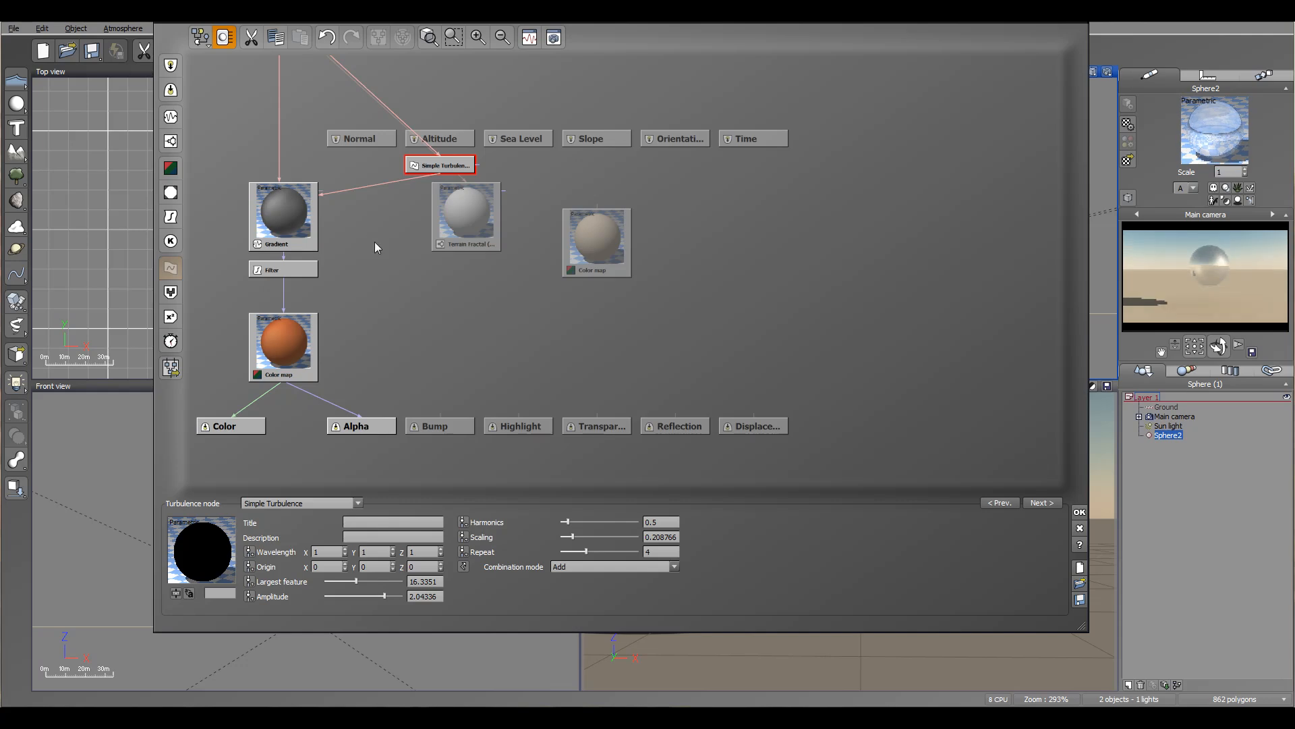
Delete the Terrain Fractal node and the unconnected Color map node, and reposition the Simple Turbulence node beside the Gradient node
left_click_drag(471, 234, 520, 268)
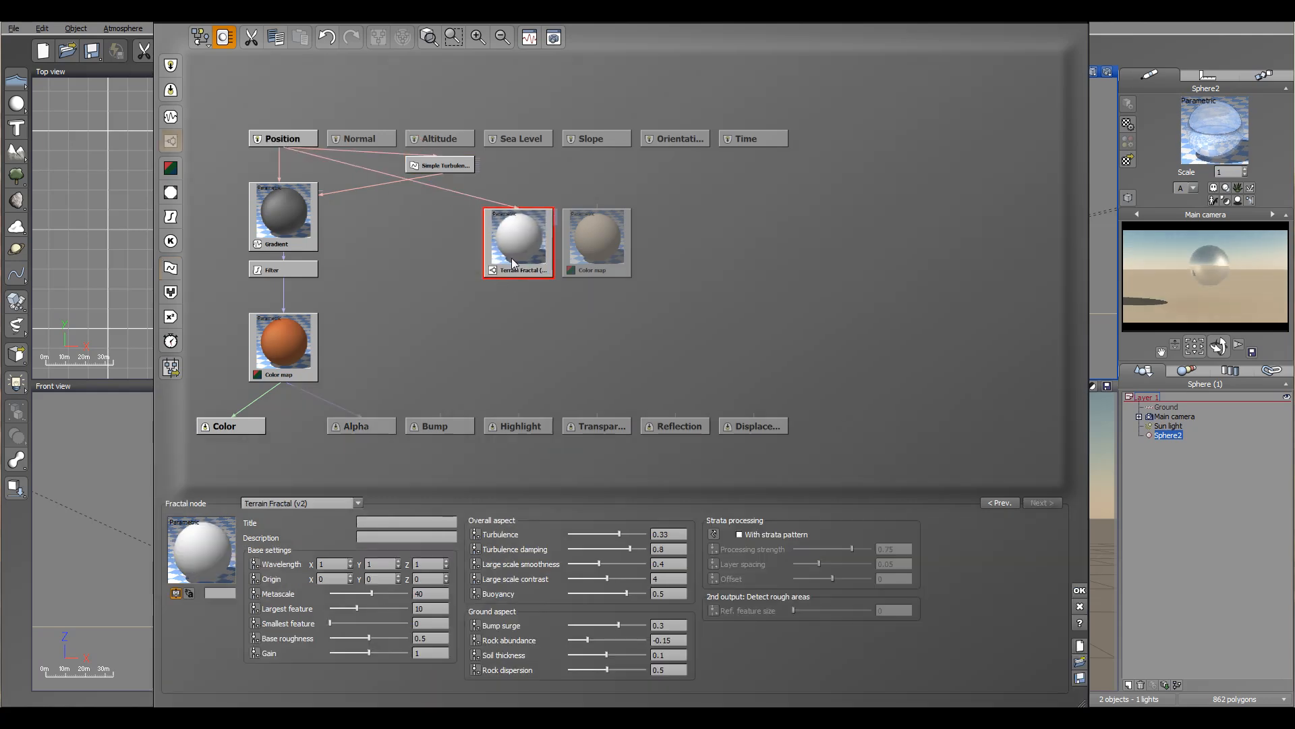
key("Delete")
left_click(615, 227)
key("Delete")
left_click_drag(423, 163, 395, 193)
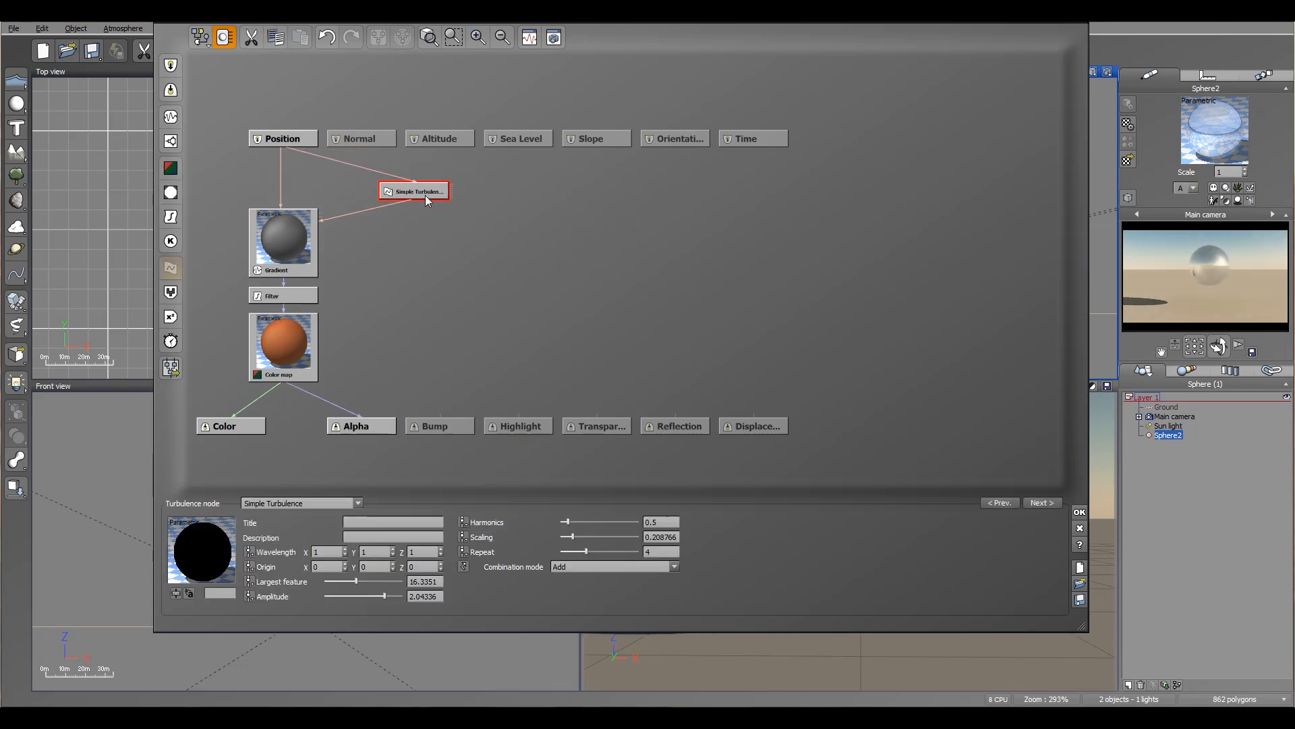
left_click(298, 240)
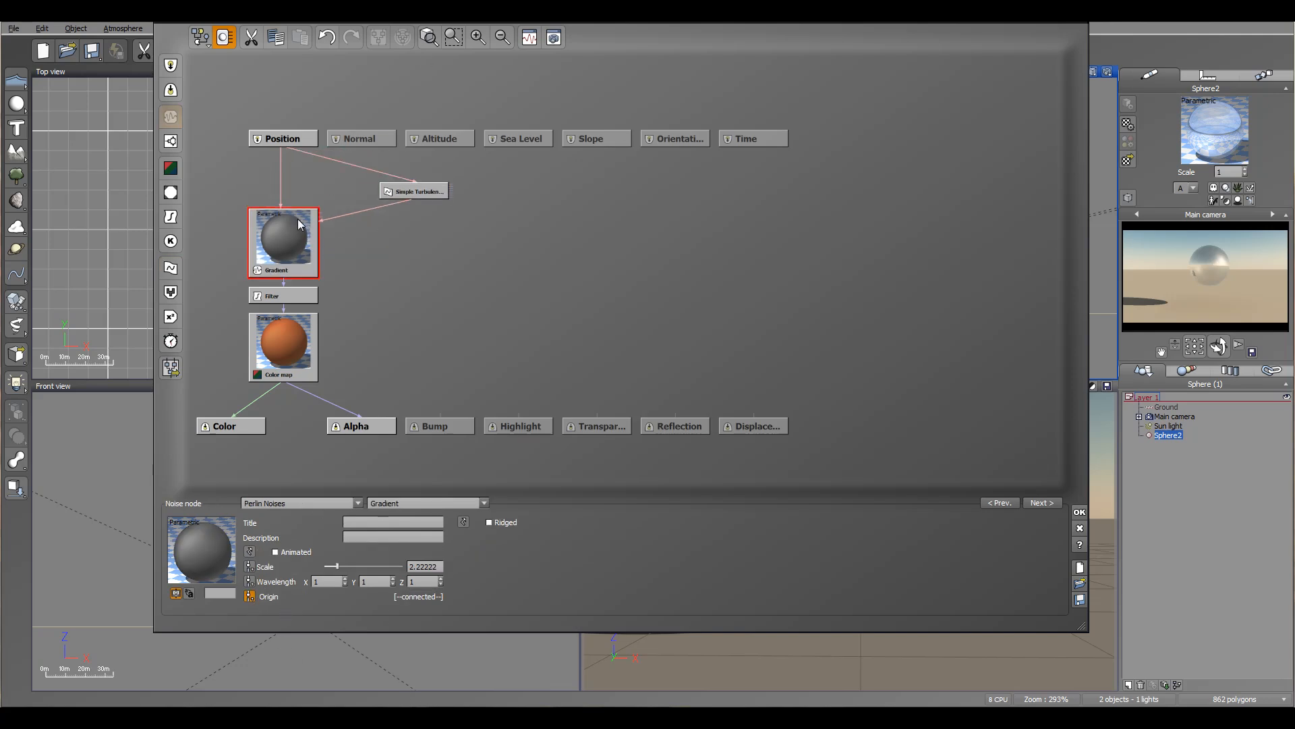
Add a Blender node fed by the Gradient and the Altitude output of a new fractal node, and change that fractal to Grainy Fractal
left_click(171, 293)
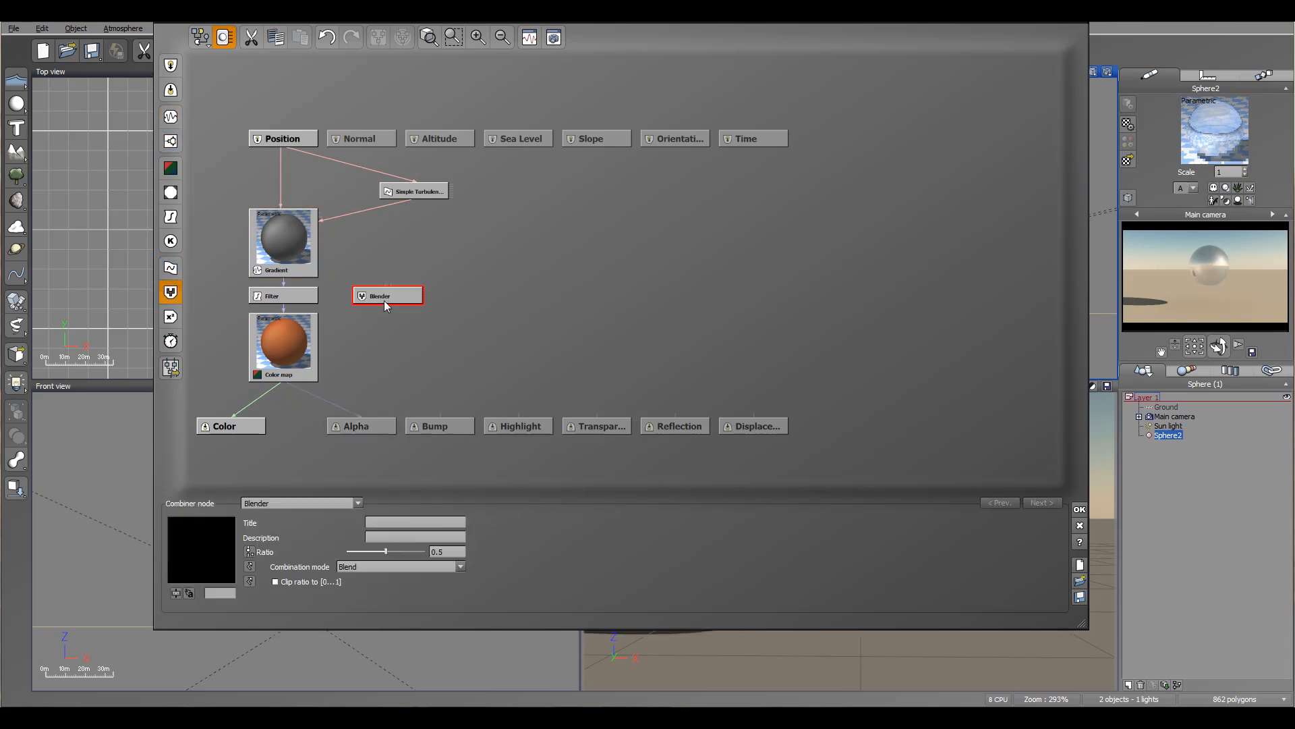
left_click_drag(414, 283, 278, 277)
left_click(519, 215)
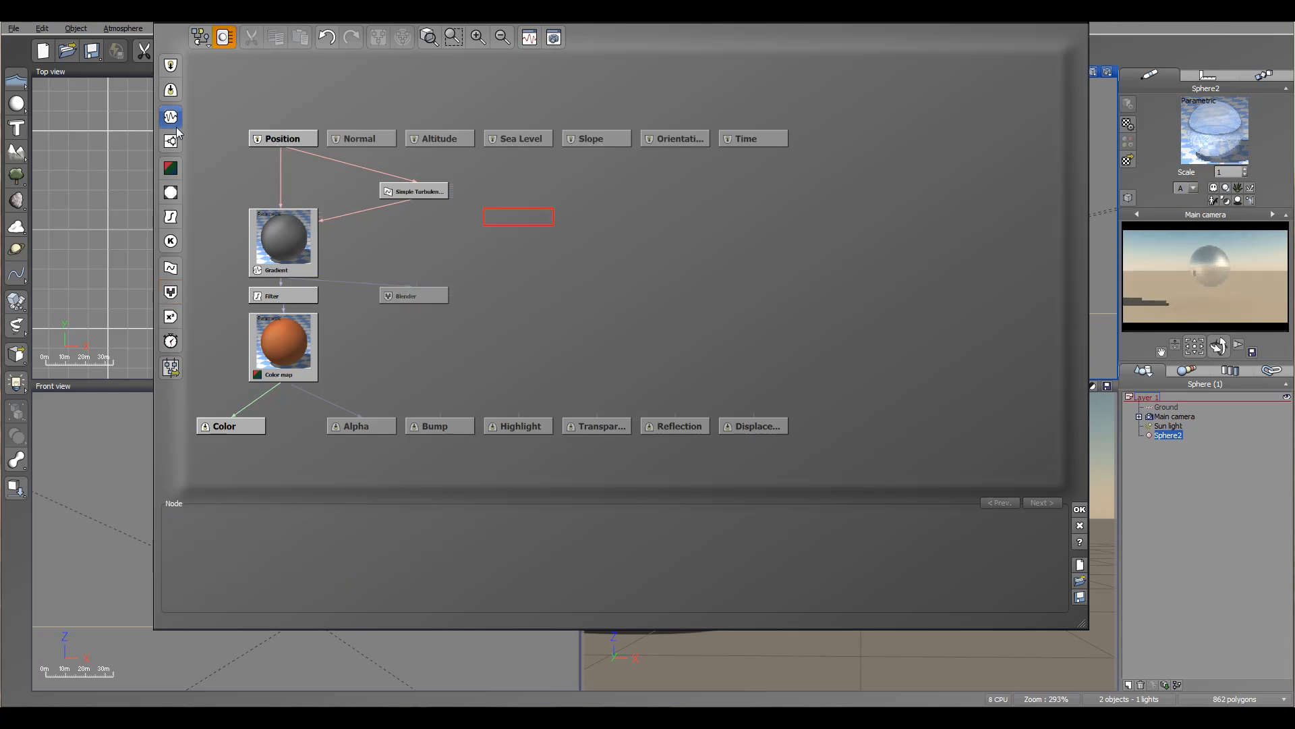
left_click(171, 141)
left_click_drag(416, 282, 521, 217)
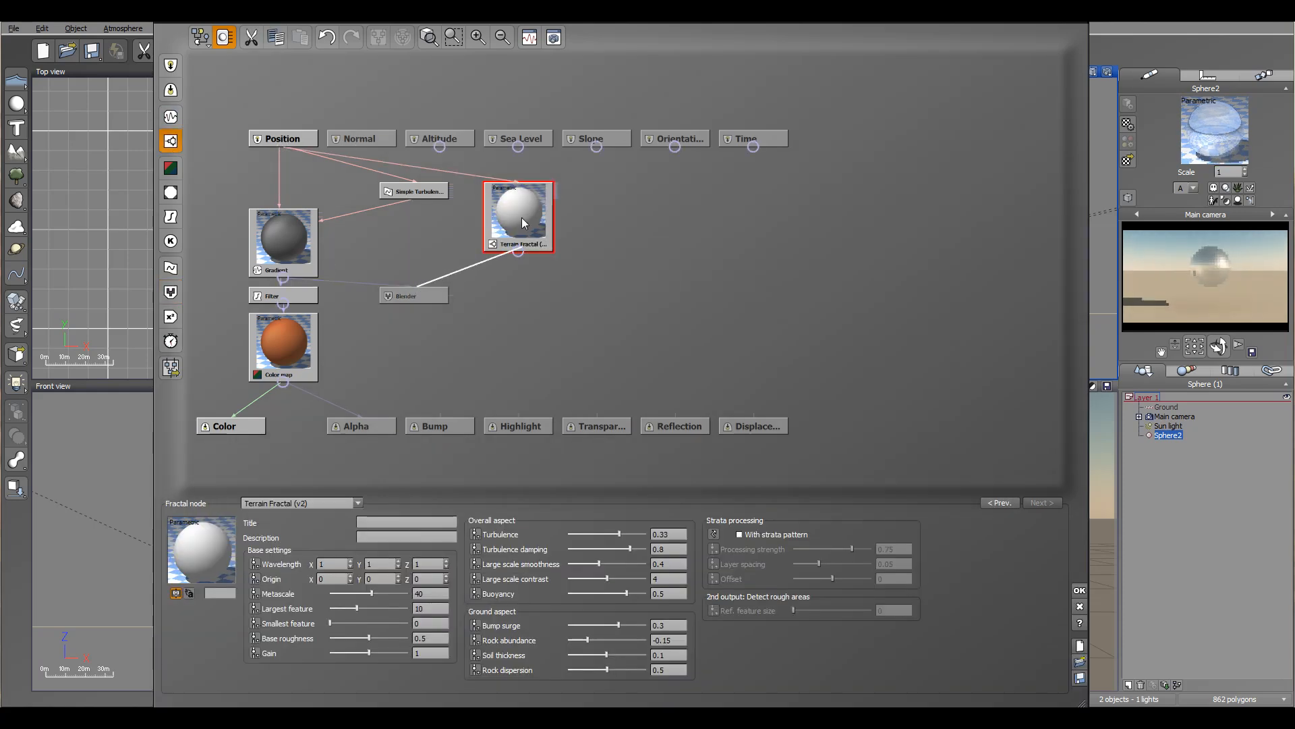
left_click_drag(417, 286, 556, 249)
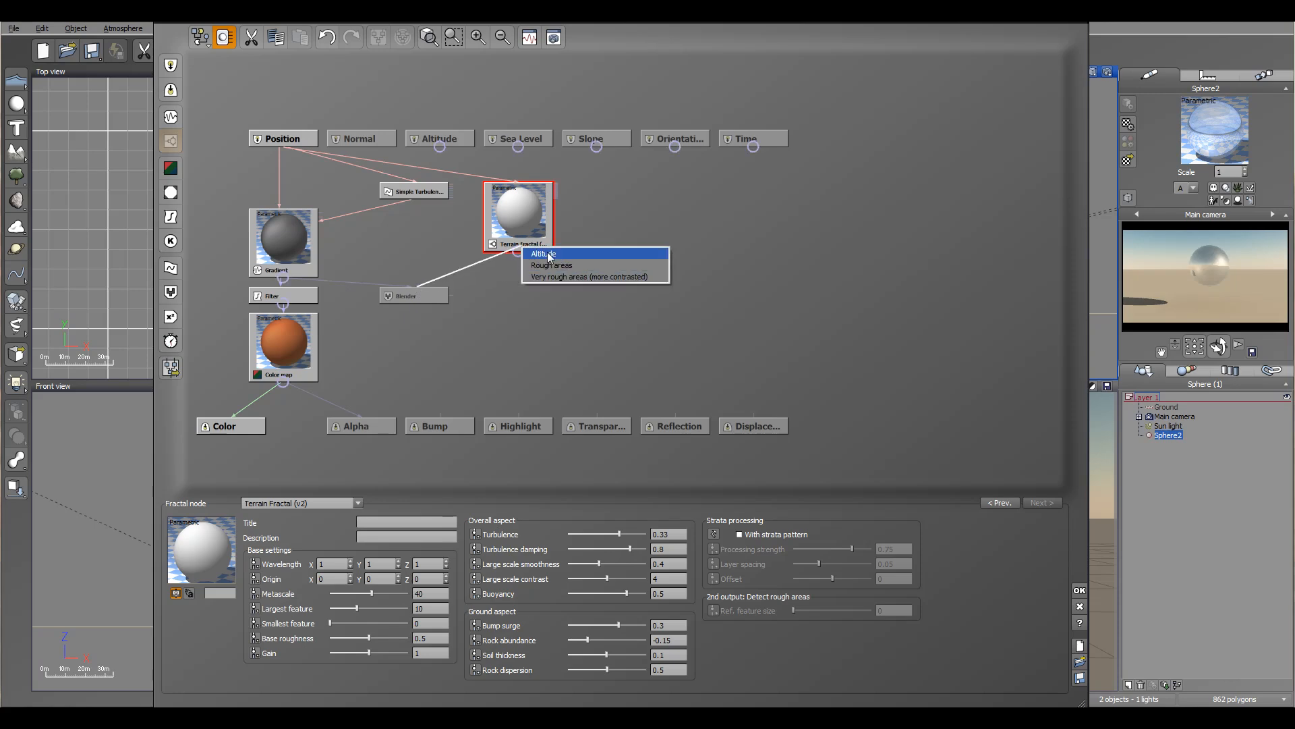
left_click(550, 255)
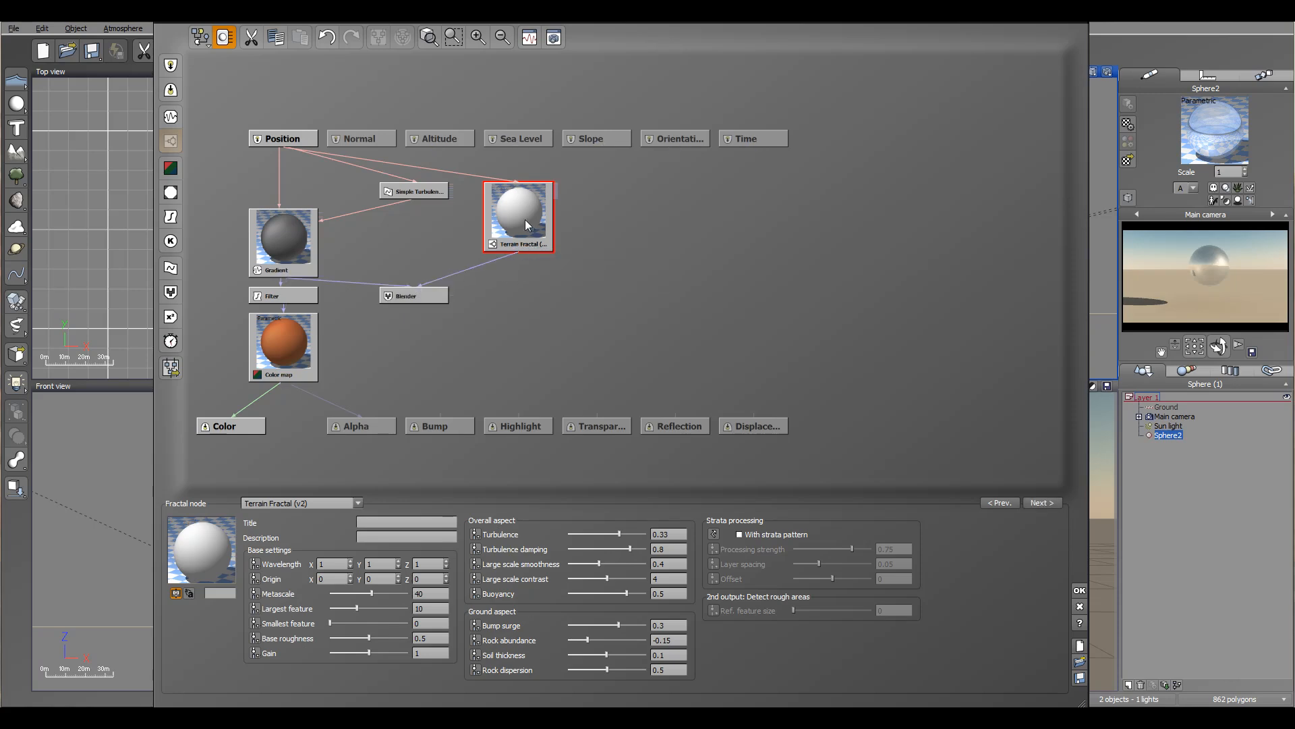
left_click(349, 501)
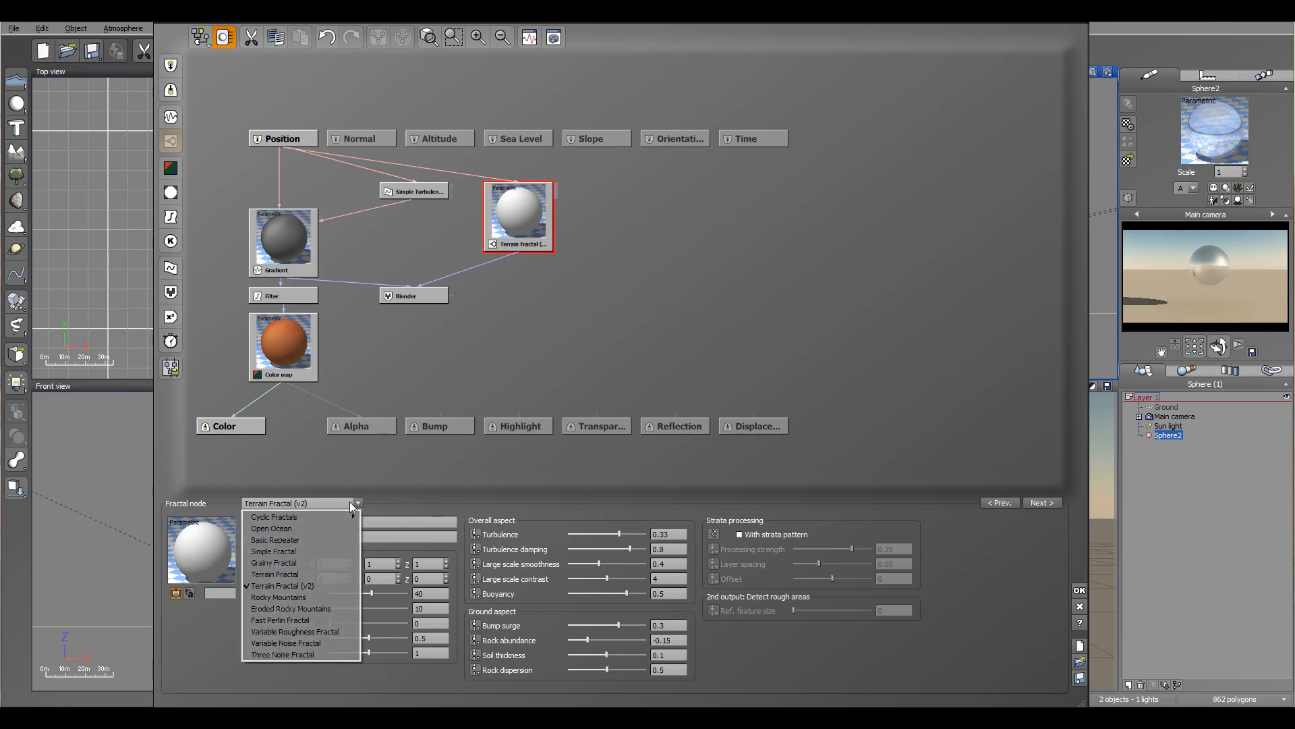
left_click(300, 566)
Set the Blender node's combination mode to Multiply and its ratio to about 0.73
left_click(417, 295)
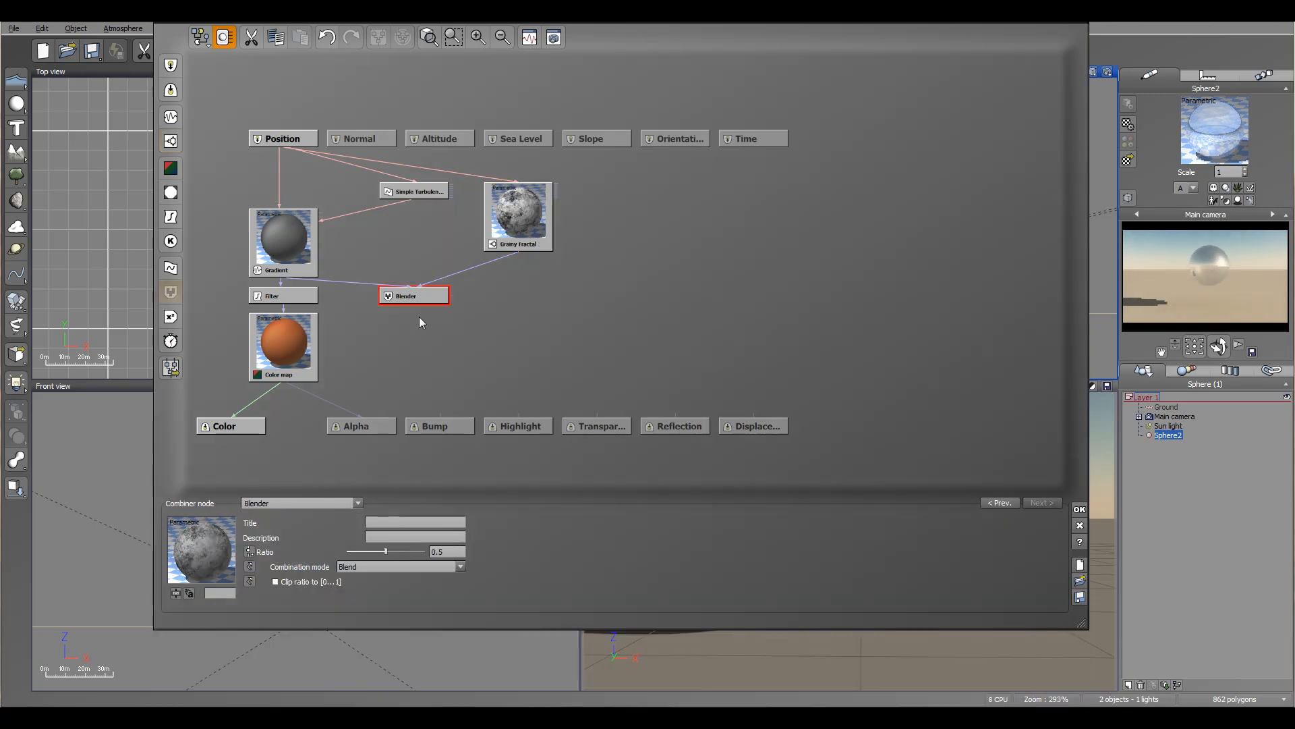
mouse_move(394, 552)
left_mouse_down()
mouse_move(369, 552)
mouse_move(399, 551)
left_mouse_up()
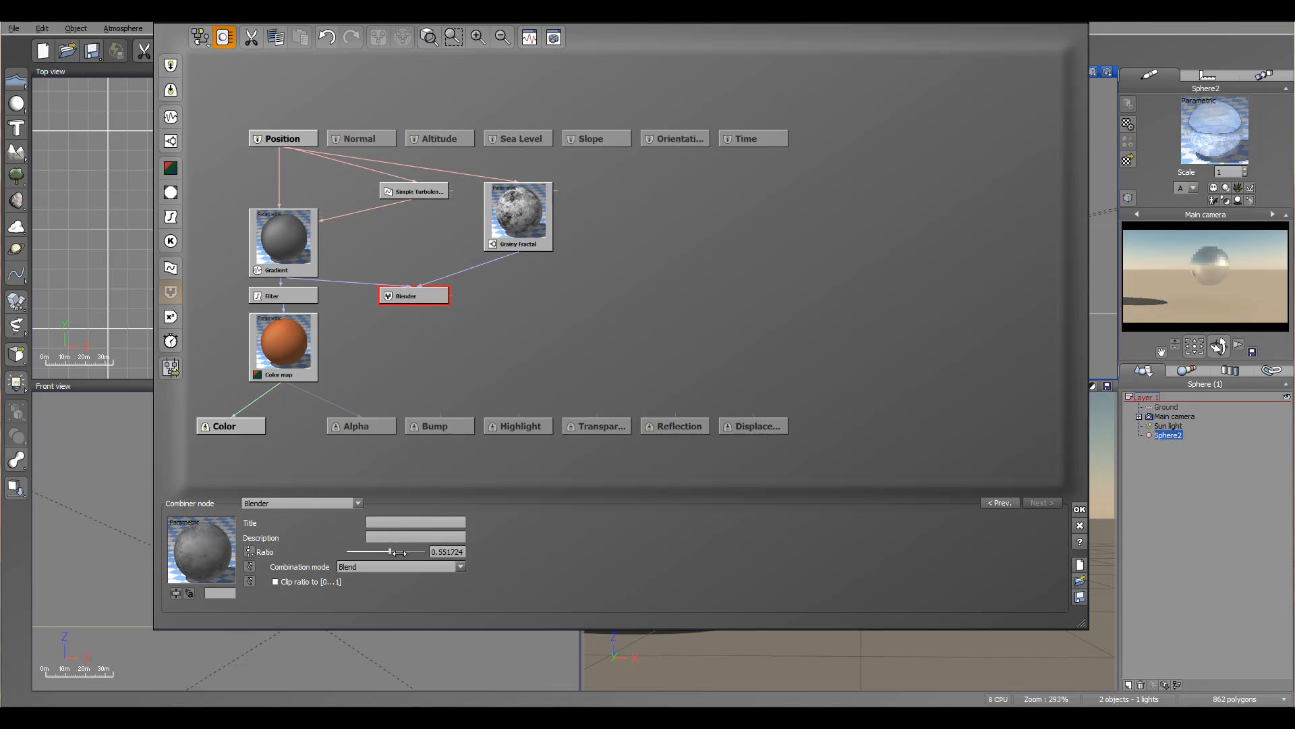
left_click(396, 566)
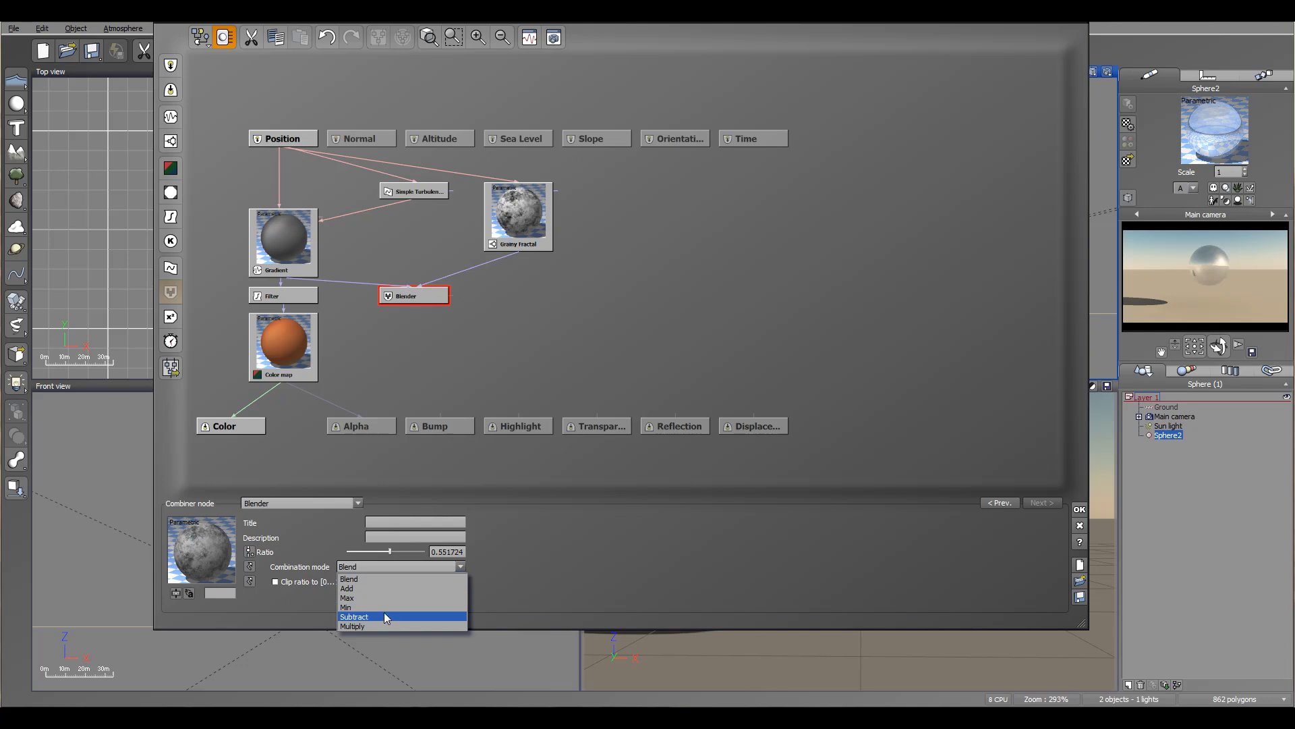
left_click(383, 624)
left_click_drag(394, 555, 408, 555)
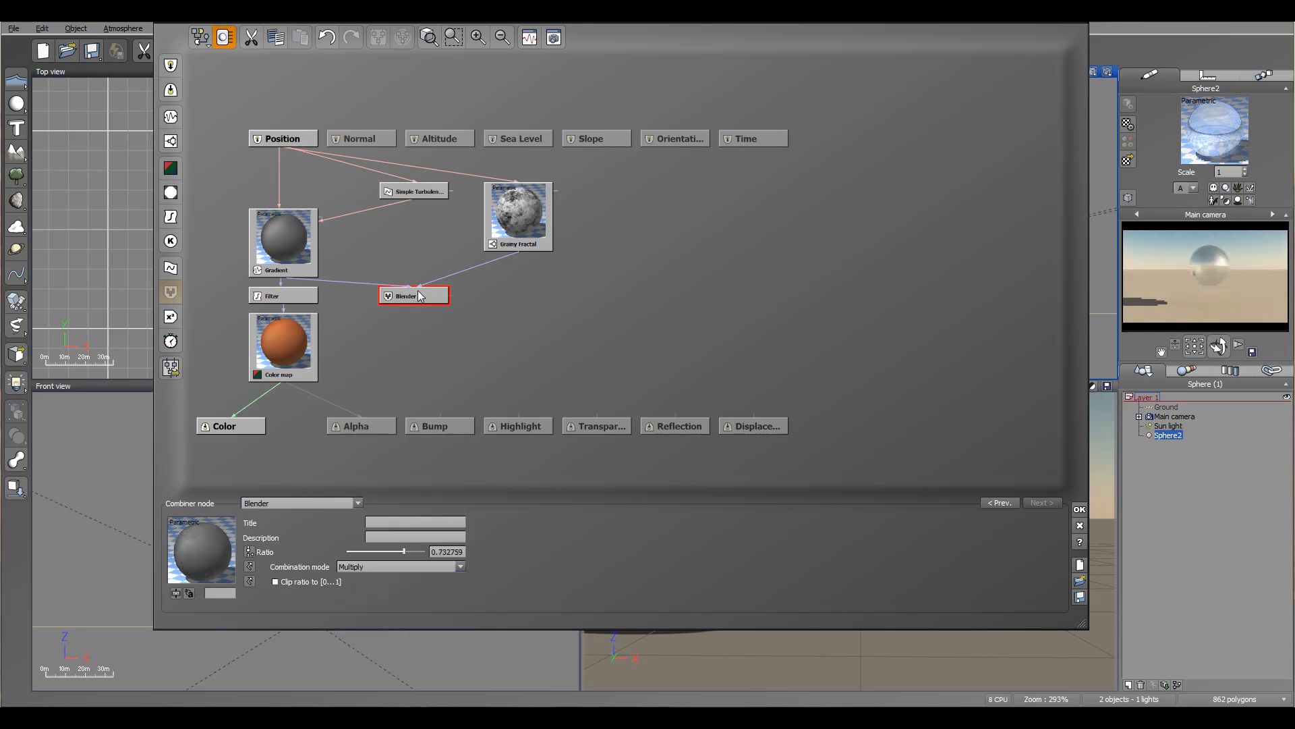
Move the Gradient node closer to the Position input and change the Blender node's type to Combiner
left_click_drag(272, 228, 262, 200)
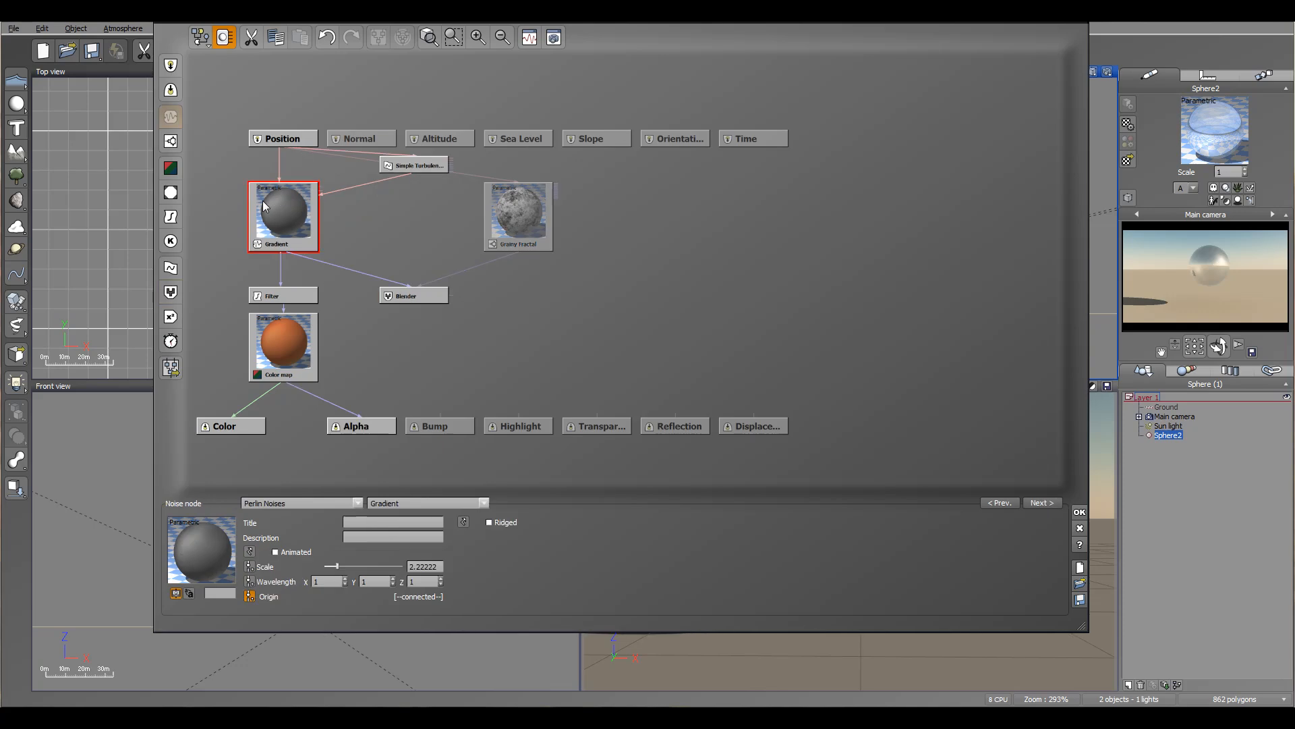
left_click(434, 297)
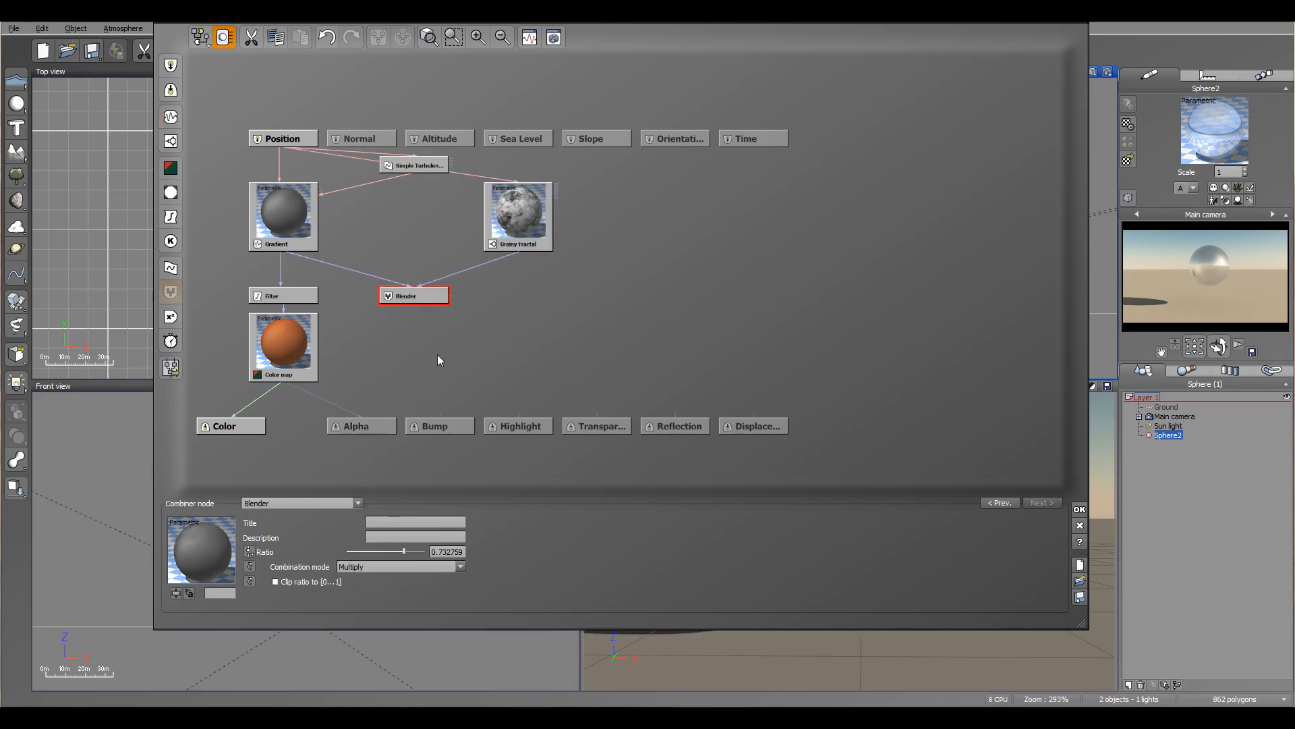
left_click(362, 503)
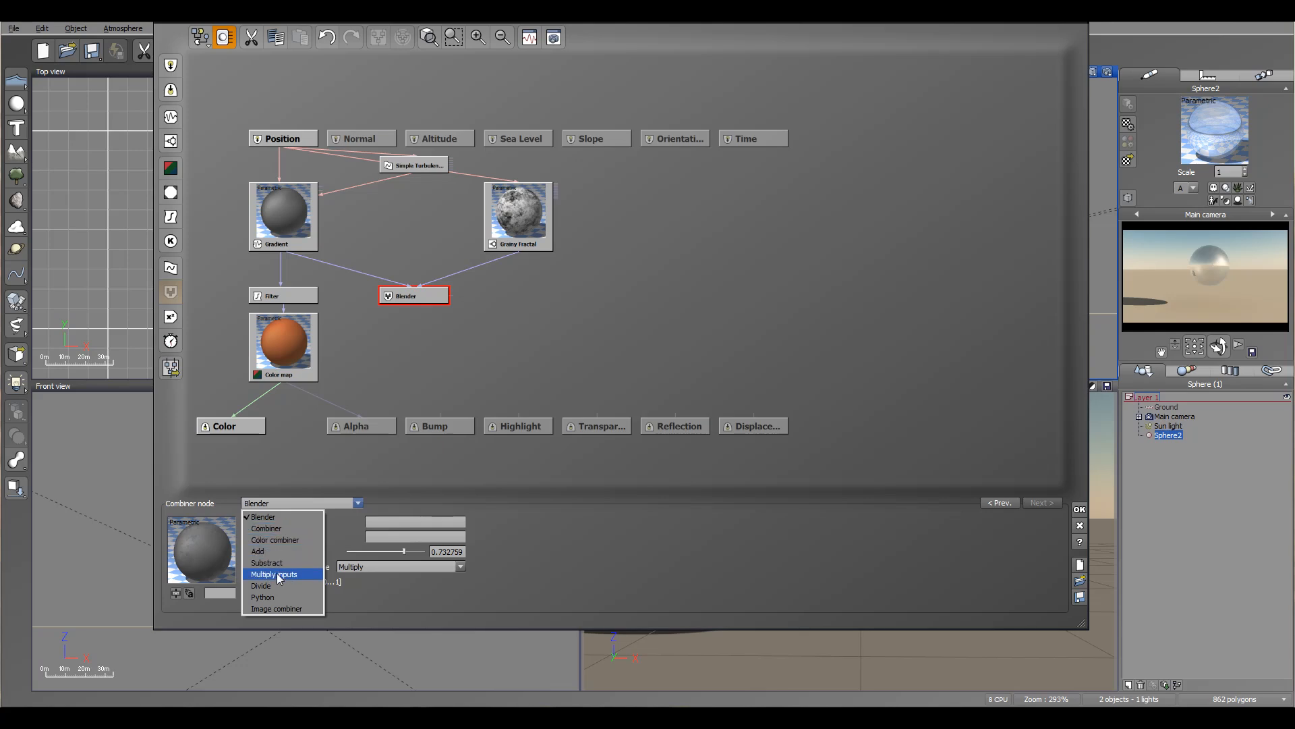
left_click(282, 527)
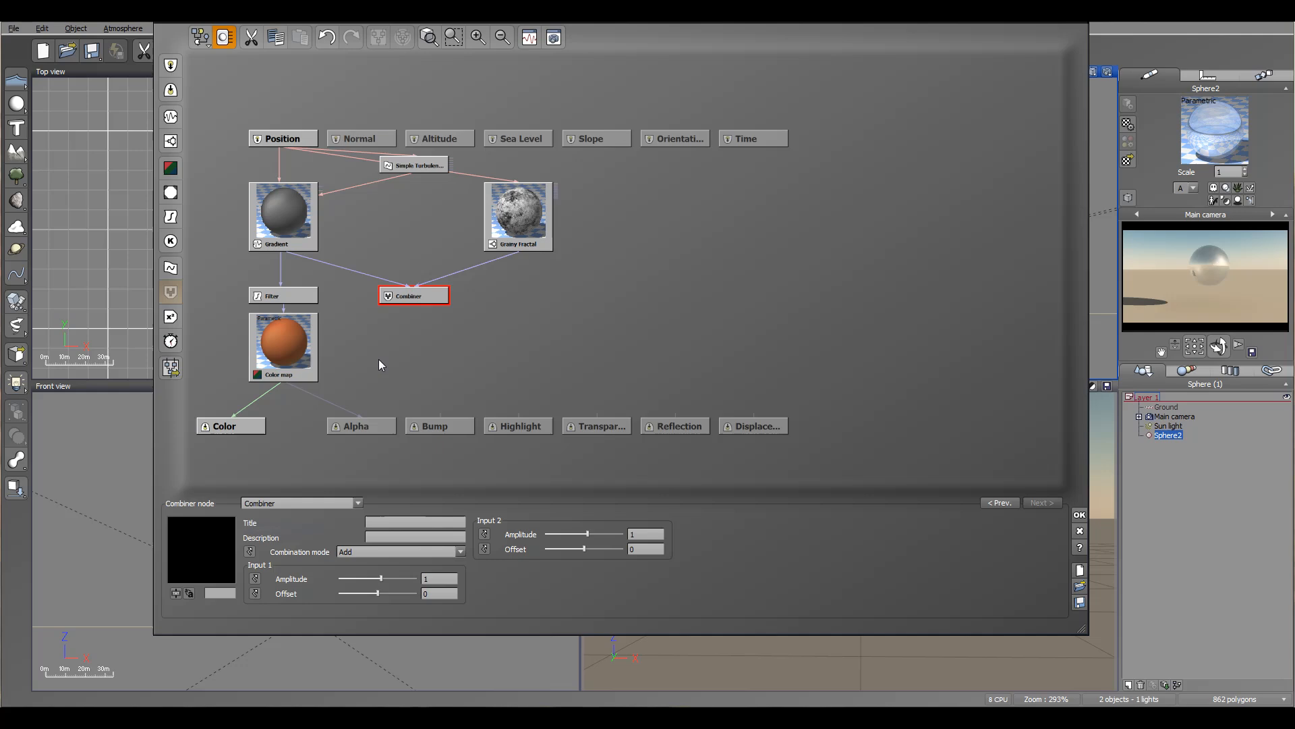
Add a second Gradient noise node beside the Grainy Fractal and connect it as a third input of the Combiner node
left_click(629, 215)
left_click(171, 116)
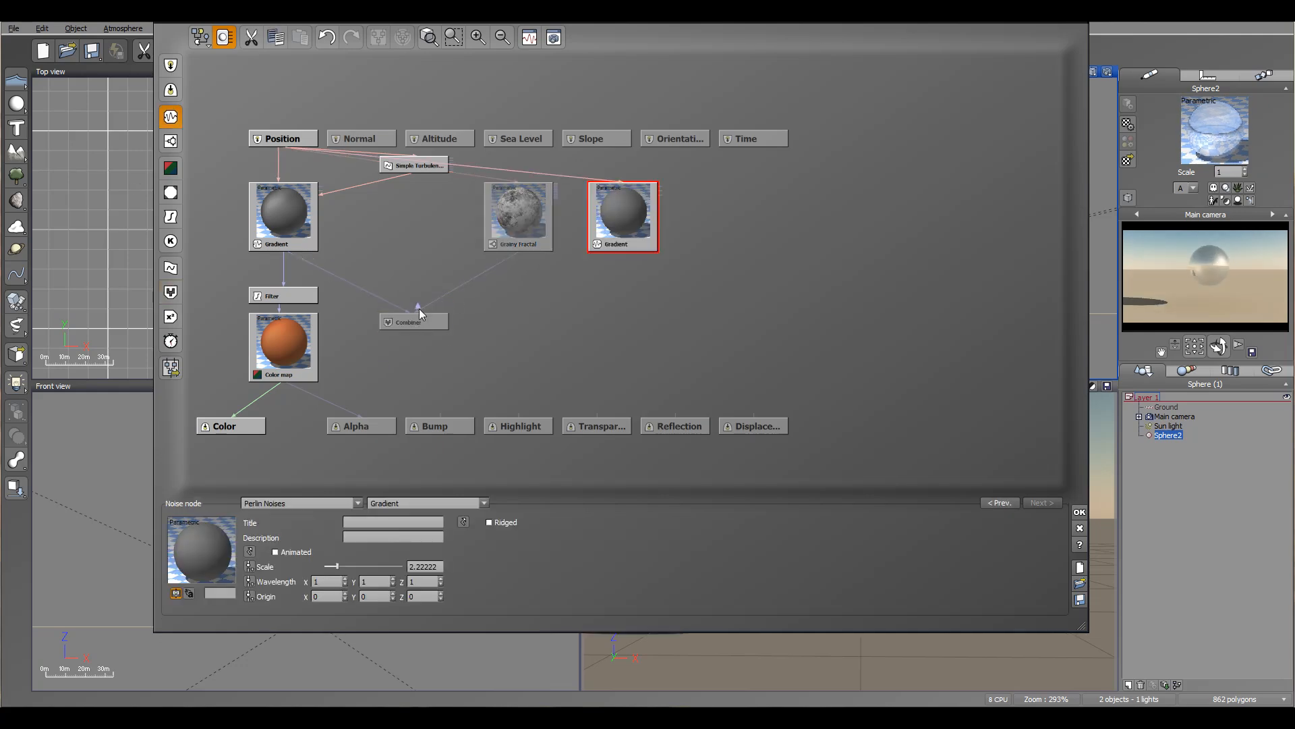
left_click_drag(418, 303, 627, 246)
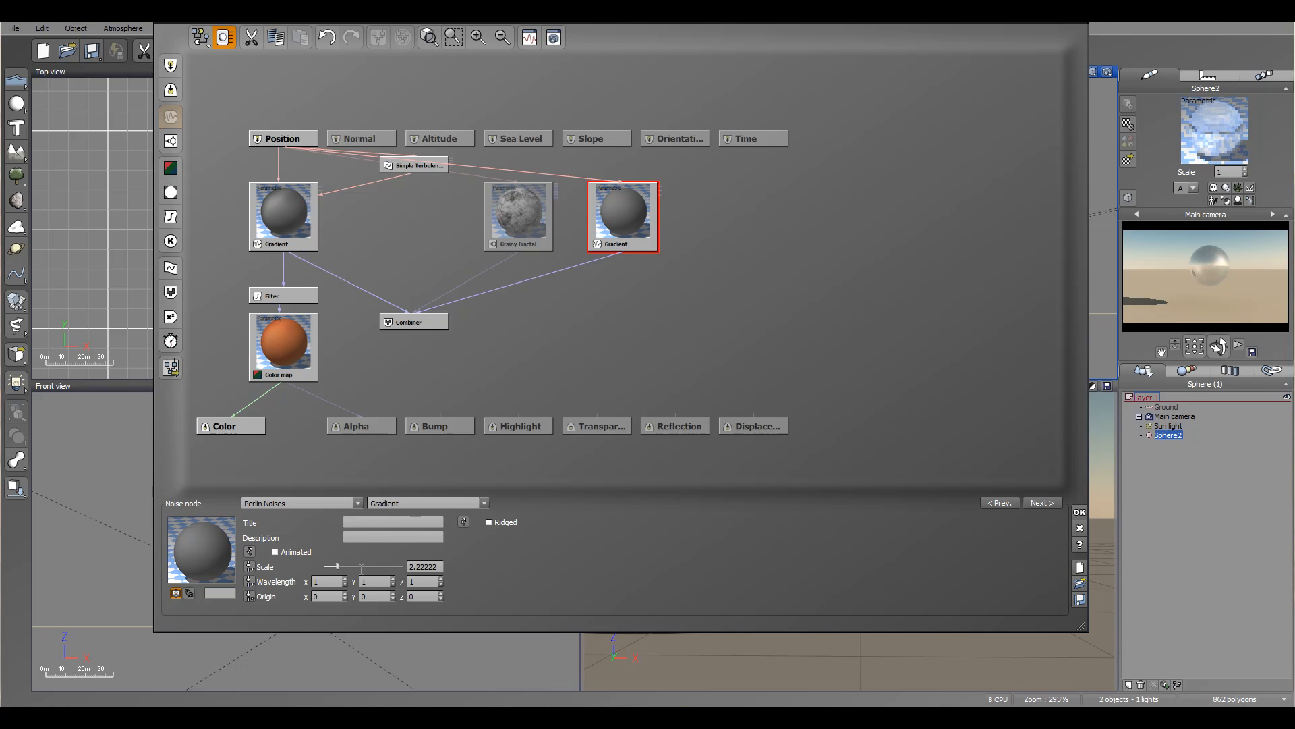
left_click(400, 322)
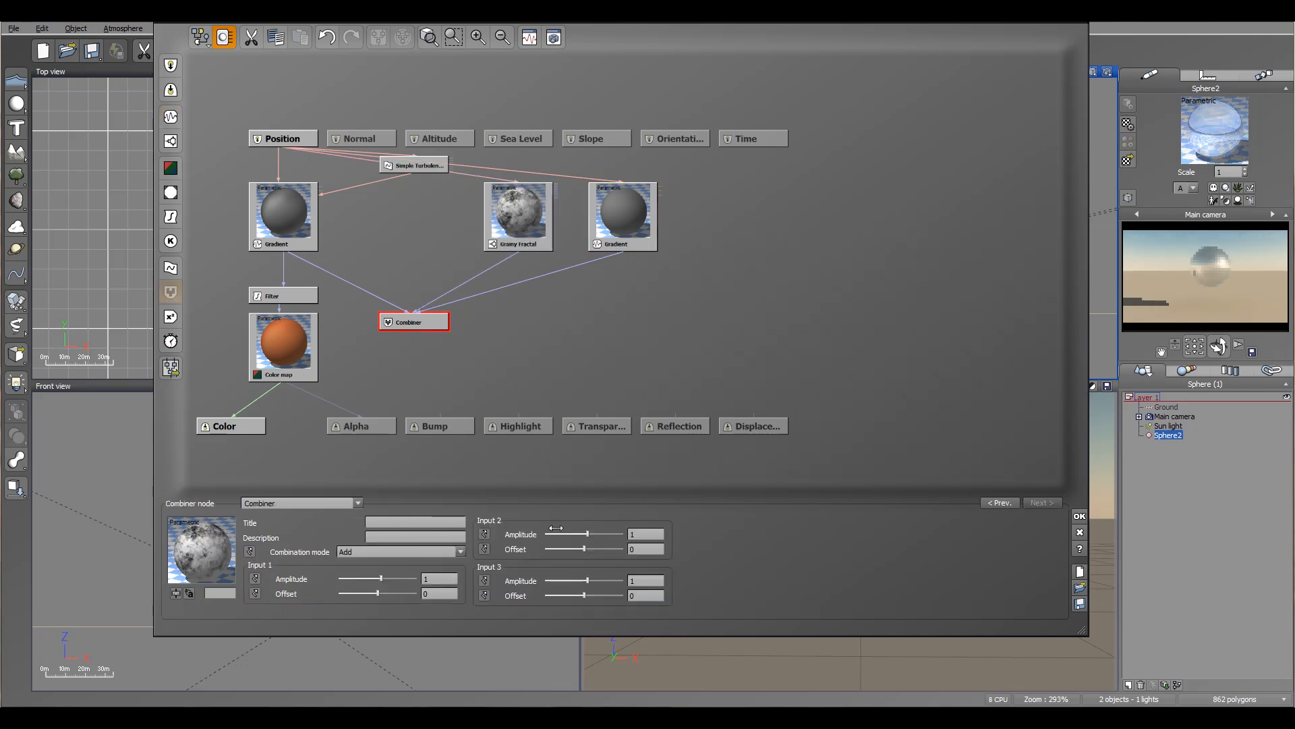
left_click(622, 218)
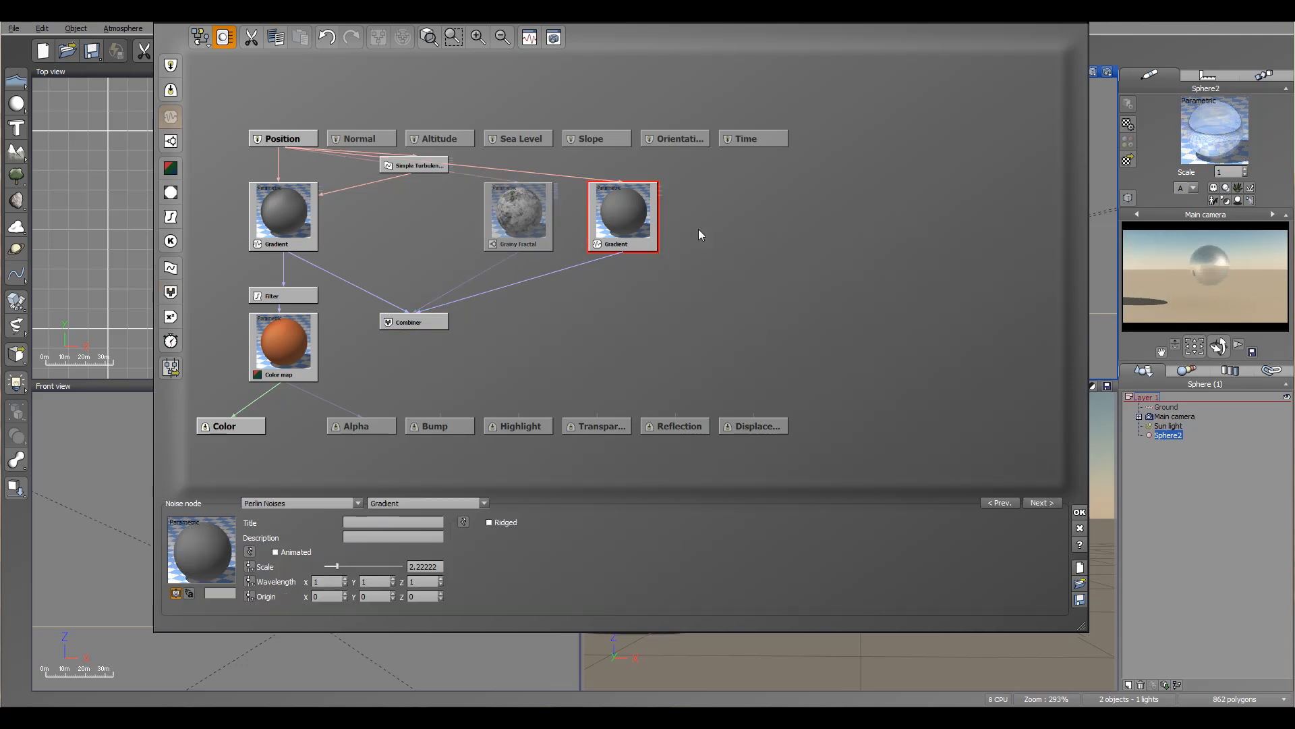
Browse the available math types, including the conversions group, on a temporary Decomposer 3 node, and delete that node
left_click(544, 347)
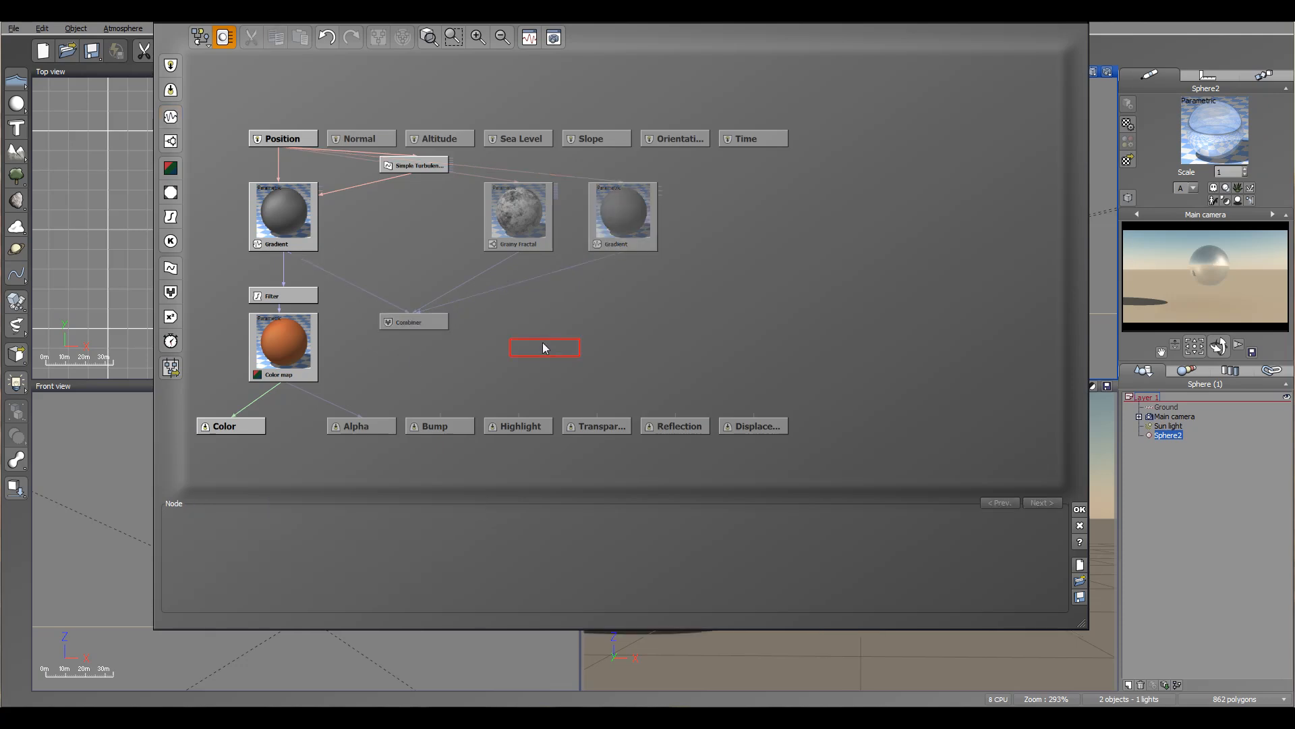
left_click(172, 317)
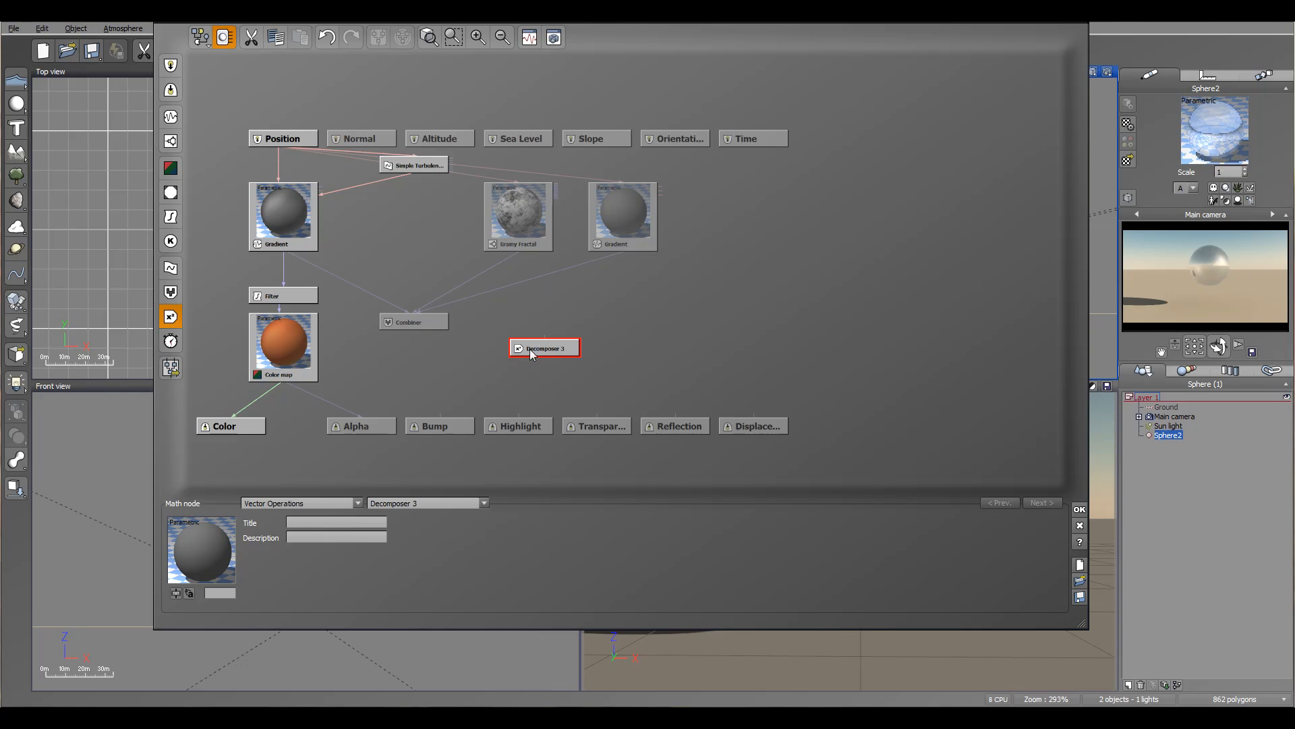
left_click_drag(532, 354, 533, 327)
left_click(318, 503)
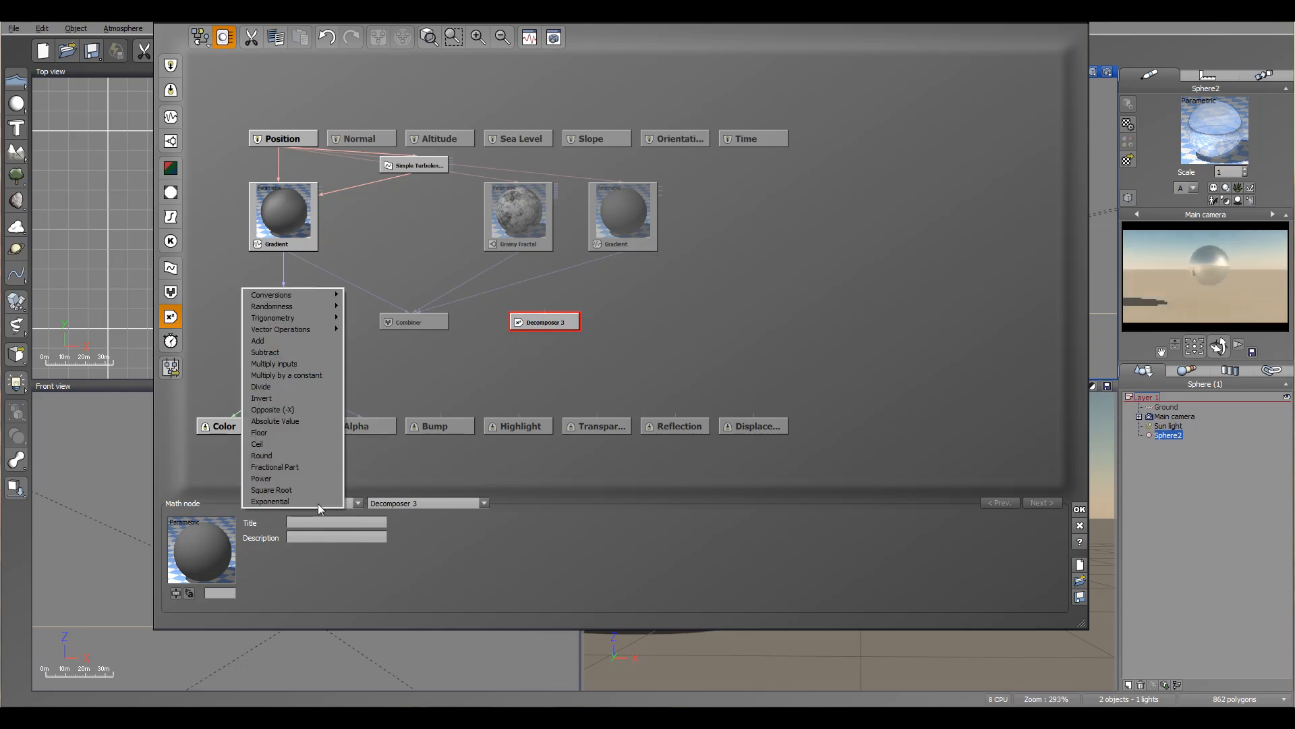
mouse_move(305, 298)
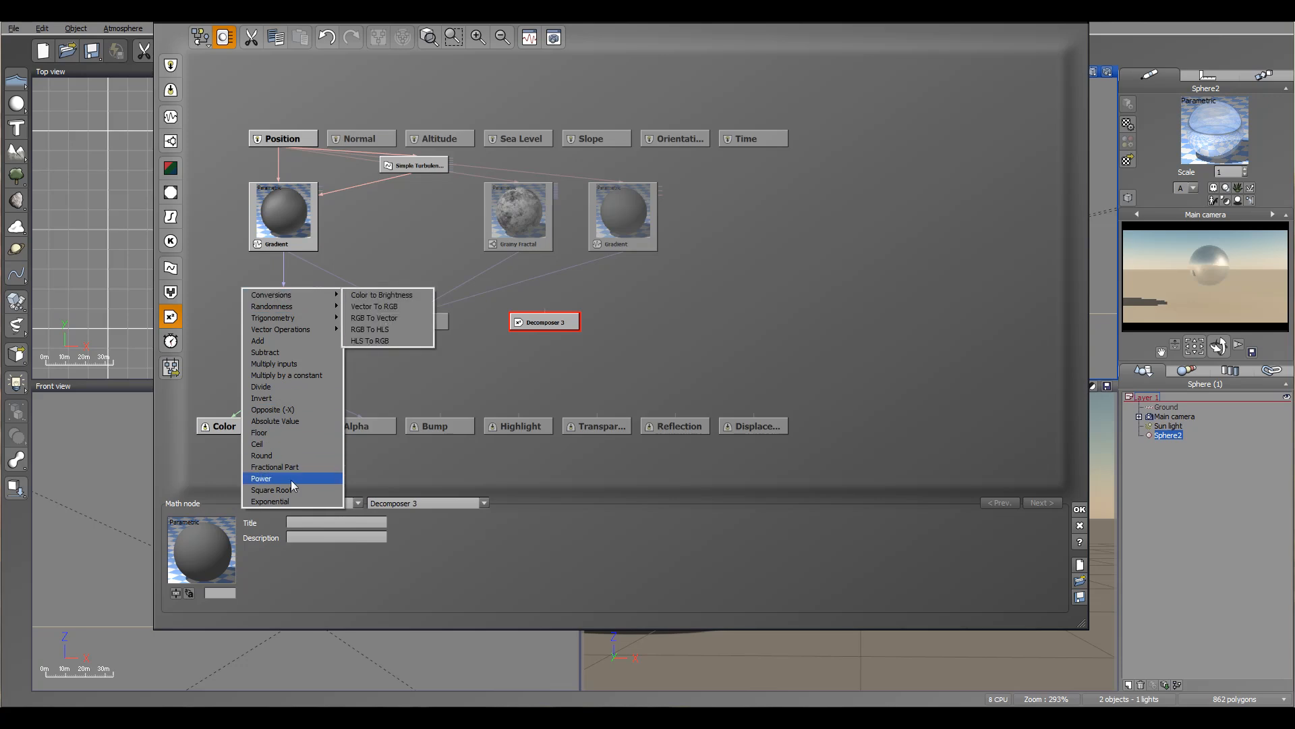
key("Escape")
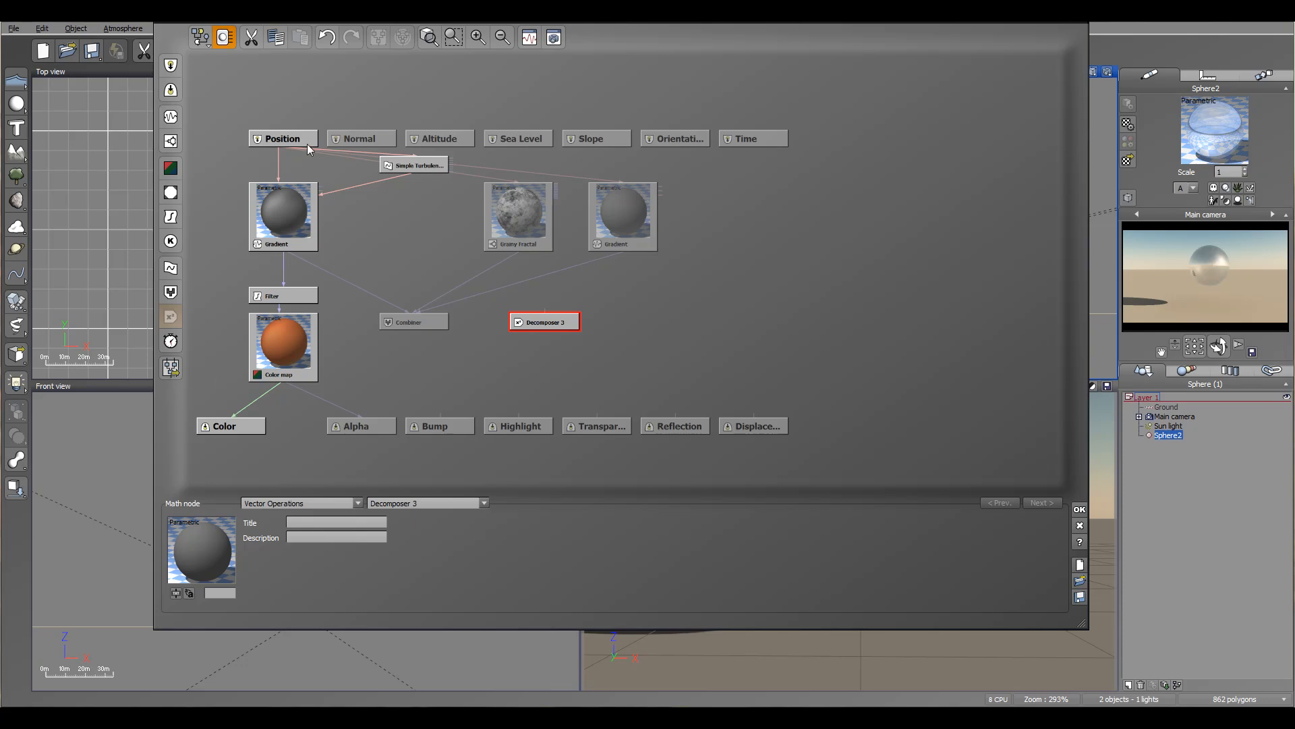
left_click(637, 341)
left_click(562, 323)
right_click(563, 322)
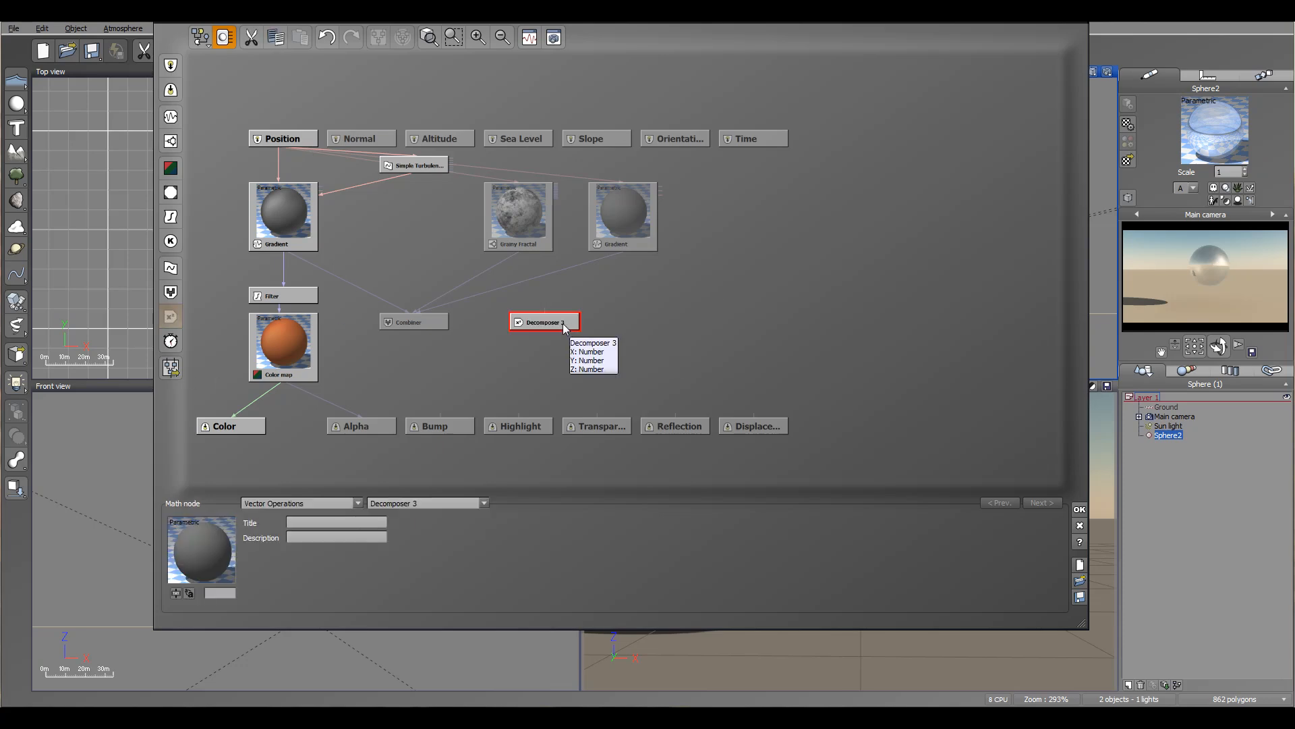
key("Delete")
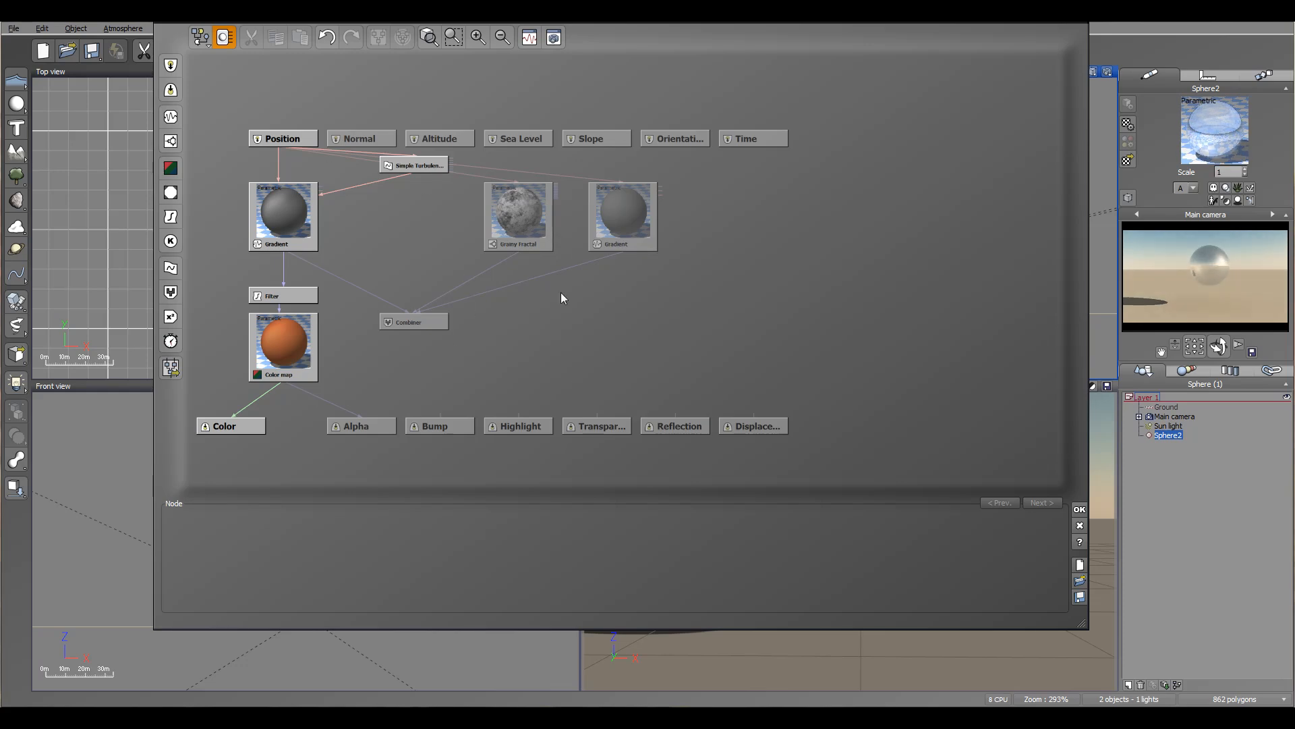
Browse the available dynamics types, such as Link Relationship, Derivative and PID Controller, on a temporary dynamics node, and delete that node
left_click(626, 324)
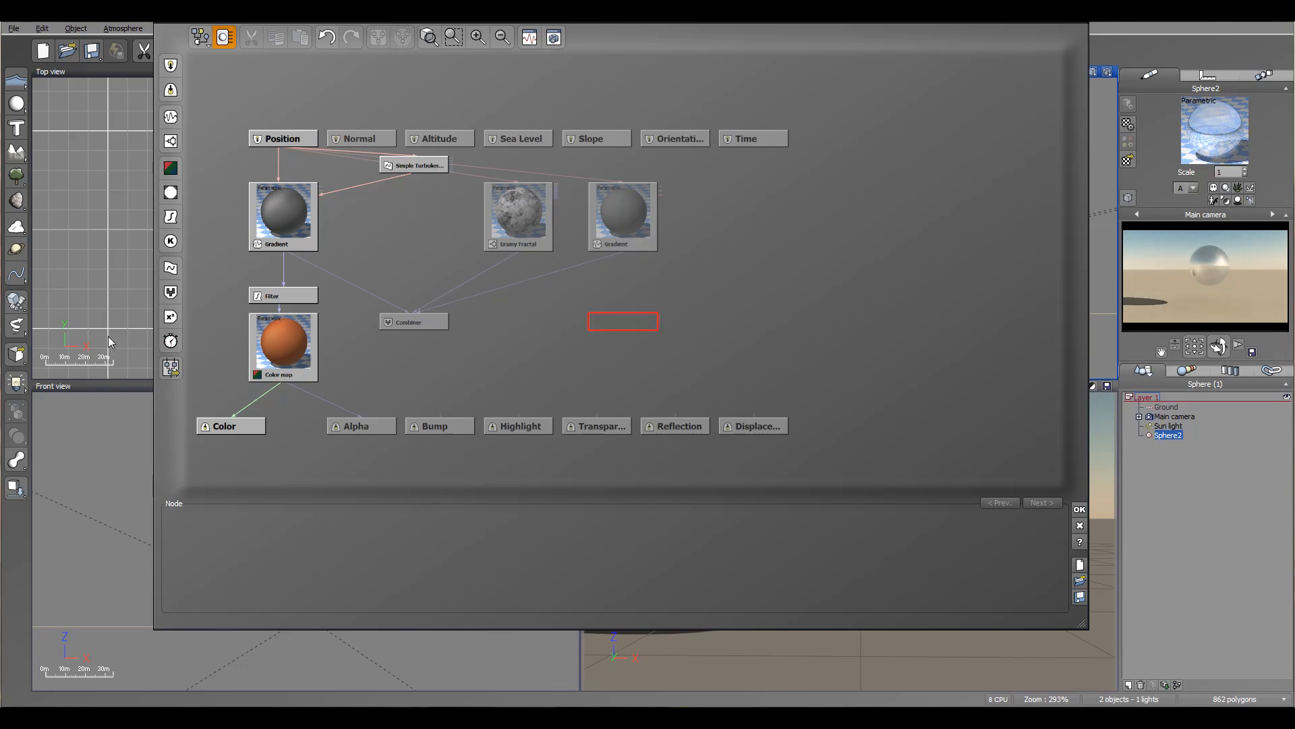
left_click(170, 342)
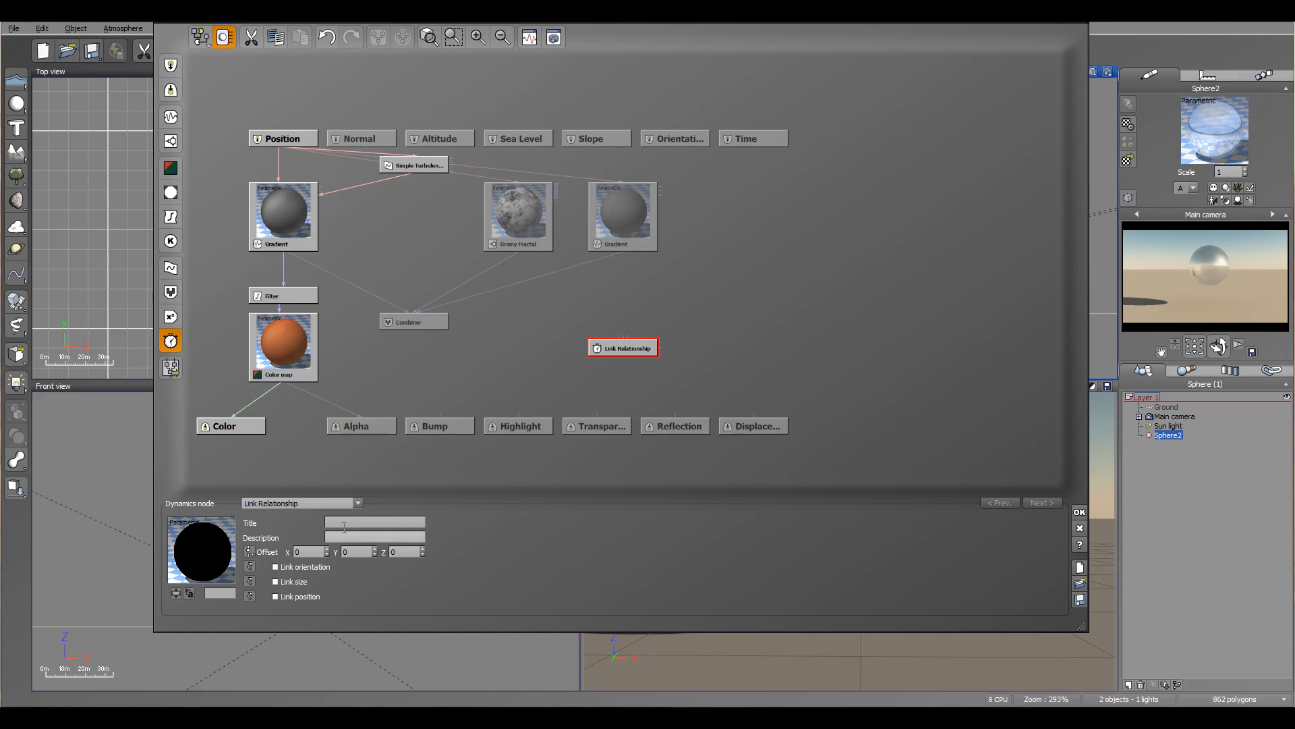
left_click(351, 504)
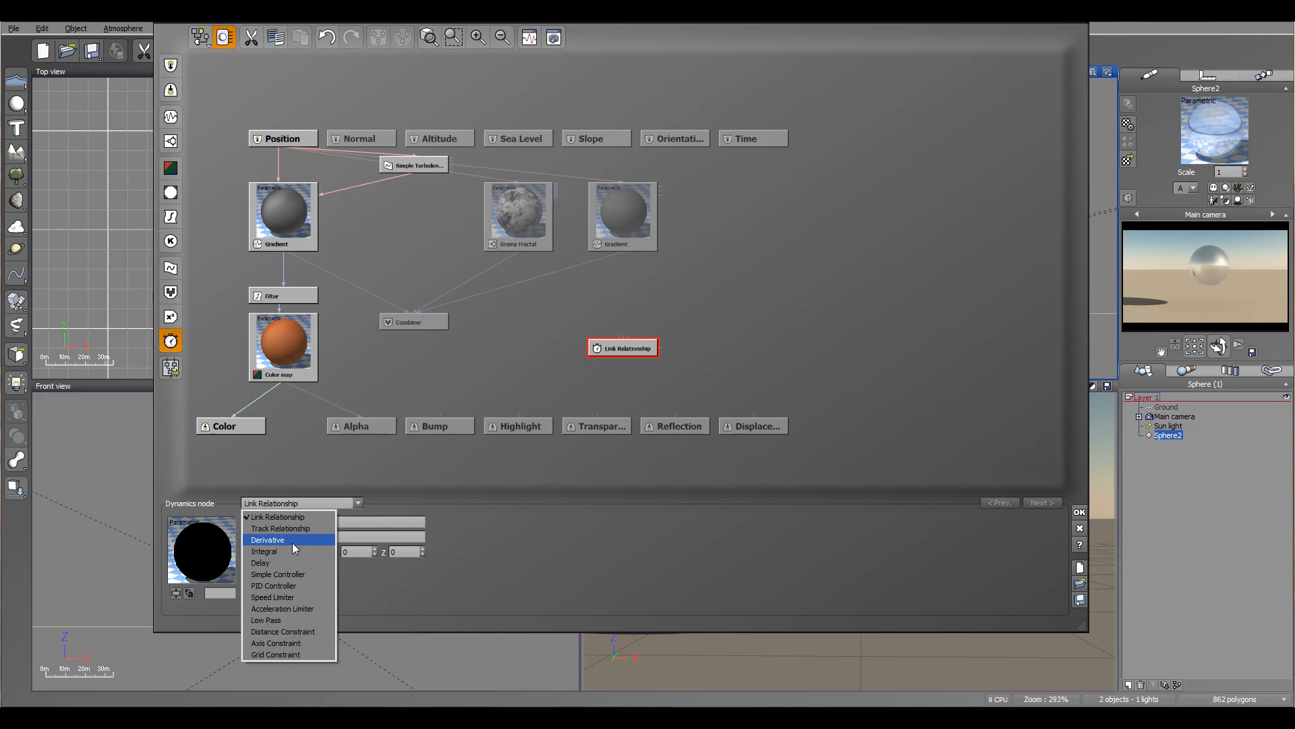
left_click(637, 347)
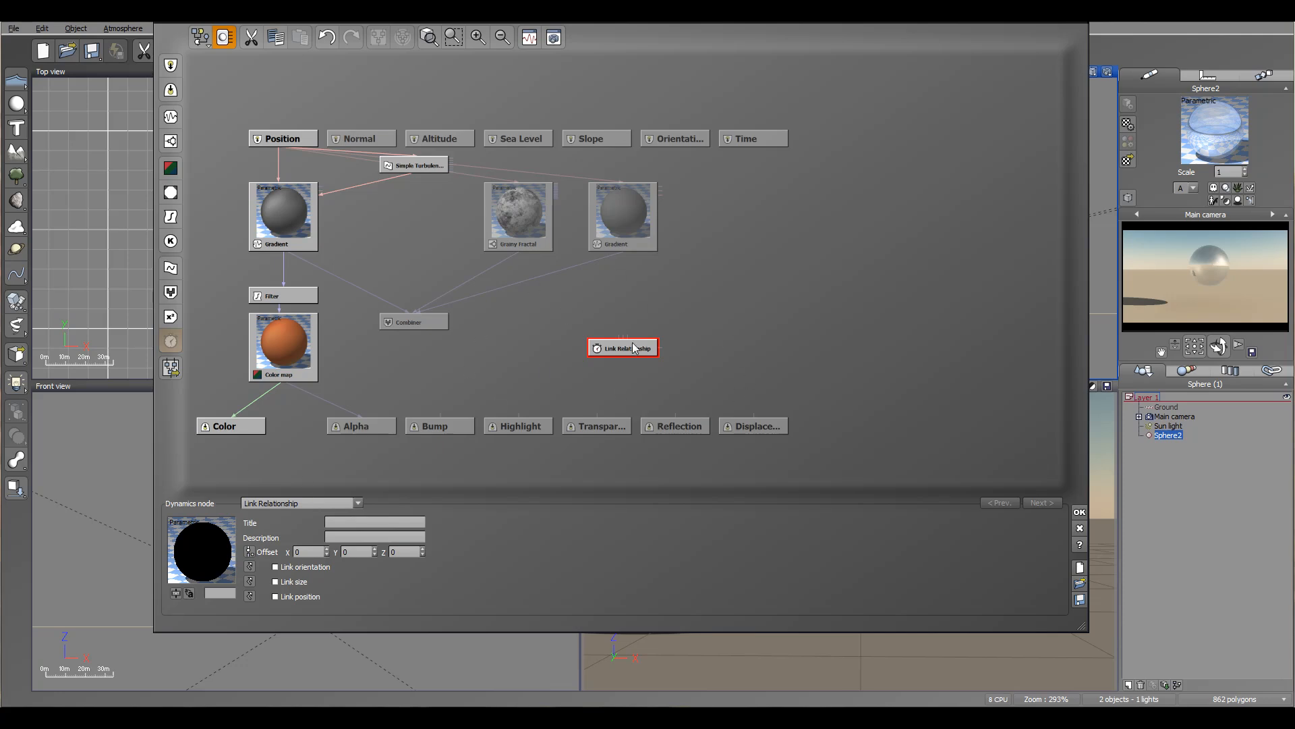
key("Delete")
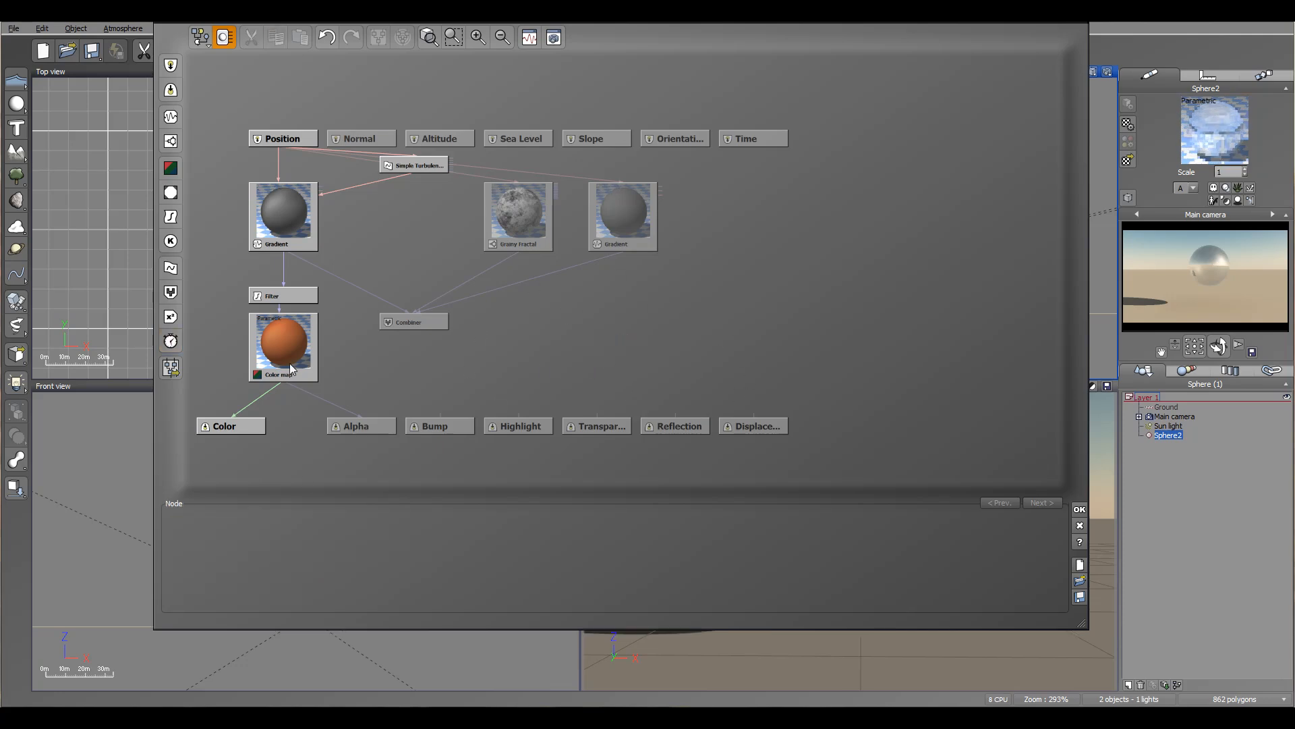
Group all the noise, turbulence, filter, color map and Combiner nodes into a single MetaNode
left_click(167, 368)
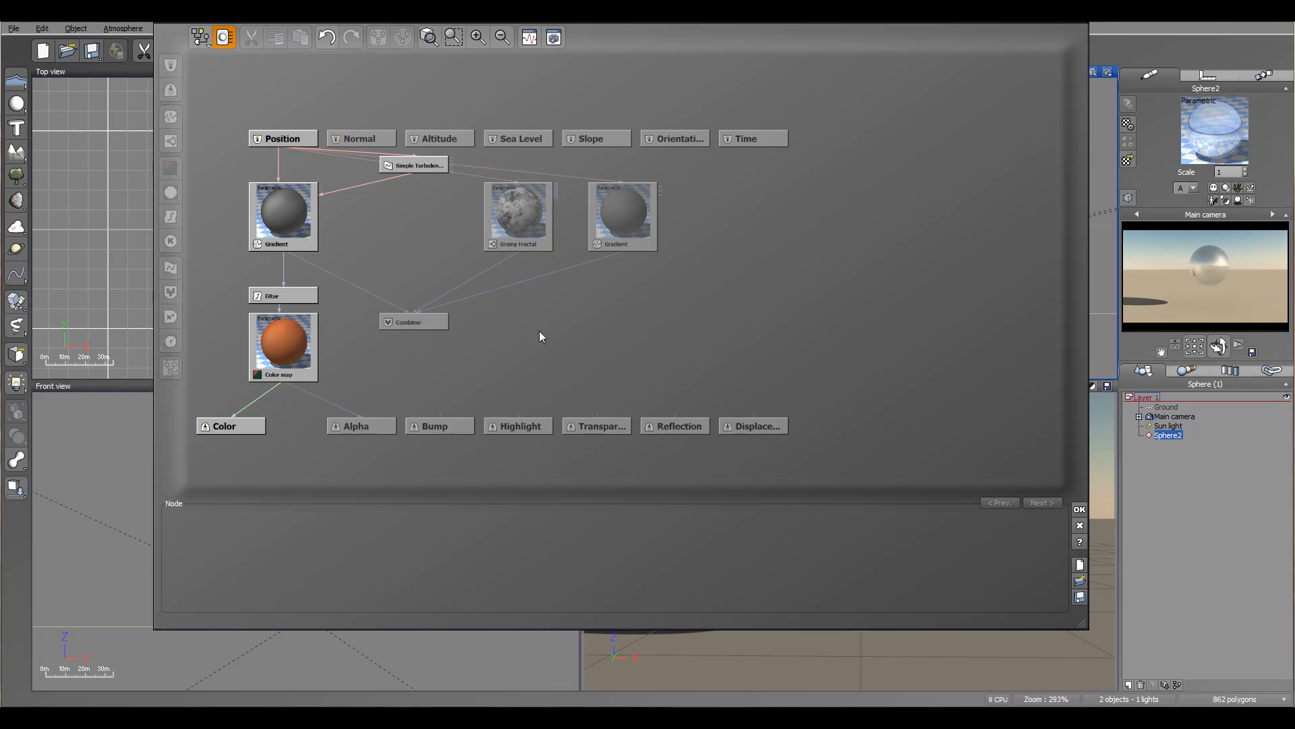
left_click_drag(717, 162, 275, 395)
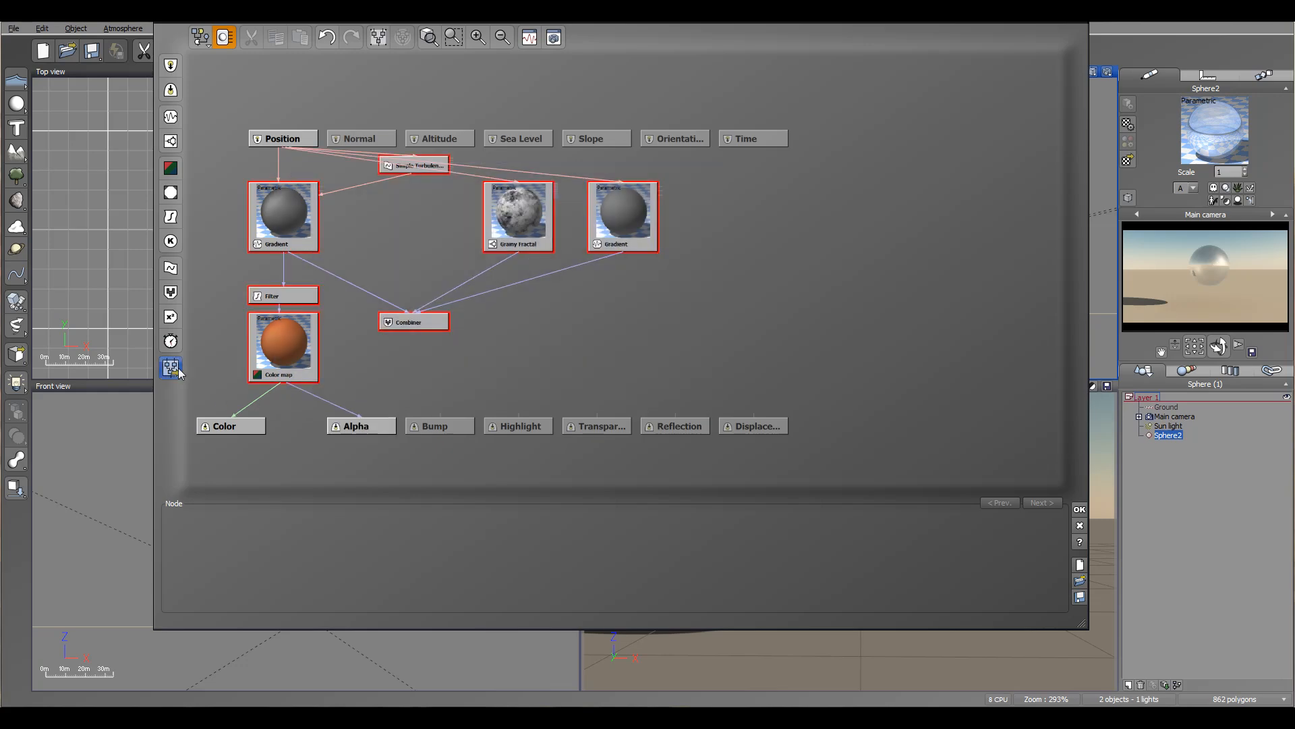
left_click(170, 367)
left_click(689, 311)
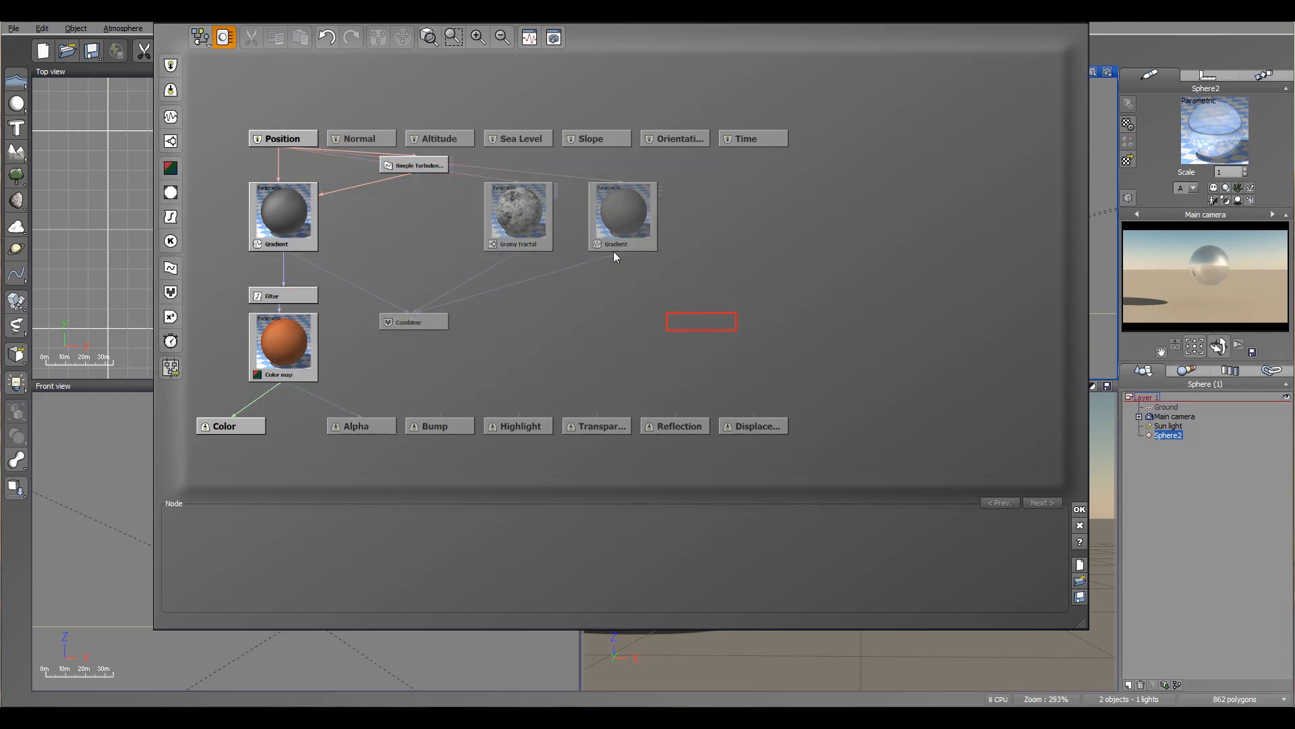
left_click_drag(717, 166, 220, 382)
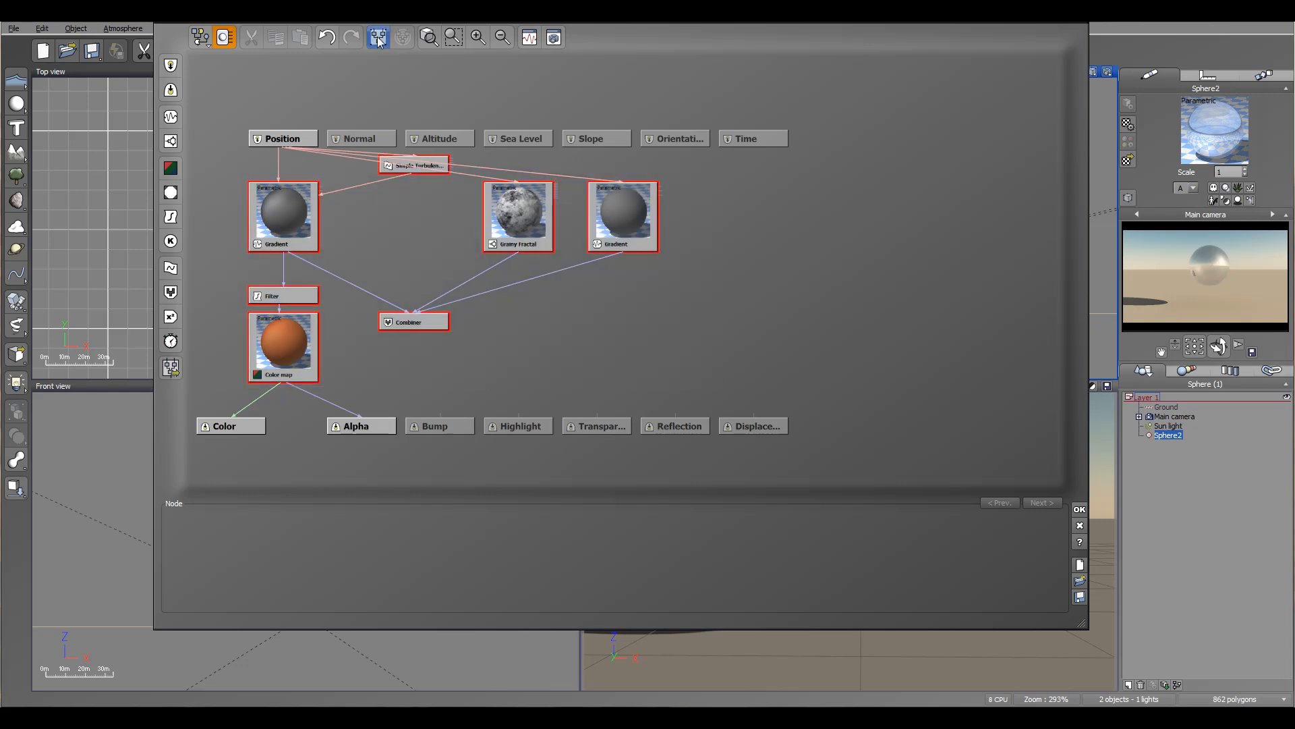
left_click(379, 38)
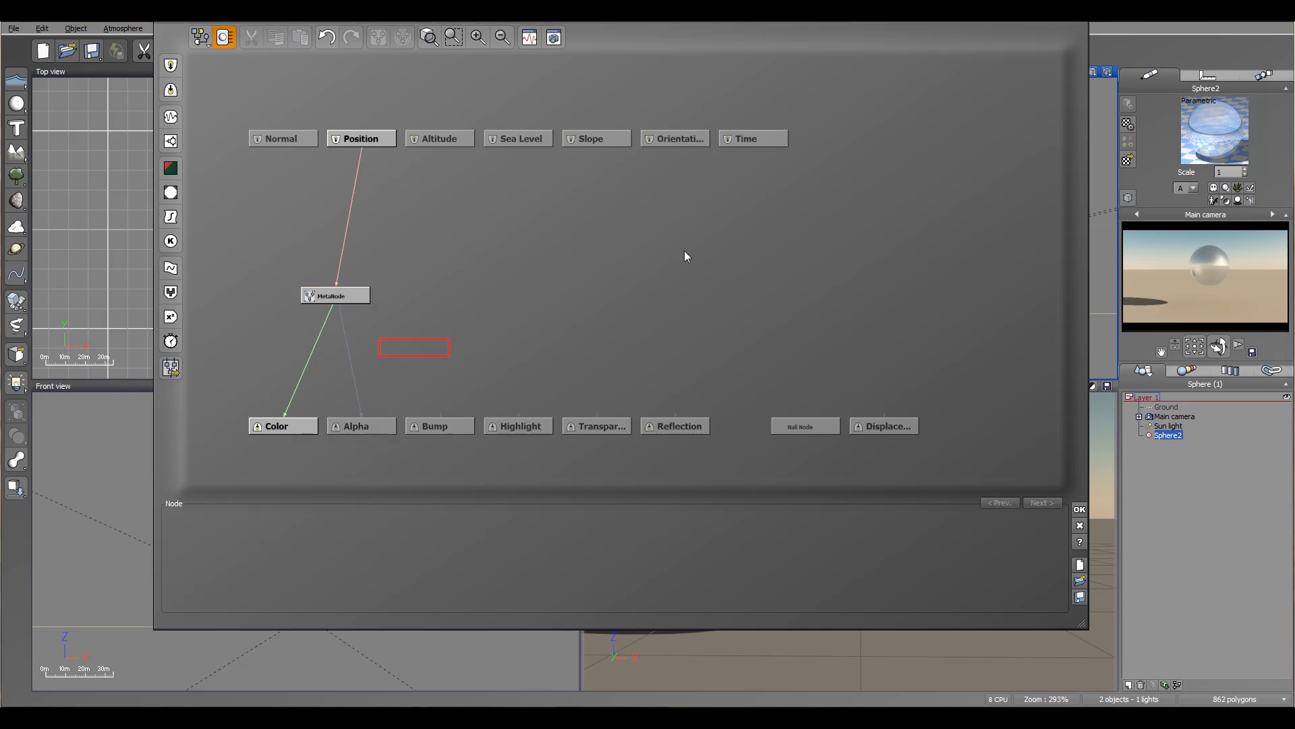
Load the saved metanode file Zero Edged Strata.mnd into the graph and place it beside the grouped MetaNode
left_click(171, 367)
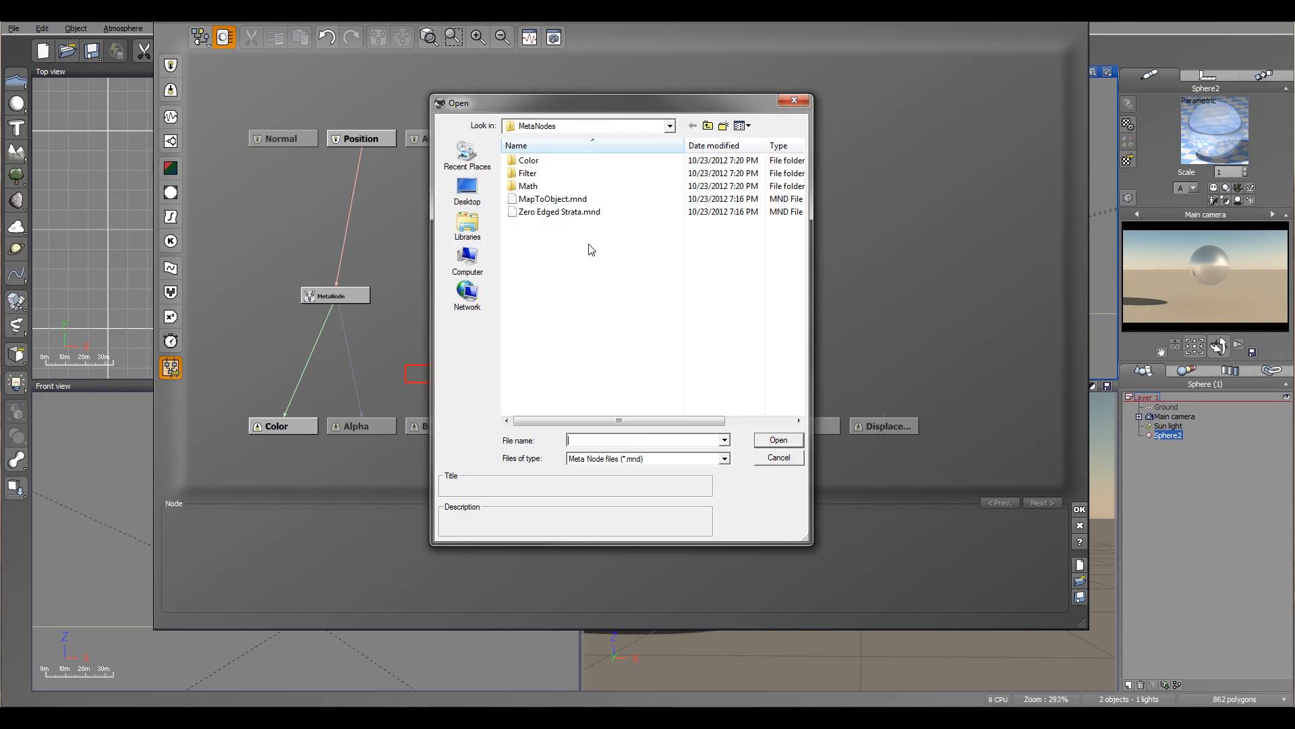
left_click(546, 212)
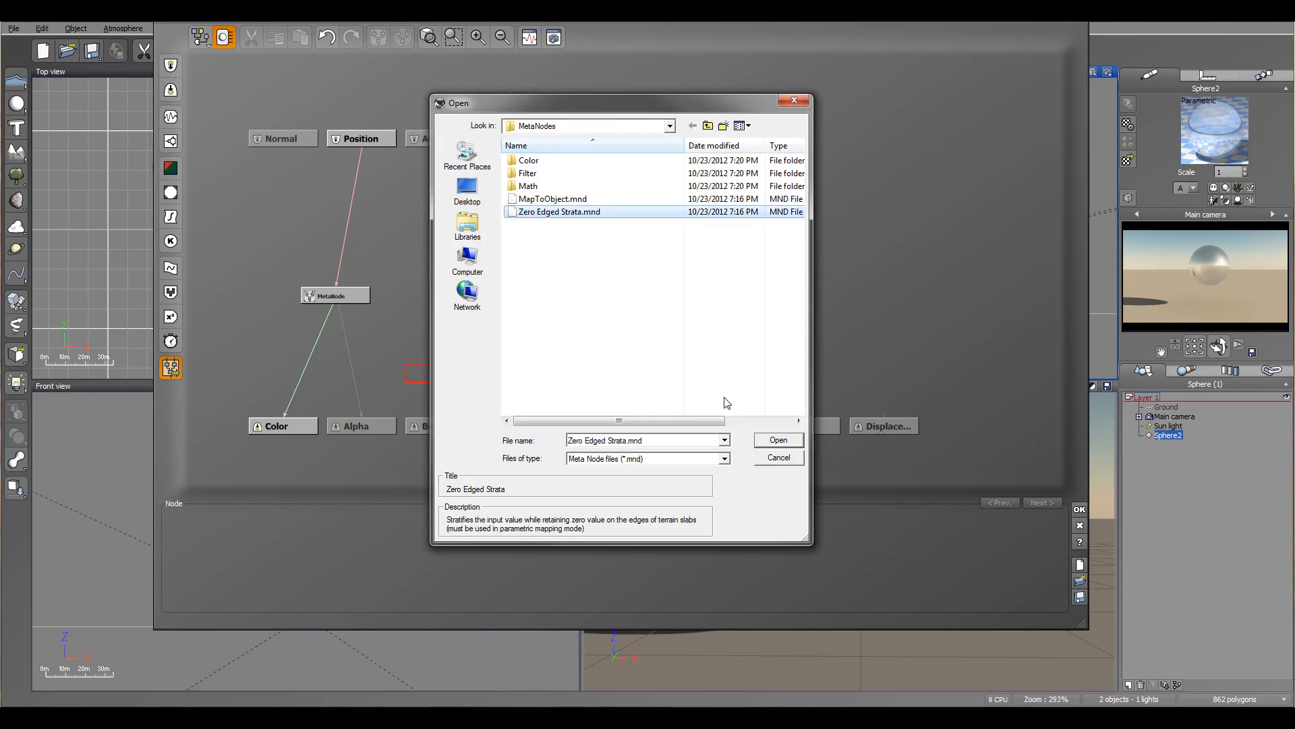
left_click(779, 439)
left_click_drag(441, 378, 472, 290)
Ungroup the MetaNode into its individual nodes and rearrange them, bringing the Grainy Fractal and second Gradient nodes closer to the other nodes
left_click(346, 297)
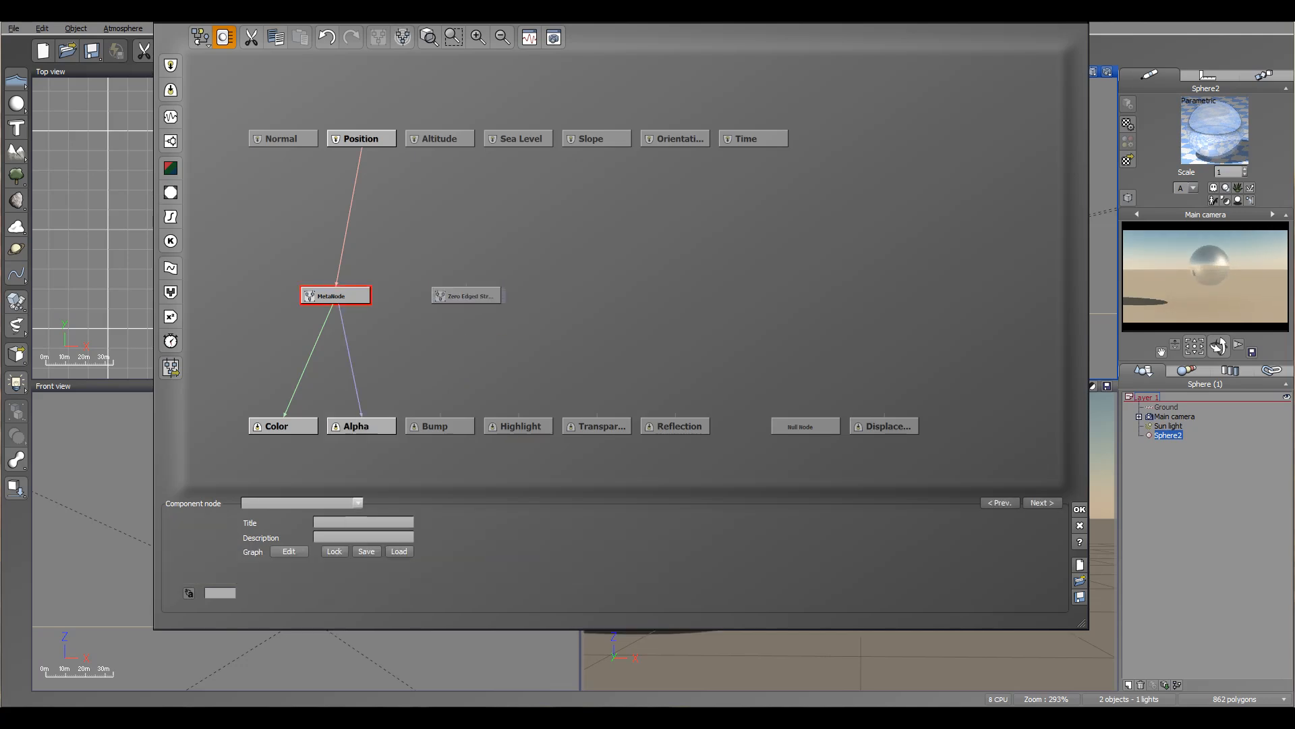
left_click(401, 38)
left_click_drag(848, 289, 655, 302)
left_click_drag(946, 112, 622, 400)
left_click_drag(742, 293, 244, 273)
right_click_drag(556, 296, 948, 277)
left_click_drag(546, 358, 415, 279)
right_click_drag(573, 308, 385, 346)
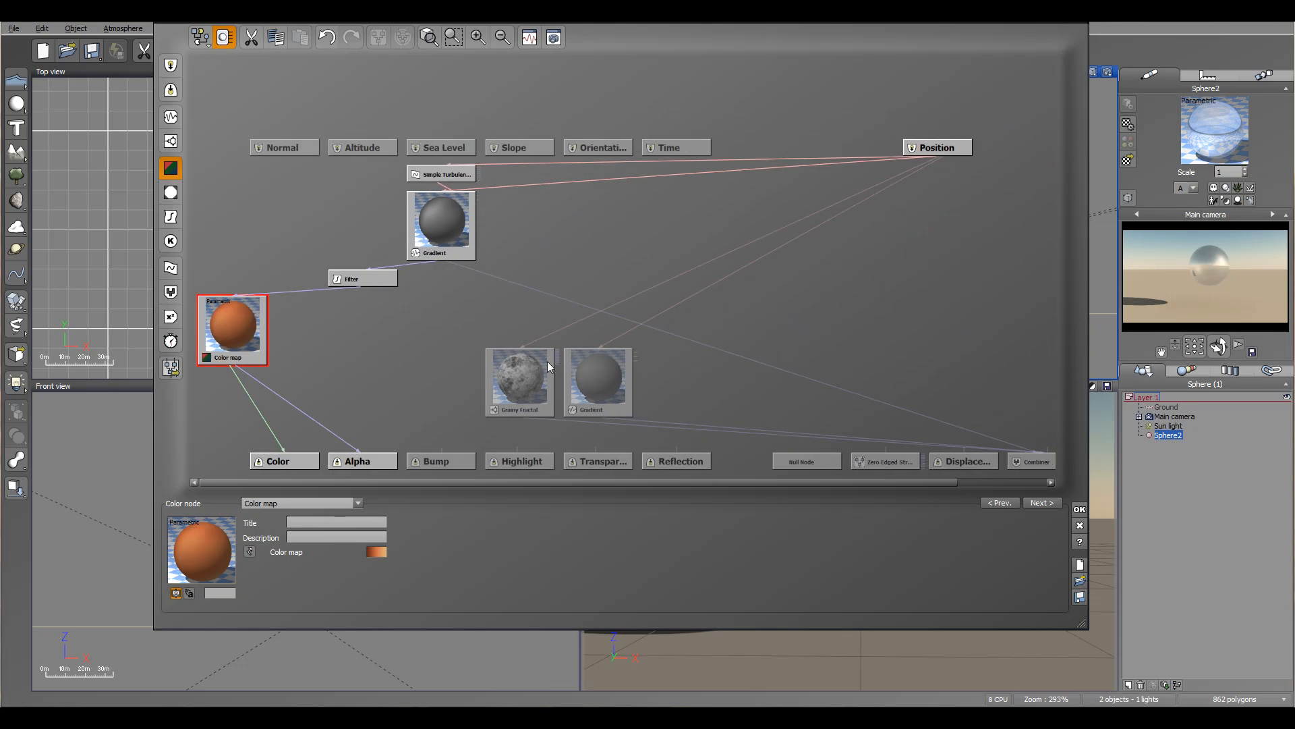
left_click_drag(624, 386, 605, 308)
left_click_drag(488, 357, 435, 303)
Load a second Zero Edged Strata metanode beside the second Gradient, examine its parameters and description, and delete it
left_click(678, 281)
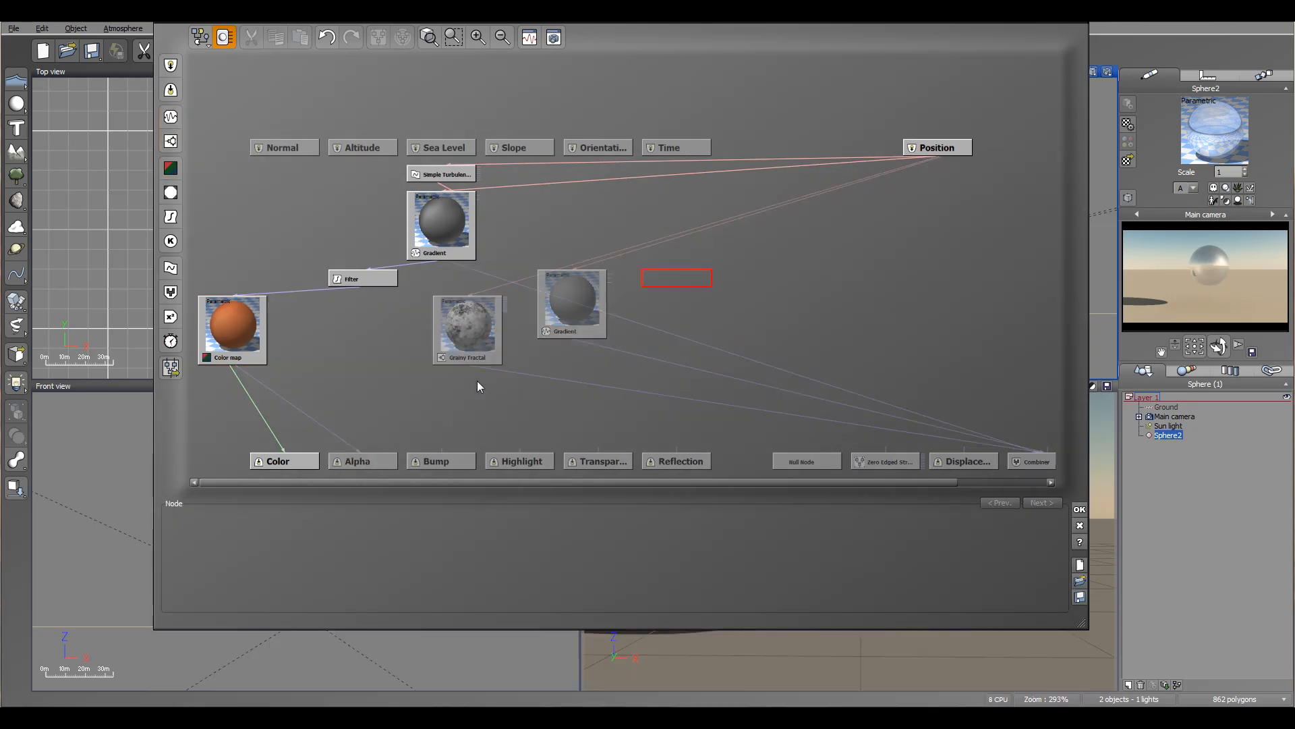
left_click(171, 366)
left_click(578, 211)
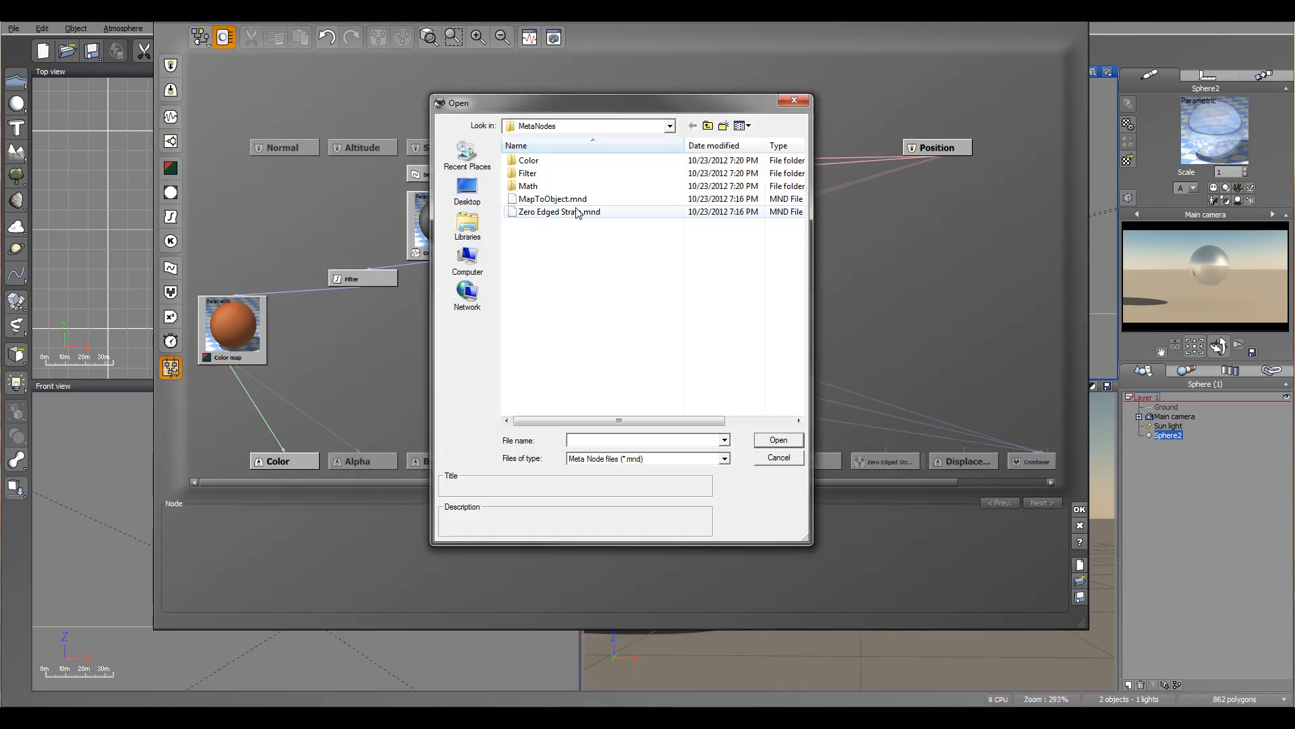
left_click(767, 443)
right_click_drag(863, 359, 739, 385)
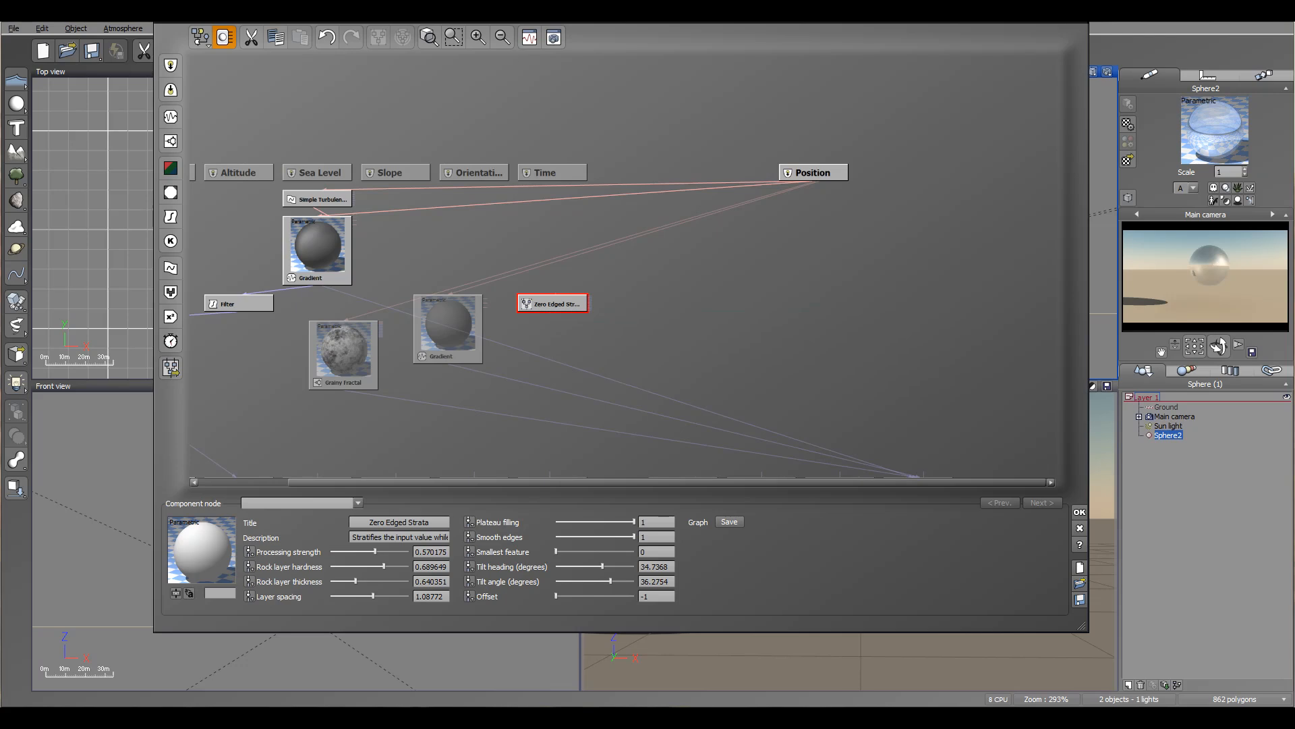
middle_click_drag(593, 350, 602, 321)
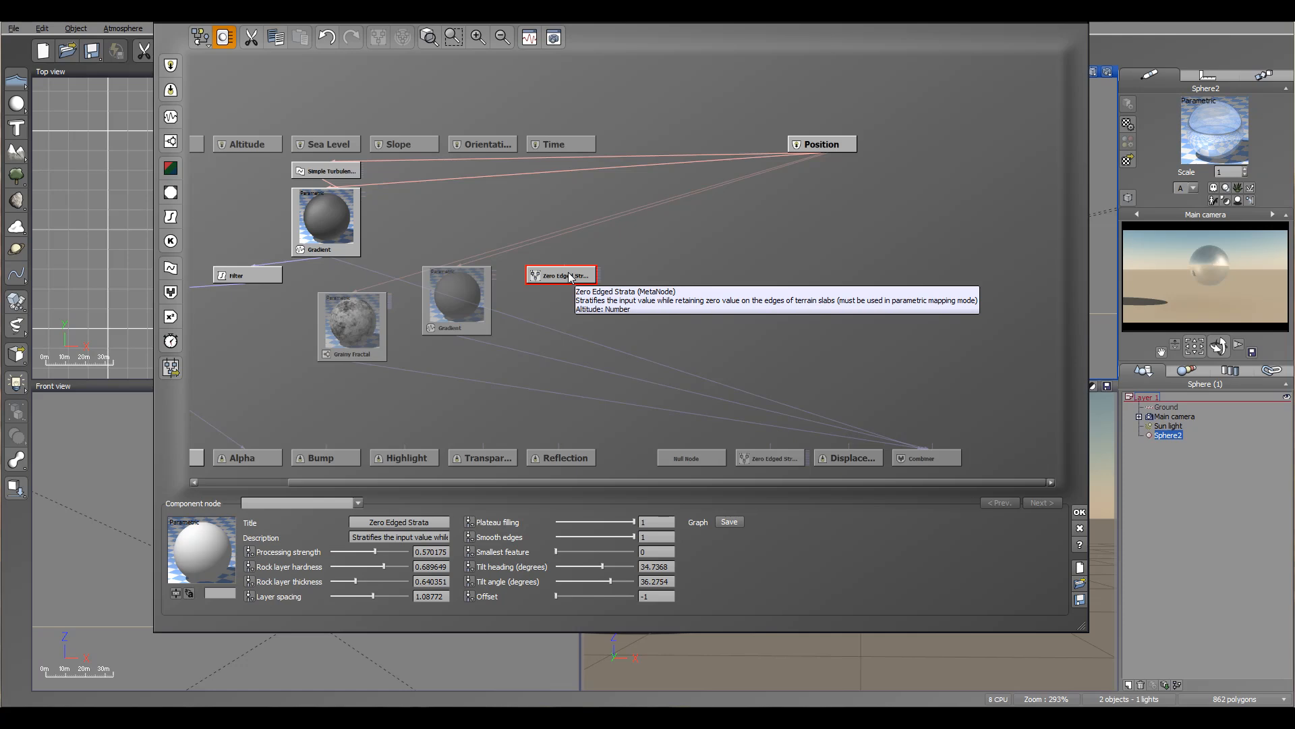
left_click(580, 315)
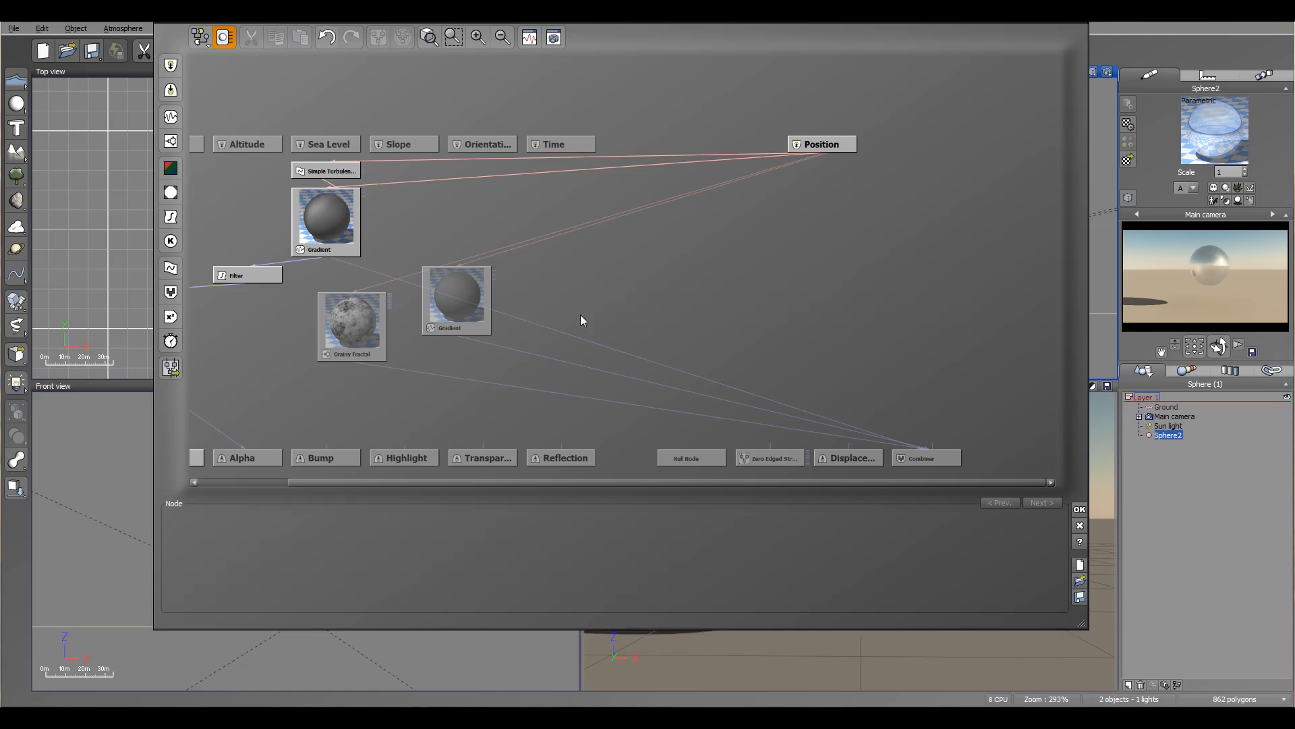
Group the turbulence, Gradient, Filter, Color map and Grainy Fractal nodes into a MetaNode without the Combiner, and move it above Alpha
middle_click_drag(581, 316, 735, 338)
mouse_move(735, 193)
left_mouse_down()
mouse_move(422, 424)
mouse_move(275, 422)
left_mouse_up()
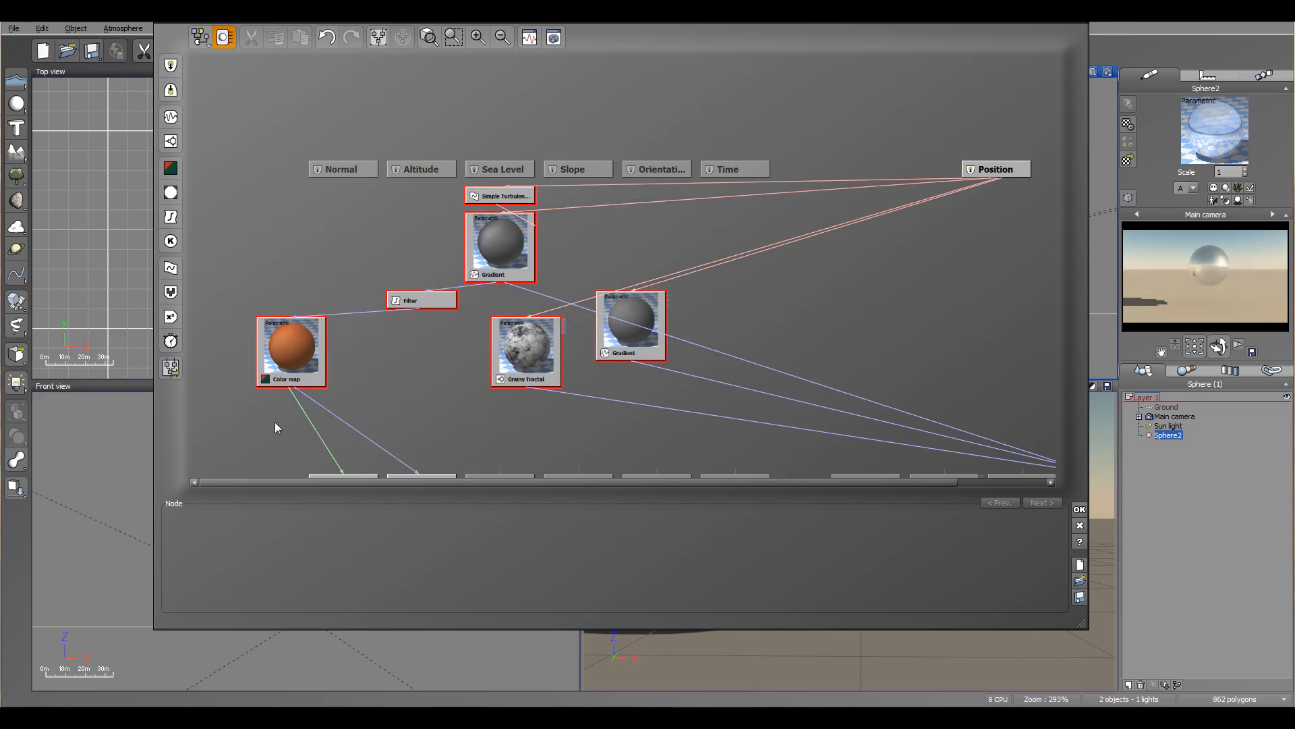
left_click(374, 42)
middle_click_drag(606, 322, 416, 211)
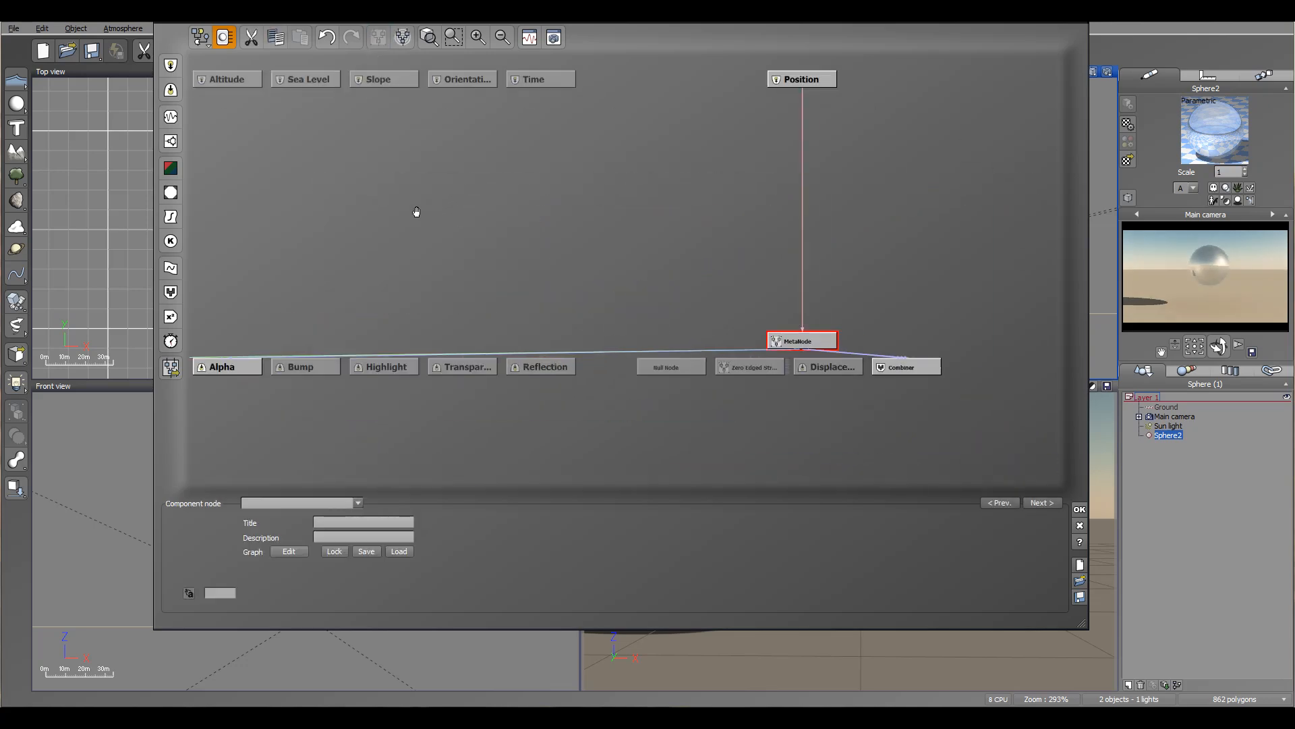
left_click_drag(776, 341, 256, 189)
Examine the internal graph of the MetaNode in its own Function Editor window, including its inputs and outputs, and close the window
double_click(255, 186)
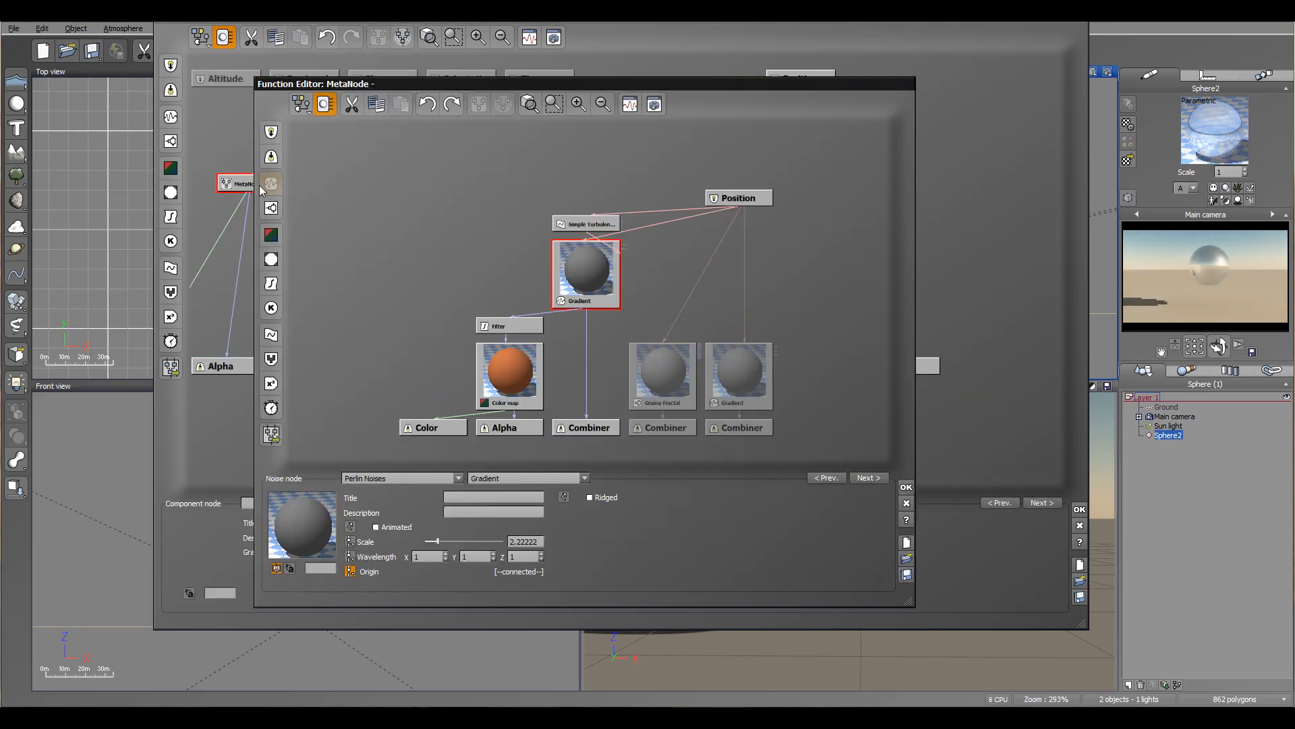
left_click_drag(460, 88, 546, 56)
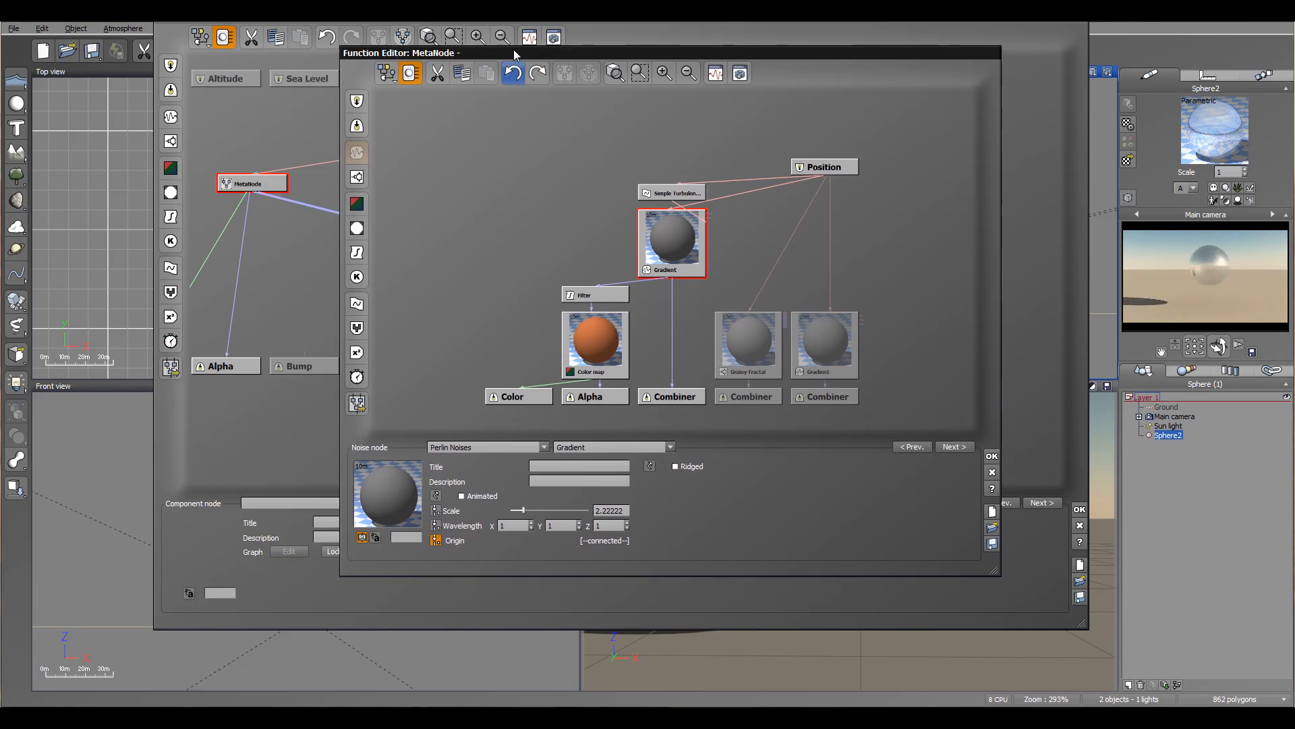
left_click_drag(517, 55, 706, 120)
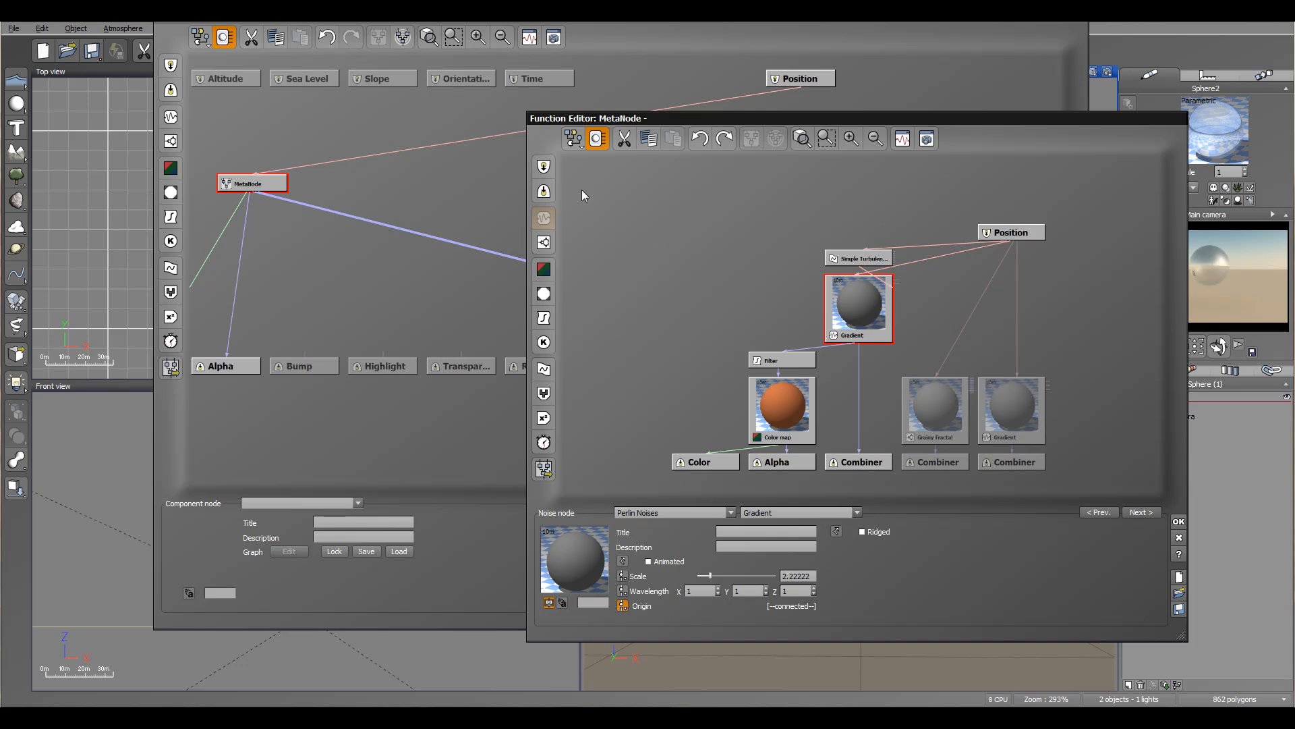
left_click(1179, 538)
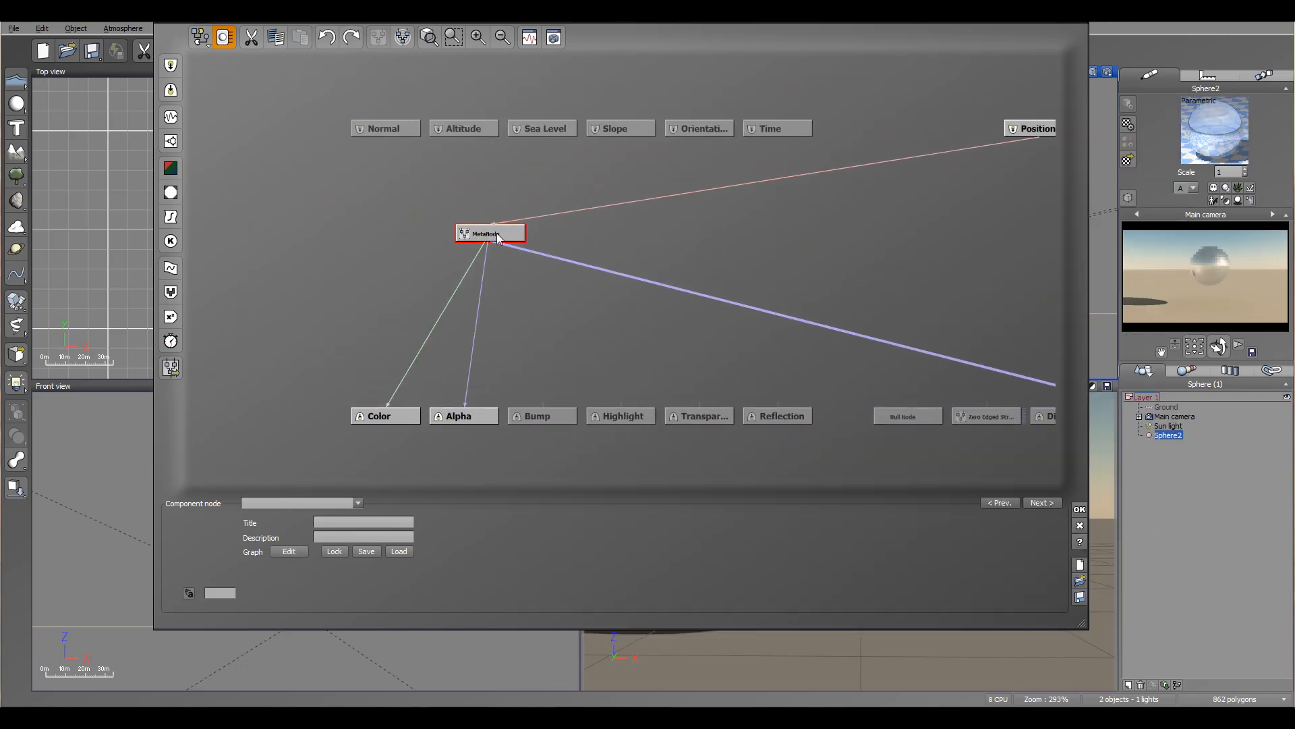
double_click(496, 232)
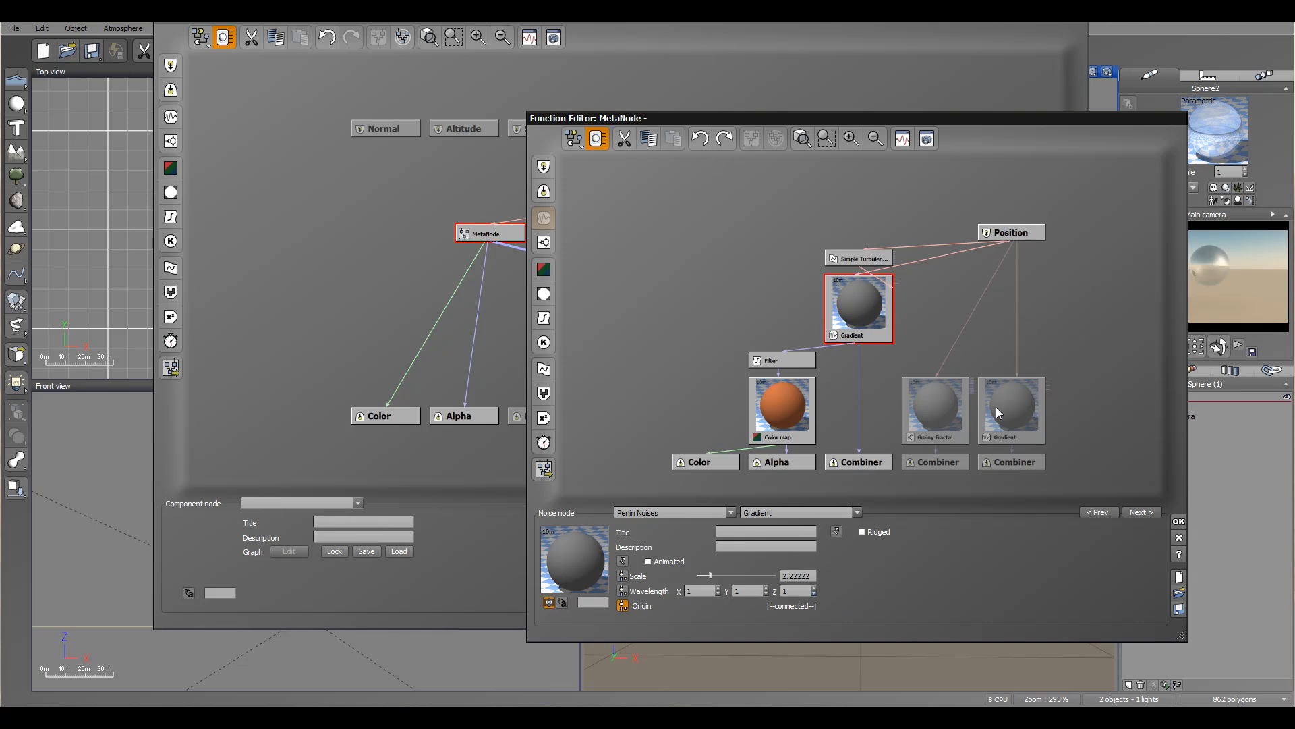
left_click(1179, 522)
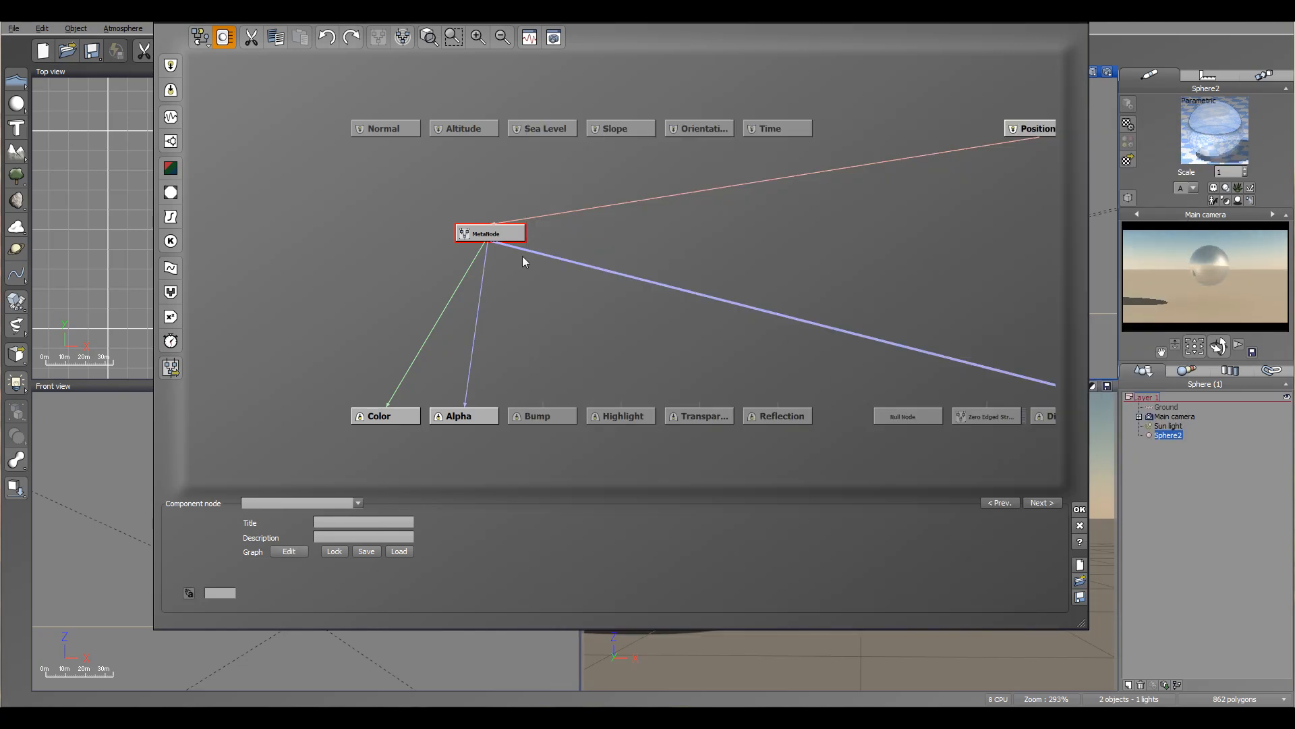
double_click(507, 236)
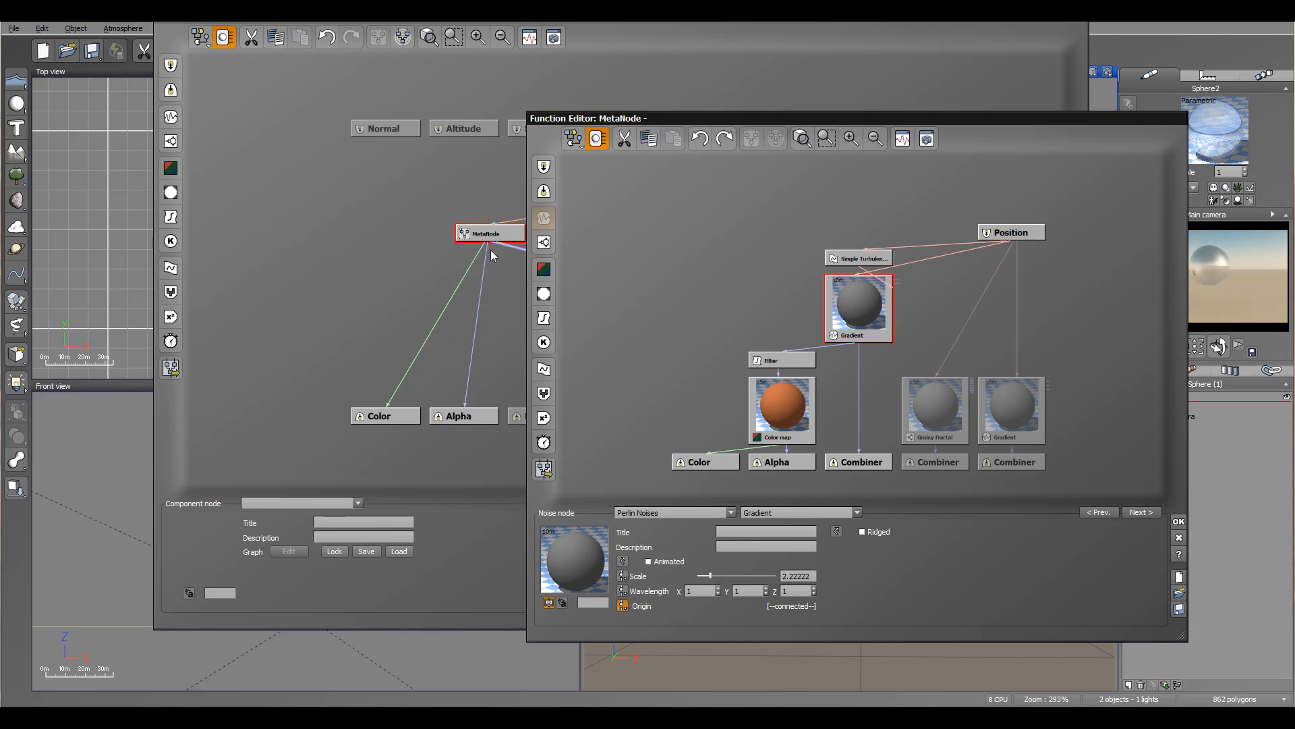
left_click(1180, 538)
Move the MetaNode to the middle of the graph and ungroup it into its original nodes
left_click_drag(693, 271, 636, 294)
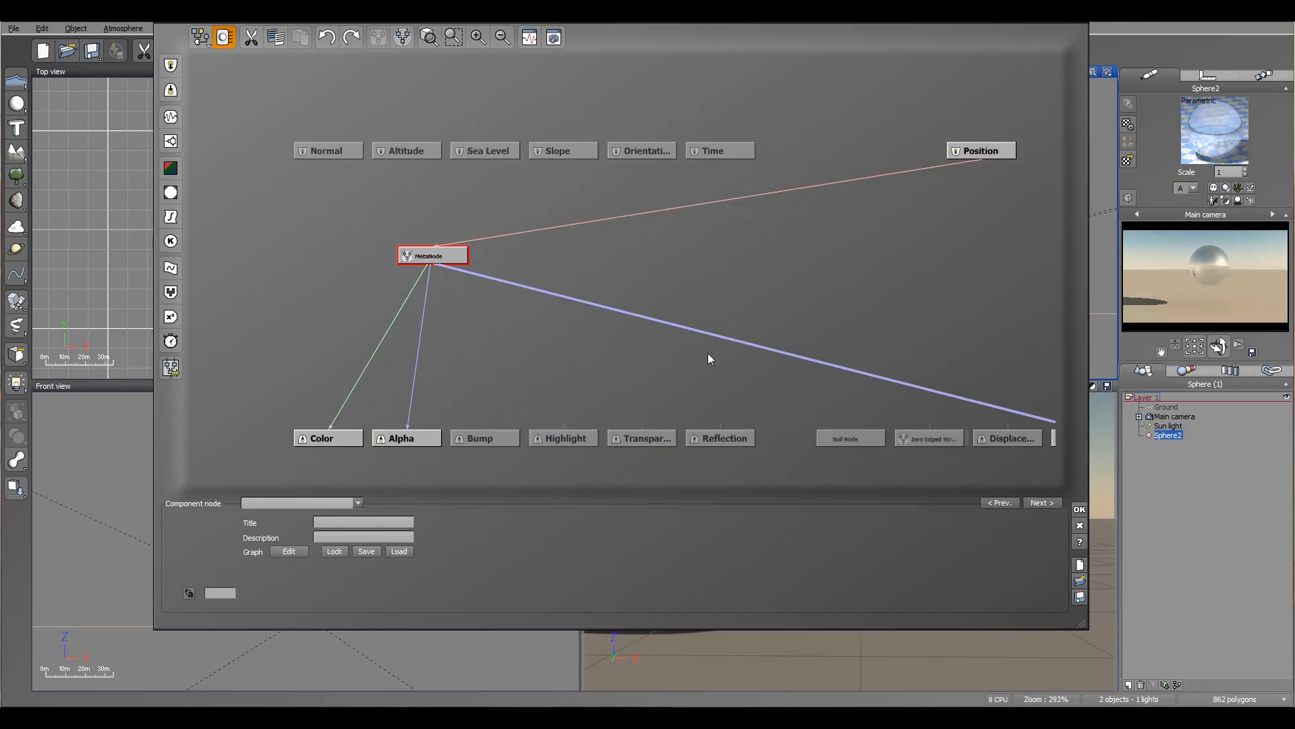
left_click_drag(762, 329, 720, 309)
left_click_drag(422, 236, 655, 260)
mouse_move(681, 313)
left_mouse_down()
mouse_move(665, 327)
mouse_move(703, 306)
left_mouse_up()
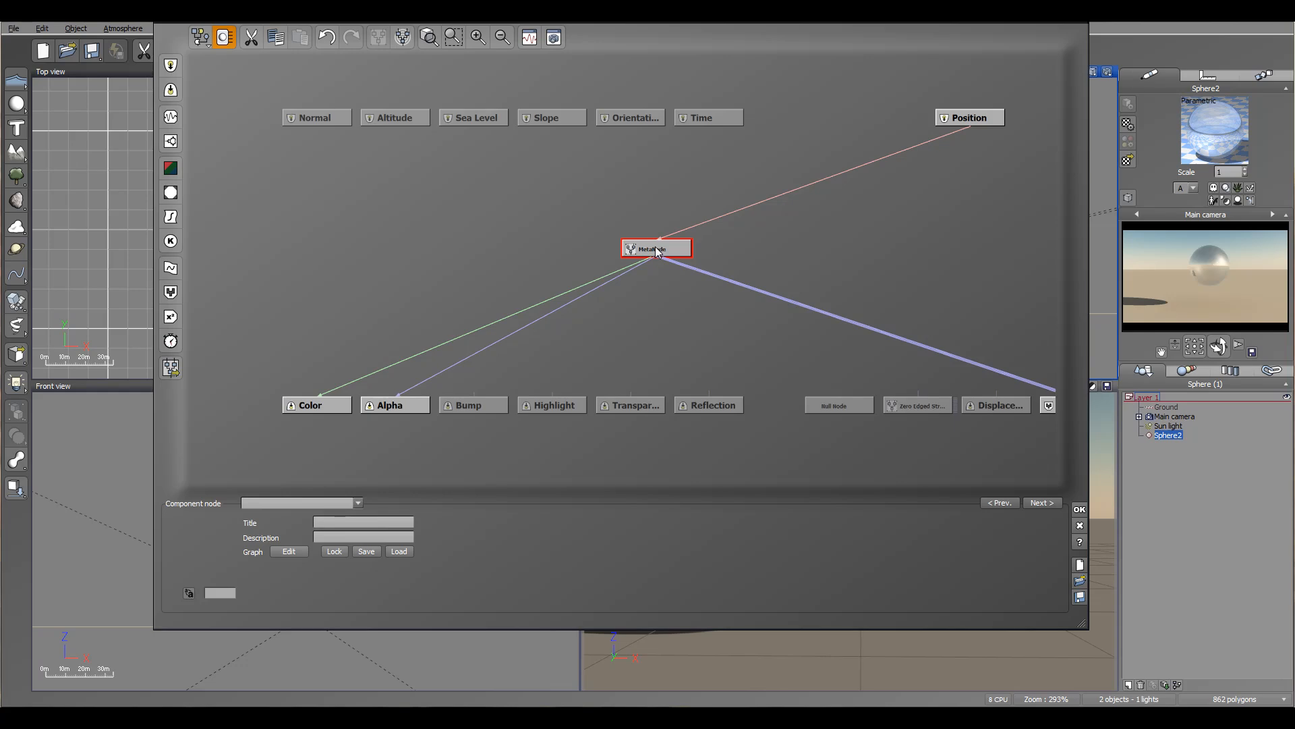
left_click(410, 42)
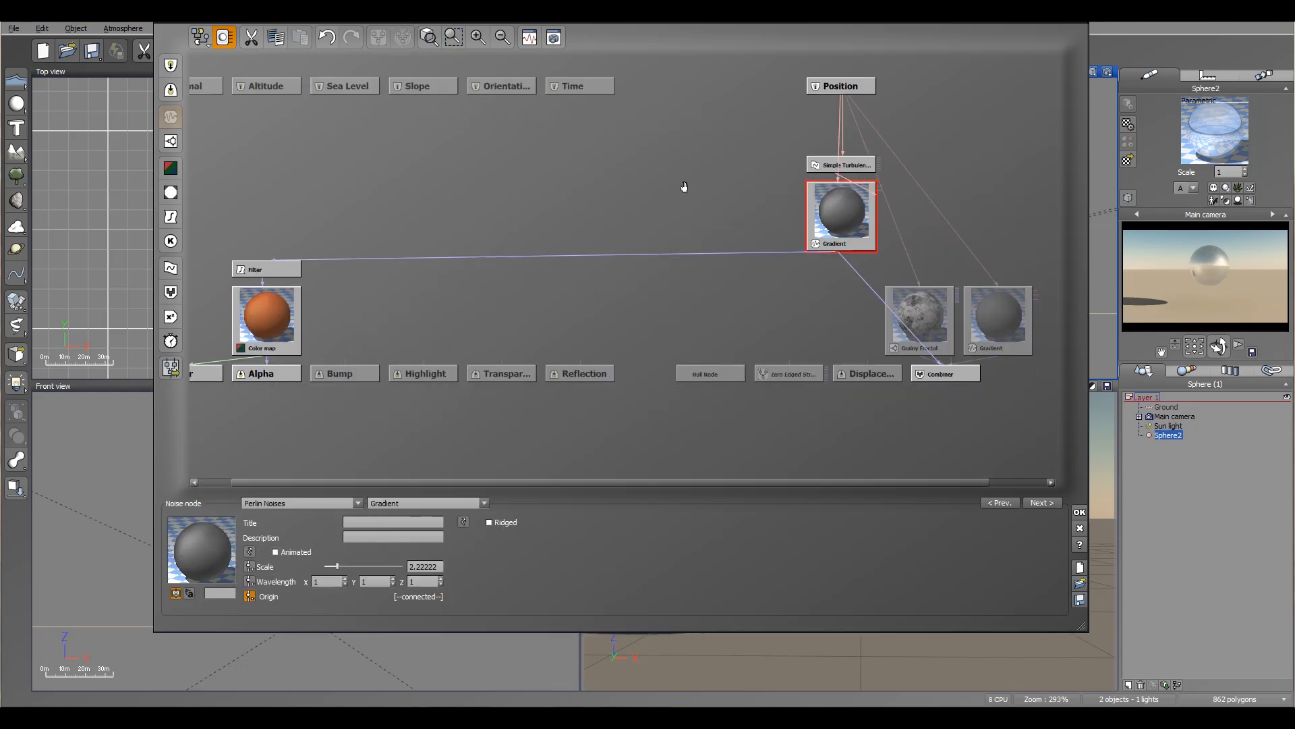
Line up the Gradient, Grainy Fractal and second Gradient nodes in mid-graph, and raise the Color map node with its Filter
left_click_drag(840, 214, 422, 188)
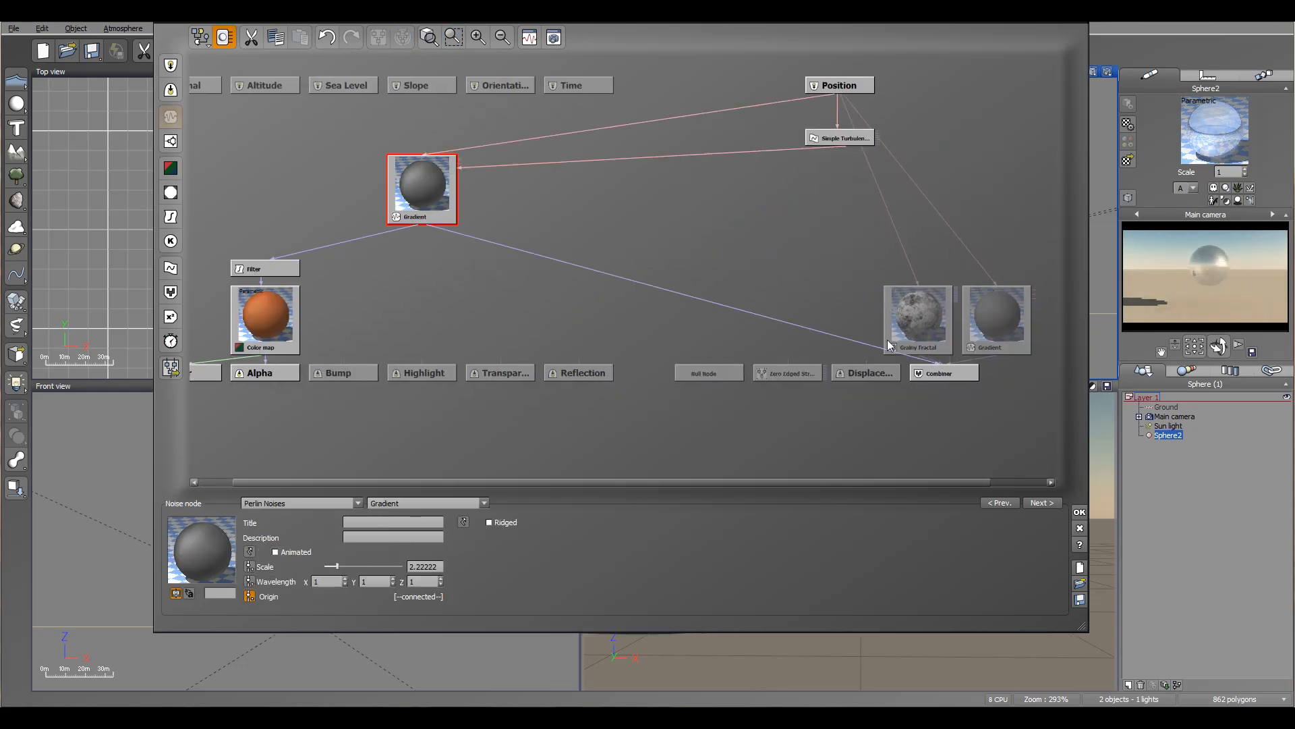
left_click_drag(909, 328, 492, 223)
left_click_drag(996, 319, 631, 215)
left_click_drag(500, 215, 526, 215)
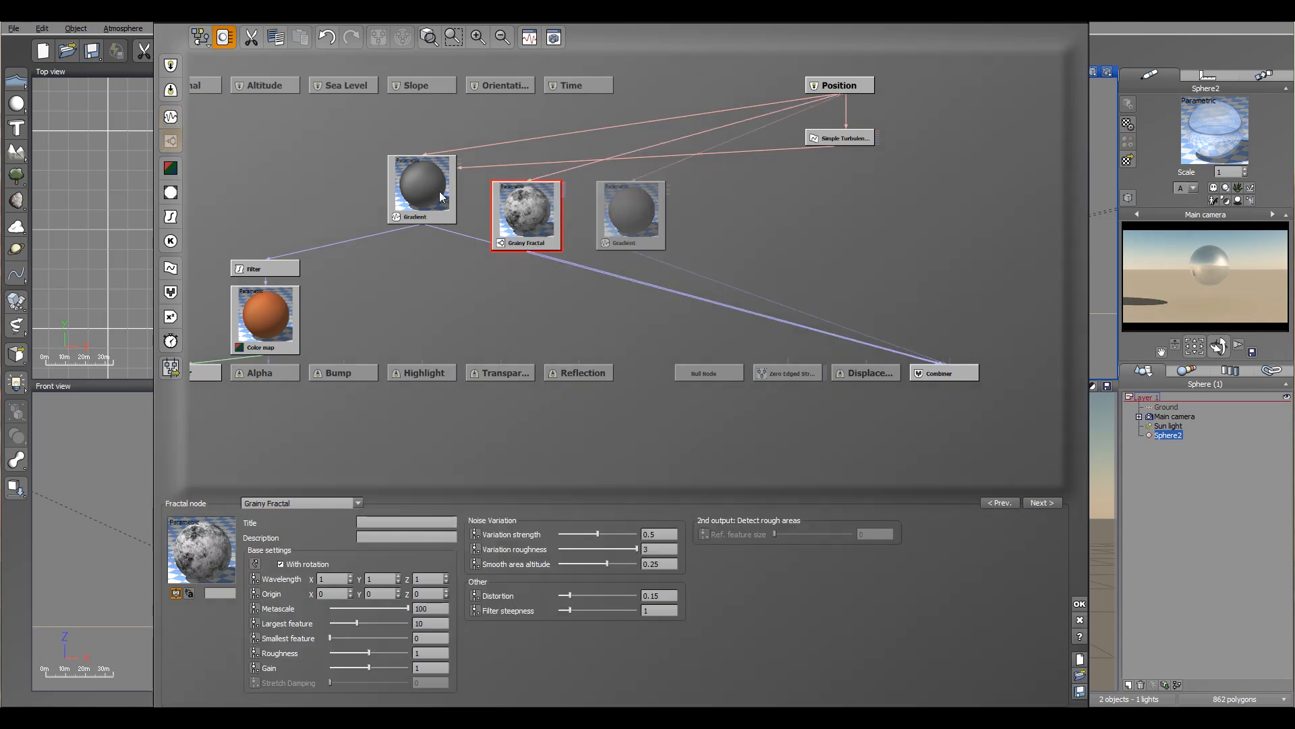
left_click(417, 159)
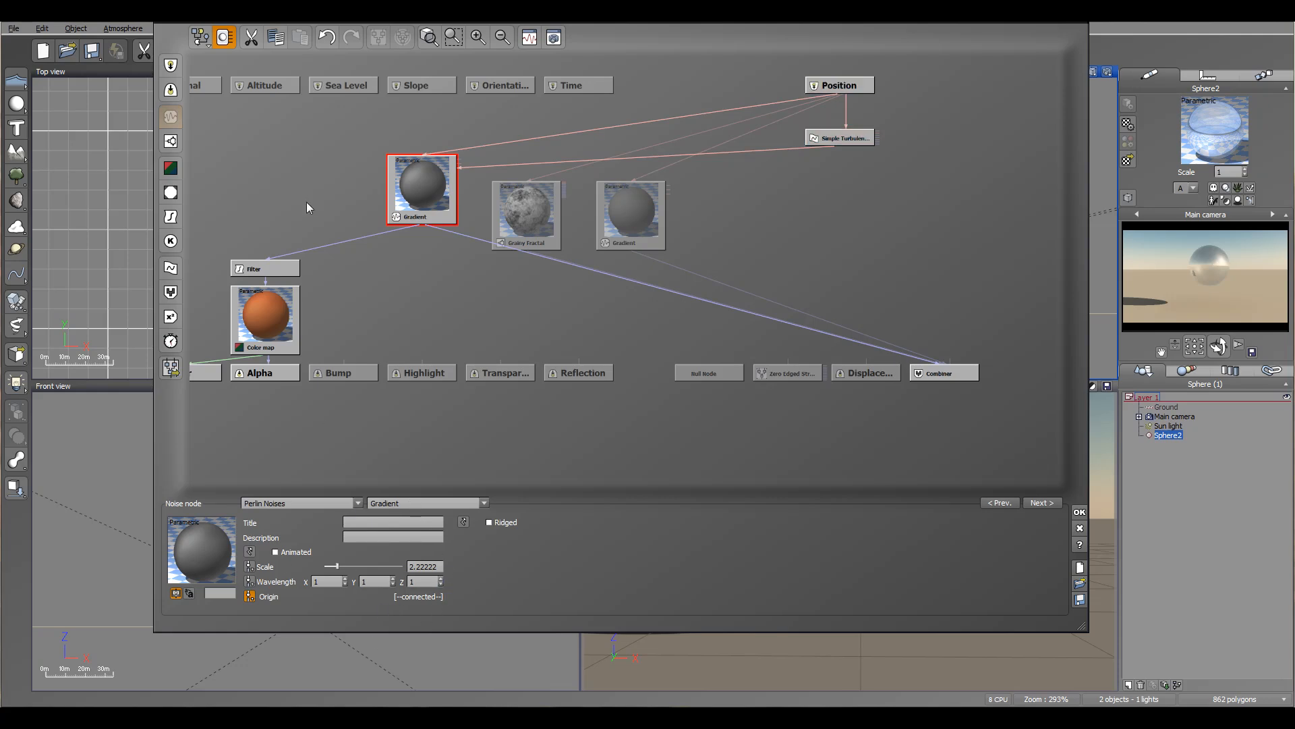
left_click(253, 313)
left_click_drag(254, 313, 254, 287)
Select the Gradient node that feeds the Filter and open its title for editing
left_click(424, 197)
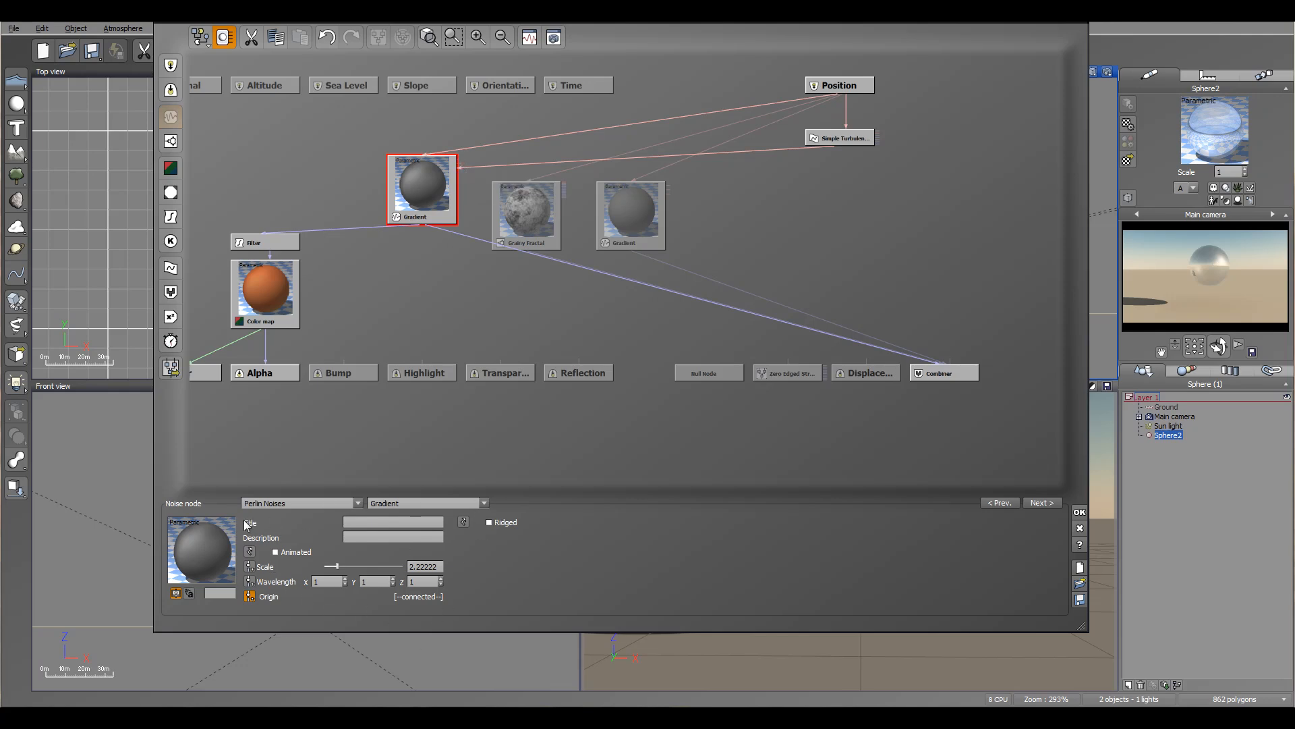
left_click(376, 522)
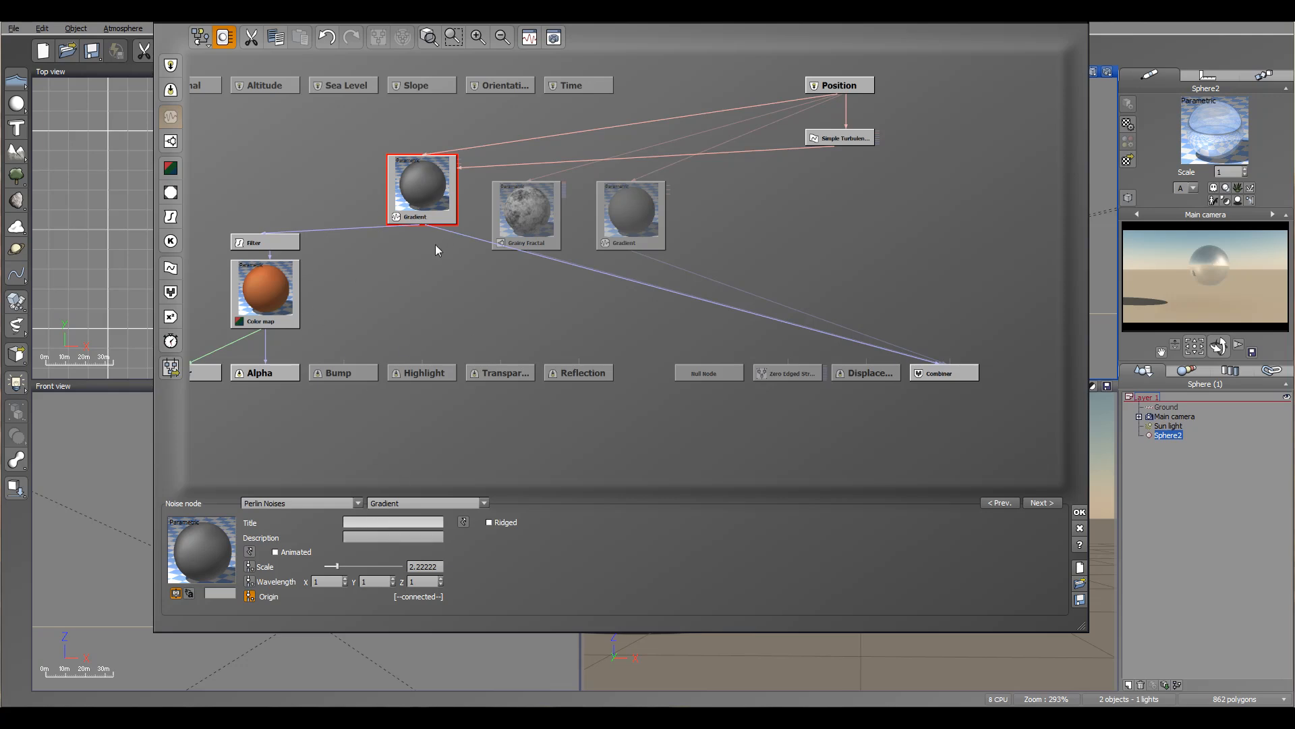
middle_click_drag(486, 284, 557, 324)
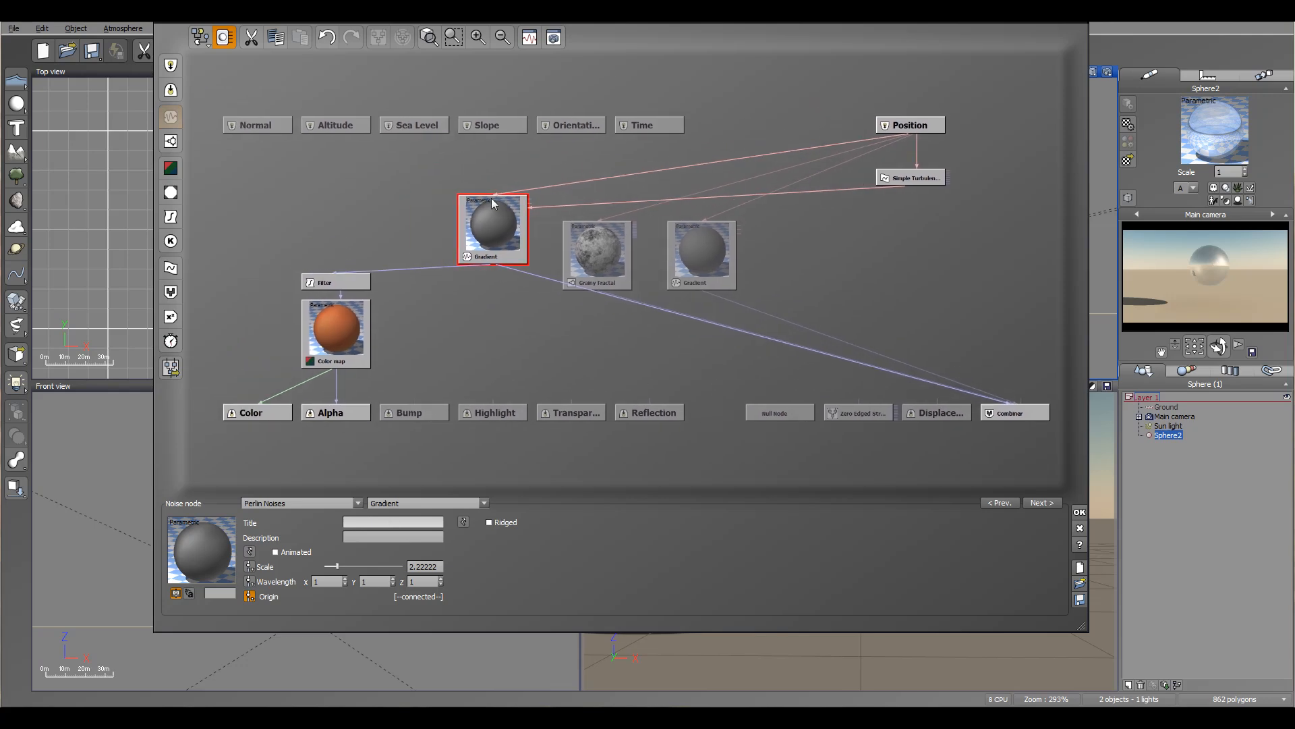